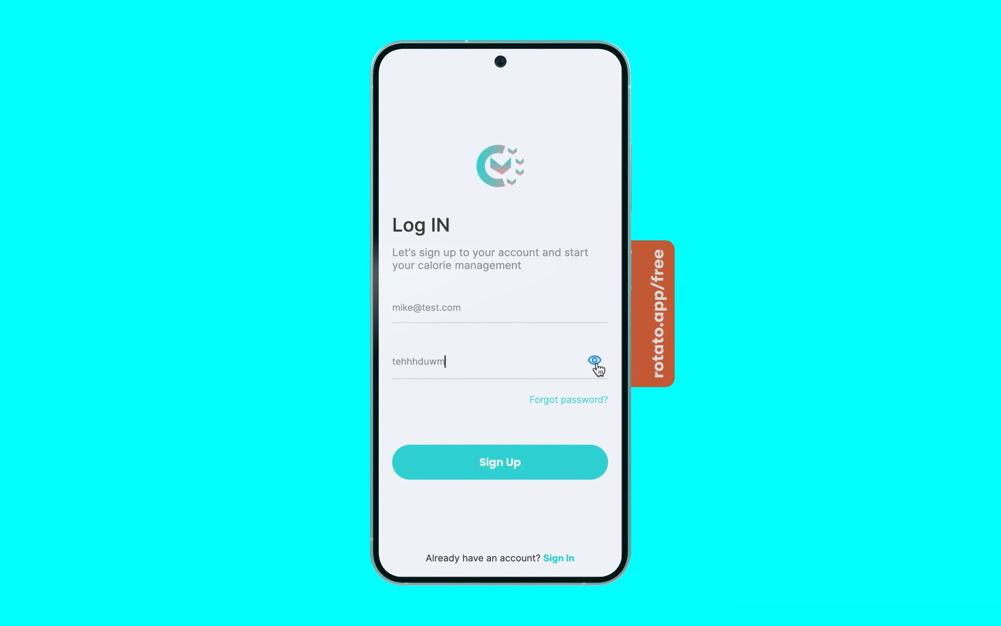
Log in to the calorie app with the entered credentials and start adding a food from its home page.
left_click(500, 467)
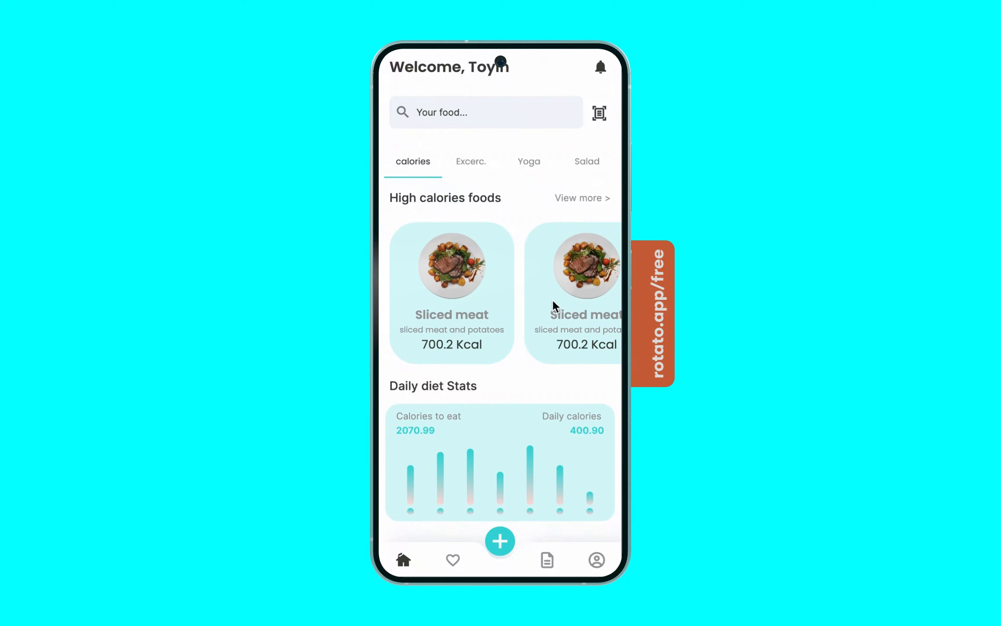
mouse_move(553, 301)
left_mouse_down()
mouse_move(438, 302)
mouse_move(556, 315)
left_mouse_up()
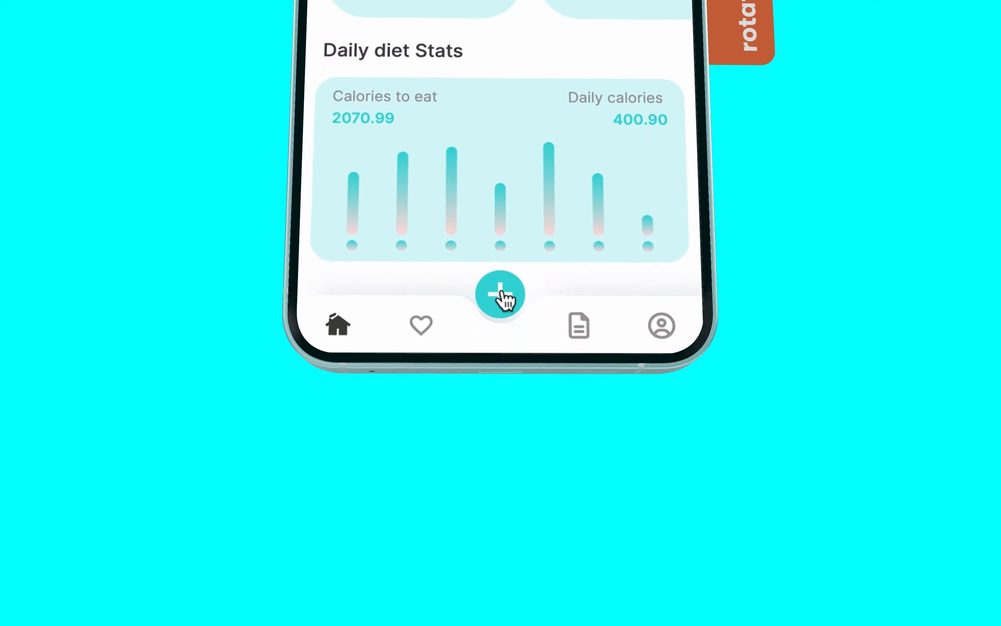
left_click(502, 250)
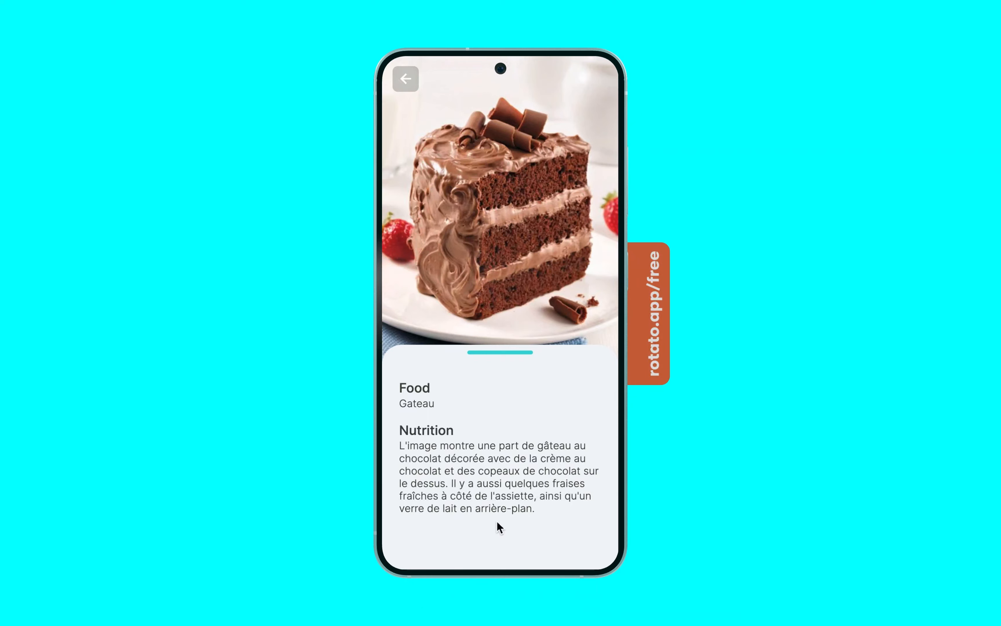
Return from the food result to the home page and scan the chocolate cake image gateau-au-chocola...x550.jpg from the gallery.
left_click(413, 80)
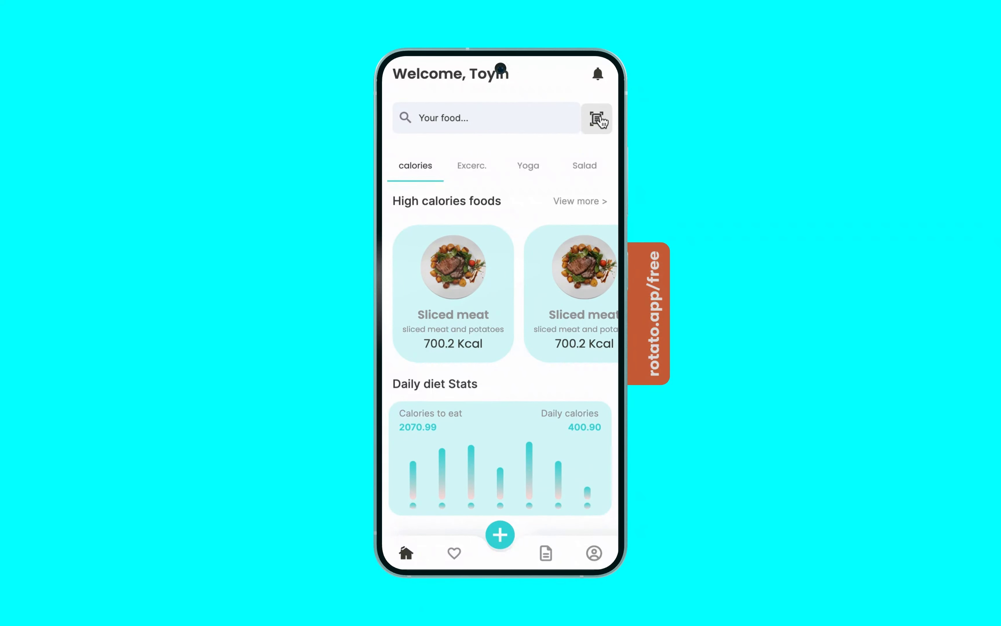
left_click(596, 126)
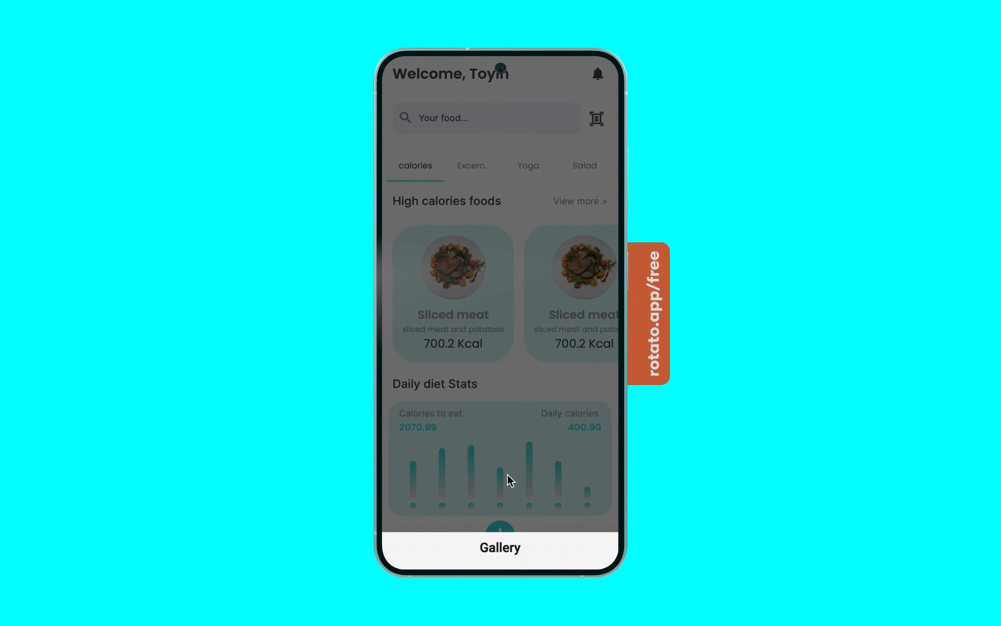
left_click(510, 548)
scroll(522, 348, "down", 15)
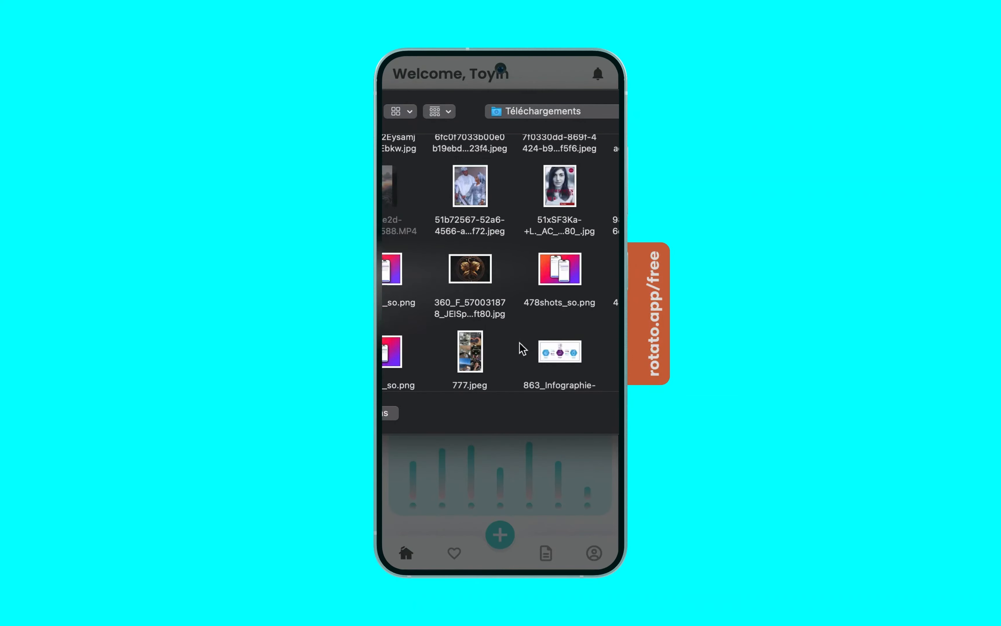
scroll(561, 155, "up", 2)
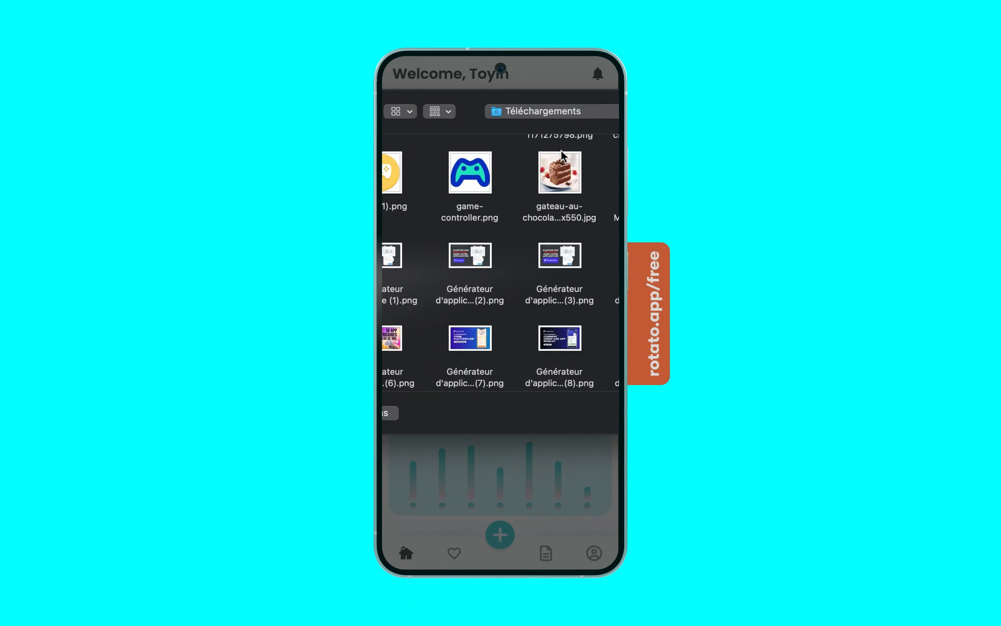
left_click(559, 181)
key("Return")
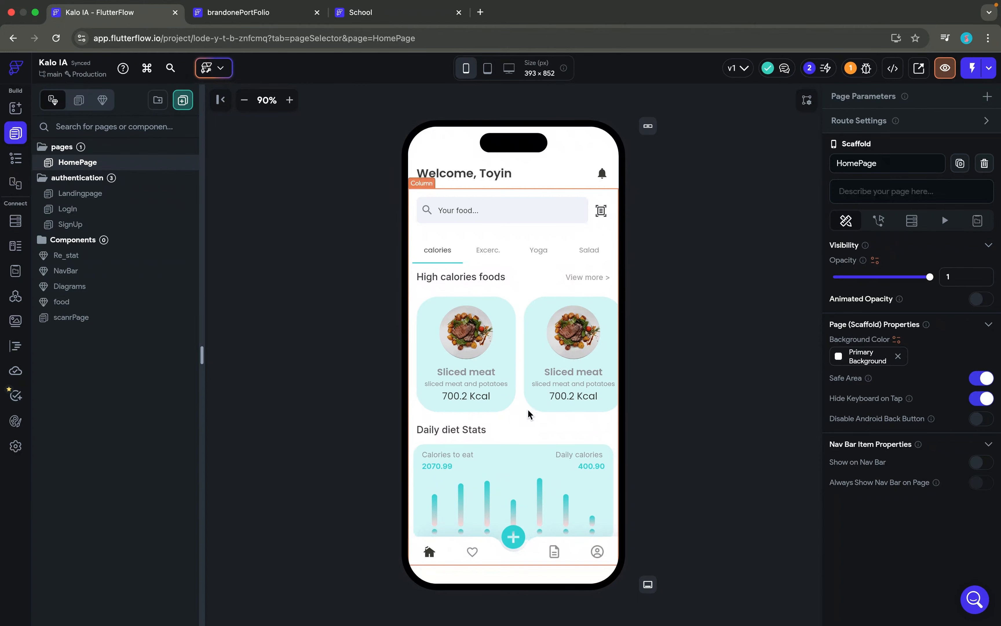
Search the web for "openai vision api" in a new browser tab and open OpenAI's Vision API Guide.
scroll(529, 414, "down", 1)
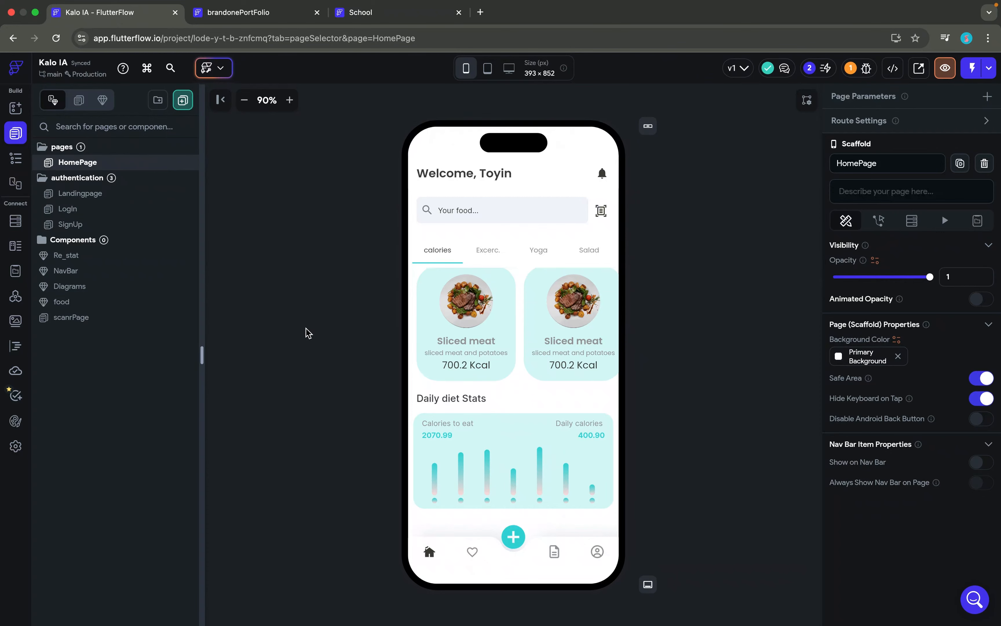
mouse_move(502, 14)
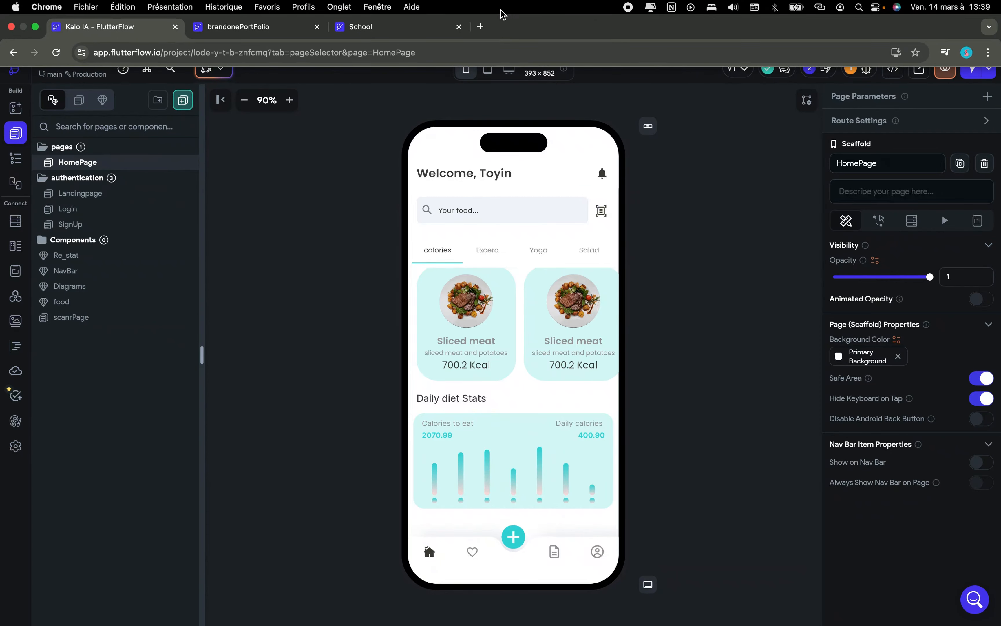
left_click(480, 27)
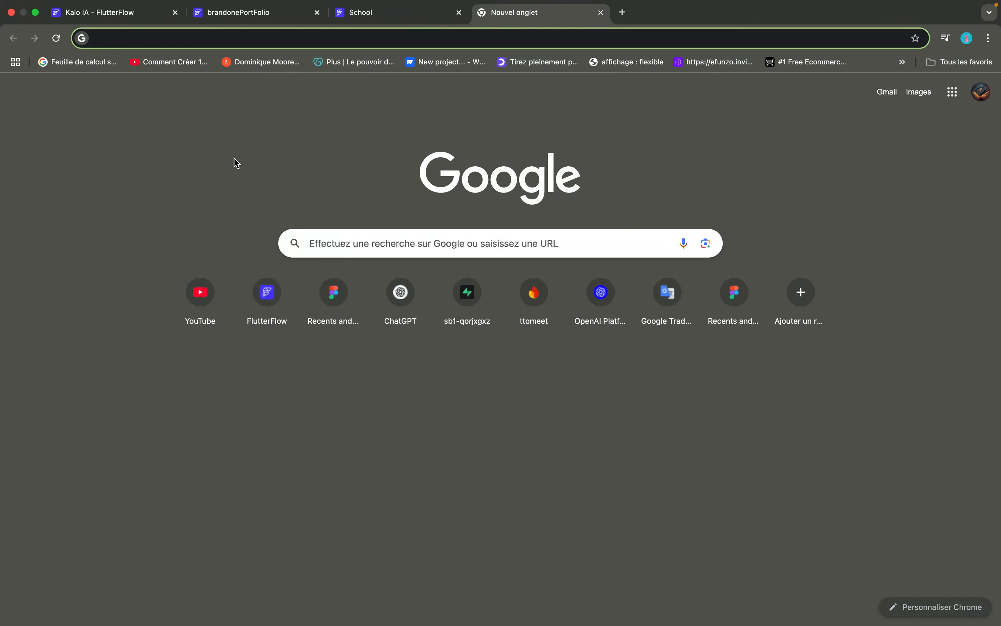
type("open")
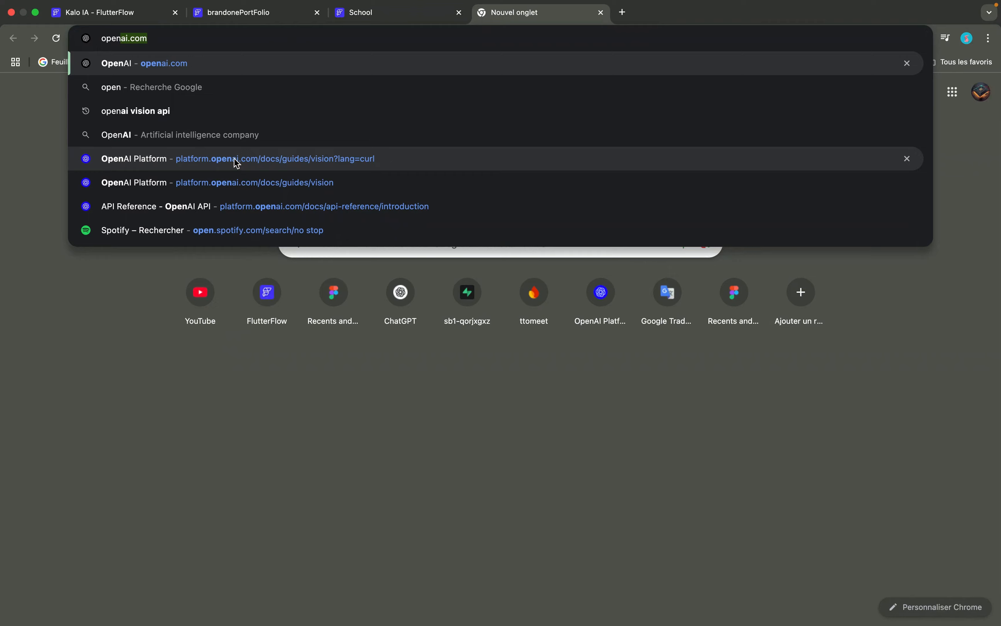
type("ai")
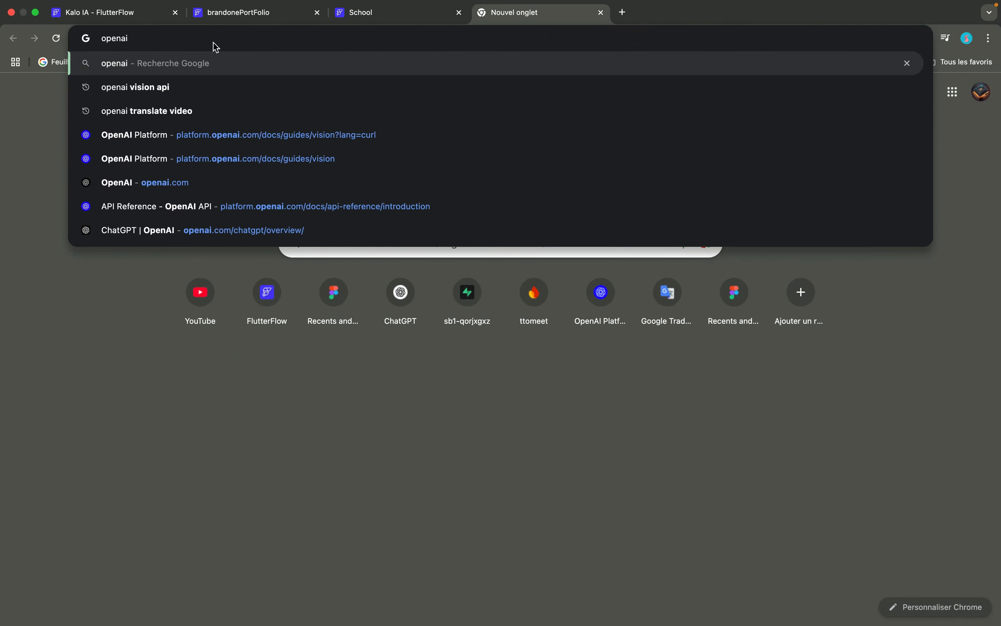
type(" vision")
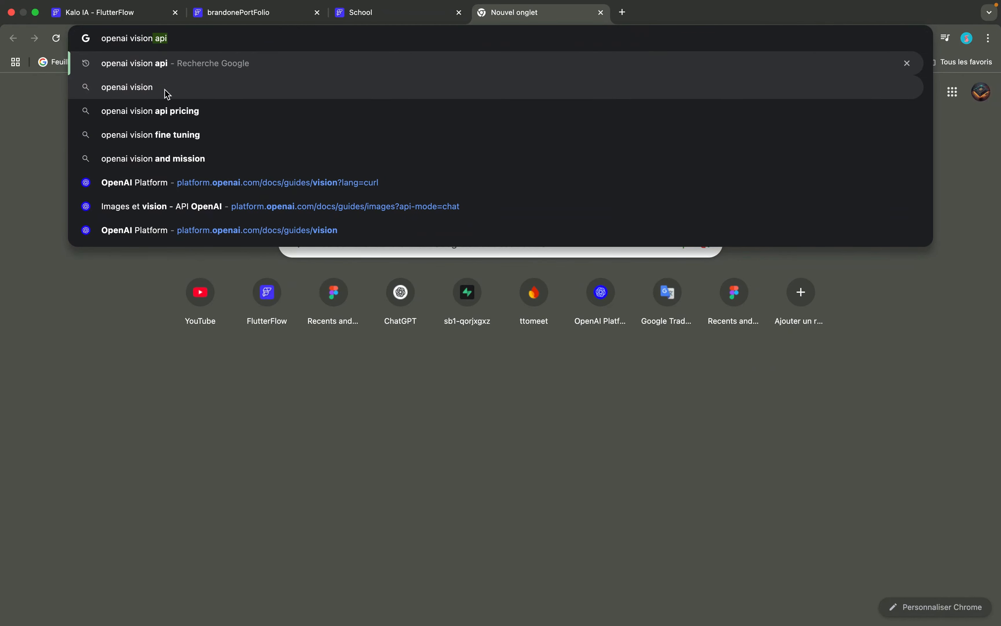
key("Return")
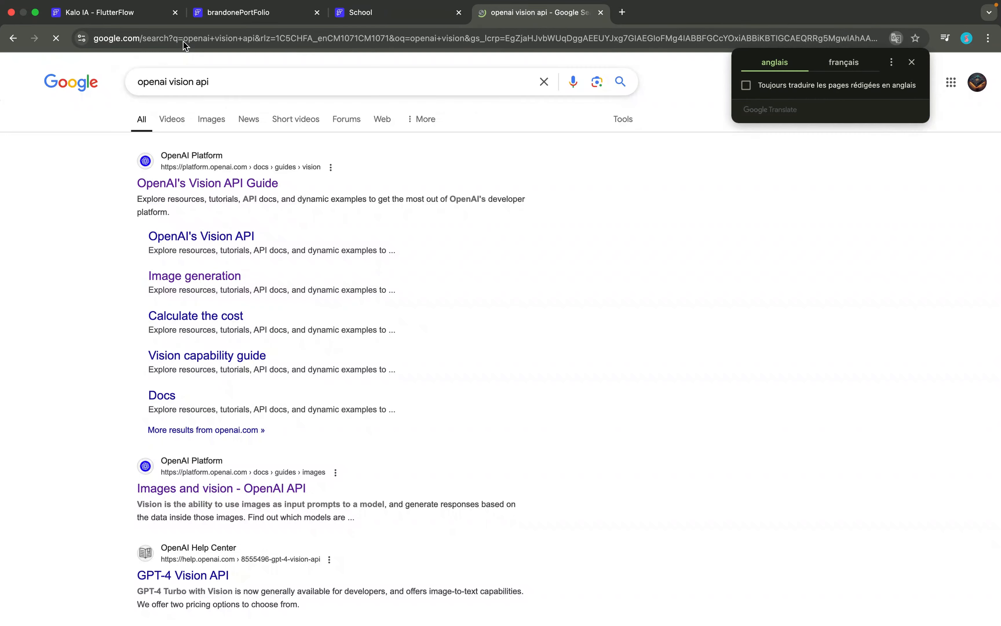
left_click(191, 188)
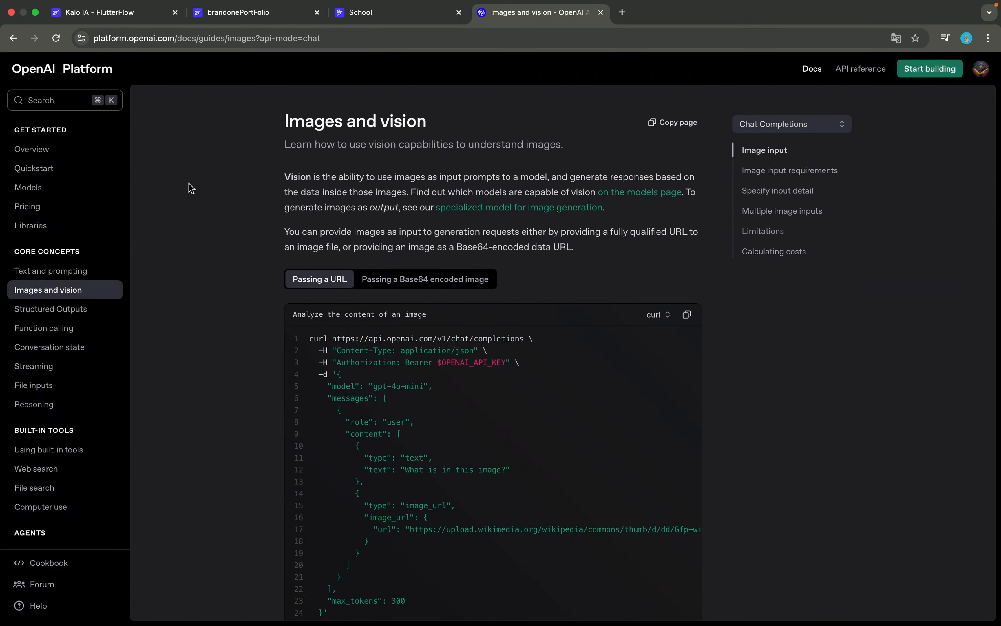
Examine the curl request example for analyzing an image by URL, including its model, prompt text and full image URL.
scroll(196, 196, "down", 2)
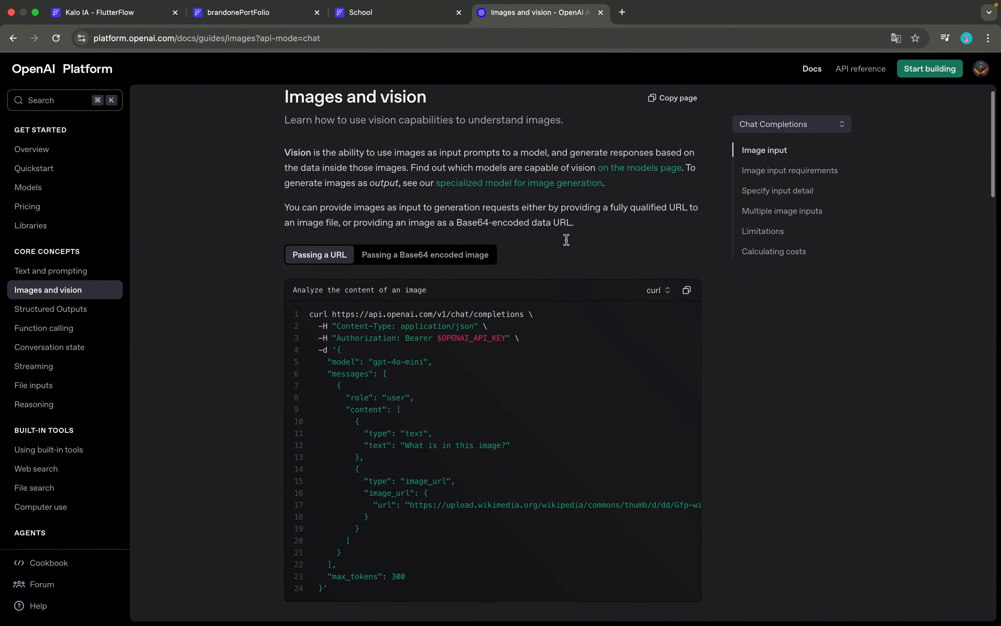
scroll(566, 240, "down", 4)
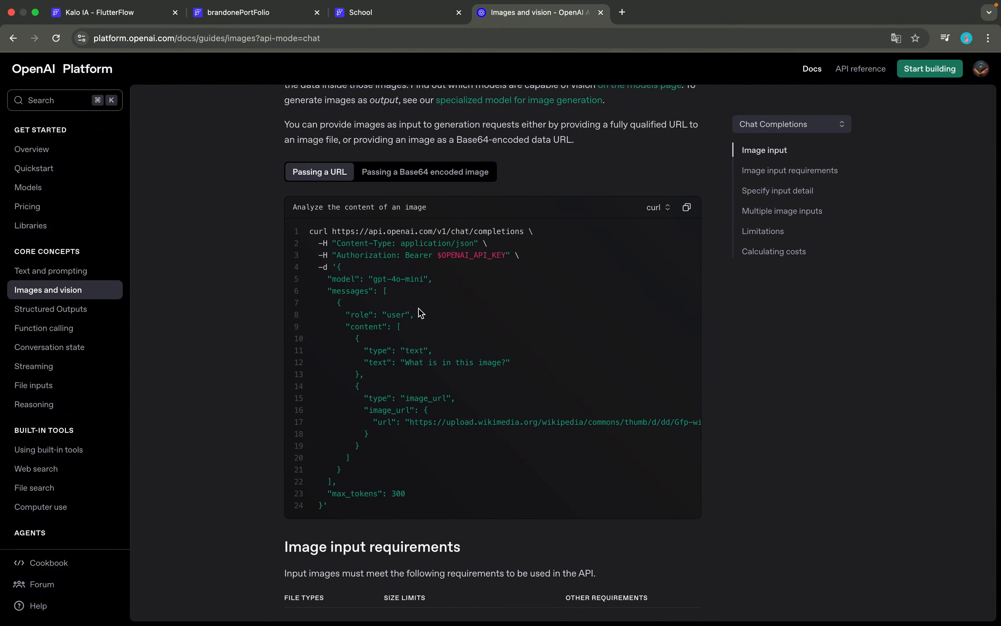
scroll(403, 298, "down", 1)
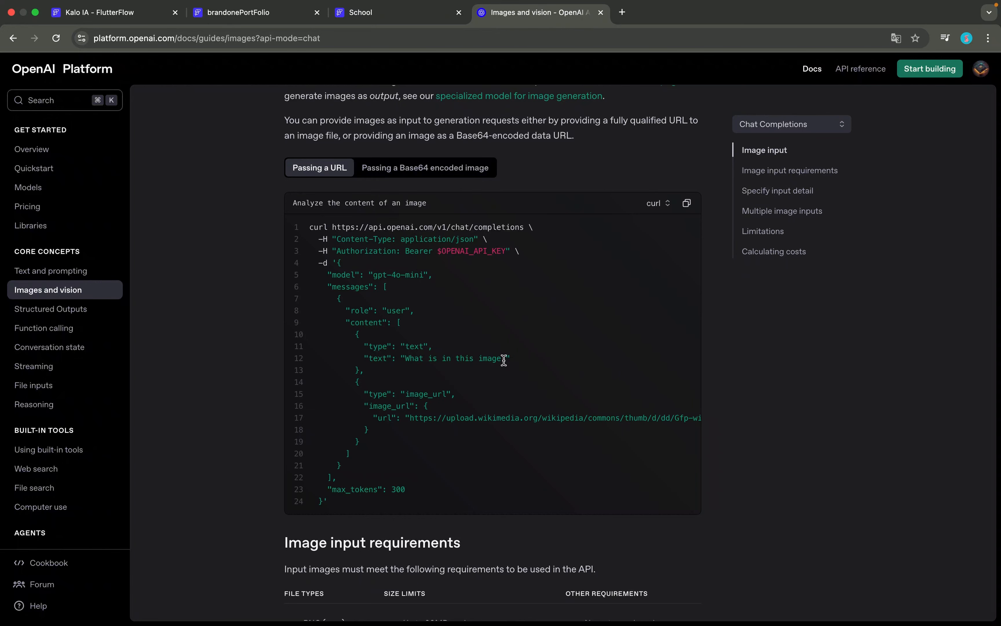
scroll(492, 368, "down", 2)
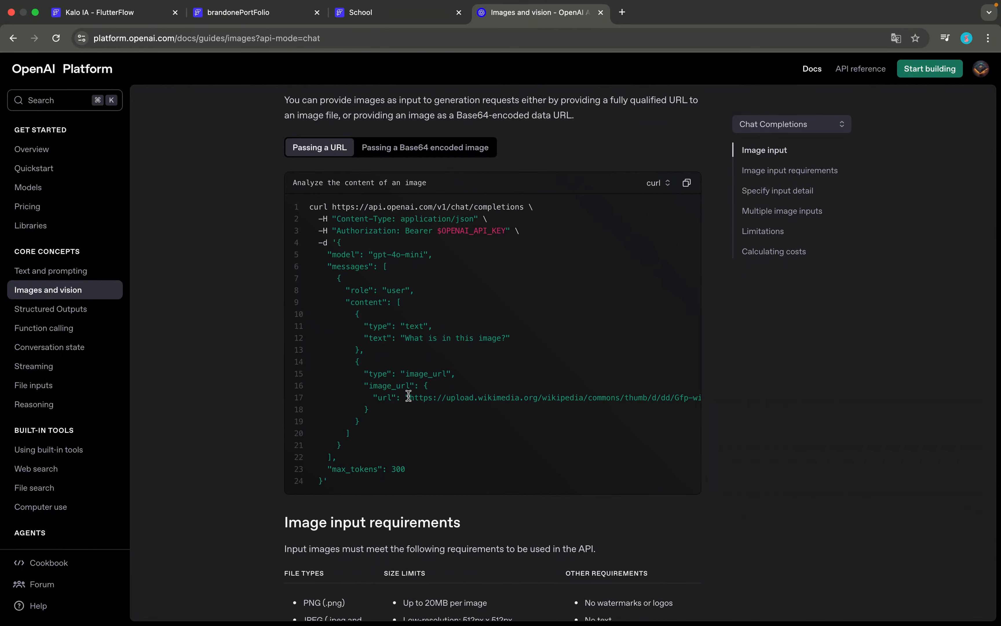
scroll(419, 408, "right", 5)
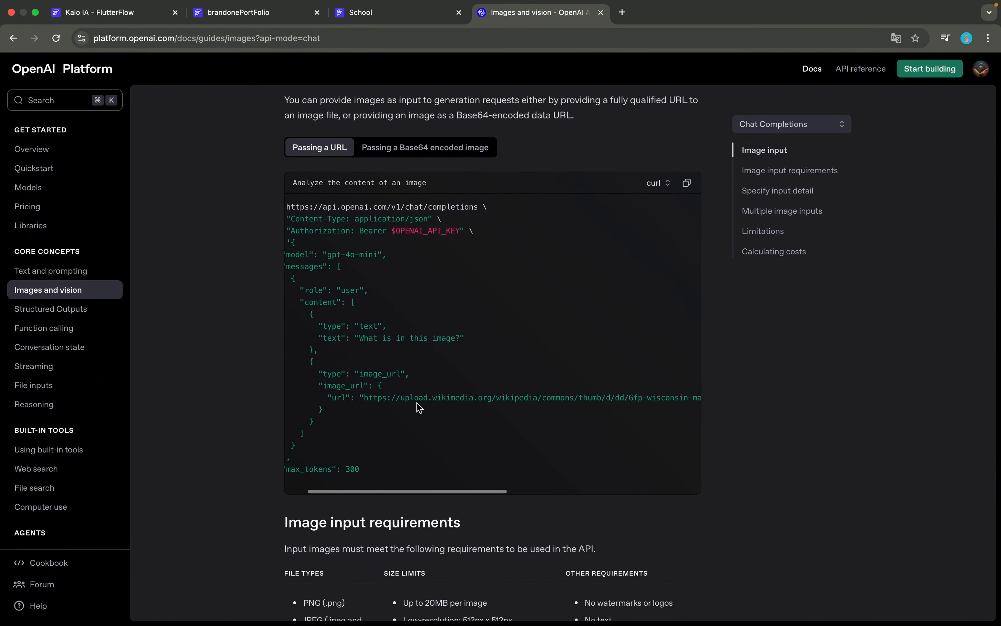
scroll(420, 408, "right", 5)
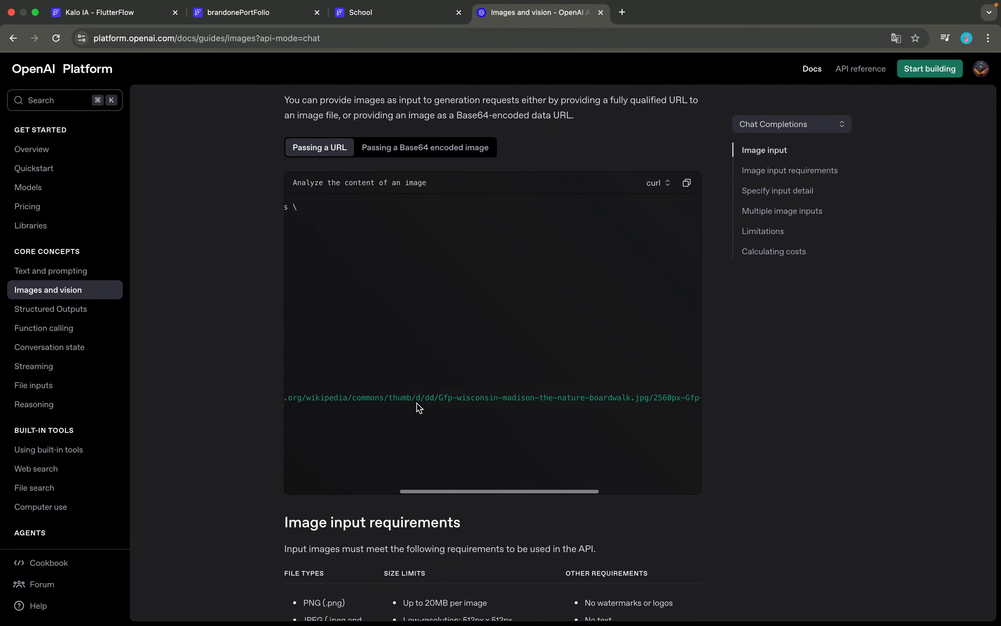
scroll(419, 408, "left", 10)
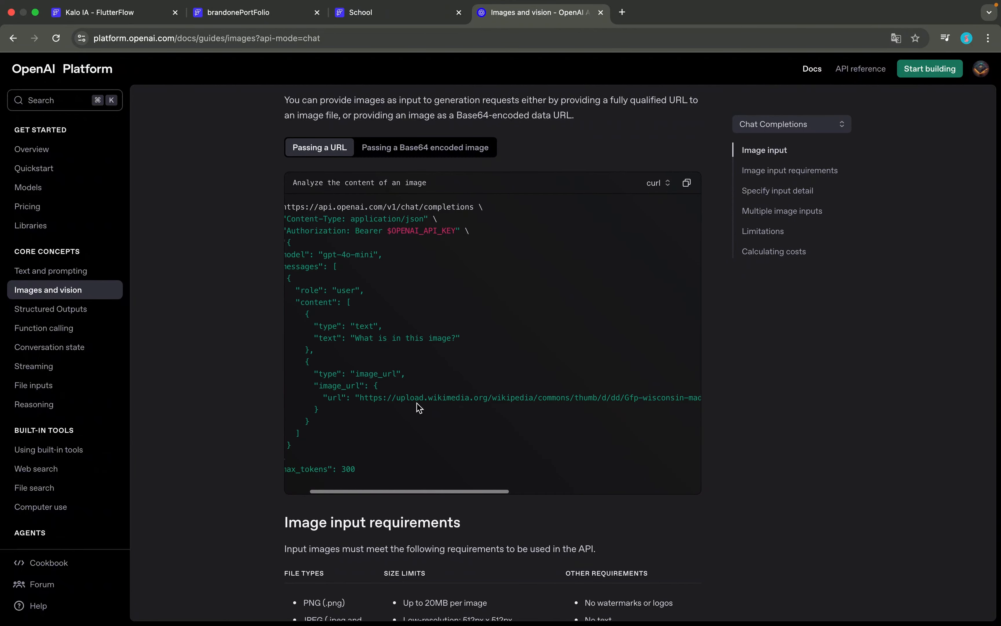
Copy the sample image URL from the curl request and open it in a new browser tab to view the picture.
left_click_drag(360, 399, 687, 399)
key("super+c")
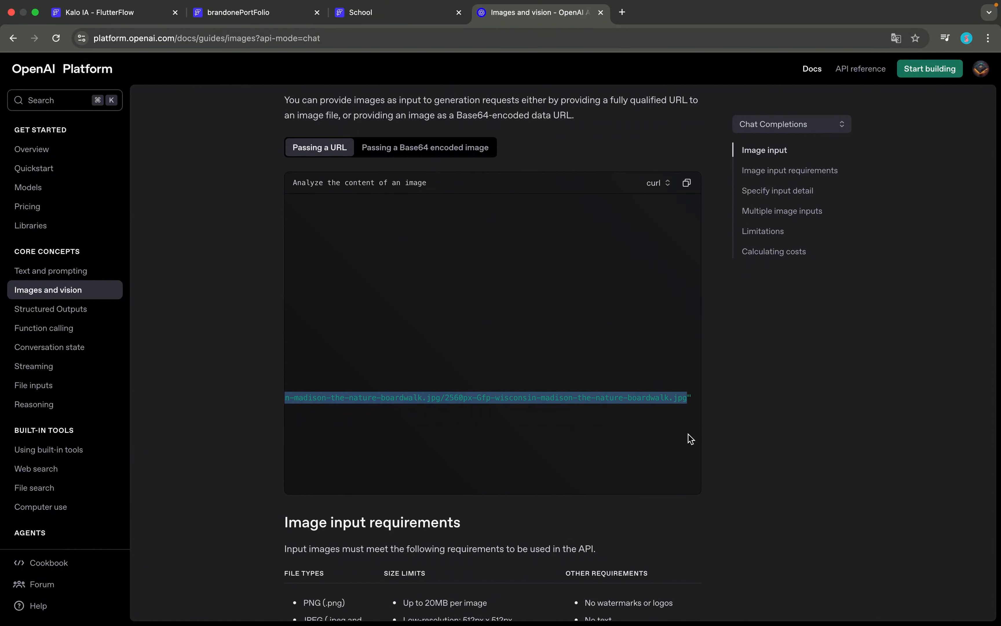
left_click(622, 12)
key("super+v")
key("Return")
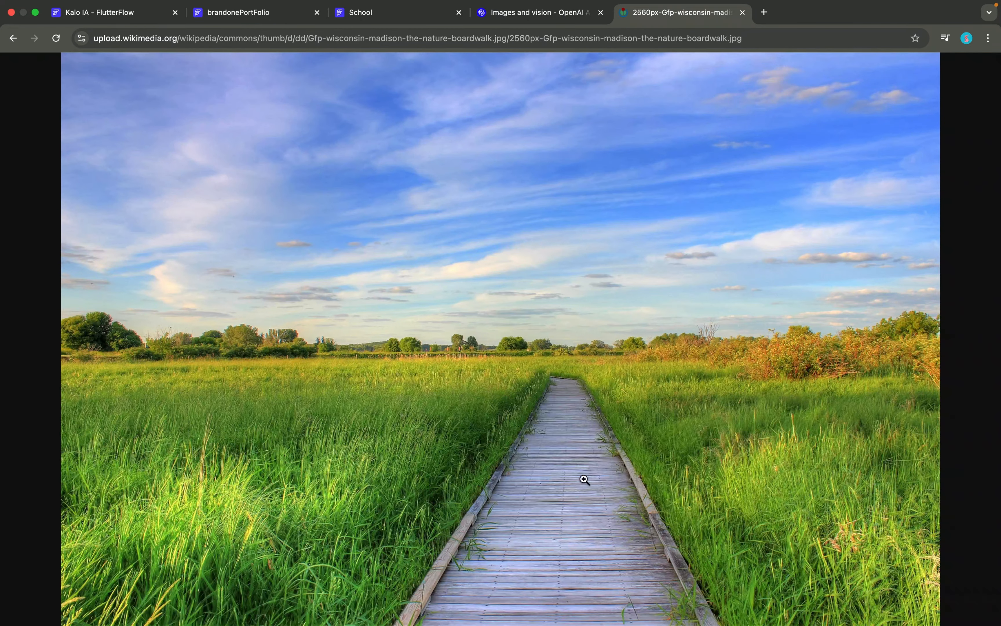
Go back to the Images and vision guide and review the curl example and the image input requirements.
left_click(550, 15)
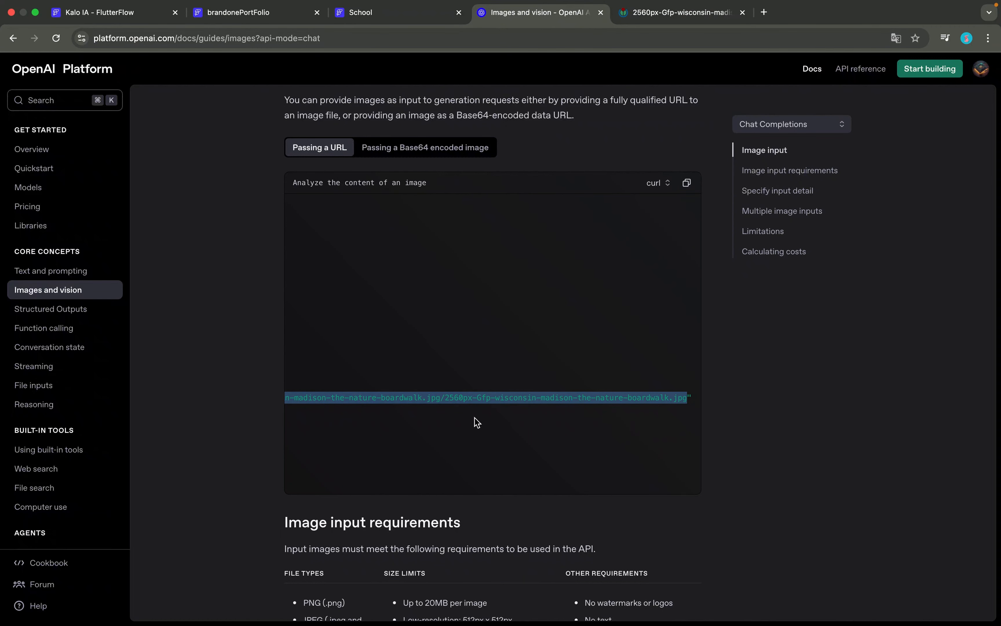
scroll(478, 423, "left", 15)
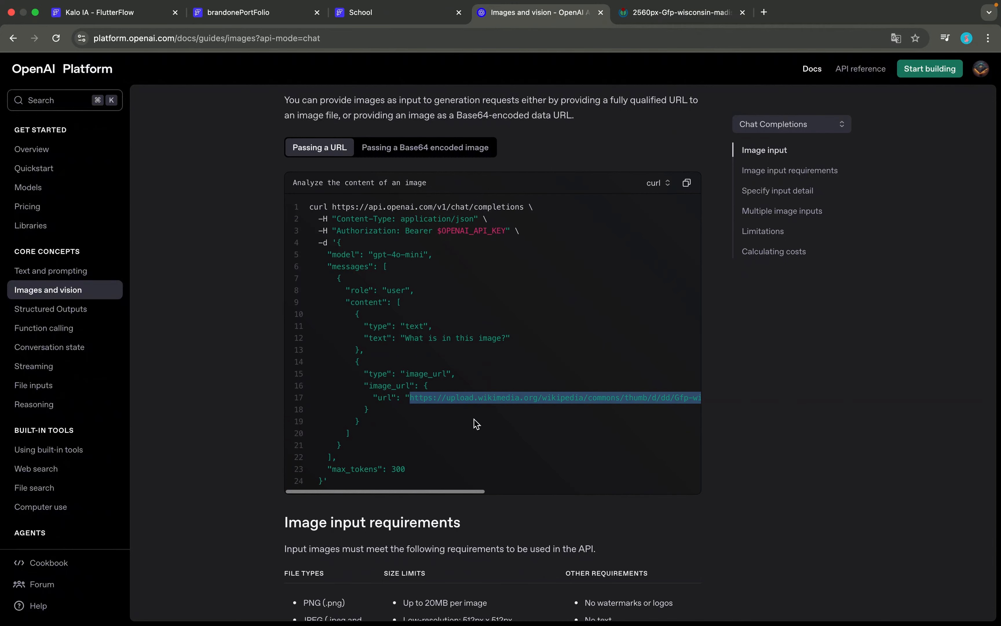
scroll(392, 453, "down", 4)
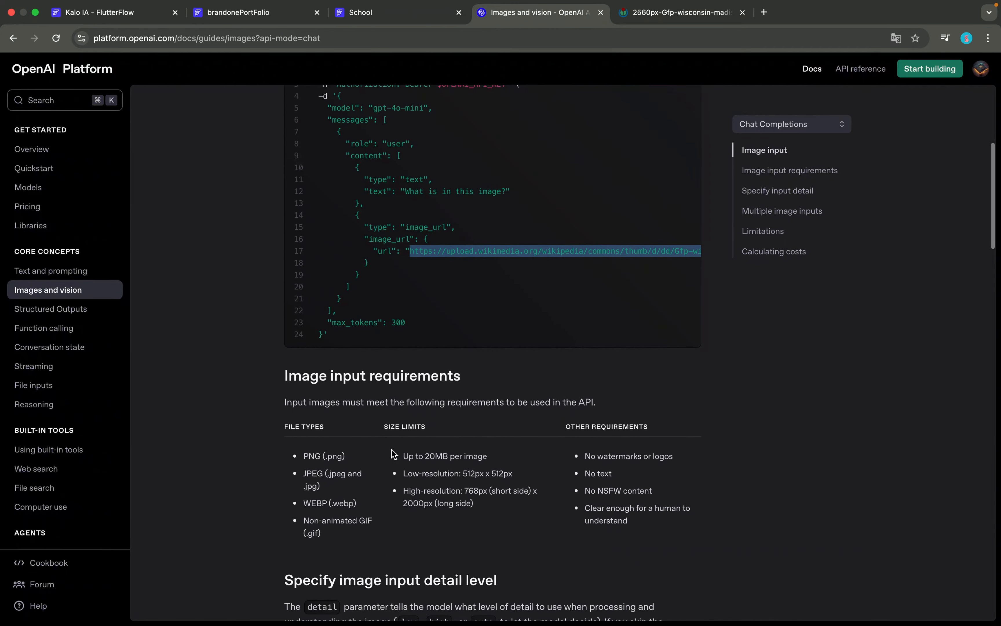
scroll(393, 454, "up", 4)
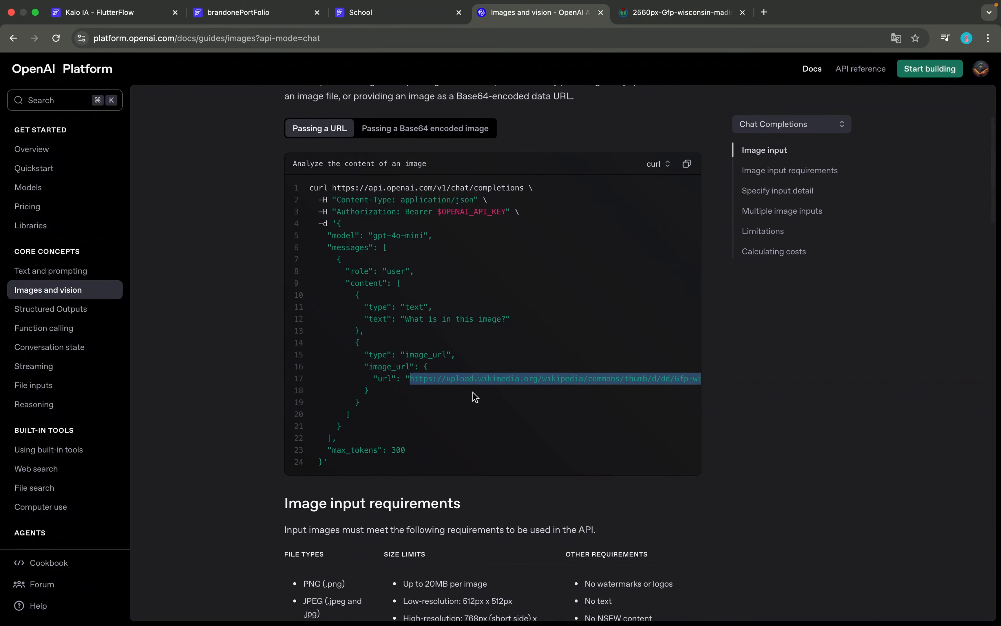
scroll(388, 292, "up", 1)
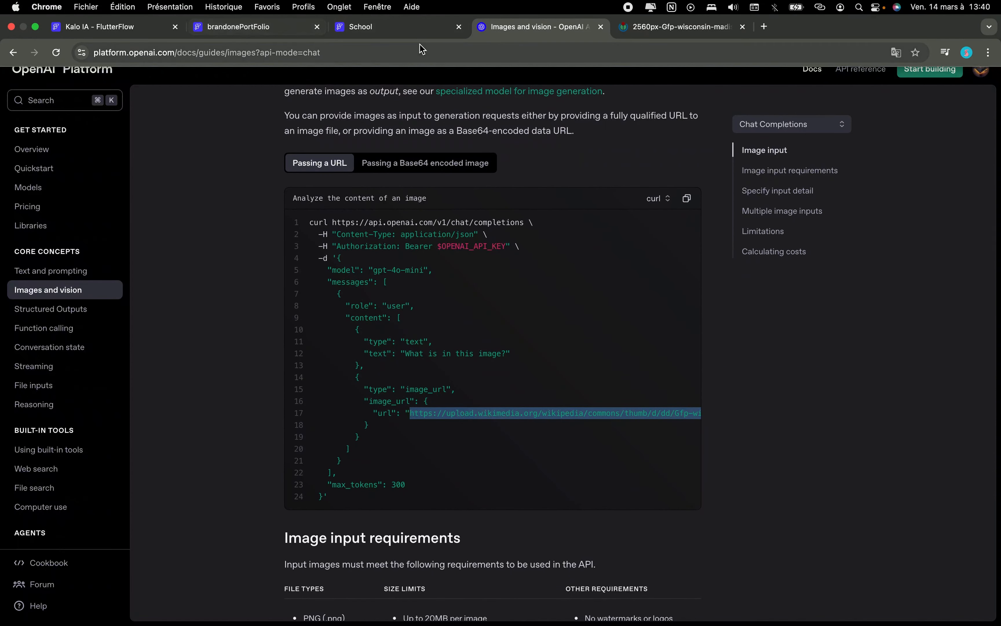
scroll(516, 286, "up", 1)
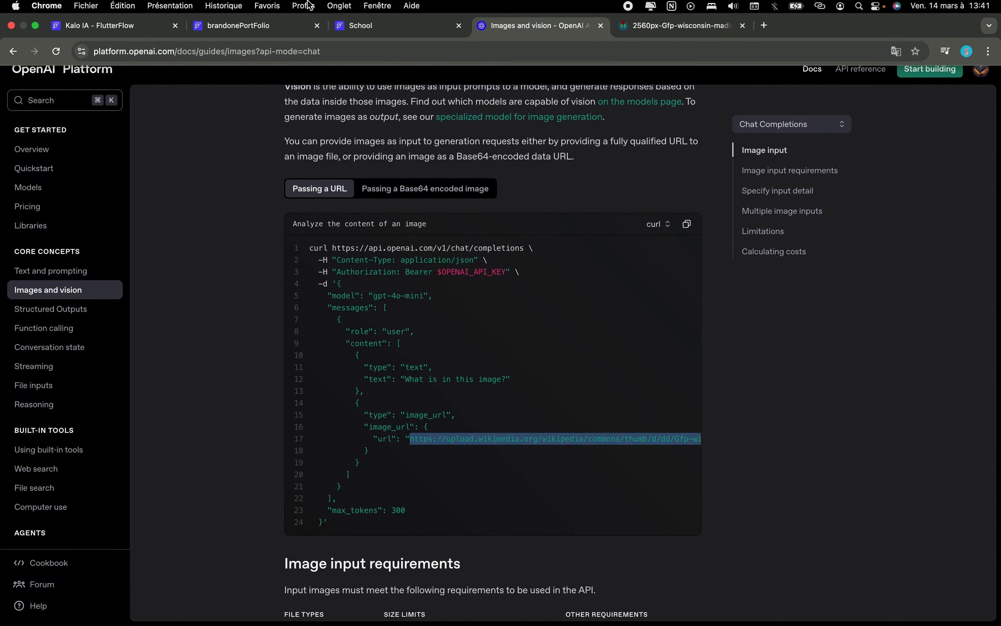
Switch to the open portfolio website and look over its introduction and skills sections.
left_click(123, 26)
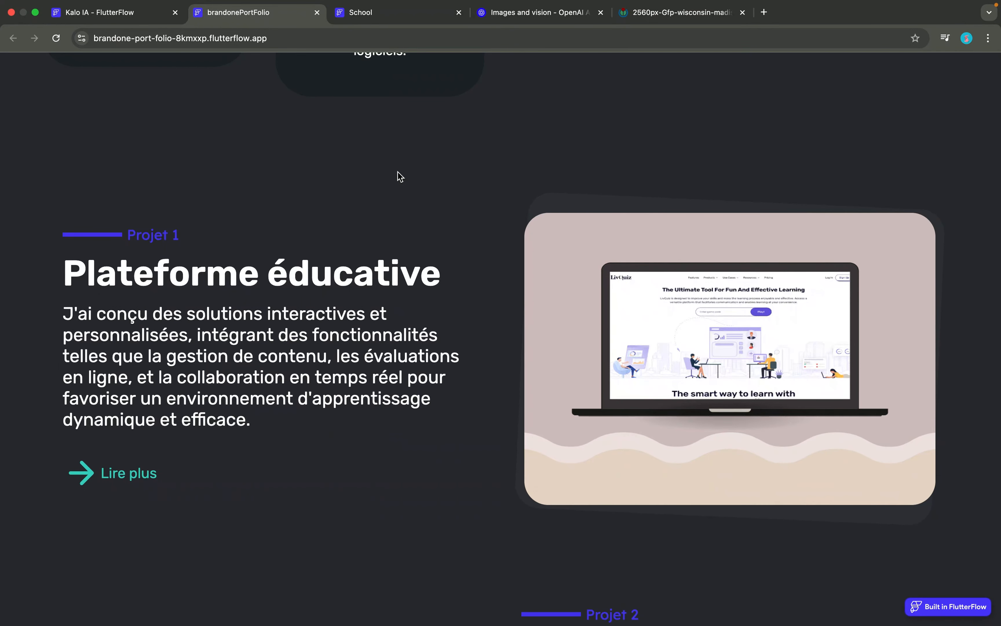
scroll(398, 174, "up", 10)
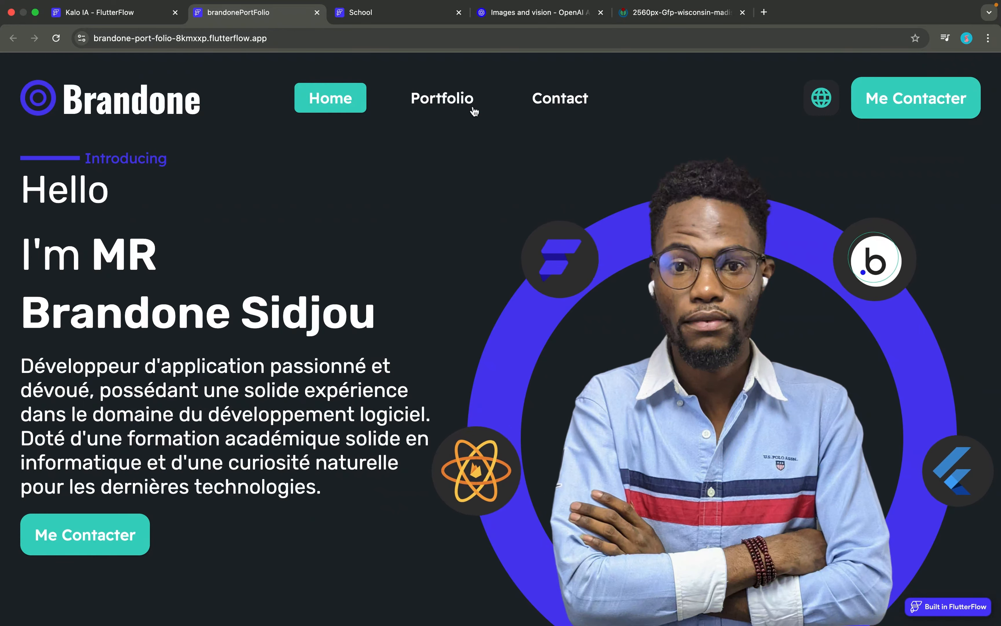
scroll(455, 327, "down", 8)
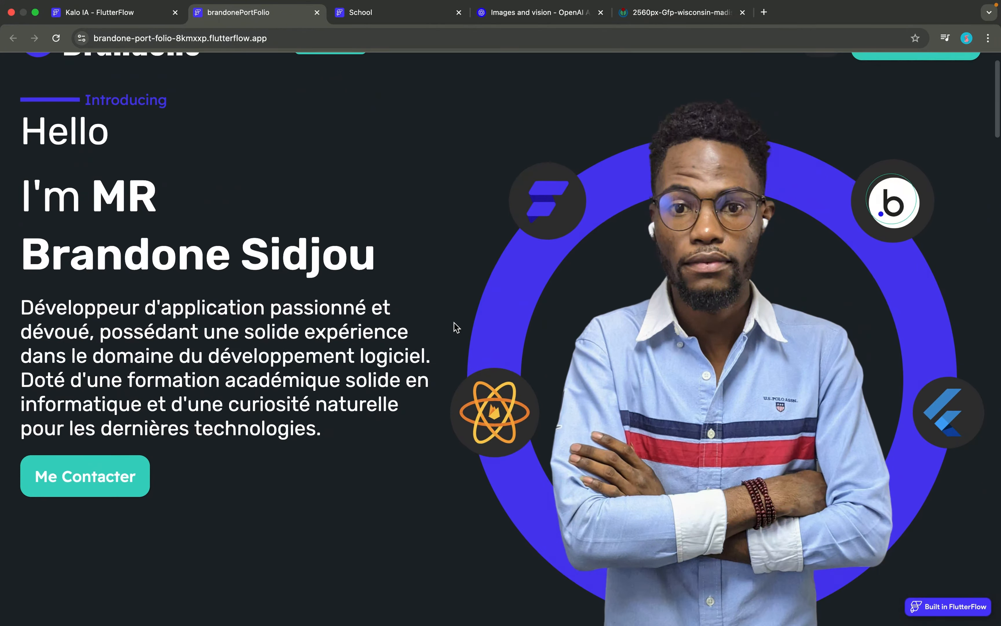
scroll(397, 482, "down", 3)
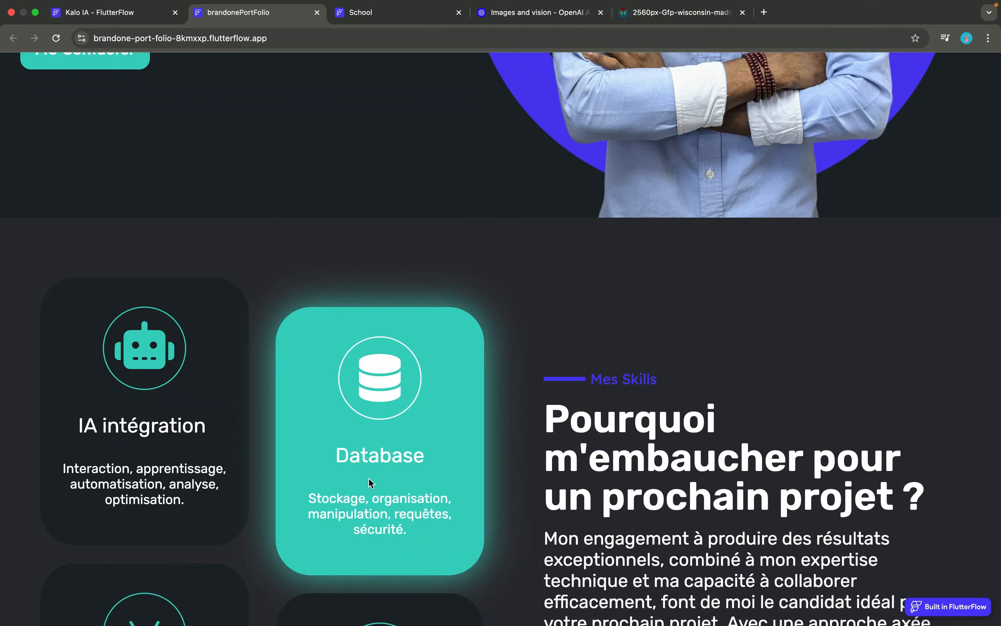
Look through the portfolio website's projects, achievement figures and client testimonials down to its contact section.
scroll(369, 482, "down", 13)
scroll(385, 487, "down", 12)
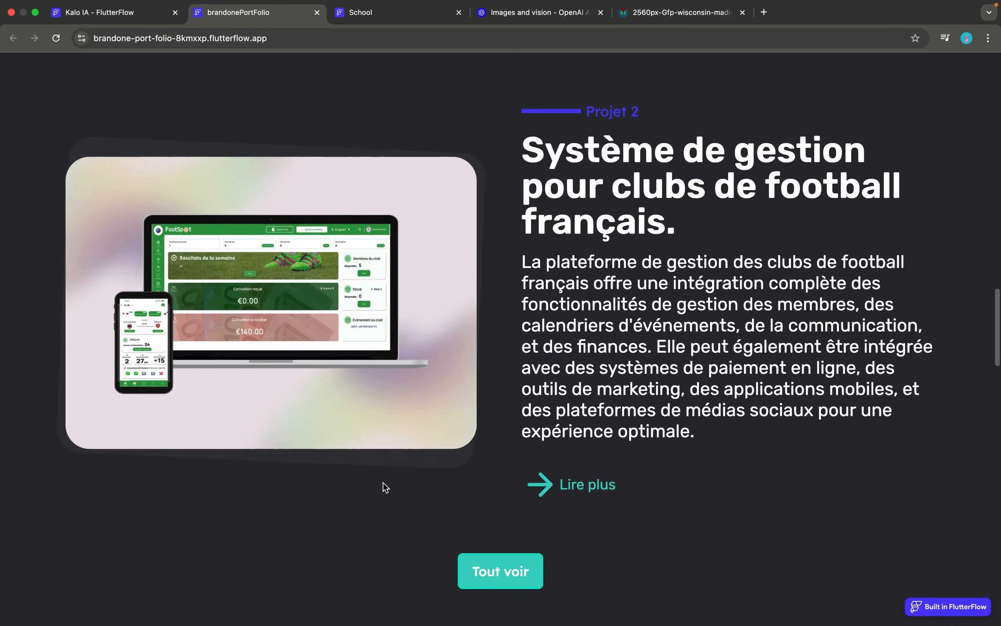
scroll(384, 487, "down", 15)
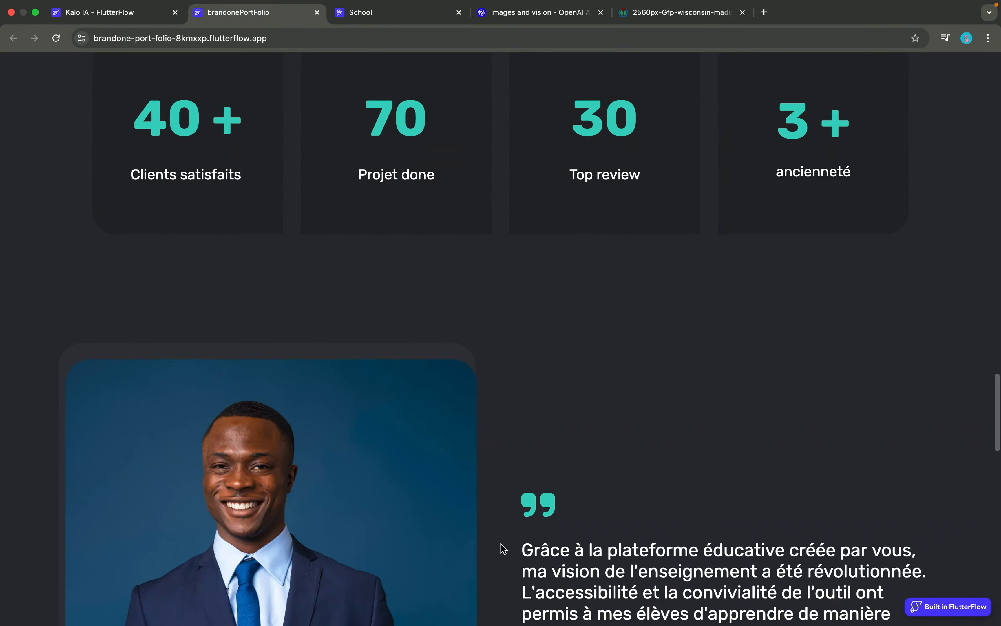
scroll(503, 550, "down", 15)
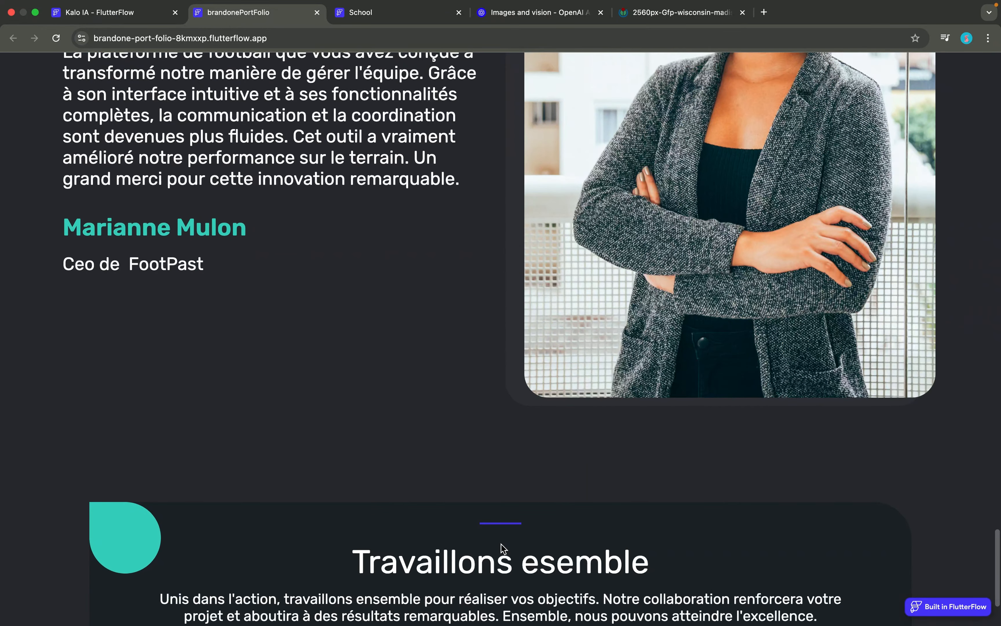
scroll(503, 549, "down", 4)
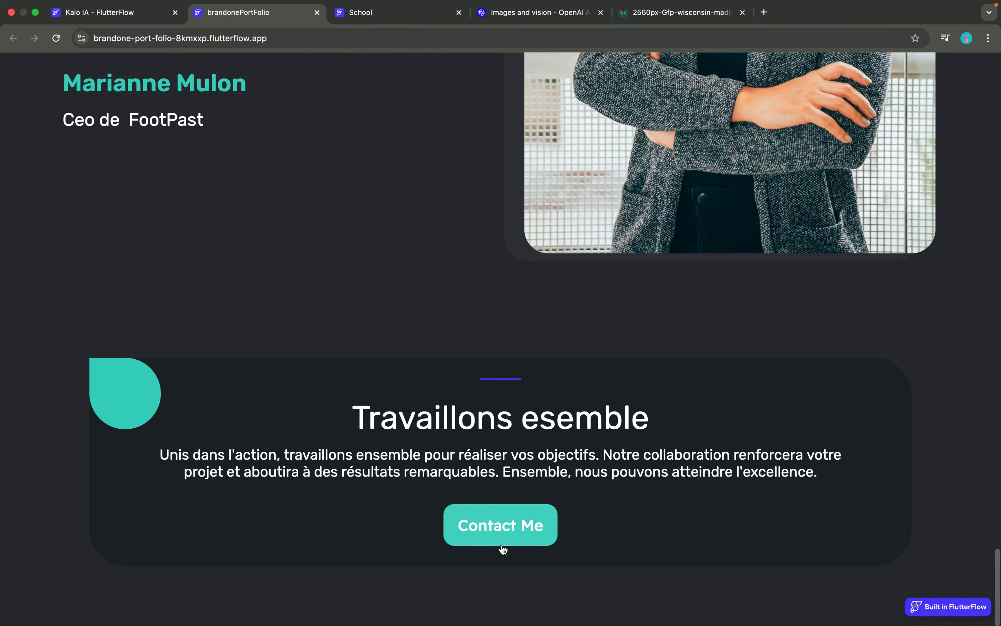
Switch to the School website, look over its featured articles and footer, and choose the light mode.
left_click(415, 15)
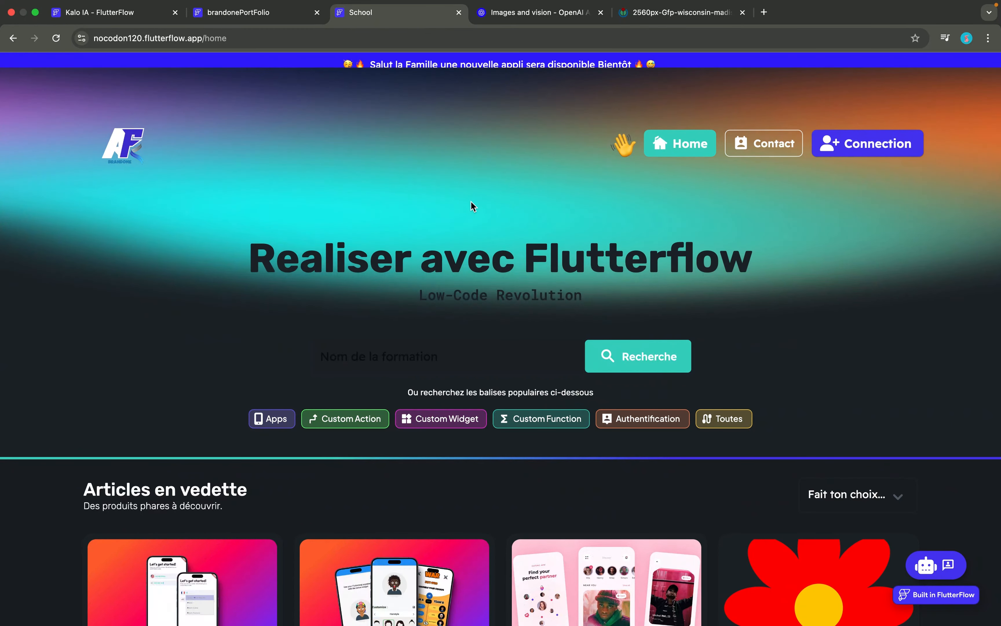
scroll(473, 205, "down", 3)
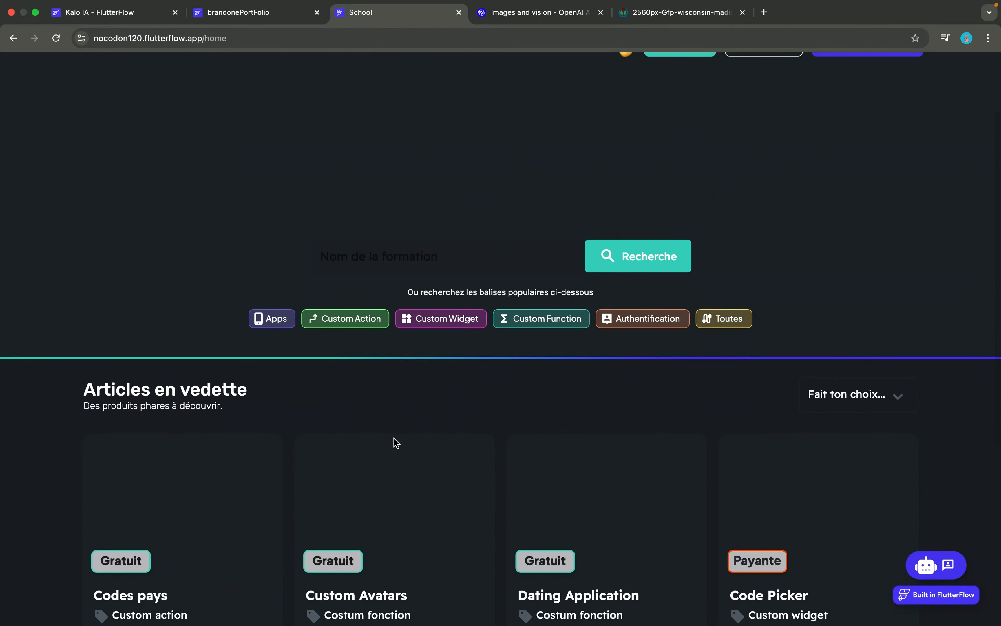
scroll(393, 442, "down", 4)
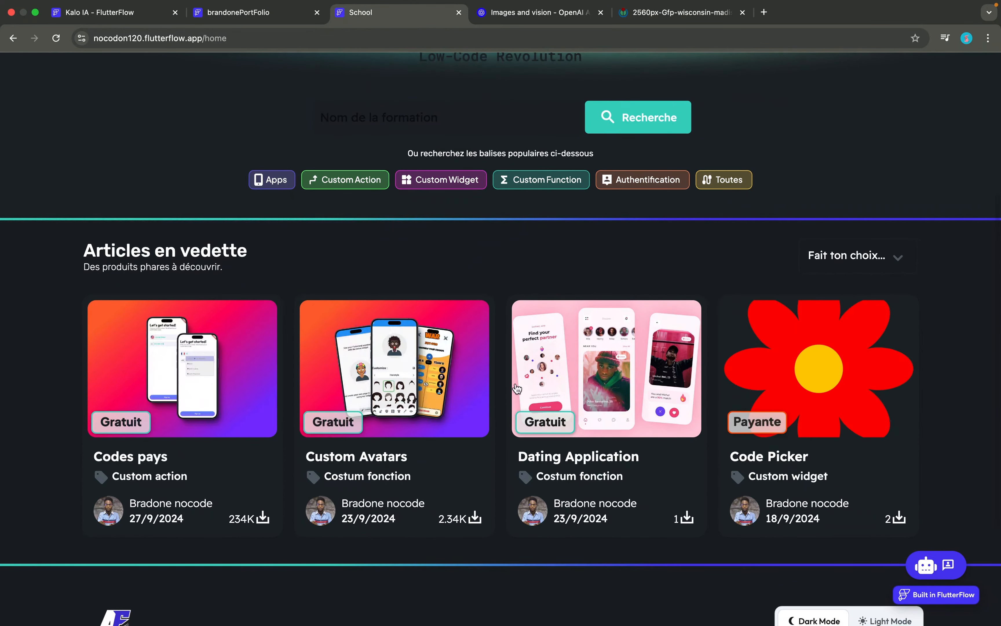
scroll(517, 388, "down", 4)
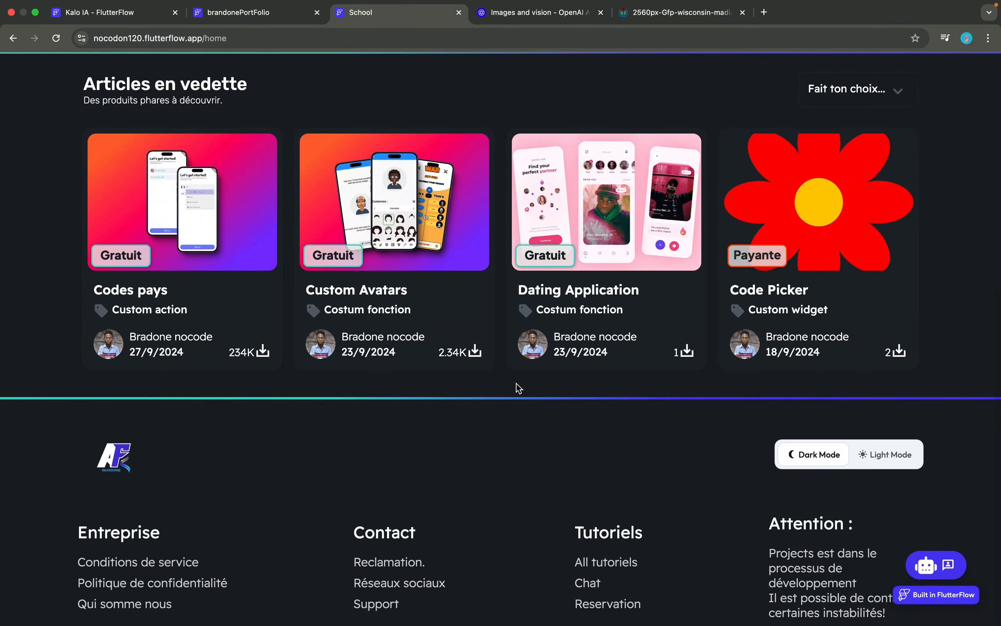
left_click(887, 455)
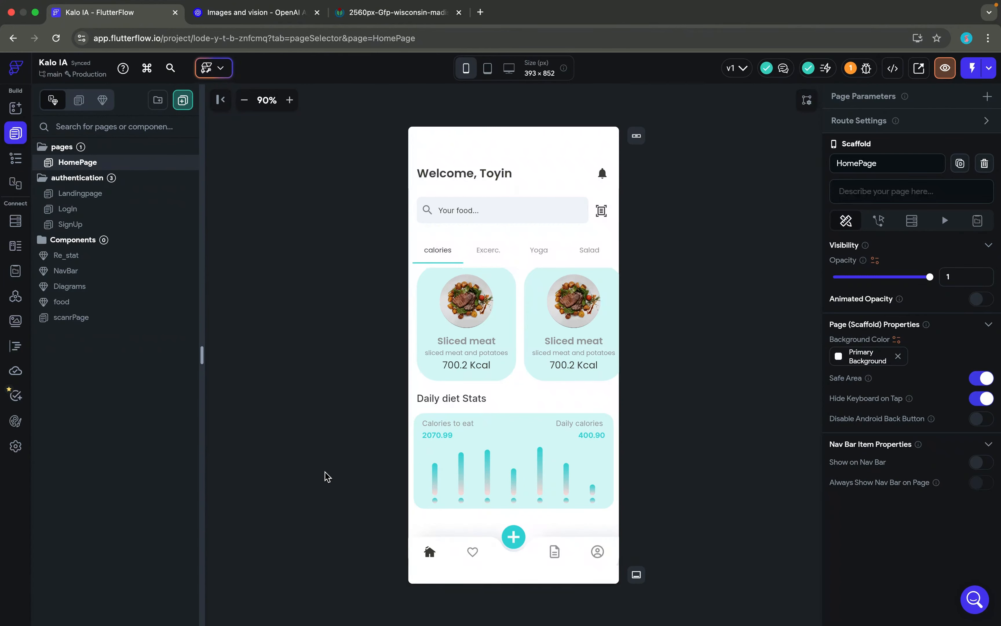
In the Images and vision guide, keep curl as the example language and copy the chat completions endpoint URL.
left_click(250, 14)
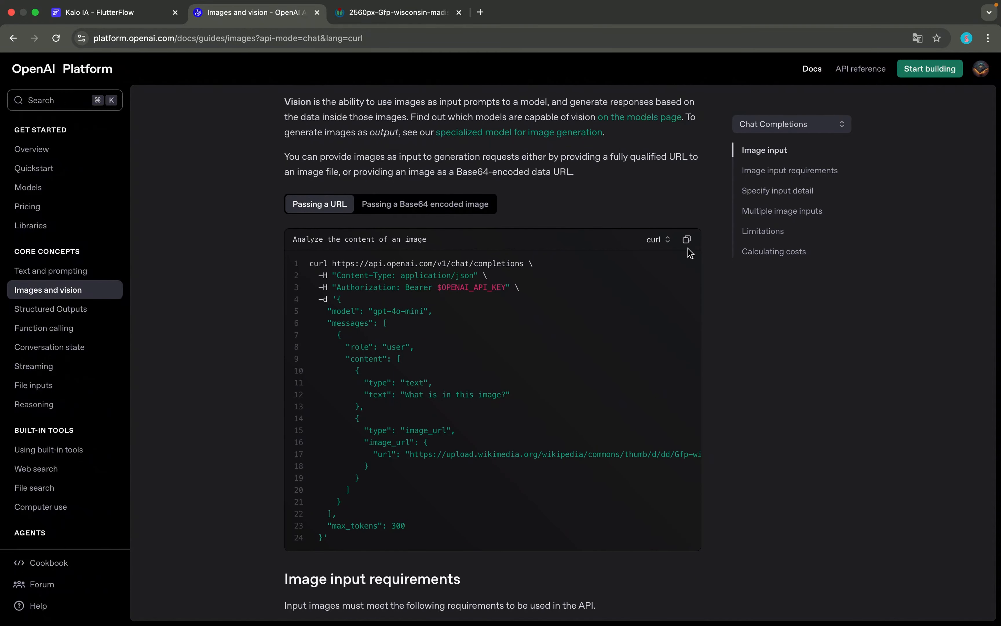
left_click(658, 239)
left_click(646, 304)
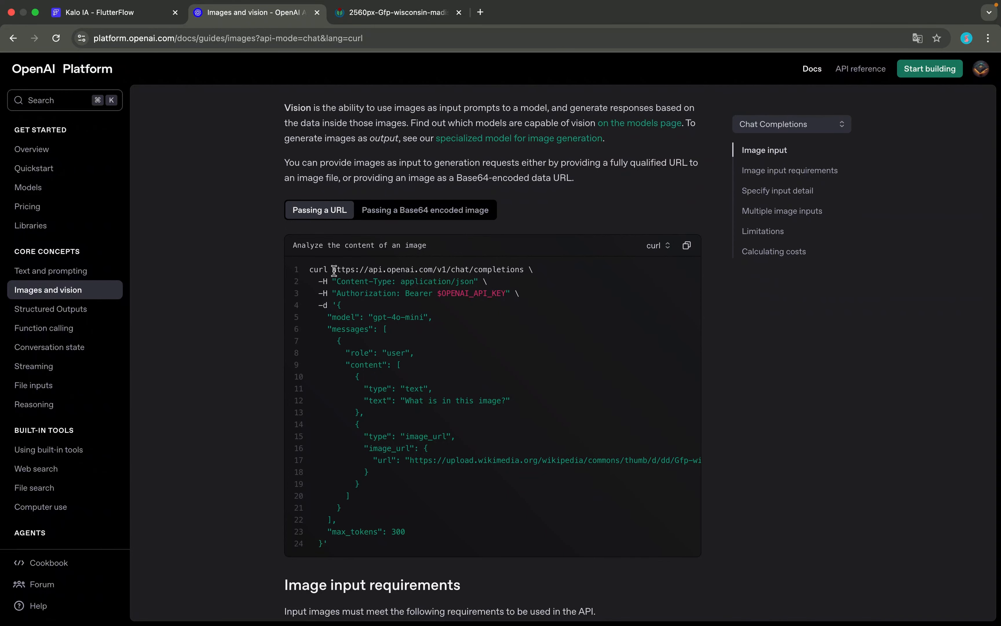
left_click_drag(332, 270, 524, 270)
key("super+c")
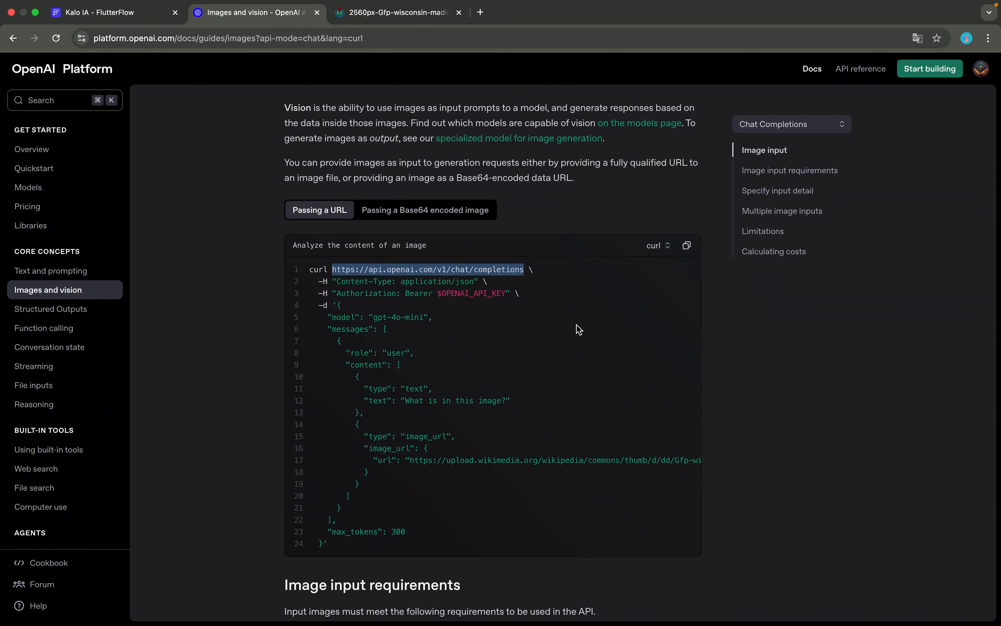
Return to the Kalo IA project in FlutterFlow and start a new API call.
left_click(136, 18)
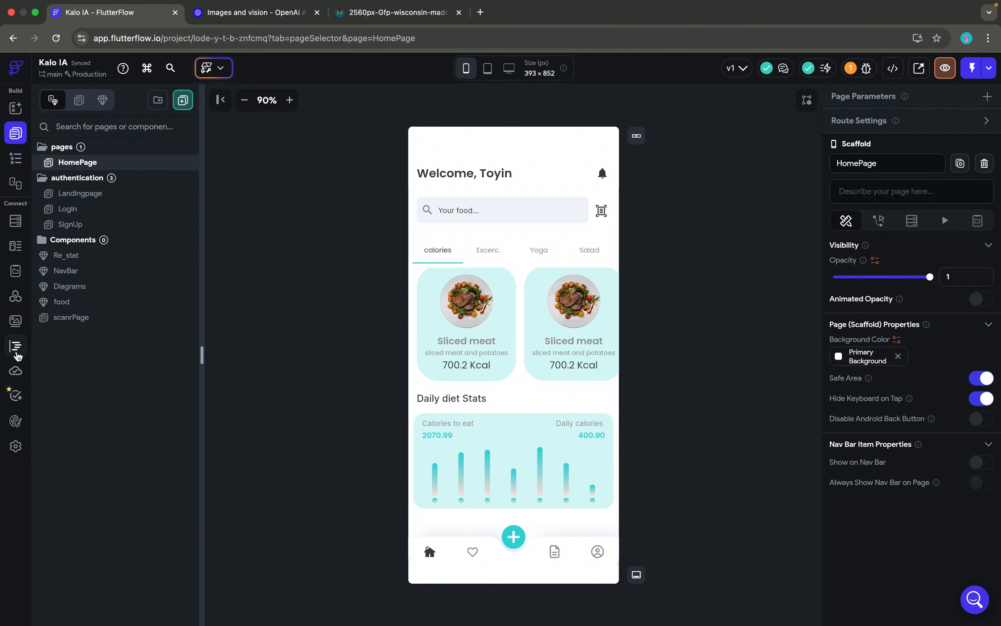
left_click(15, 296)
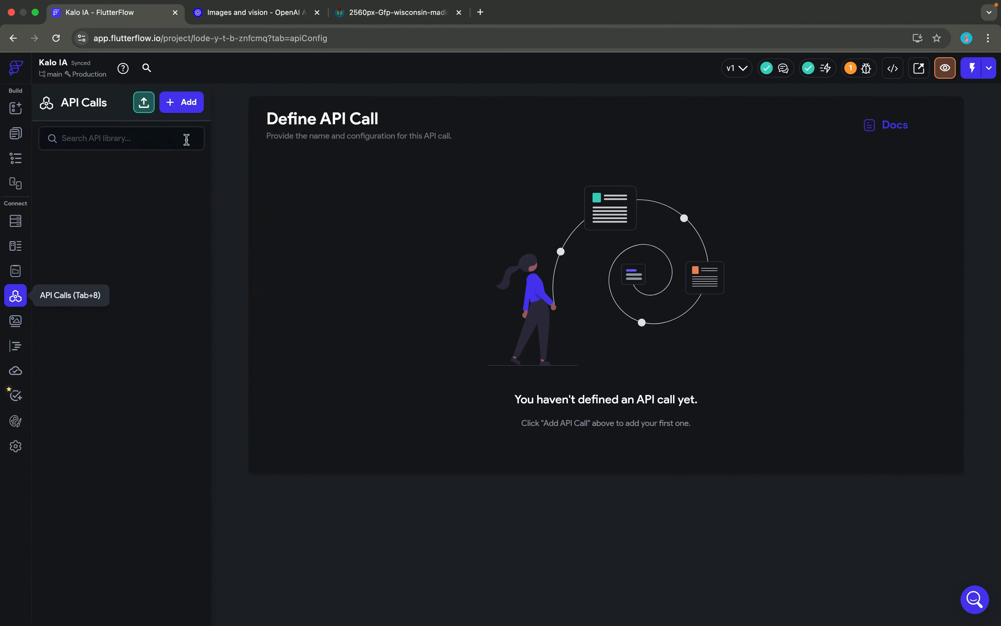
left_click(182, 103)
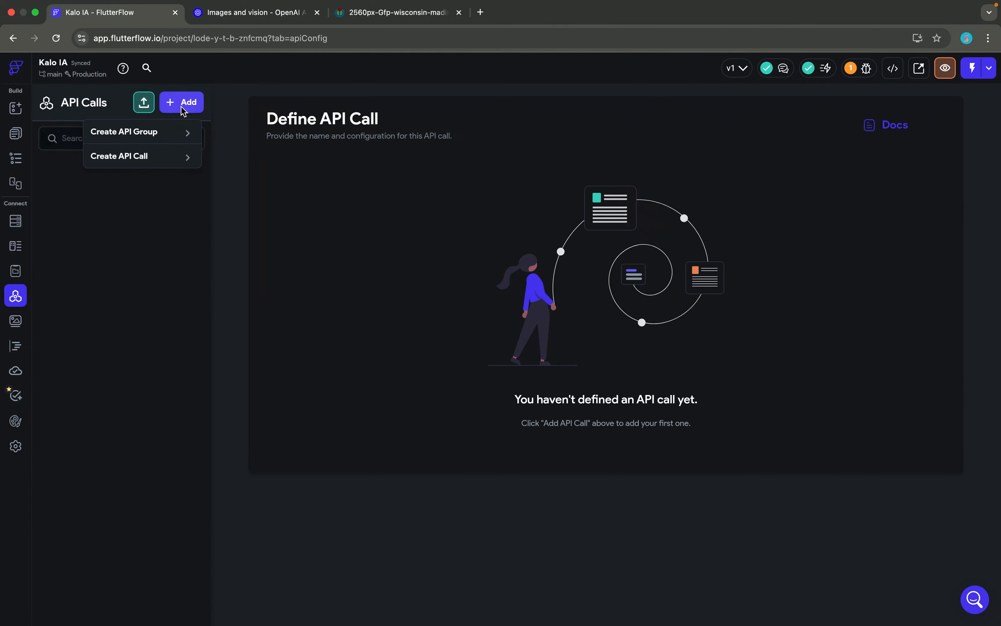
left_click(130, 162)
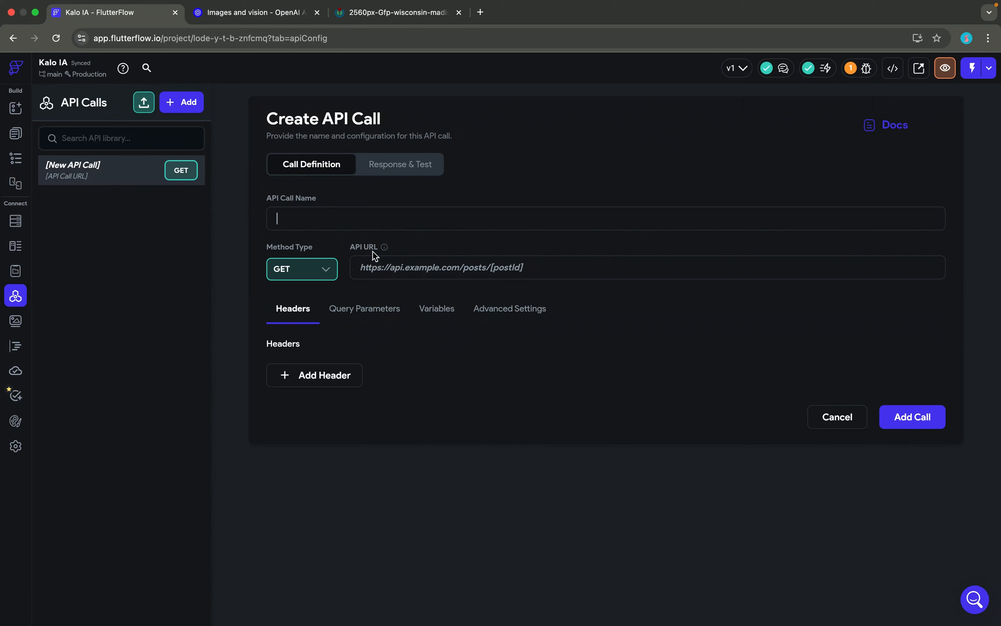
type("VisionAI")
left_click(312, 270)
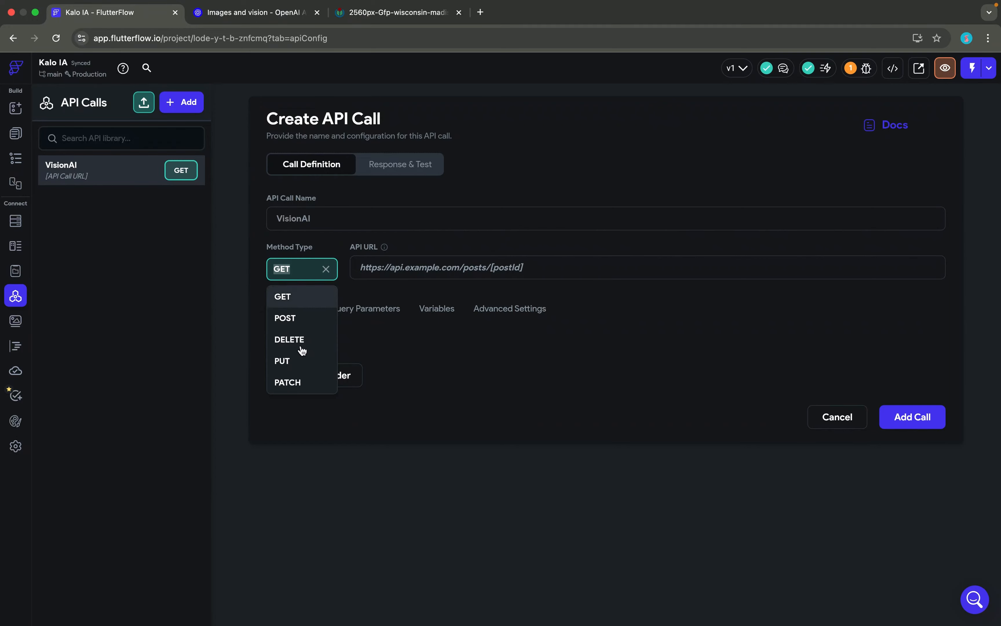
key("Return")
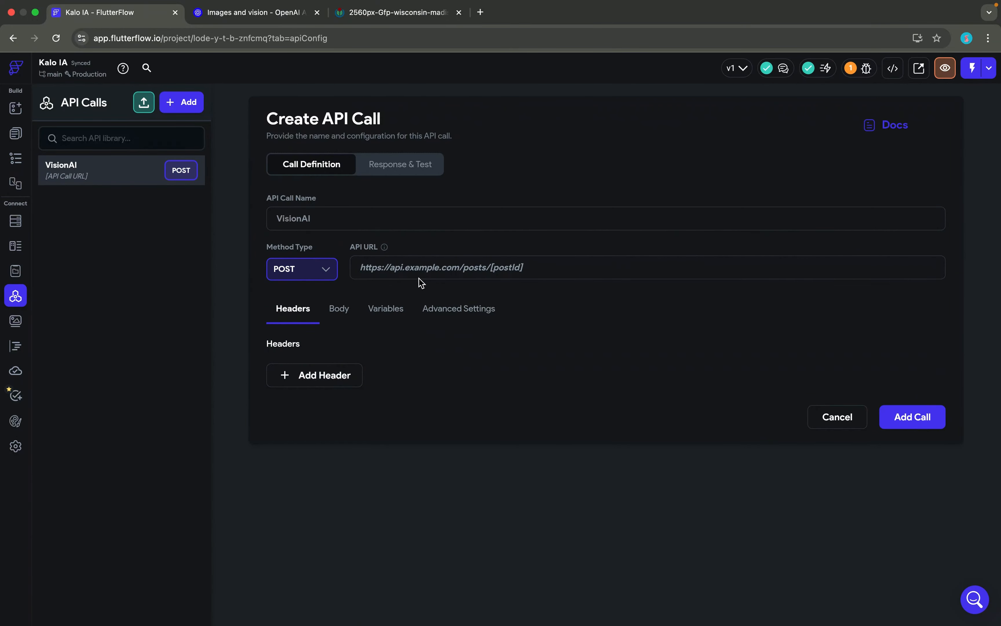
key("super+v")
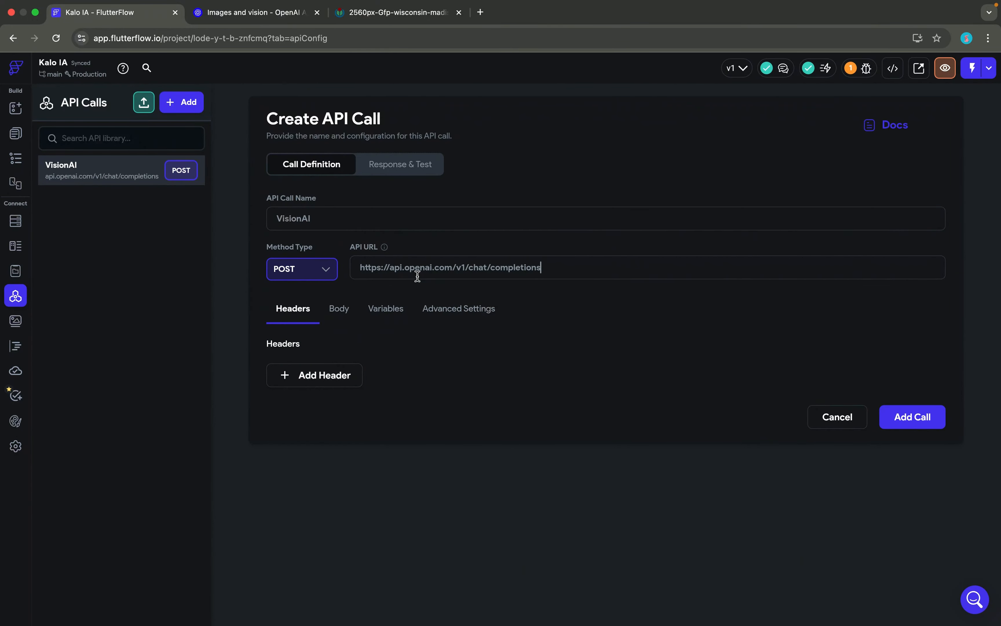
Add the header "Content-Type: application/json" to the VisionAI call, copying it from the OpenAI curl example.
left_click(292, 378)
left_click(306, 21)
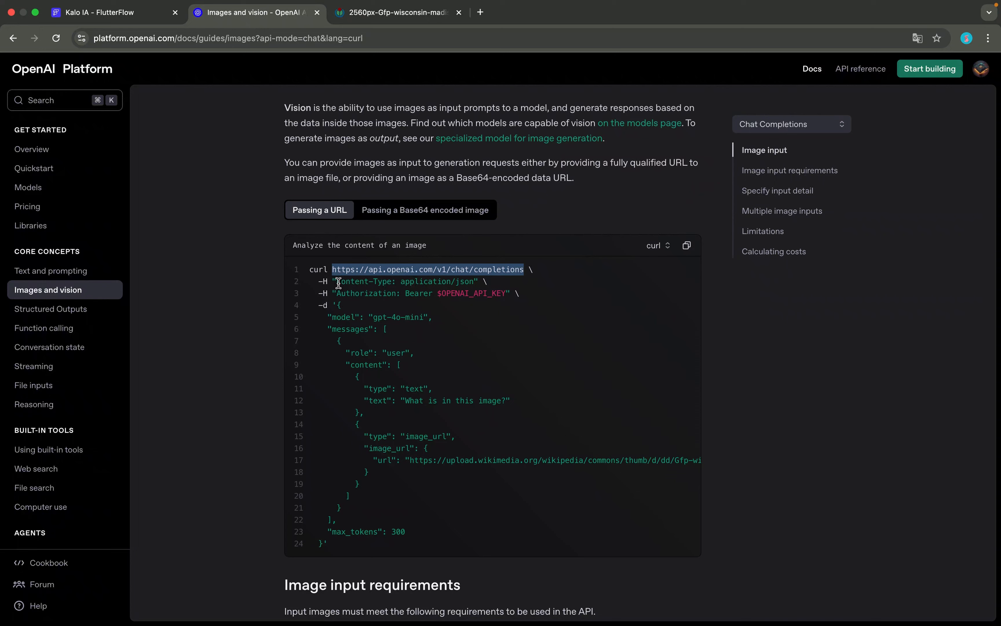
left_click_drag(338, 283, 475, 284)
key("super+c")
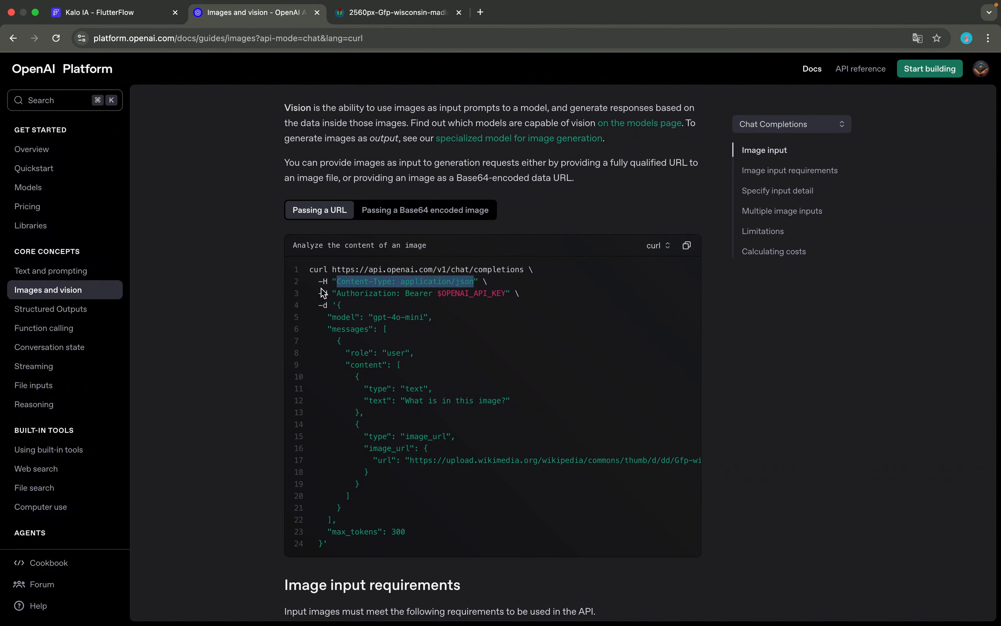
left_click(149, 21)
key("super+v")
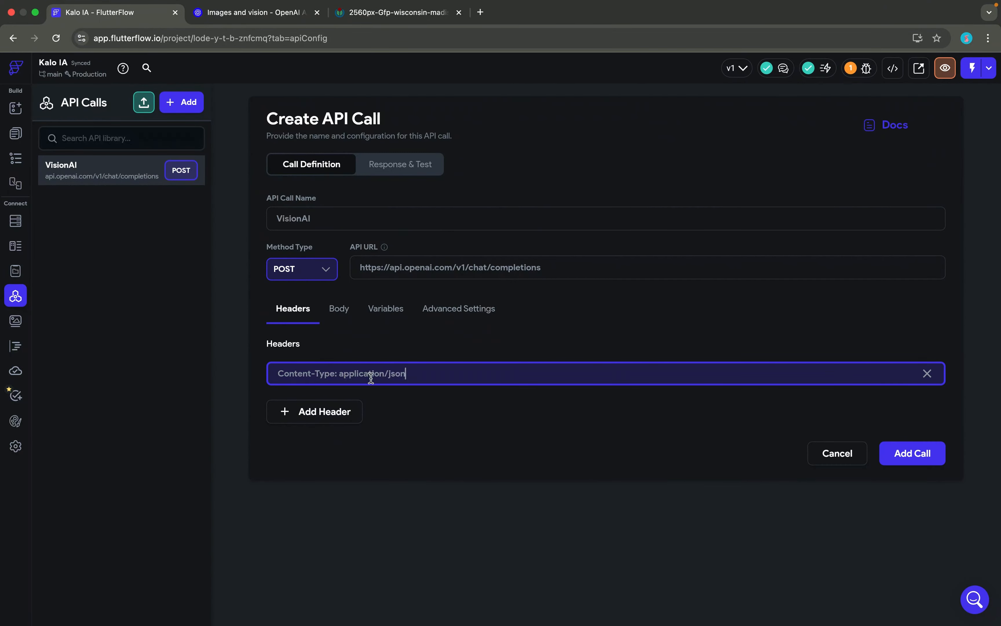
Add a second header with the curl example's authorization line, "Authorization: Bearer $OPENAI_API_KEY".
left_click(265, 20)
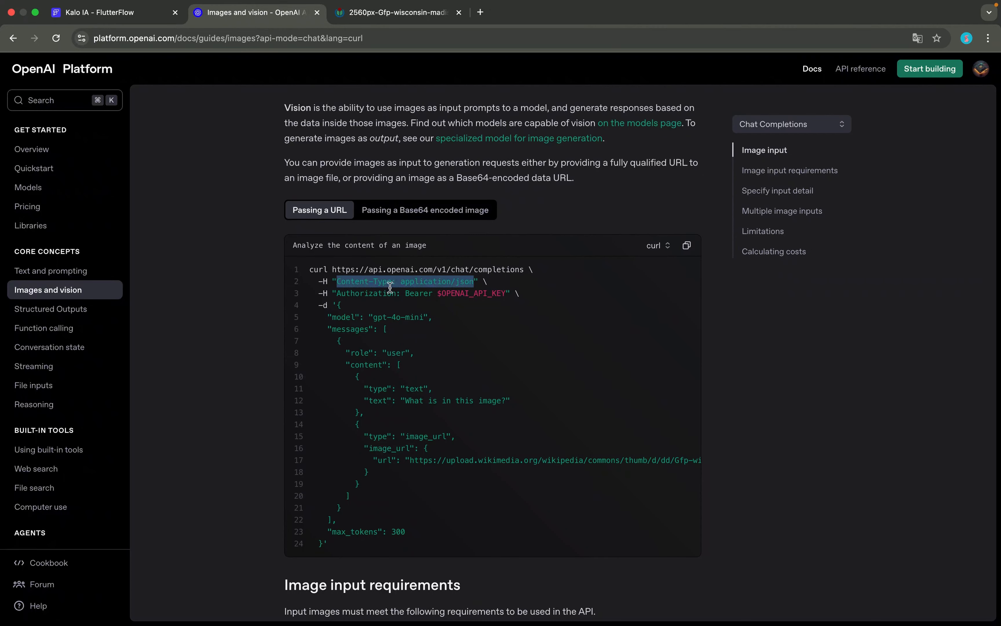
mouse_move(337, 295)
left_mouse_down()
mouse_move(507, 304)
mouse_move(343, 290)
left_mouse_up()
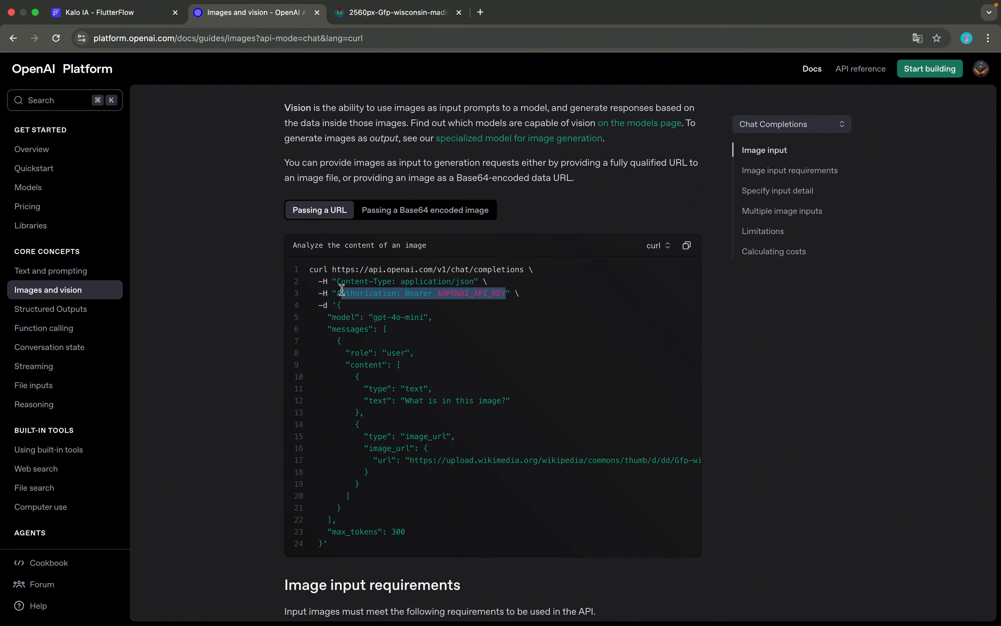
left_click_drag(336, 292, 505, 295)
left_click(103, 12)
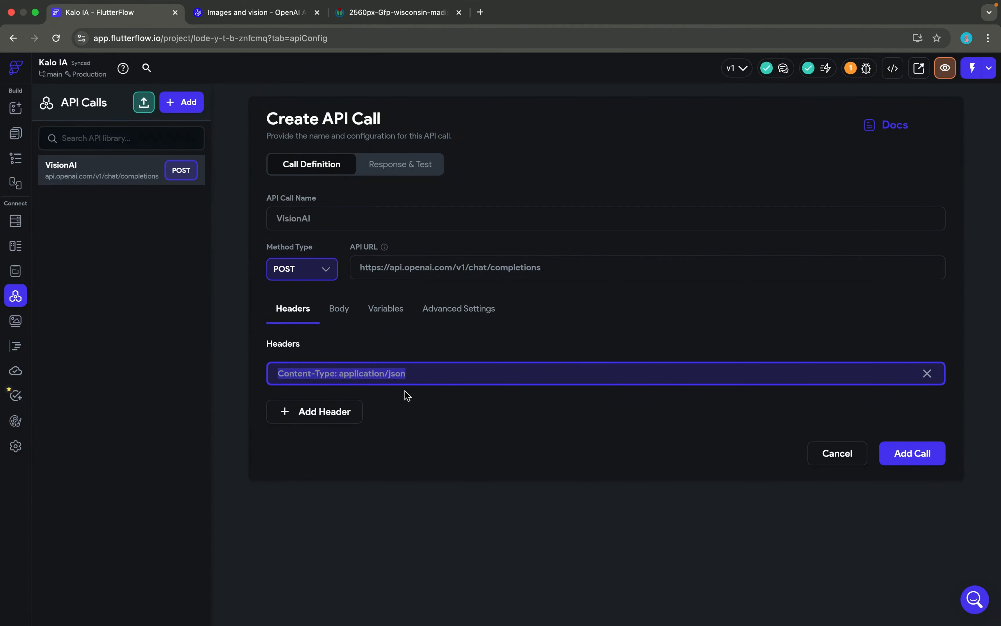
left_click(335, 413)
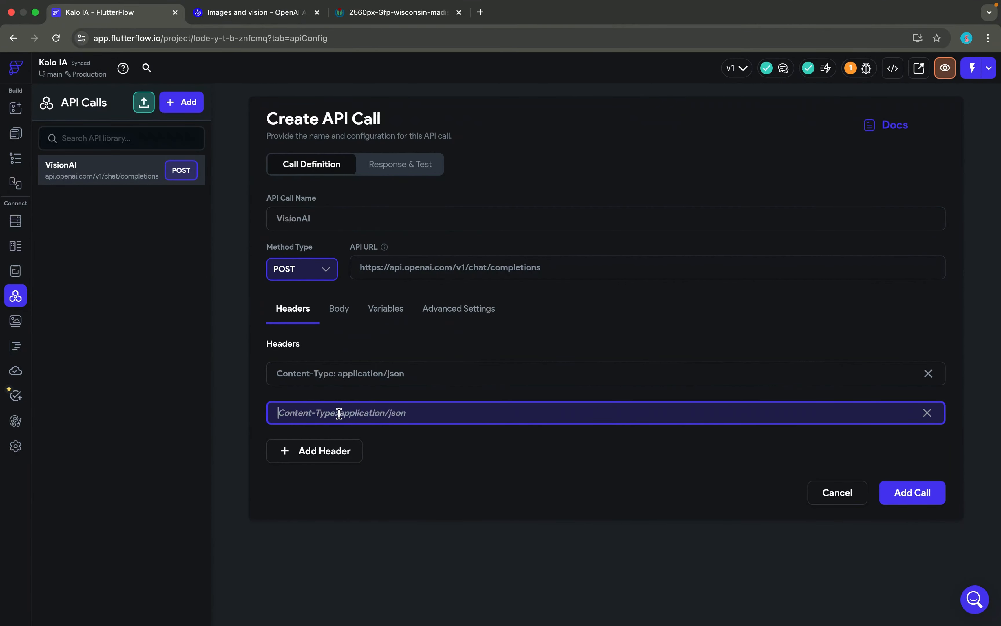
type("Authorization: Bearer $OPENAI_API_KEY")
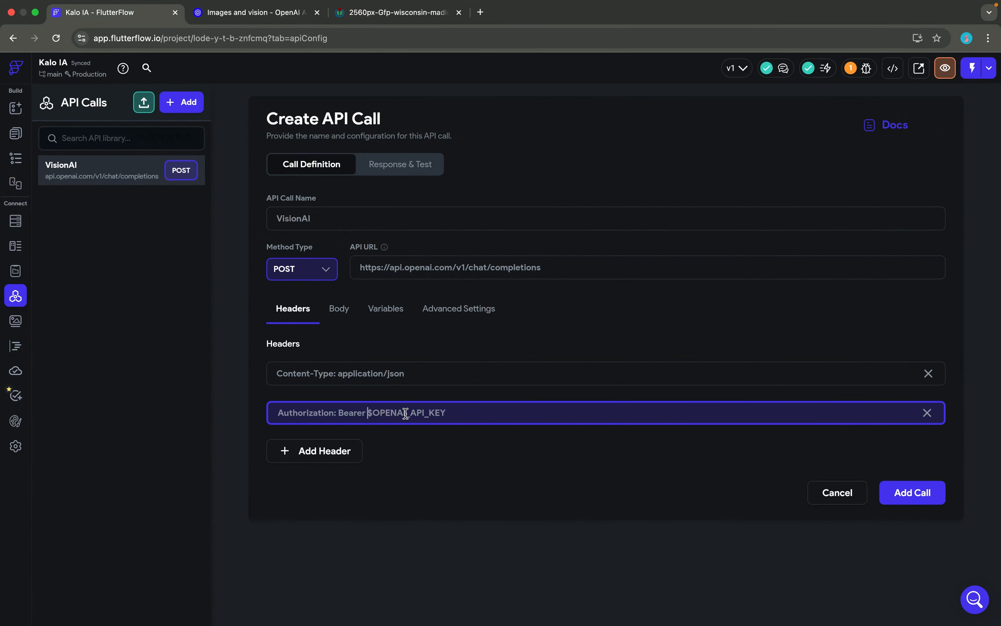
Replace the key placeholder in the Authorization header with the bracketed variable [API_KEY] and select its name.
mouse_move(405, 412)
left_mouse_down()
mouse_move(432, 415)
mouse_move(412, 416)
left_mouse_up()
key("BackSpace")
type("[")
type("]")
double_click(374, 412)
left_click(374, 413)
double_click(375, 412)
Add a variable named API_KEY of type String to the VisionAI call.
left_click(392, 311)
left_click(312, 381)
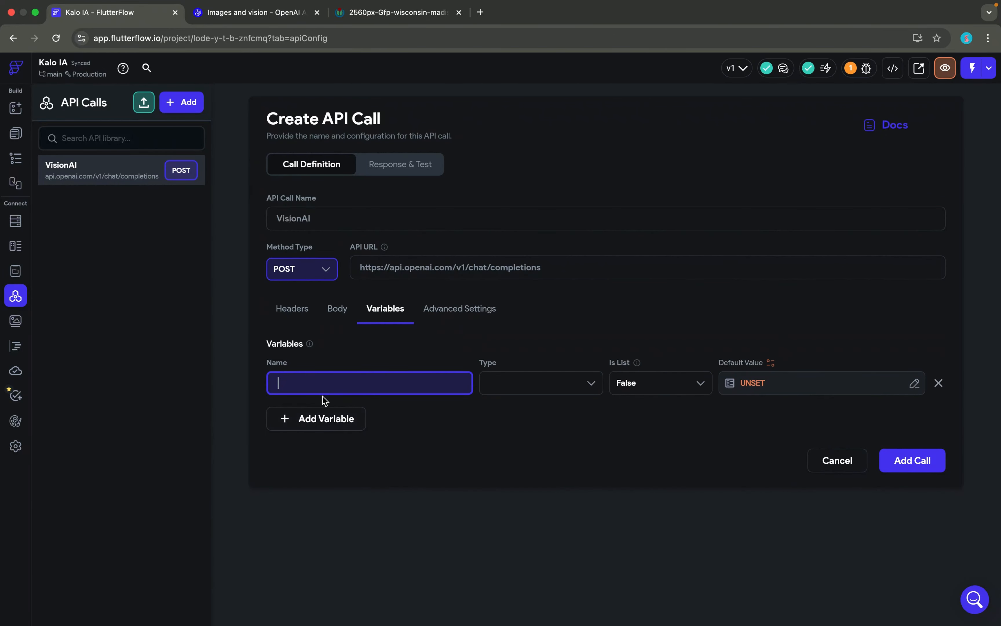
type("API_KEY")
left_click(518, 381)
left_click(536, 417)
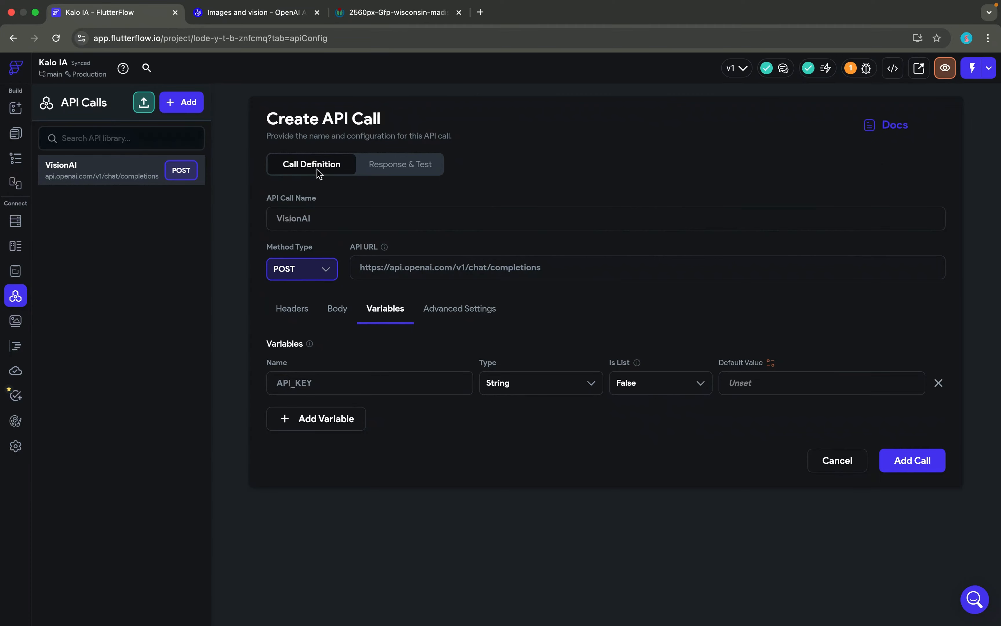
Check the VisionAI call's headers and set its request body type to JSON.
left_click(285, 320)
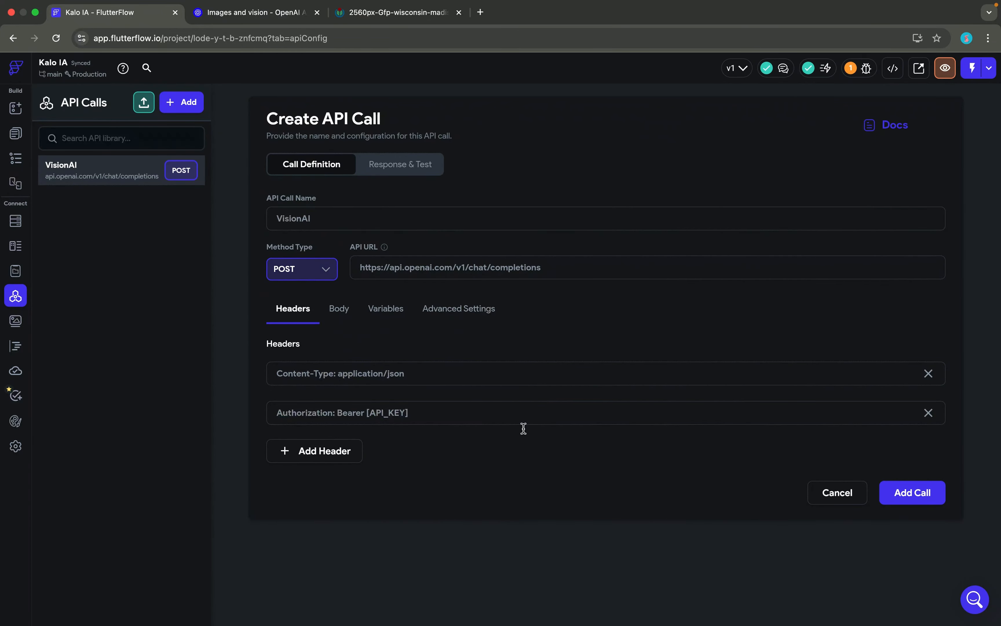
left_click(347, 315)
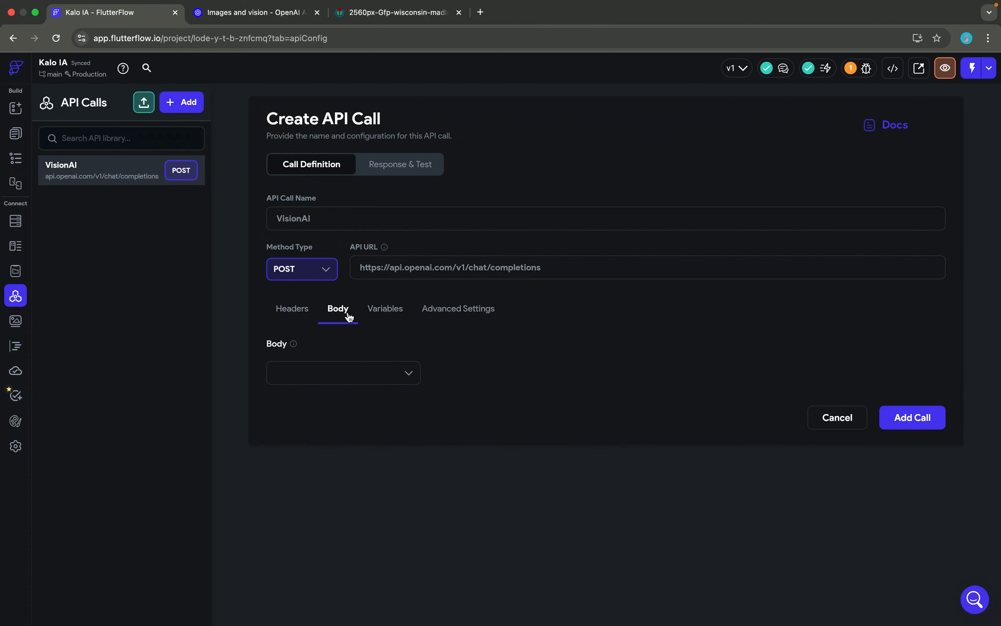
left_click(319, 370)
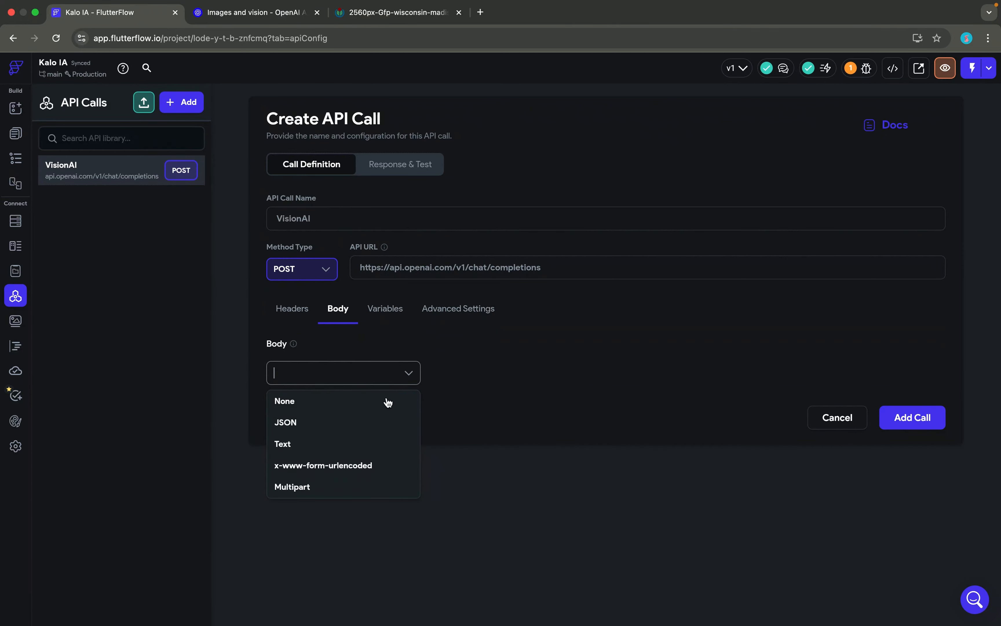
left_click(321, 426)
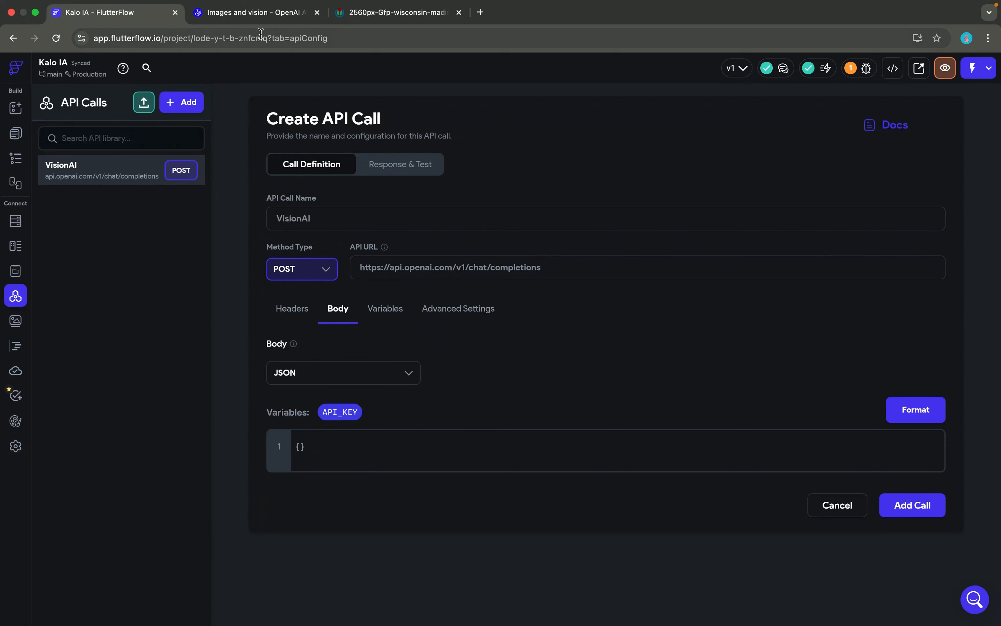
Copy the complete JSON request body from the curl example in the Images and vision guide.
left_click(271, 16)
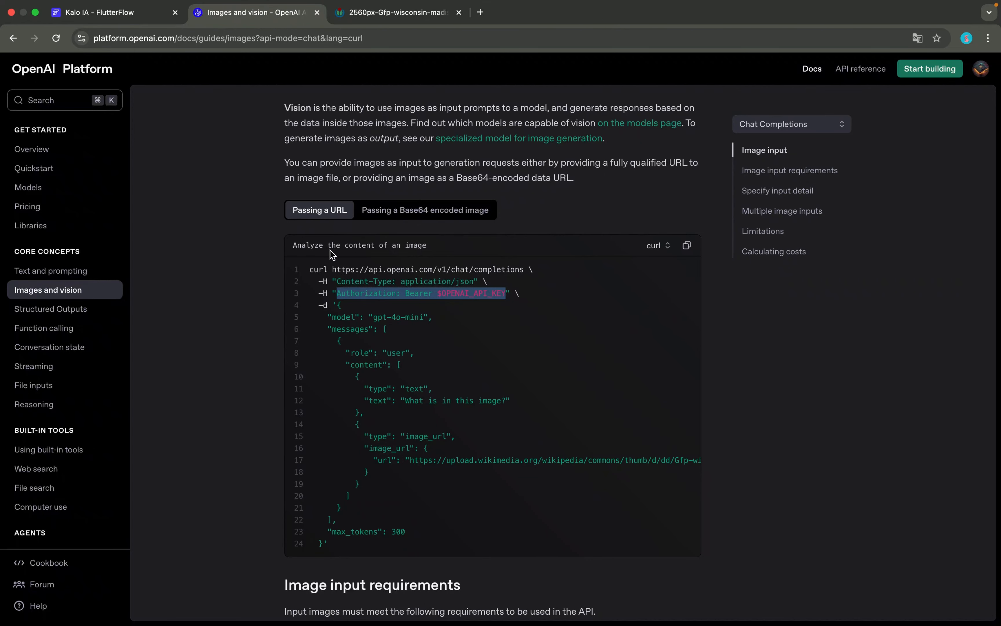
left_click_drag(338, 306, 322, 548)
key("super+c")
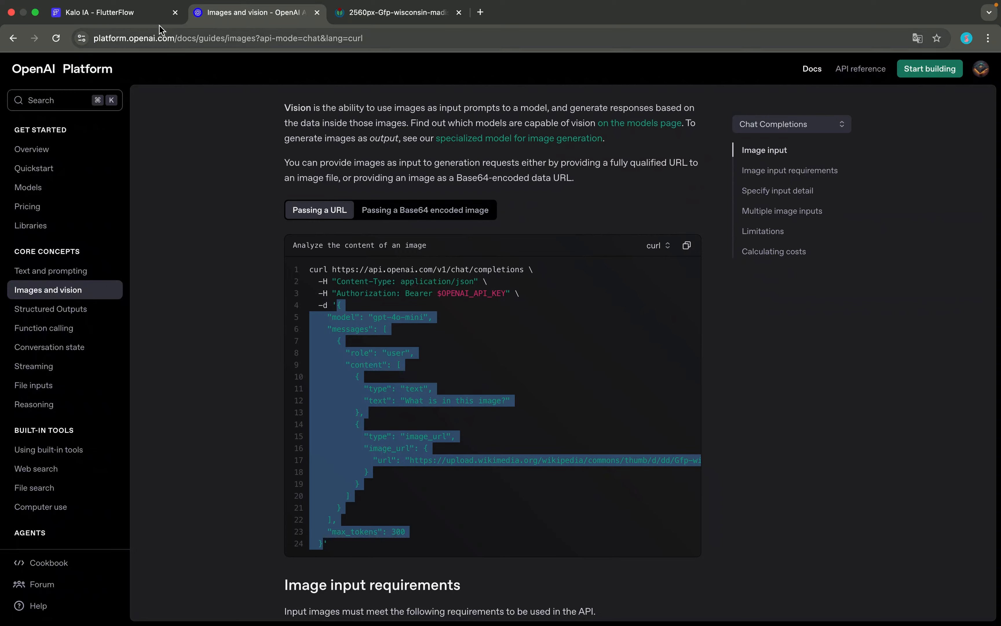
Return to FlutterFlow, paste the copied JSON as the VisionAI call's request body, and add the call to the project.
left_click(147, 13)
left_click(310, 447)
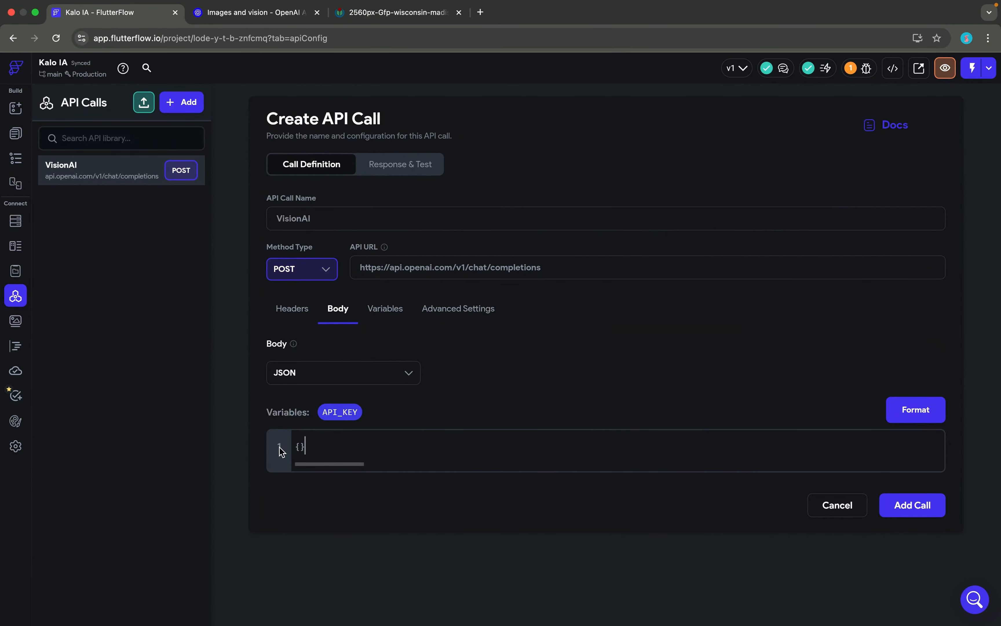
key("super+v")
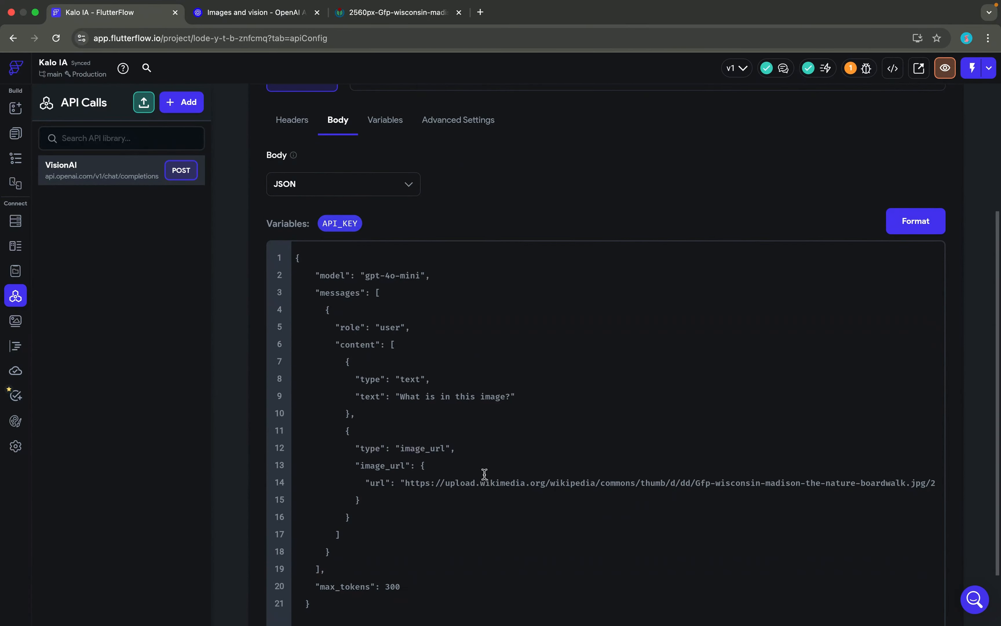
scroll(484, 474, "up", 4)
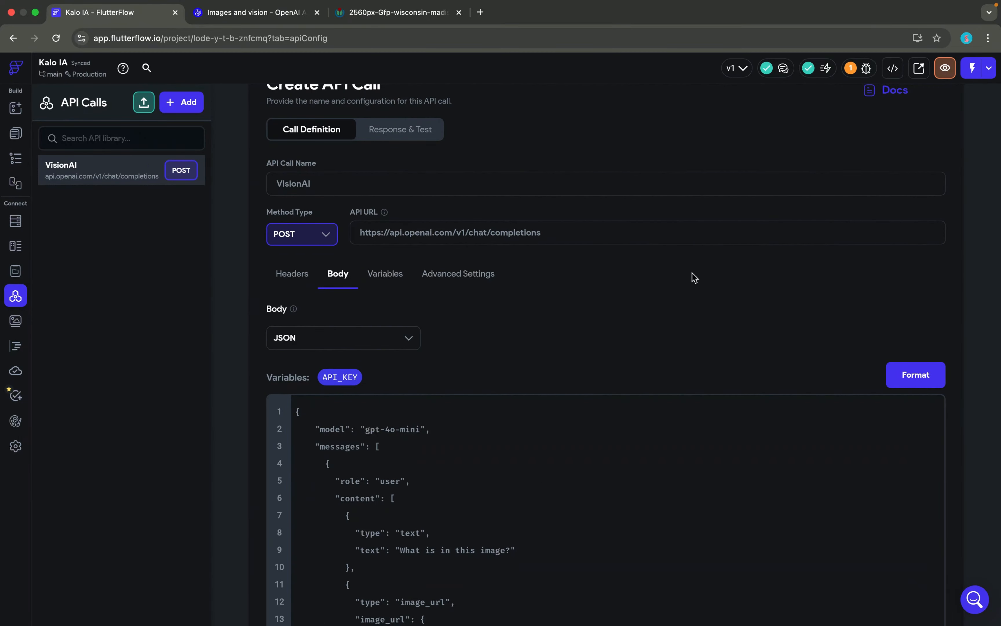
scroll(693, 276, "down", 6)
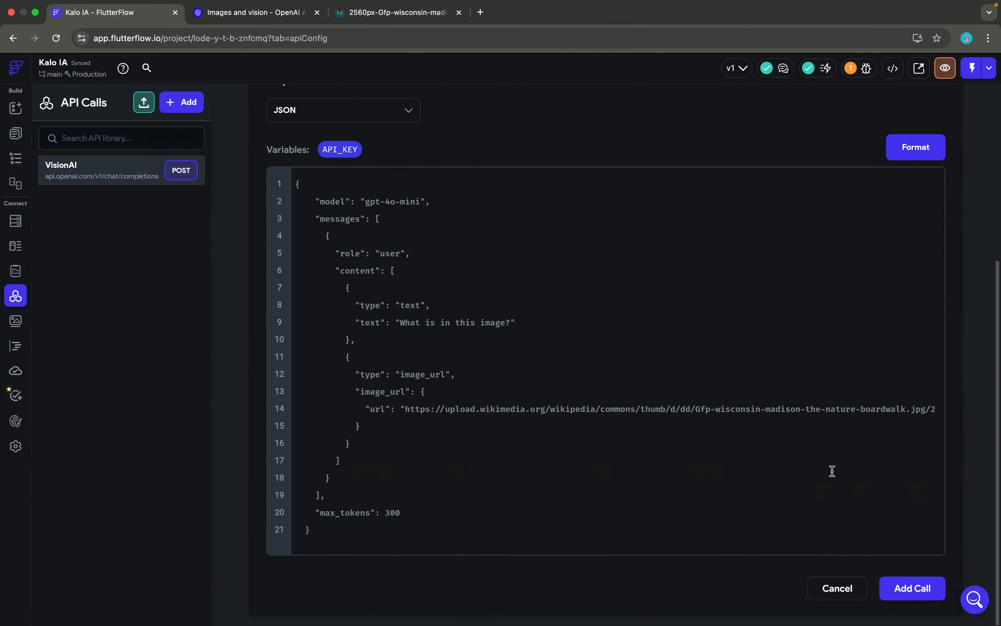
left_click(919, 589)
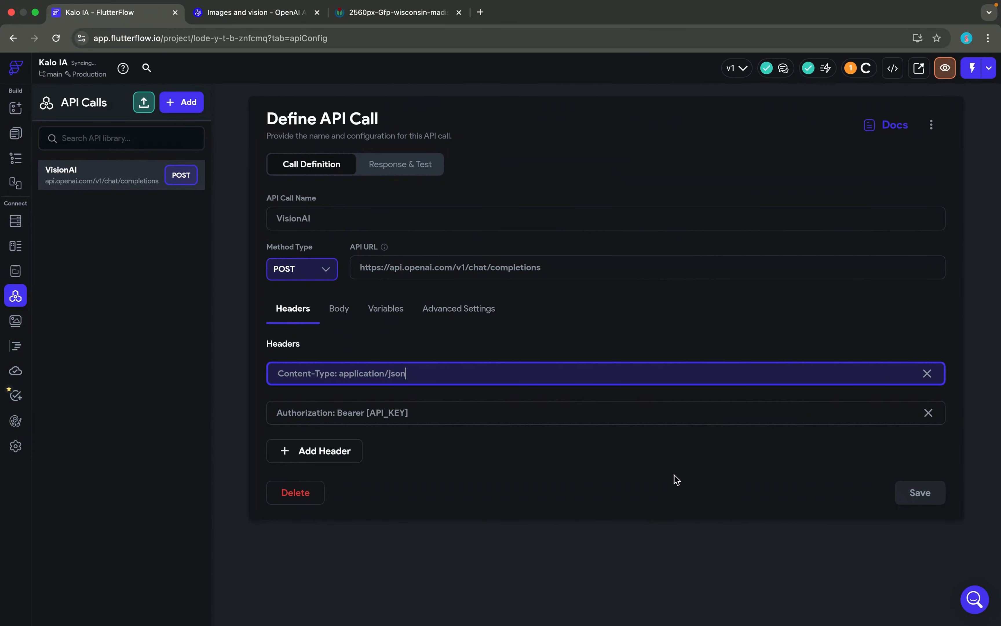
Copy the OpenAI API key from the Notes window and paste it as the API_KEY test value of the VisionAI call in FlutterFlow.
left_click(400, 171)
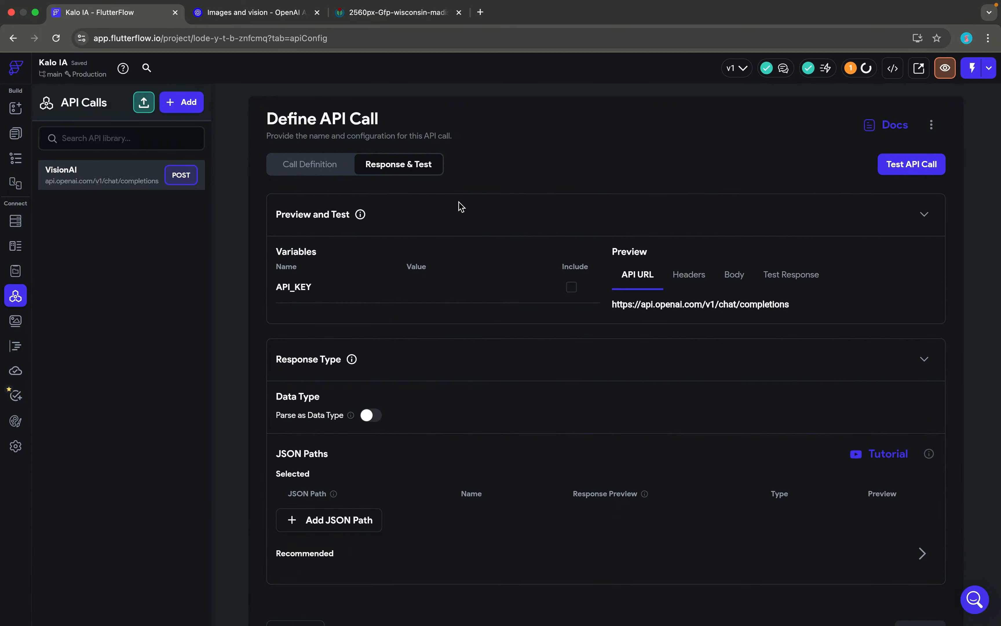
left_click(429, 291)
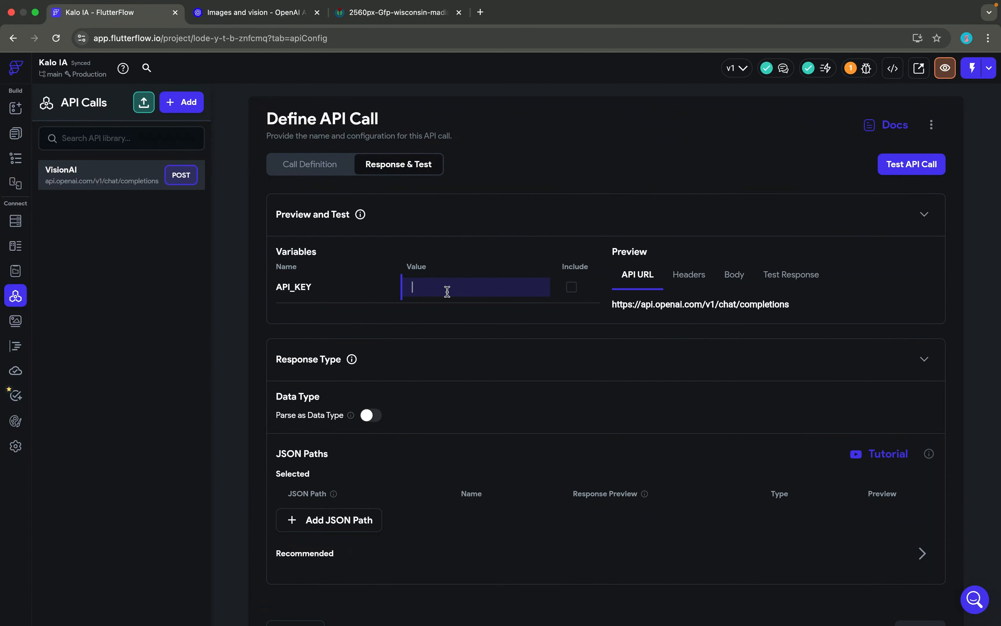
key("super+grave")
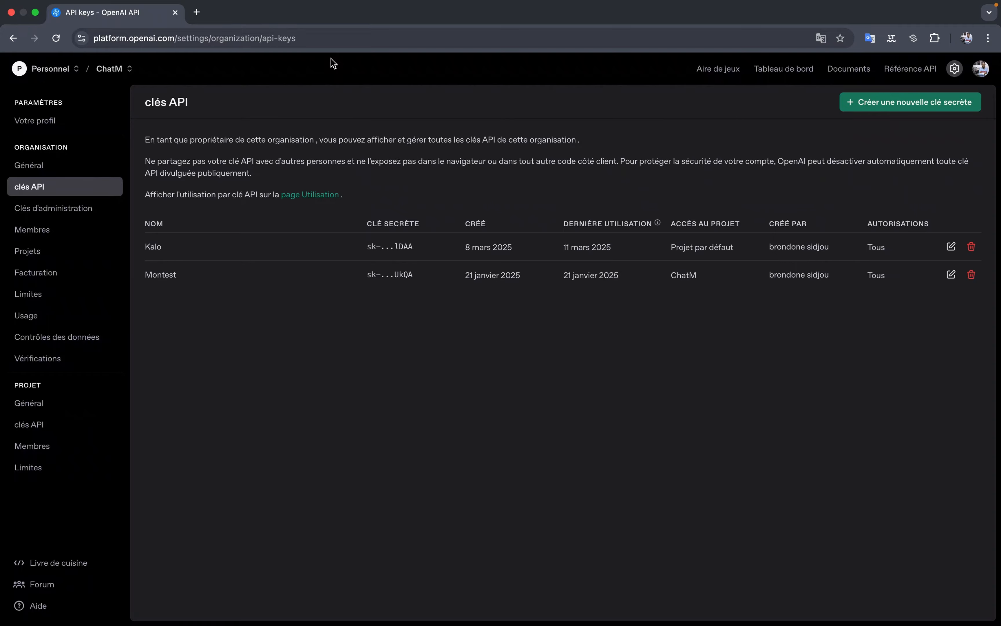
key("super+grave")
key("ctrl+Right")
key("ctrl+Left")
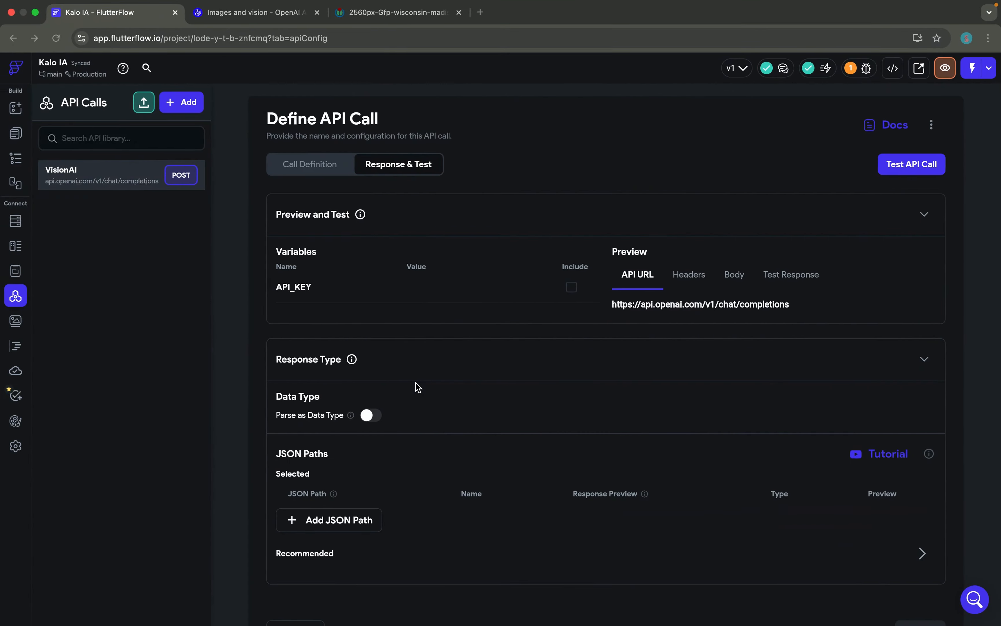
key("ctrl+Left")
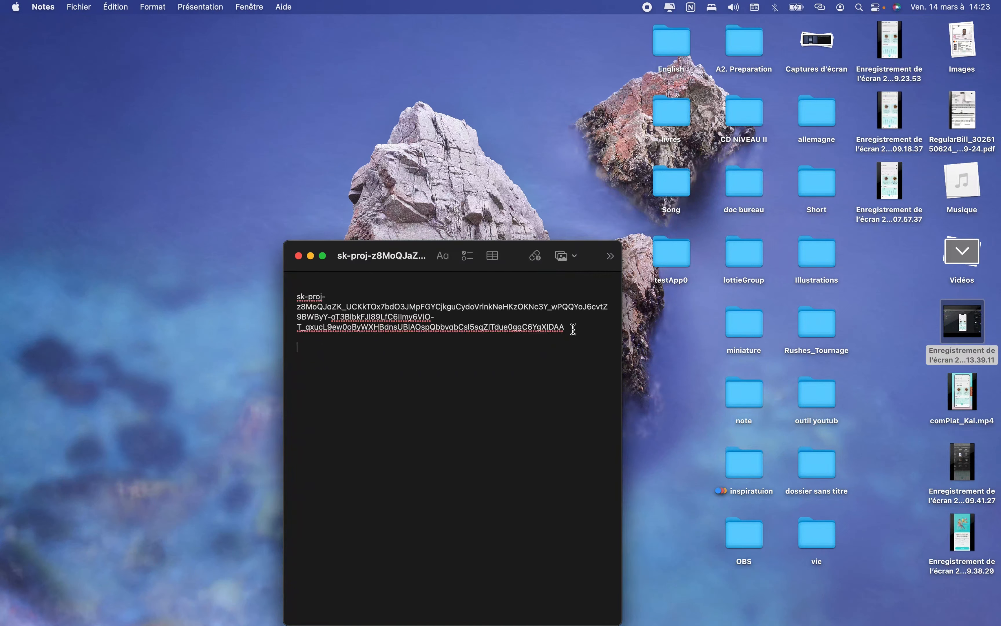
left_click_drag(567, 329, 303, 296)
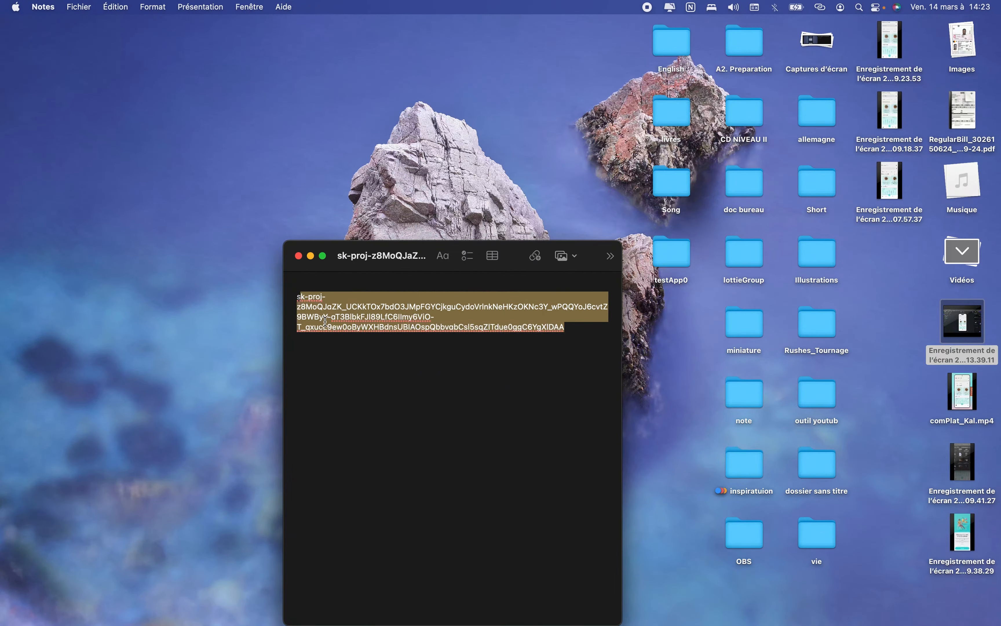
left_click_drag(297, 299, 565, 328)
key("super+Tab")
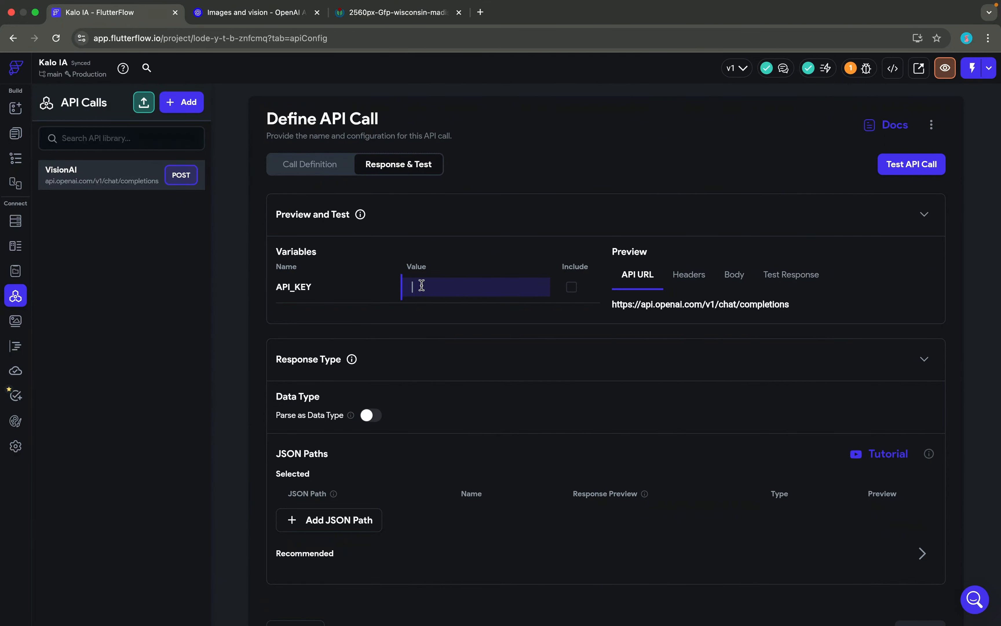
key("super+v")
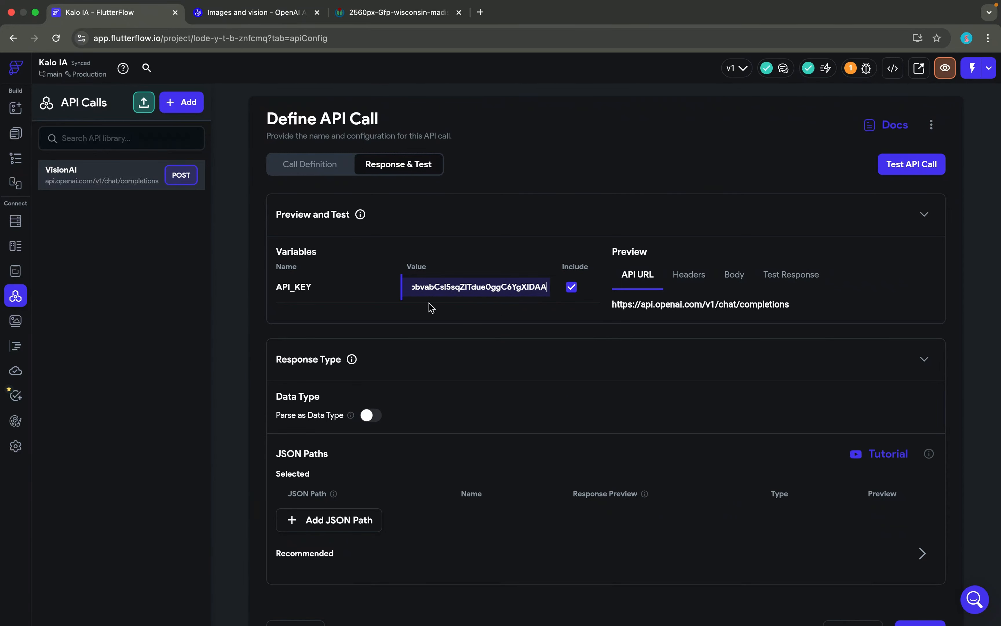
Test the VisionAI call and review the status and message content of the returned JSON response.
left_click(928, 162)
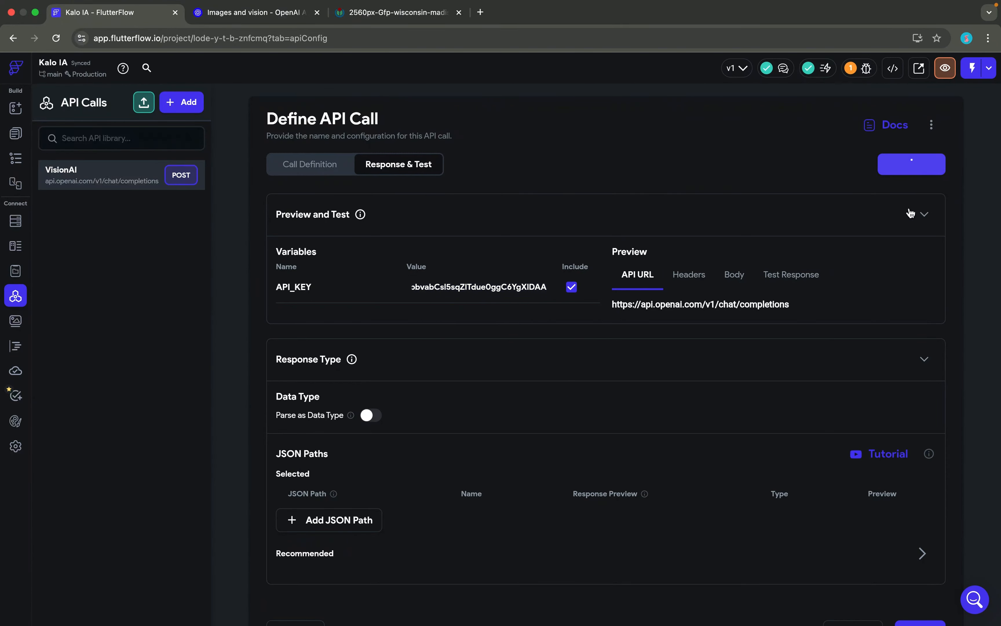
scroll(884, 279, "down", 8)
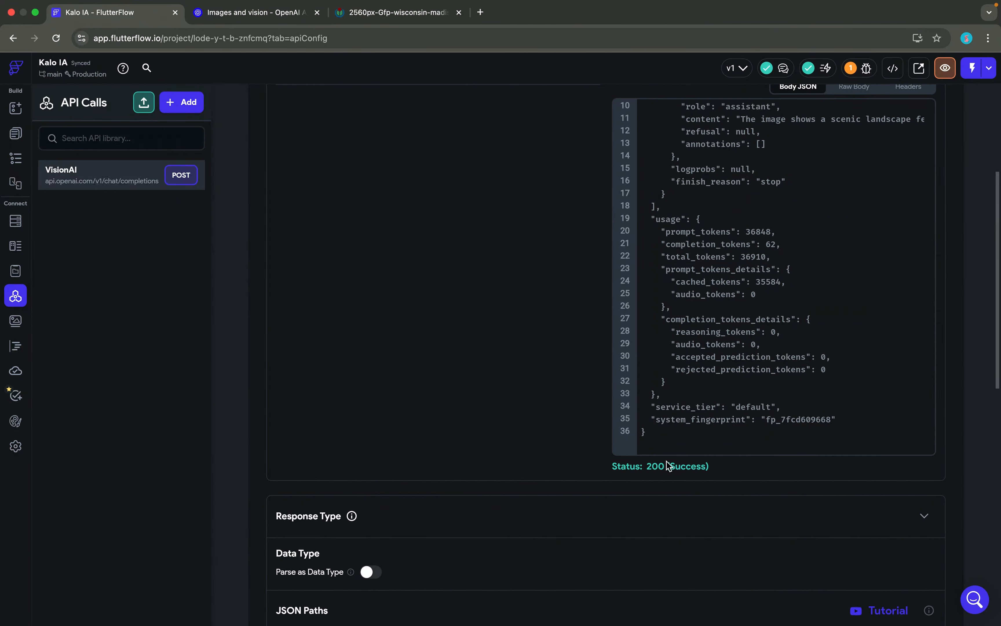
scroll(499, 251, "up", 1)
scroll(498, 250, "up", 2)
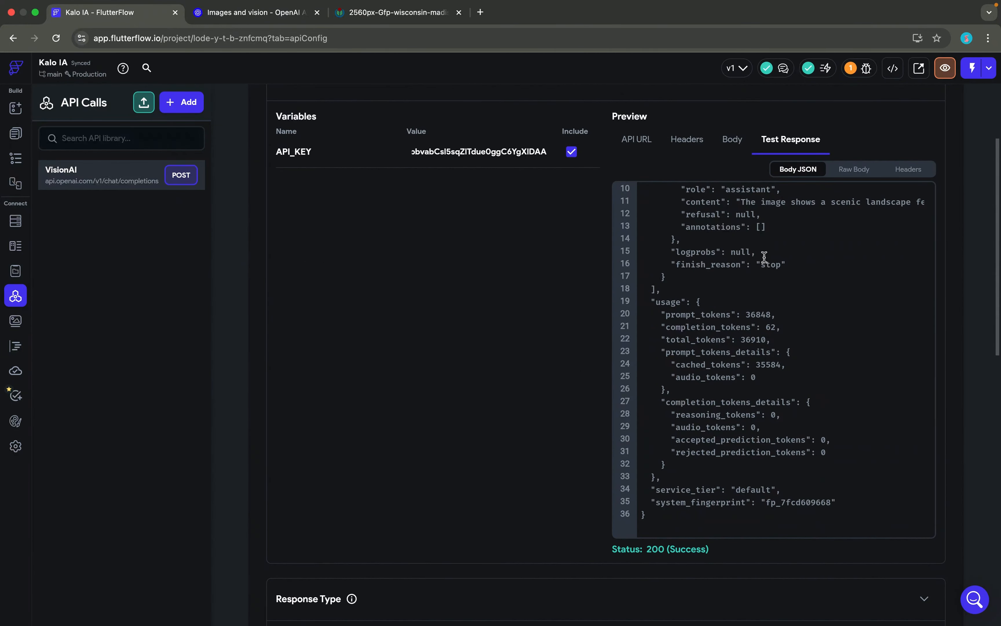
scroll(765, 257, "up", 3)
scroll(765, 257, "up", 1)
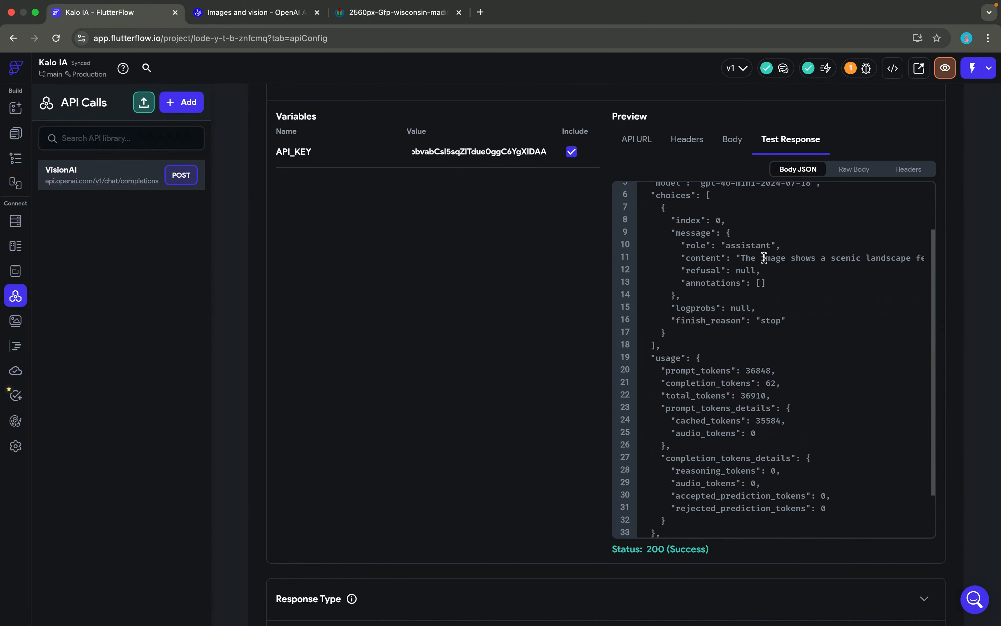
scroll(765, 257, "right", 5)
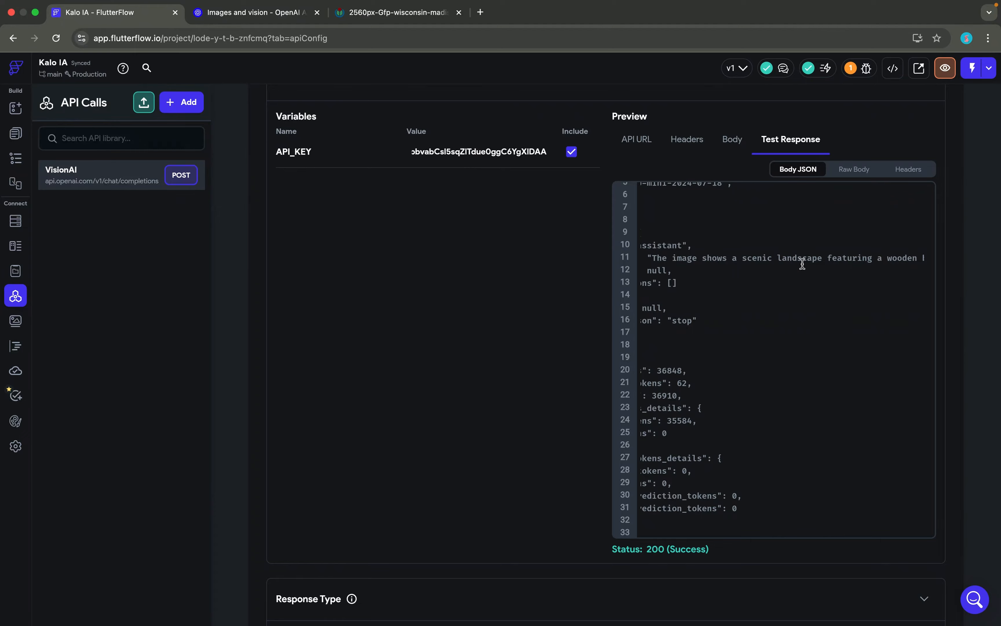
scroll(827, 267, "left", 2)
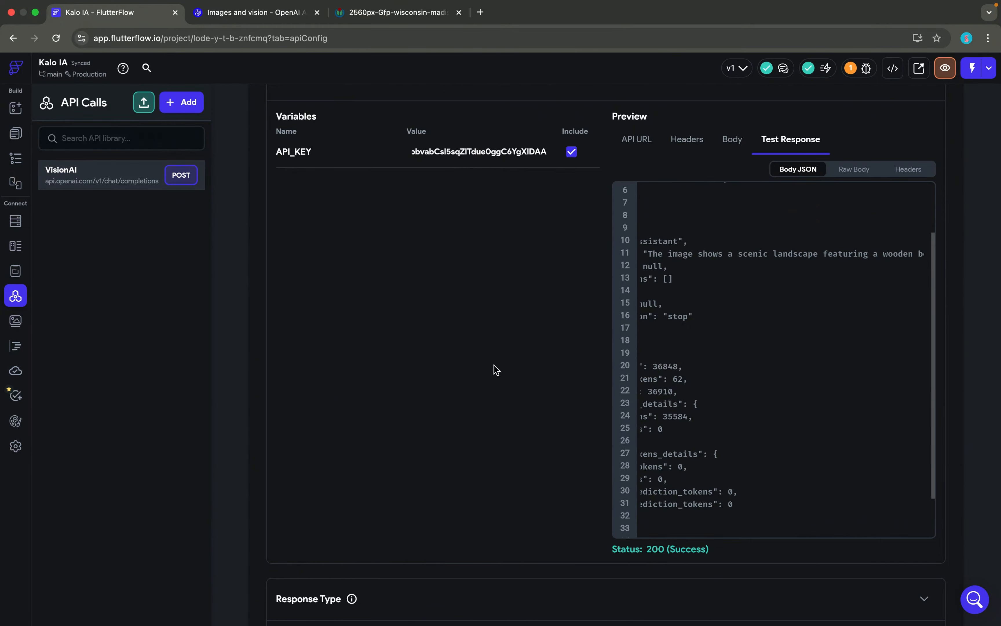
Examine the recommended JSON paths and preview the response text of $.choices[:].message.content.
scroll(495, 370, "down", 10)
scroll(496, 369, "down", 6)
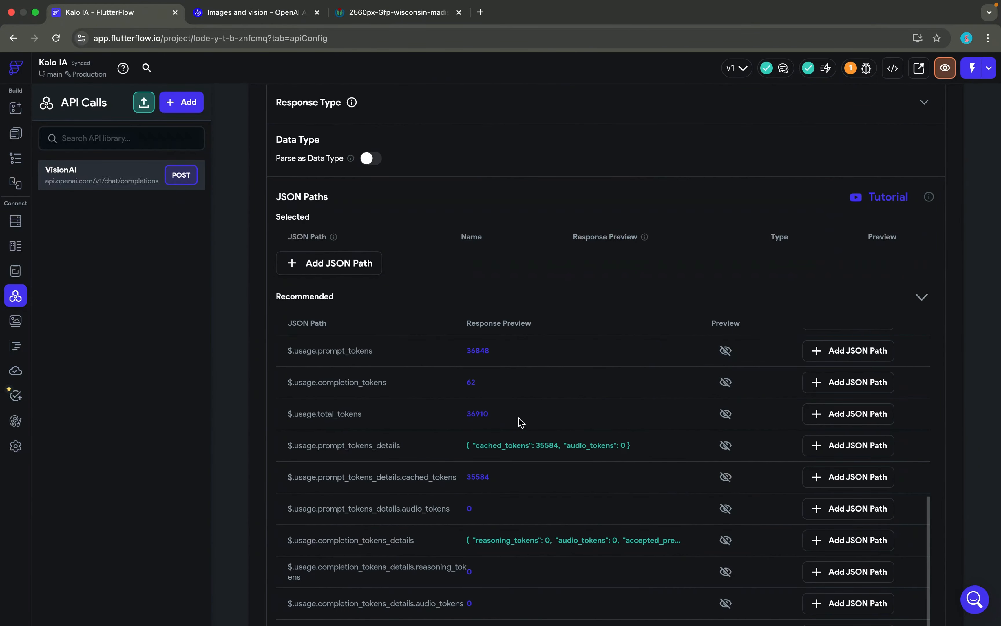
scroll(520, 422, "up", 1)
scroll(521, 422, "up", 4)
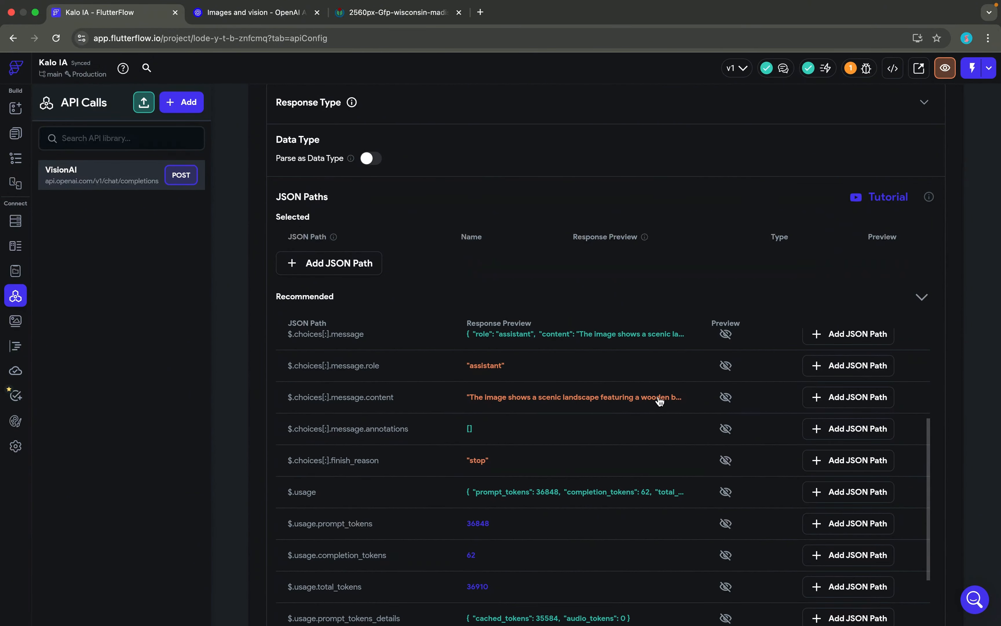
left_click(726, 398)
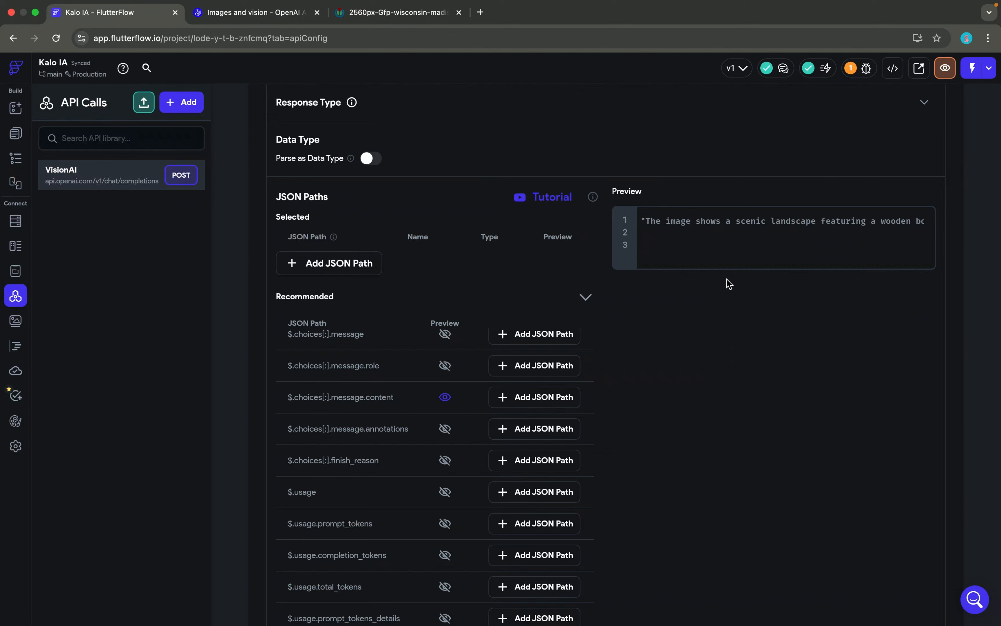
scroll(663, 229, "right", 1)
scroll(663, 228, "right", 3)
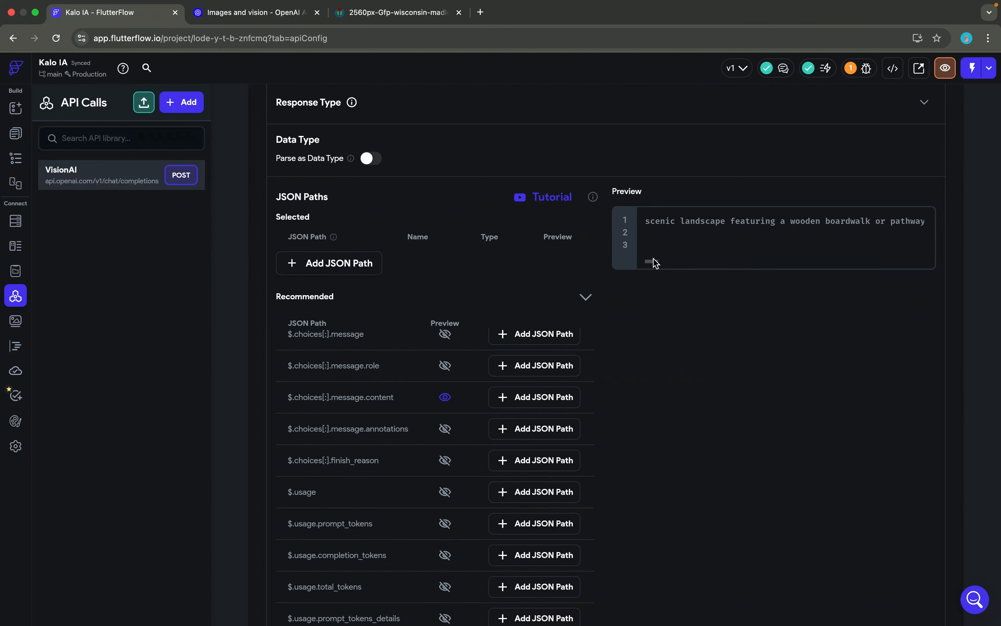
left_click_drag(657, 264, 679, 264)
scroll(642, 440, "down", 5)
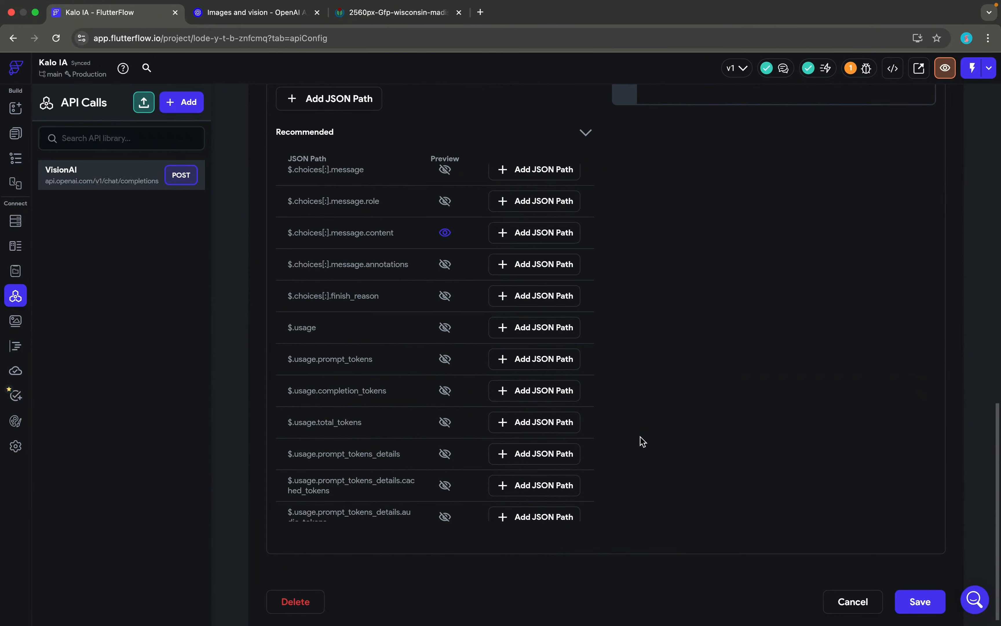
scroll(643, 441, "up", 2)
scroll(641, 440, "up", 10)
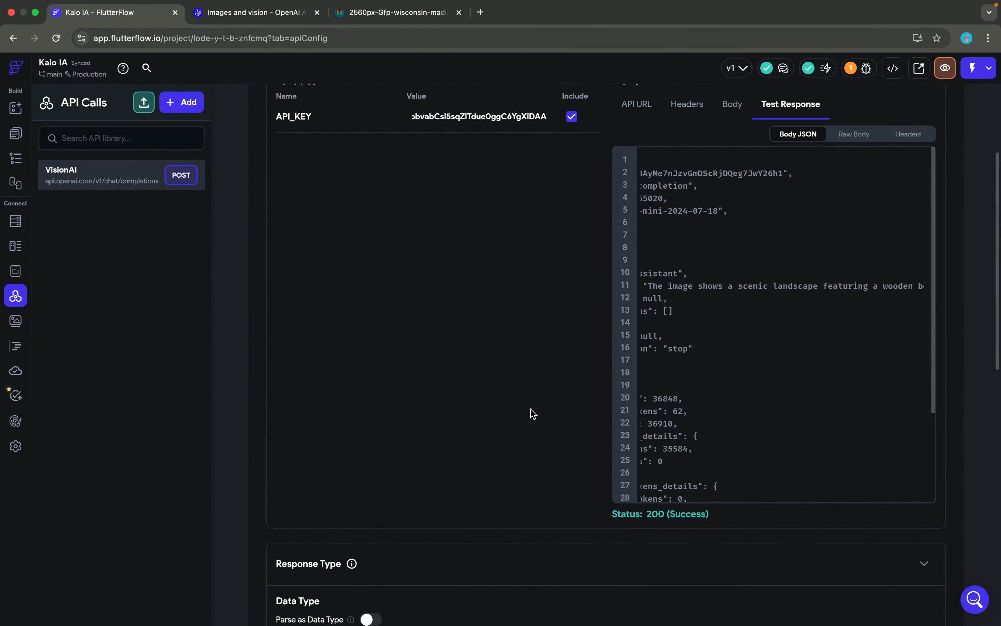
scroll(519, 410, "up", 4)
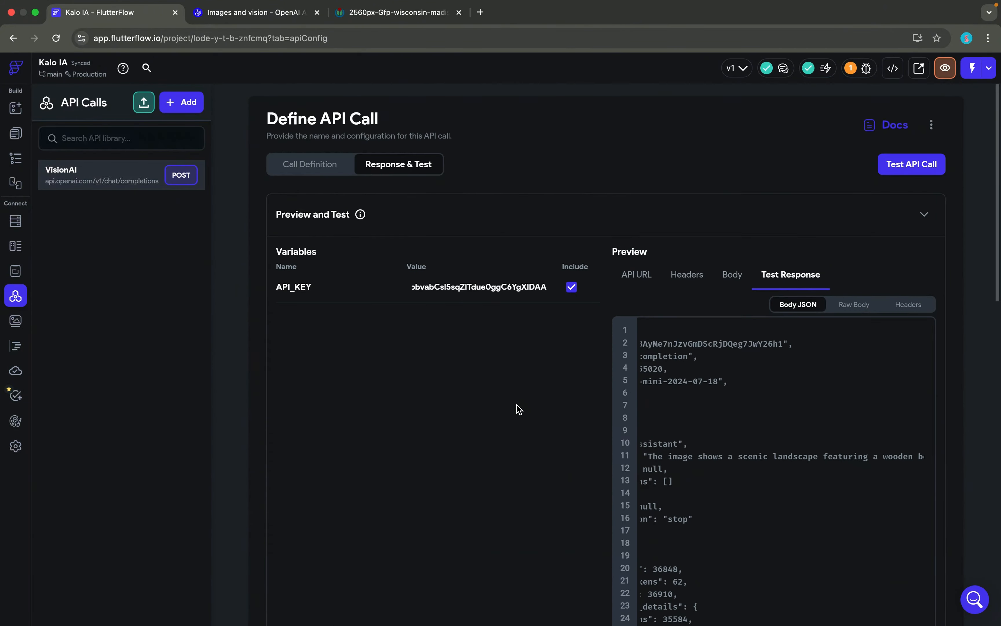
Add a second variable named IMAGE of type Image Path to the VisionAI call definition.
left_click(327, 170)
left_click(339, 308)
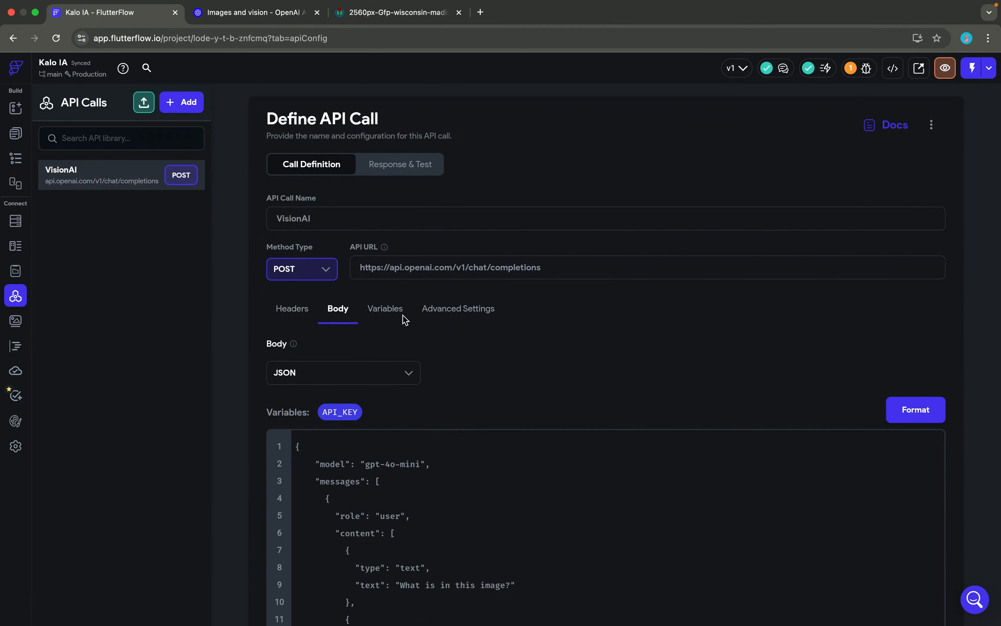
left_click(395, 311)
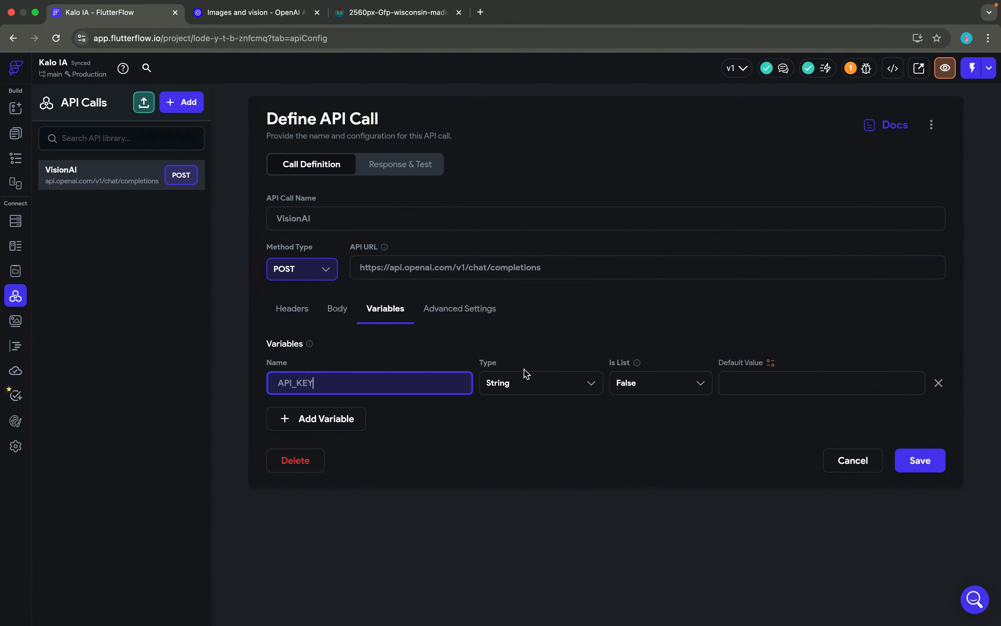
left_click(329, 426)
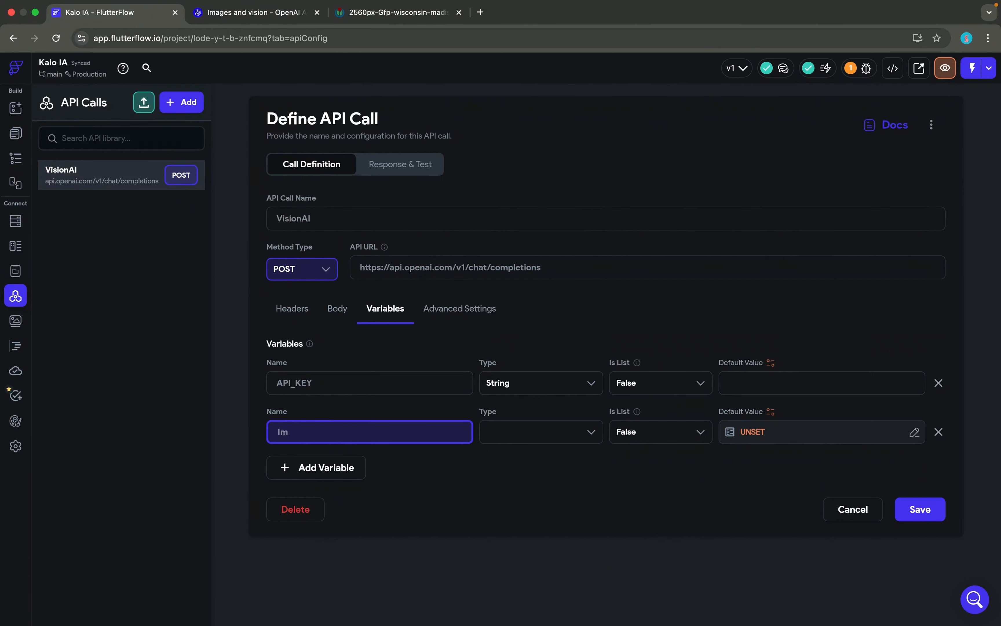
key("BackSpace")
key("BackSpace")
type("IMAGE")
left_click(533, 437)
scroll(533, 513, "down", 2)
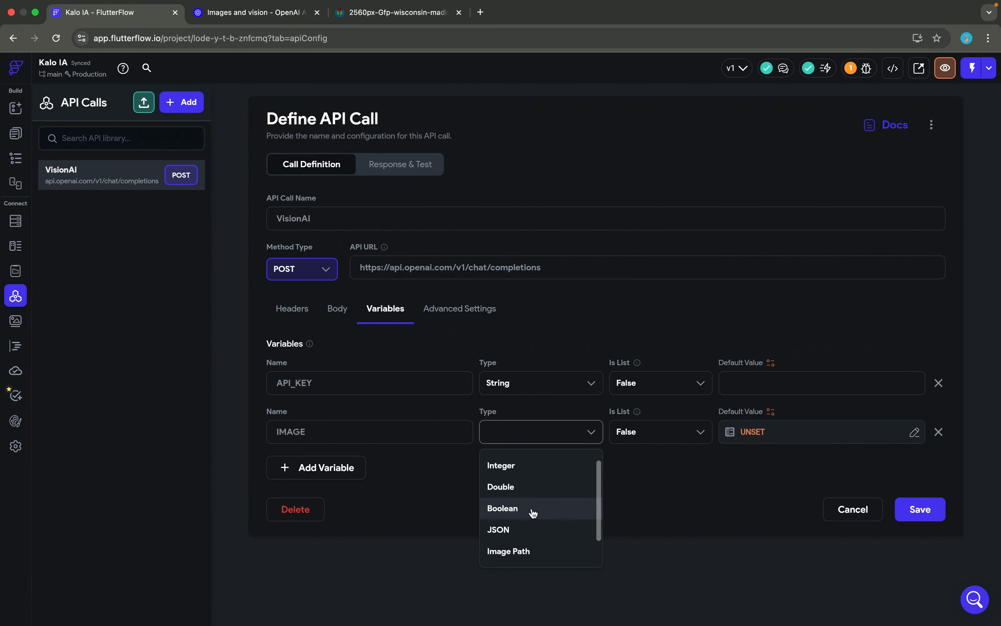
left_click(533, 522)
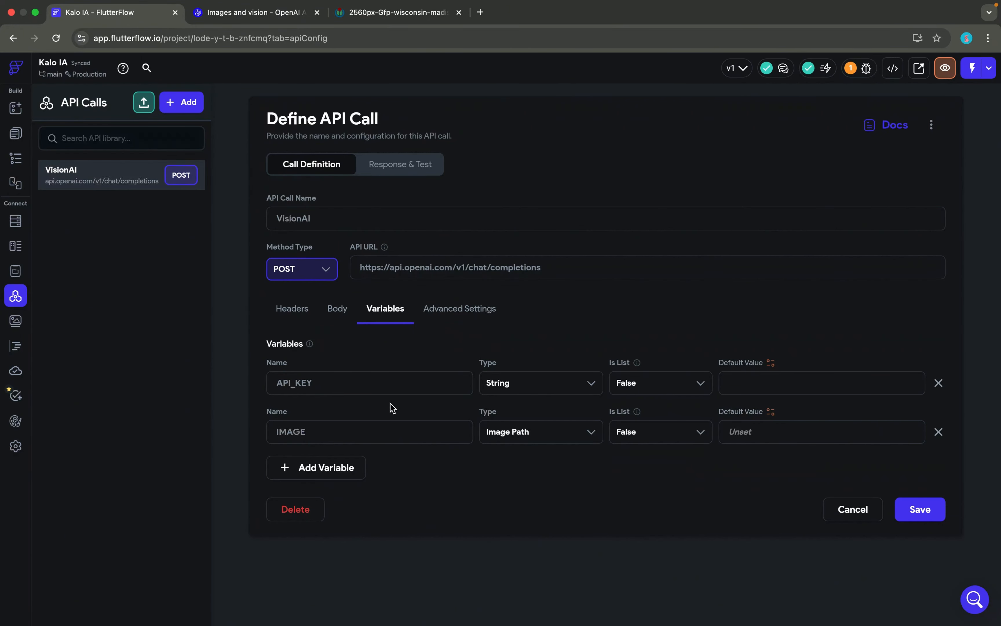
Replace the sample image URL in the request body's image_url object with the IMAGE variable inside a single pair of quotes.
left_click(338, 311)
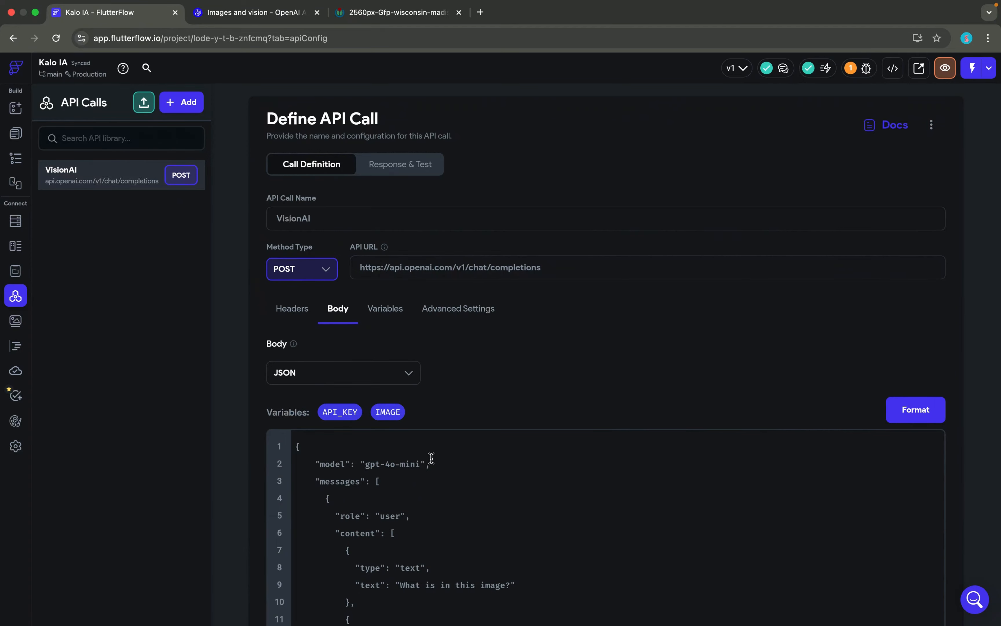
scroll(430, 459, "down", 5)
key("ctrl+z")
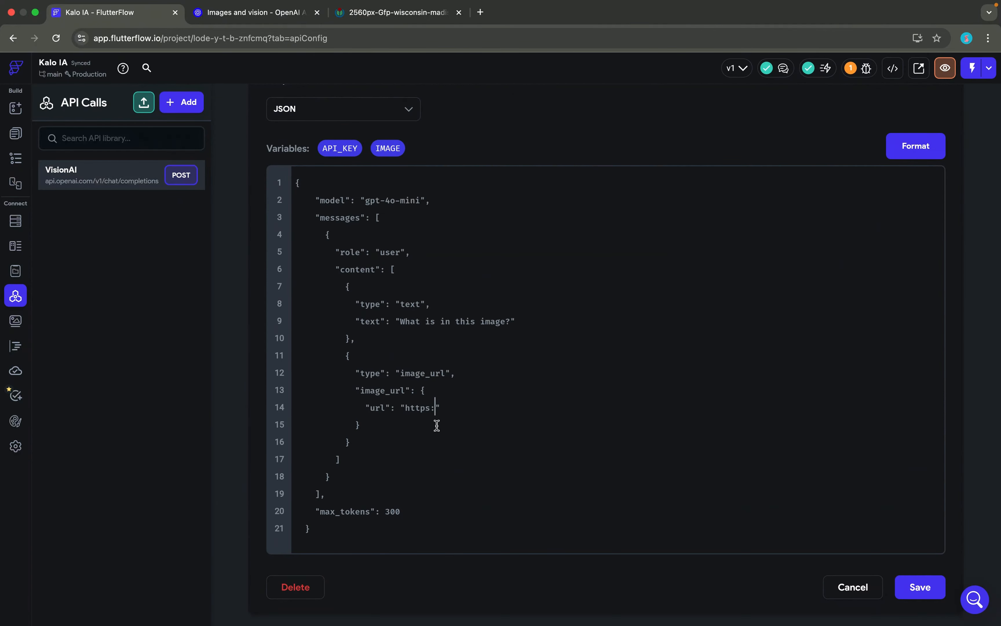
key("BackSpace")
key("BackSpace")
left_click_drag(388, 148, 470, 488)
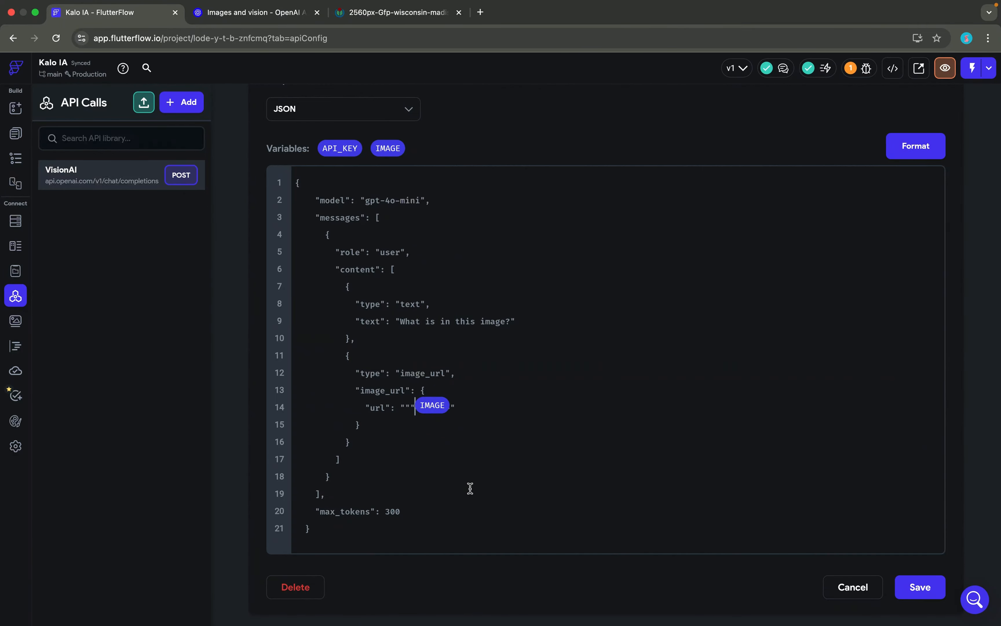
key("BackSpace")
key("BackSpace")
left_click(512, 321)
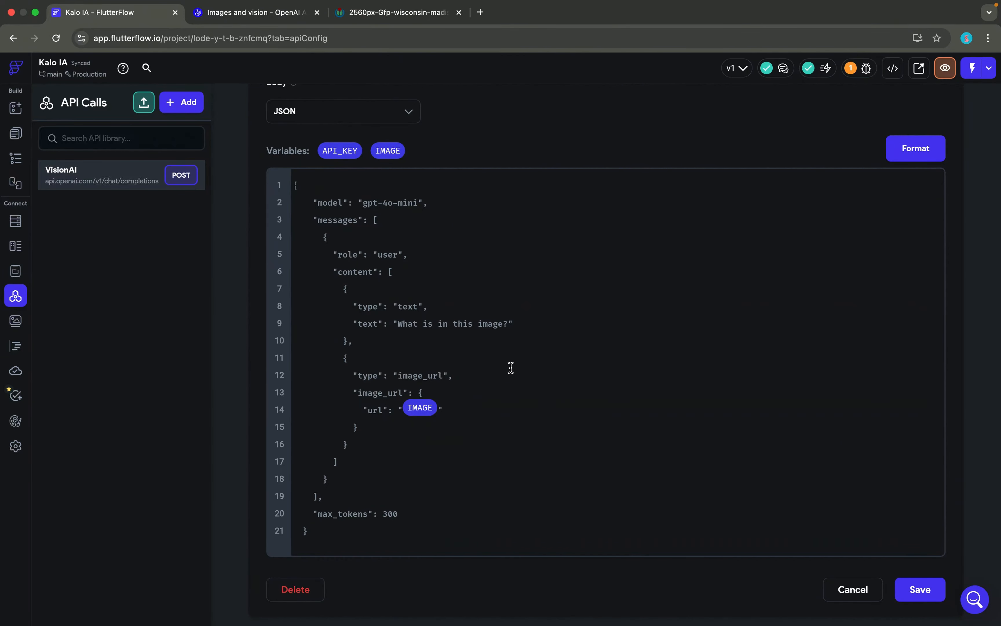
Add "EN FRANCAIS" to the prompt text in the VisionAI request body and save the API call.
type("EN")
type("FRANCAIS")
left_click(921, 597)
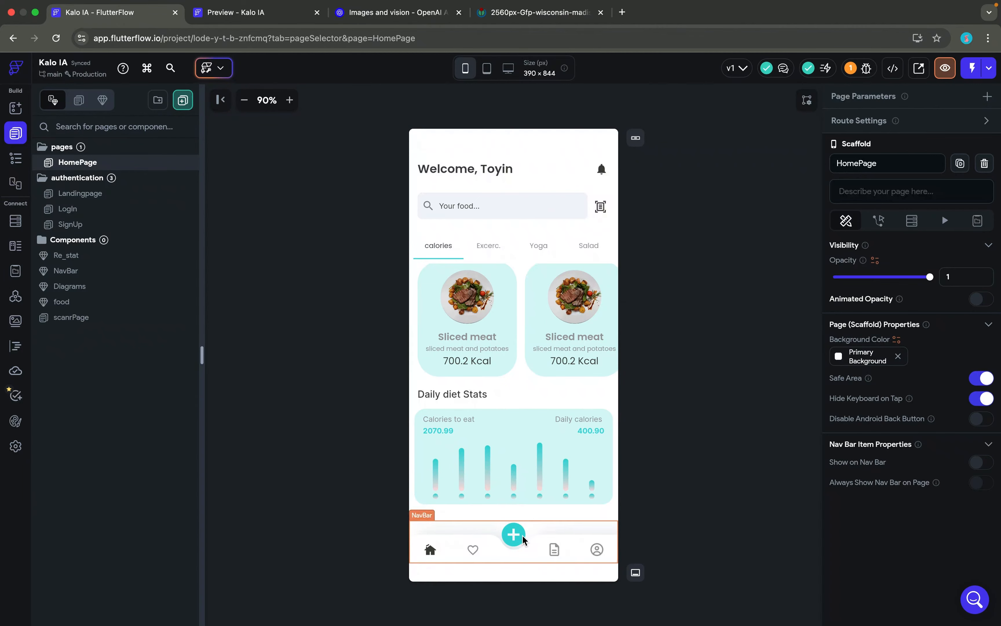
Preview the home page and test which page the navigation bar's plus button opens, returning to the editor.
left_click(240, 13)
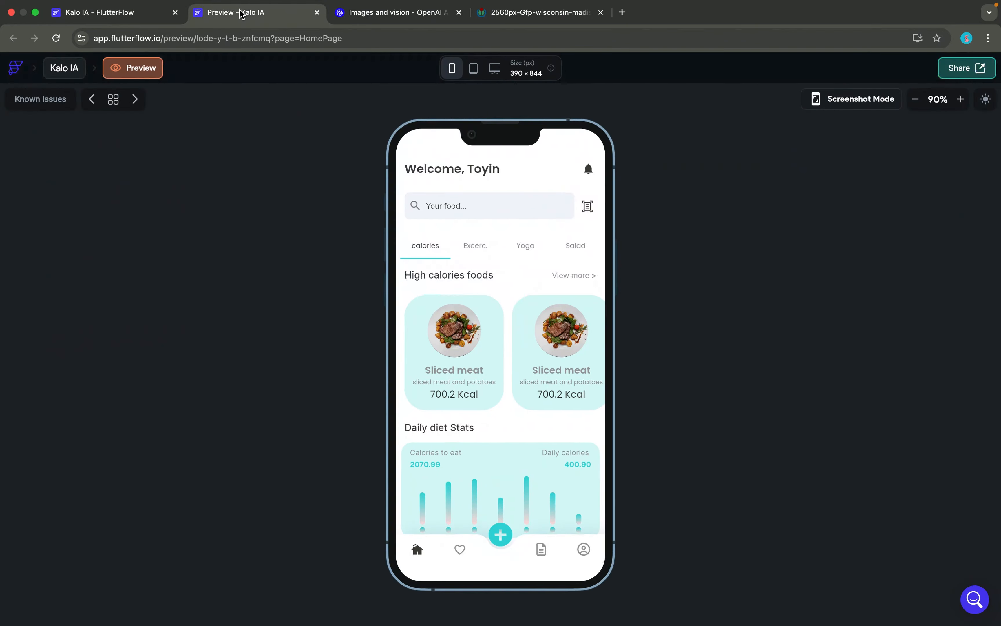
left_click(502, 536)
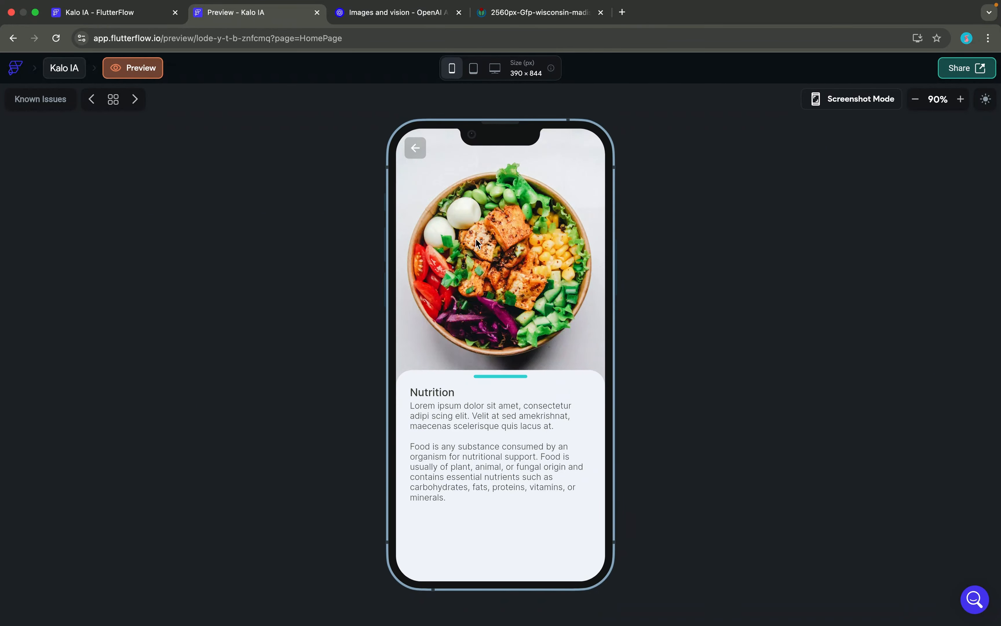
left_click(153, 19)
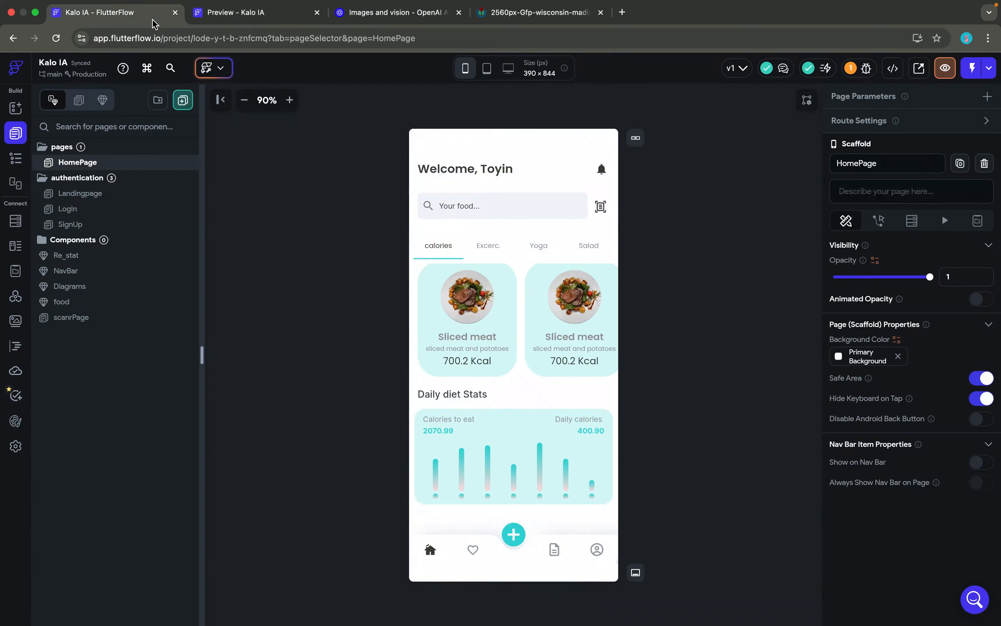
Delete the Navigate To scanrPage action from the plus icon's On Tap flow in the NavBar component.
double_click(518, 537)
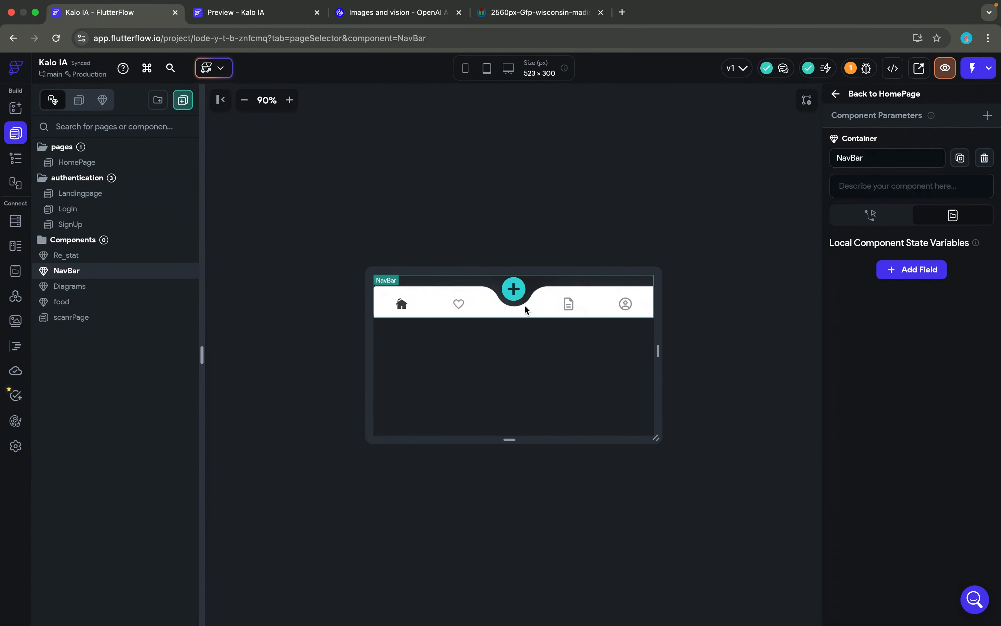
left_click(518, 292)
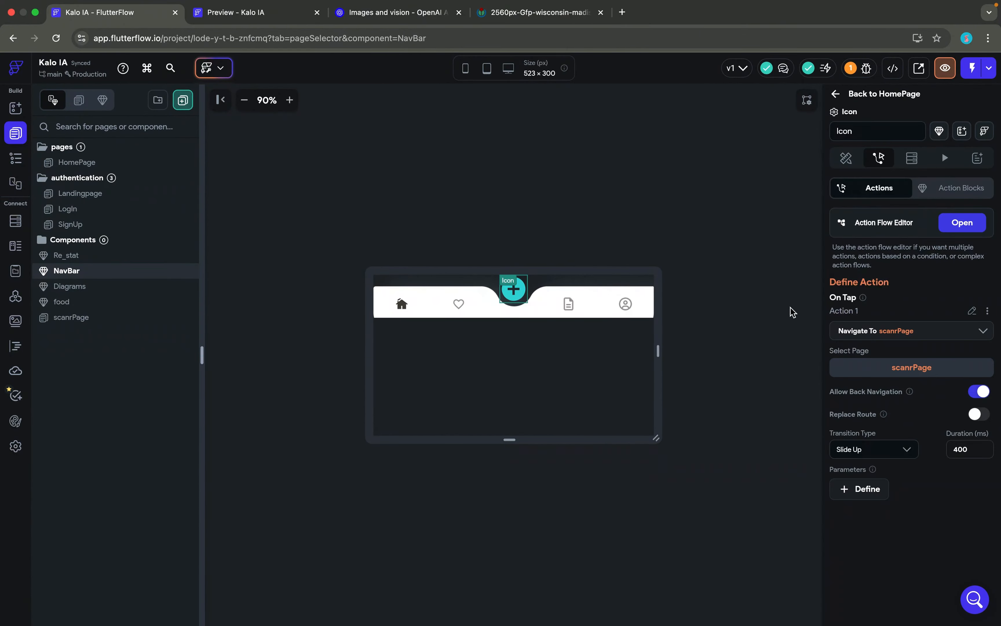
left_click(956, 233)
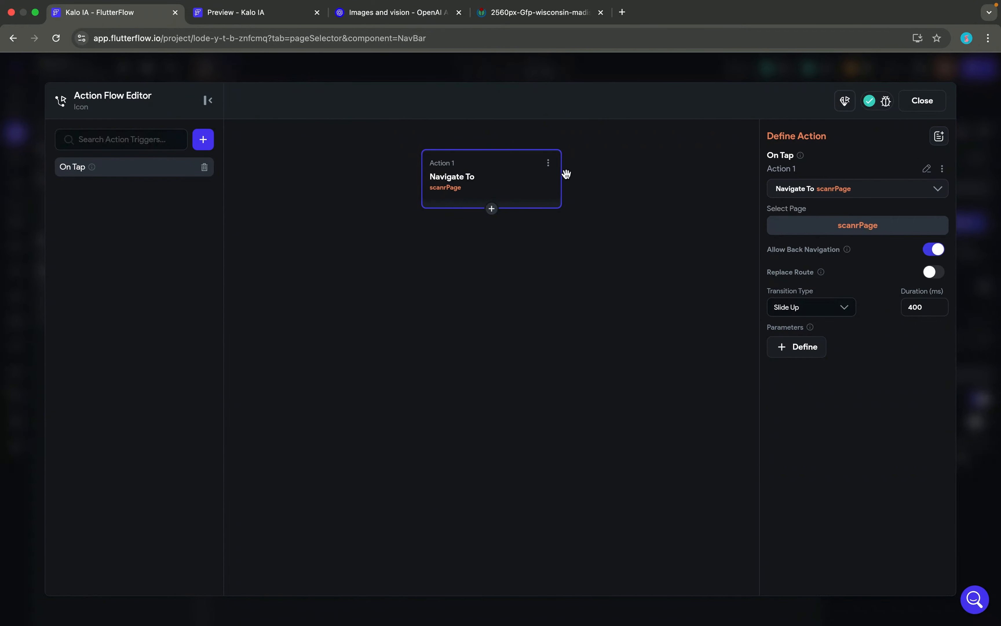
left_click(548, 163)
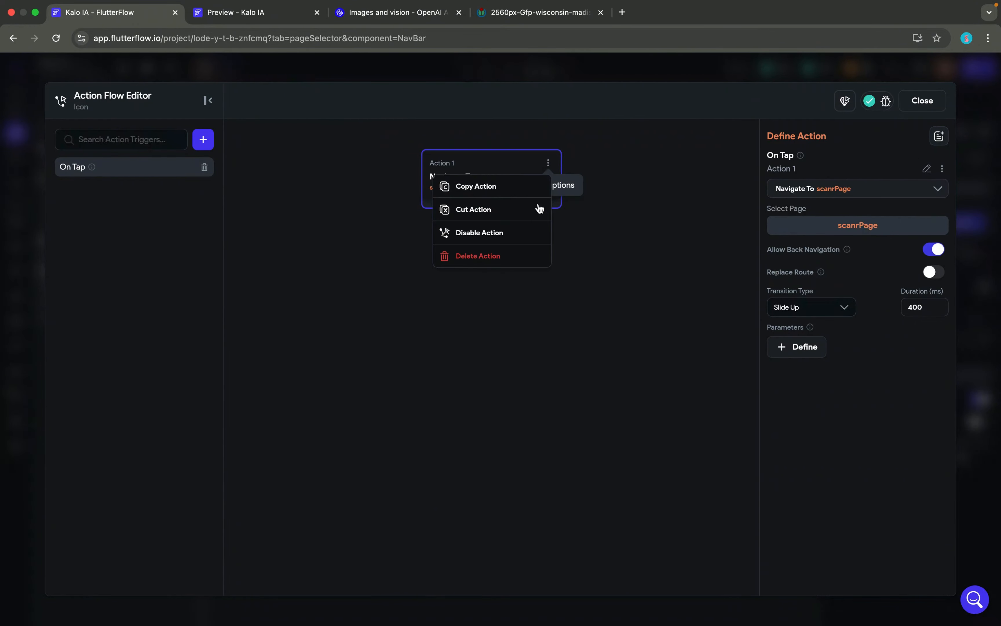
left_click(473, 258)
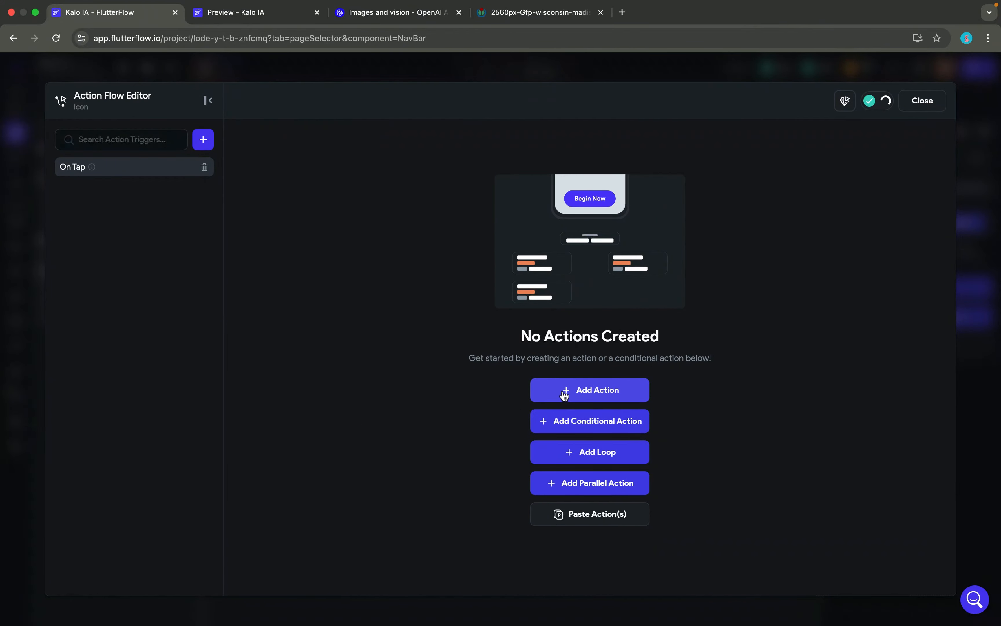
Add an Upload/Save Media action as the first action of the plus icon's On Tap flow.
left_click(564, 395)
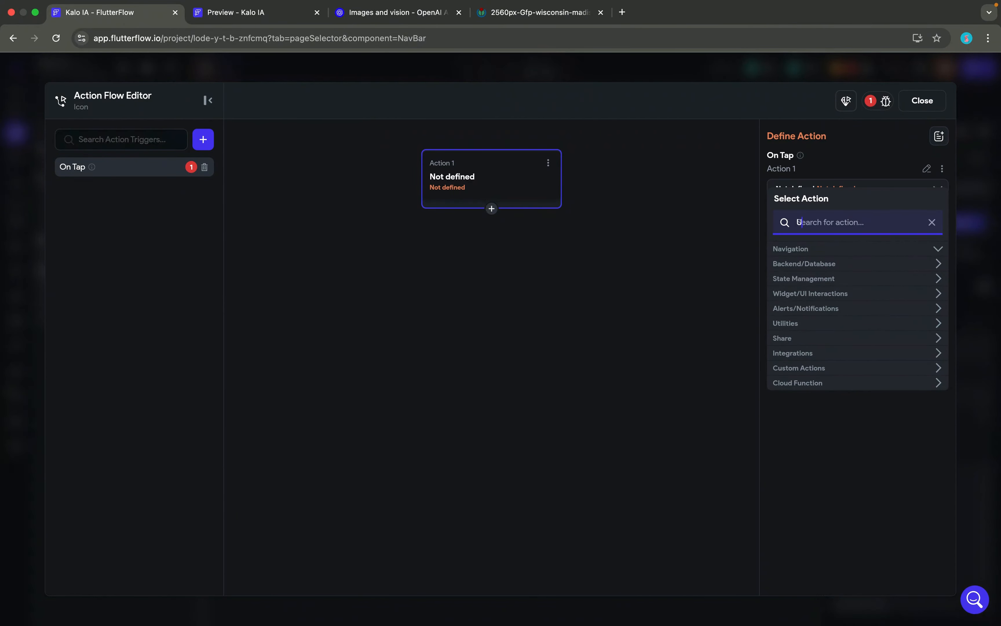
type("CAM")
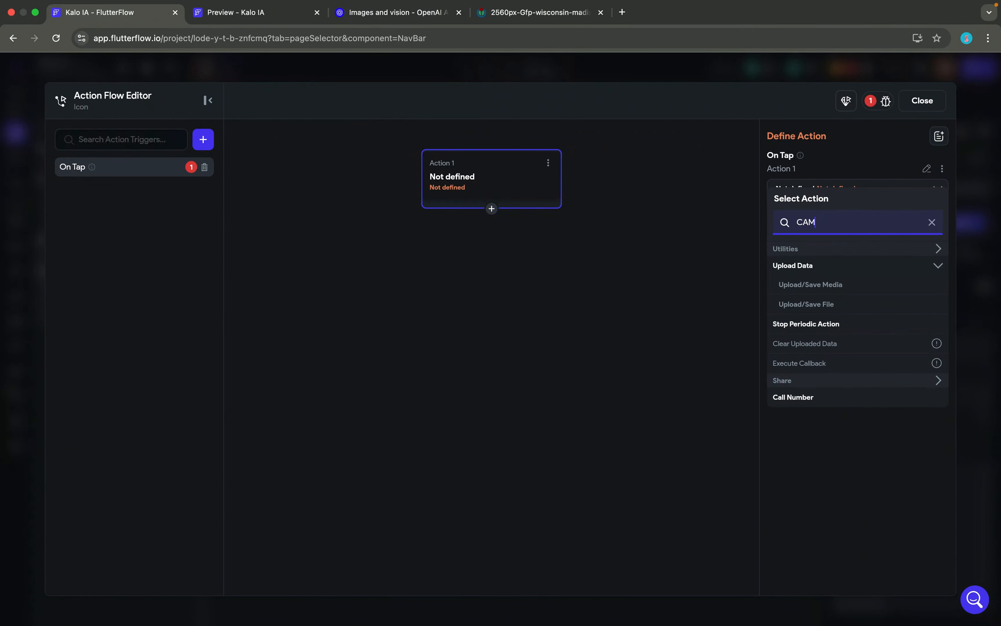
type("A")
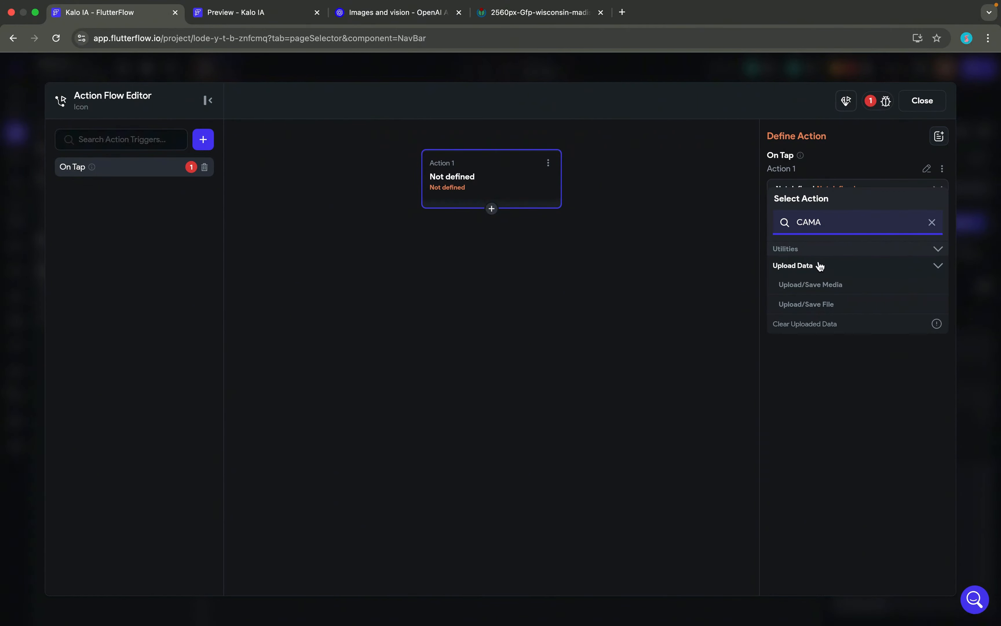
left_click(817, 292)
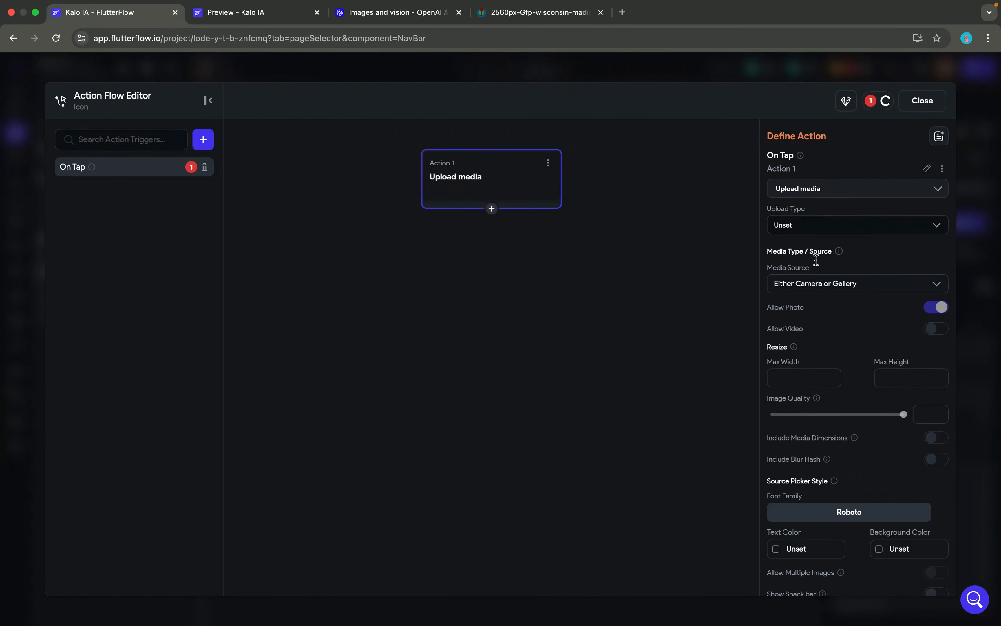
Set the media action's upload type to Firebase with Either Camera or Gallery as source, and review its remaining settings.
left_click(818, 225)
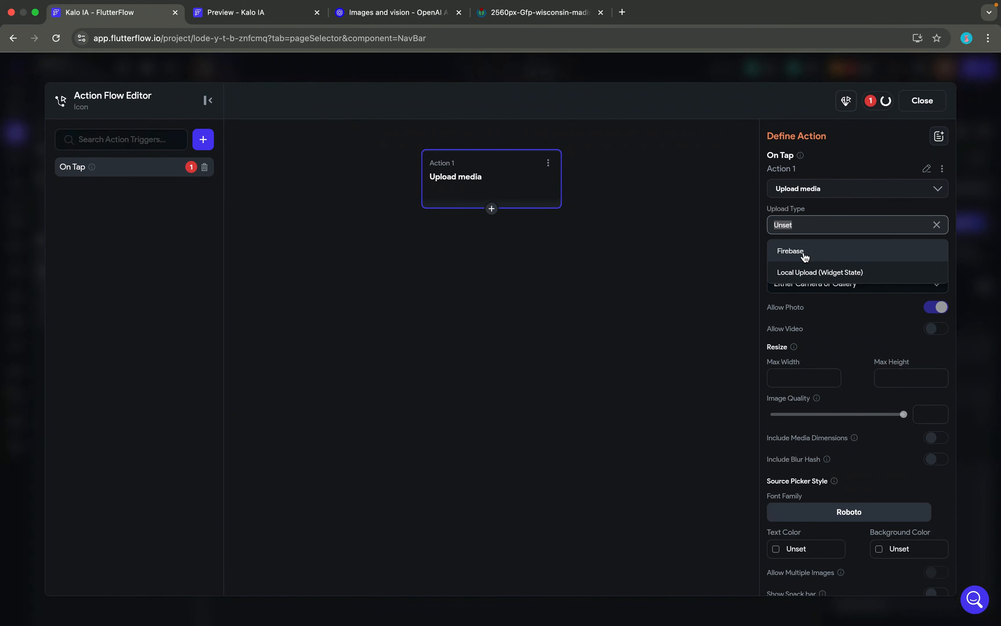
left_click(805, 257)
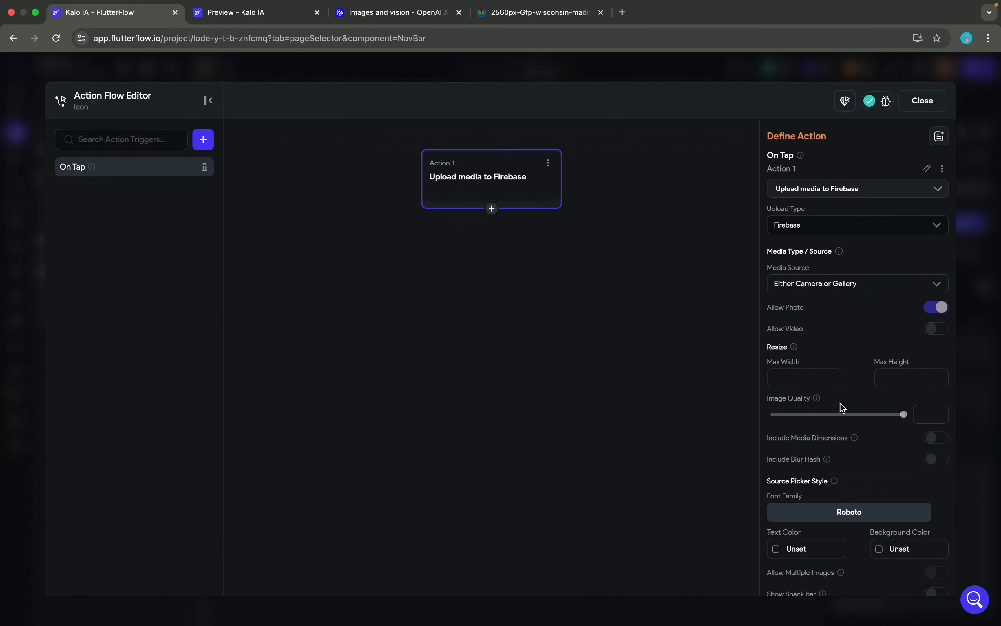
left_click(843, 285)
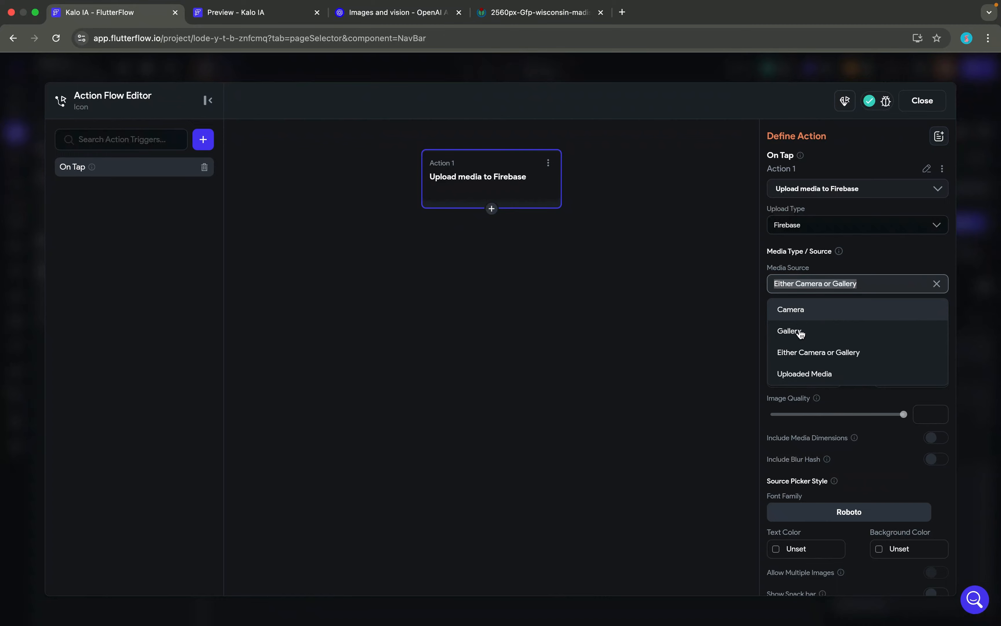
left_click(782, 354)
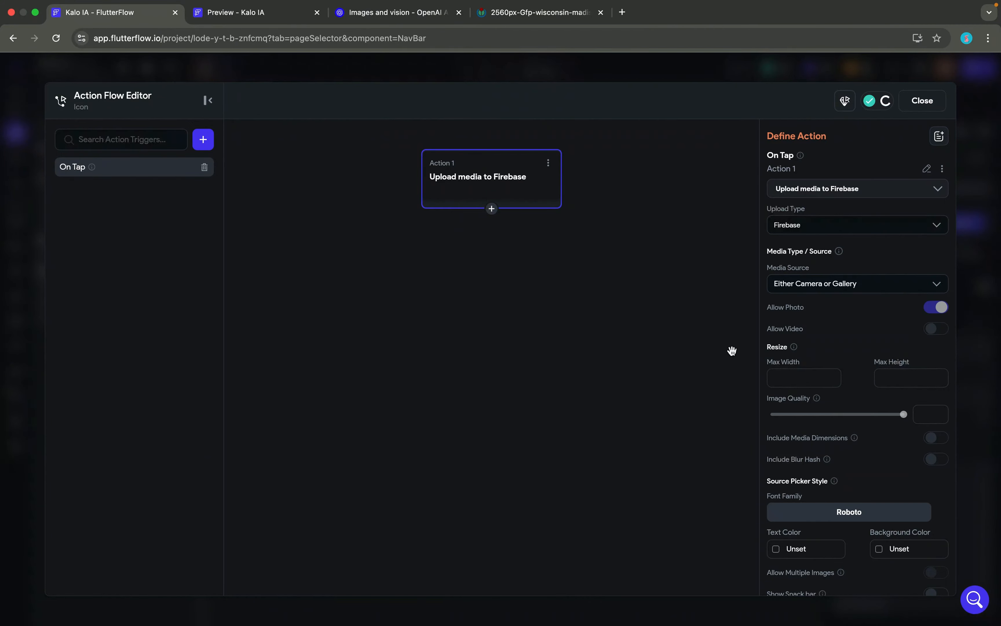
scroll(732, 351, "down", 2)
scroll(881, 429, "down", 5)
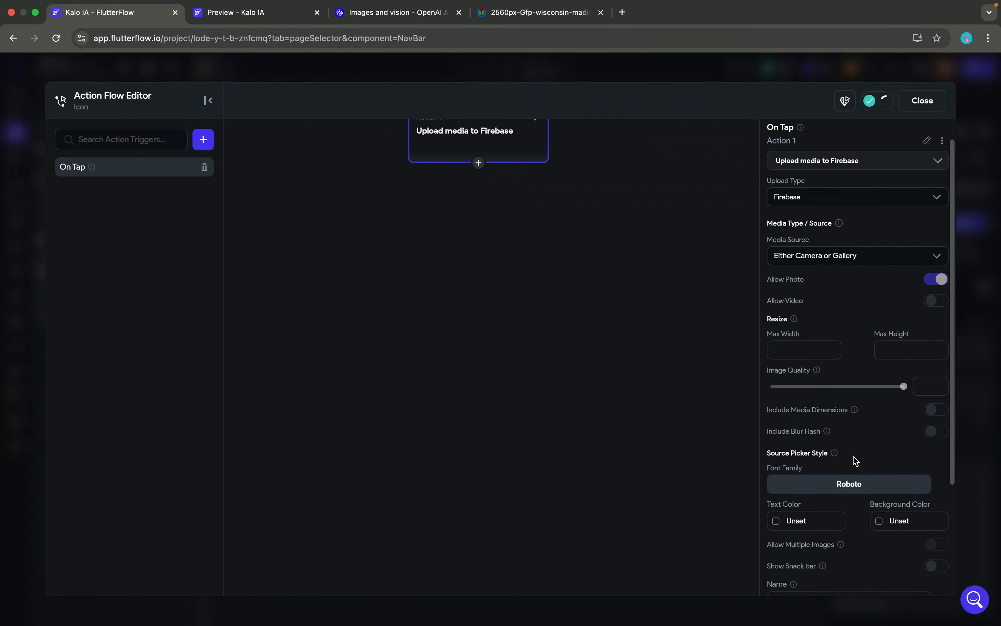
scroll(855, 460, "down", 1)
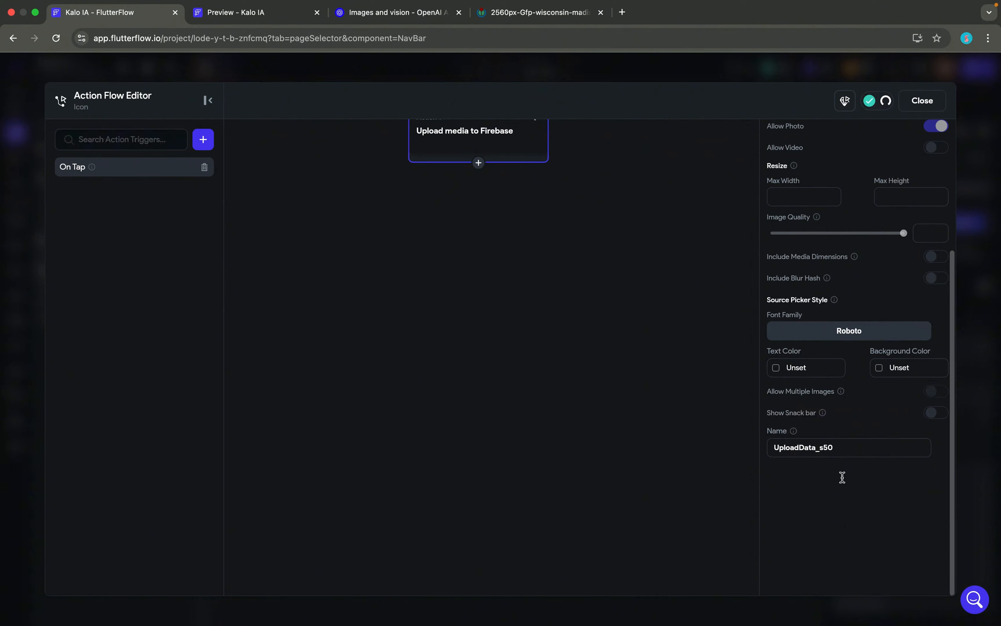
left_click(845, 448)
scroll(691, 467, "up", 2)
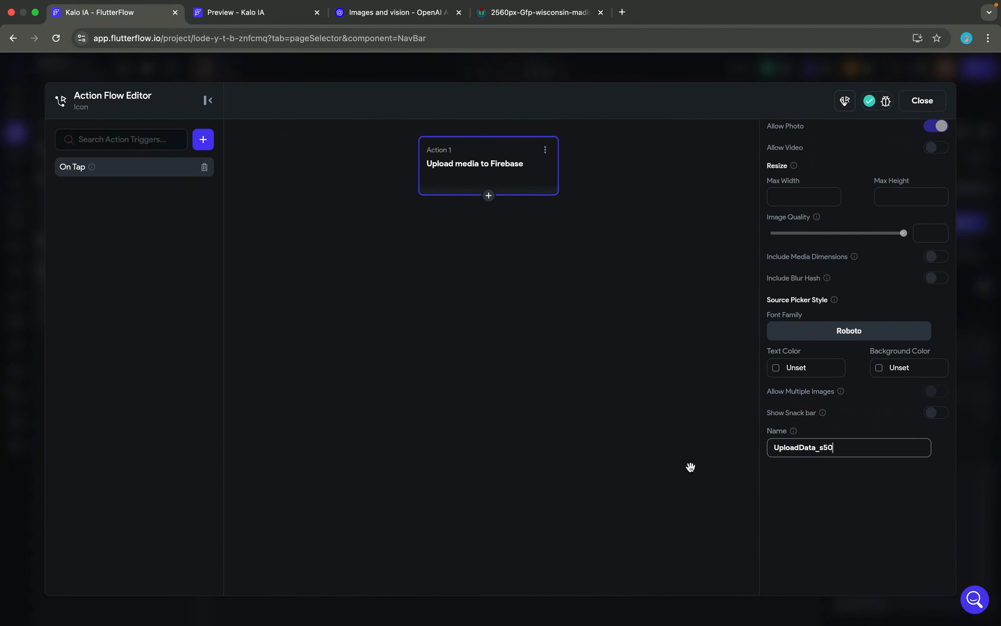
scroll(688, 296, "up", 2)
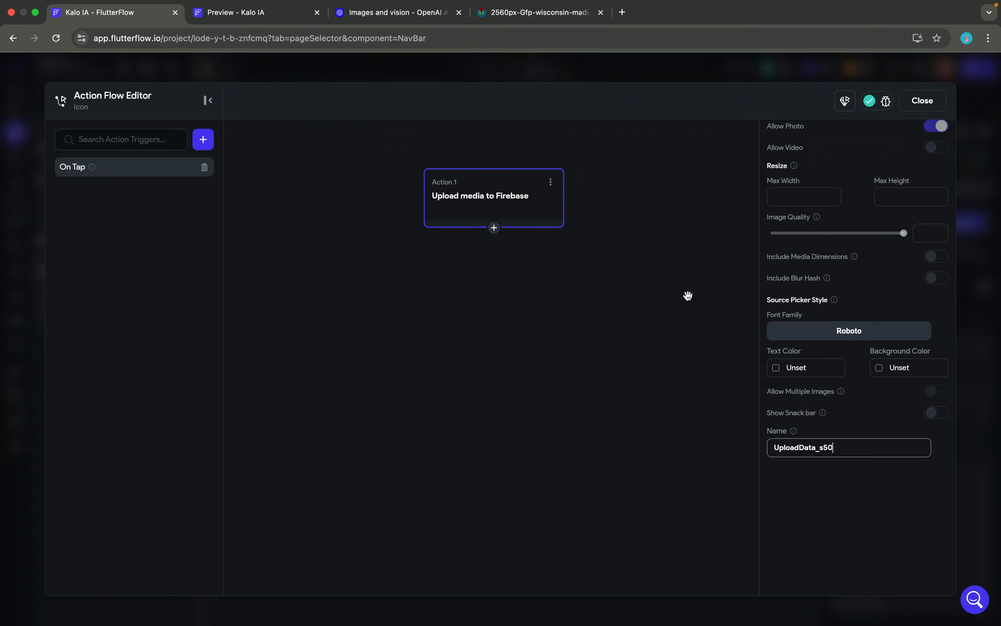
scroll(896, 215, "up", 1)
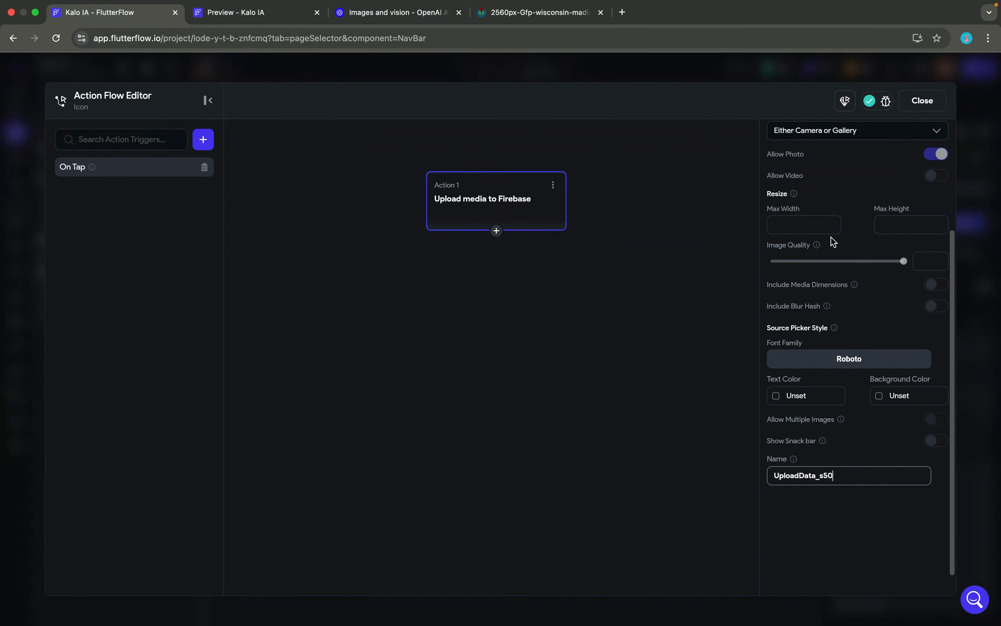
Add an API Call action after the Firebase media upload and assign the VisionAI call to it.
left_click(496, 231)
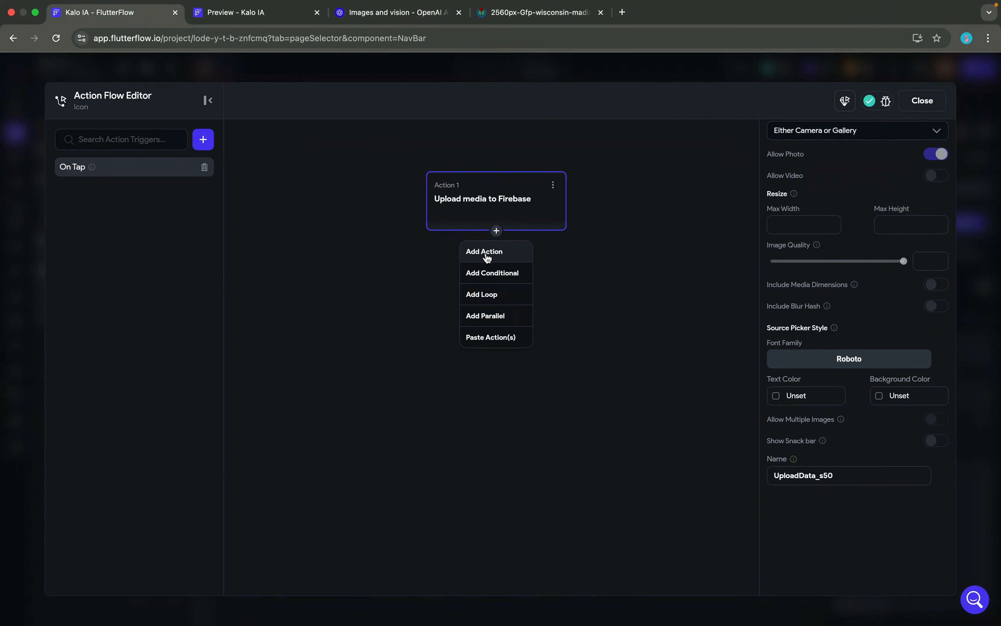
left_click(487, 254)
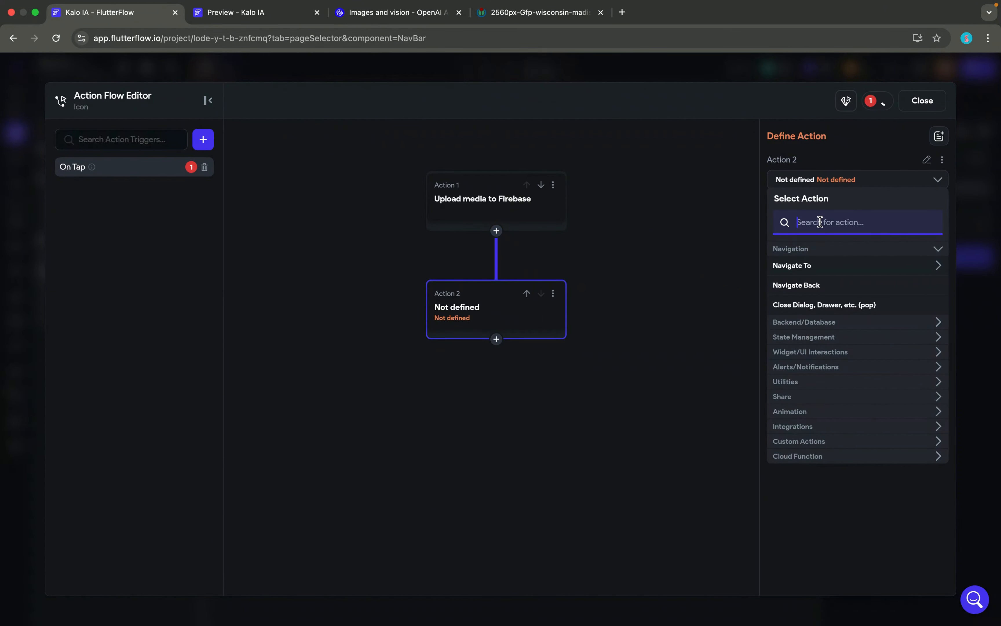
type("API")
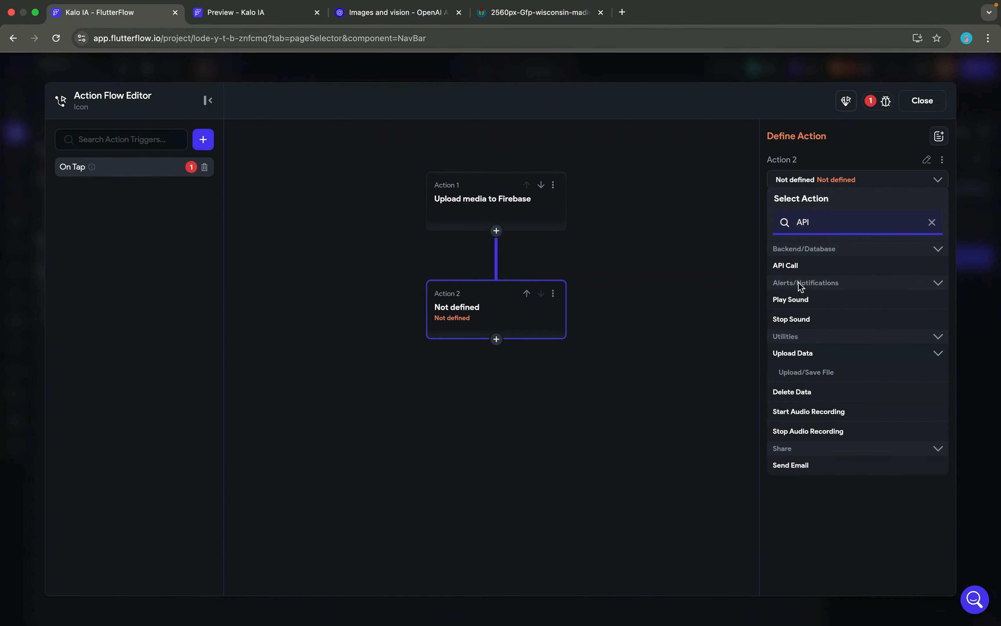
left_click(786, 266)
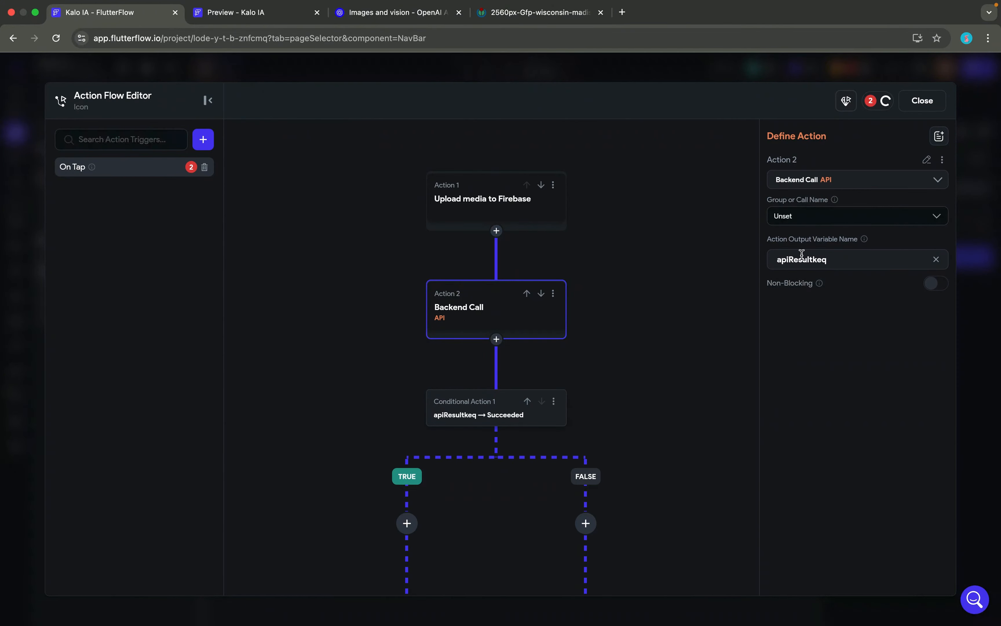
left_click(807, 218)
left_click(798, 247)
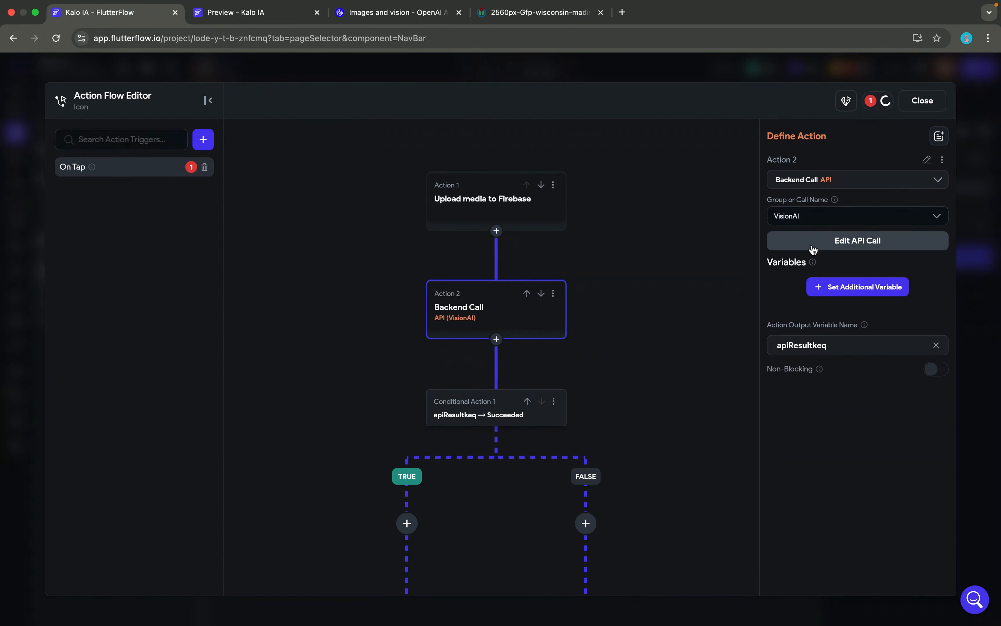
Open the assigned API call's definition, rename the call to VisionIA and save it.
left_click(828, 243)
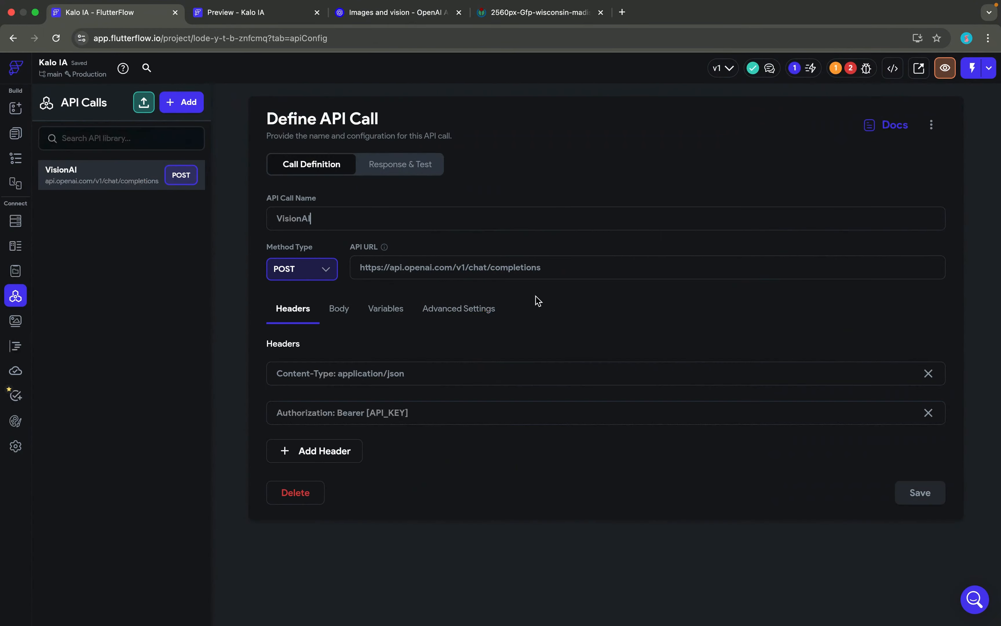
left_click_drag(302, 217, 316, 217)
key("BackSpace")
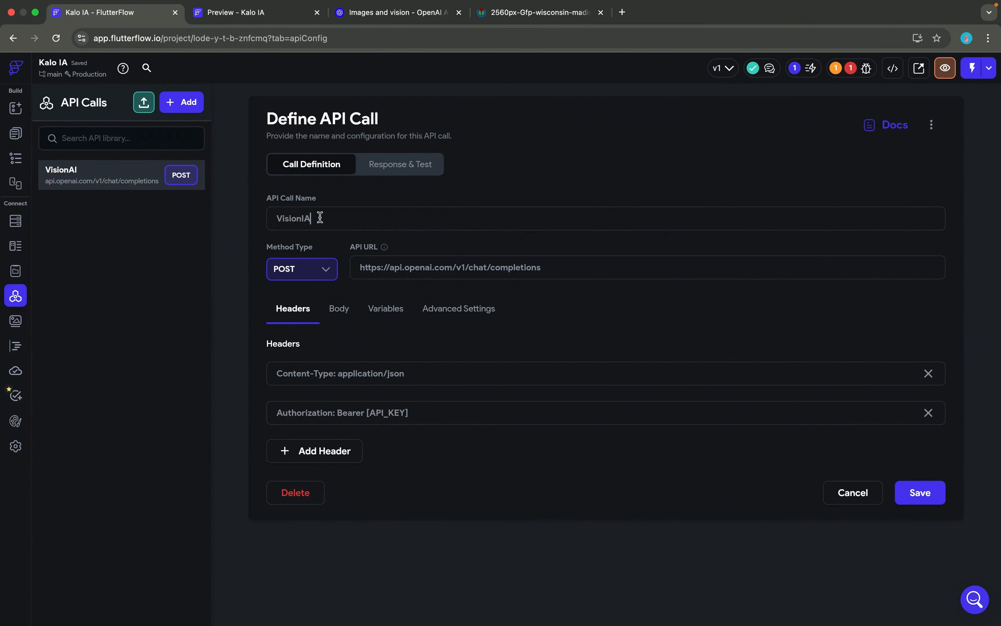
left_click(904, 485)
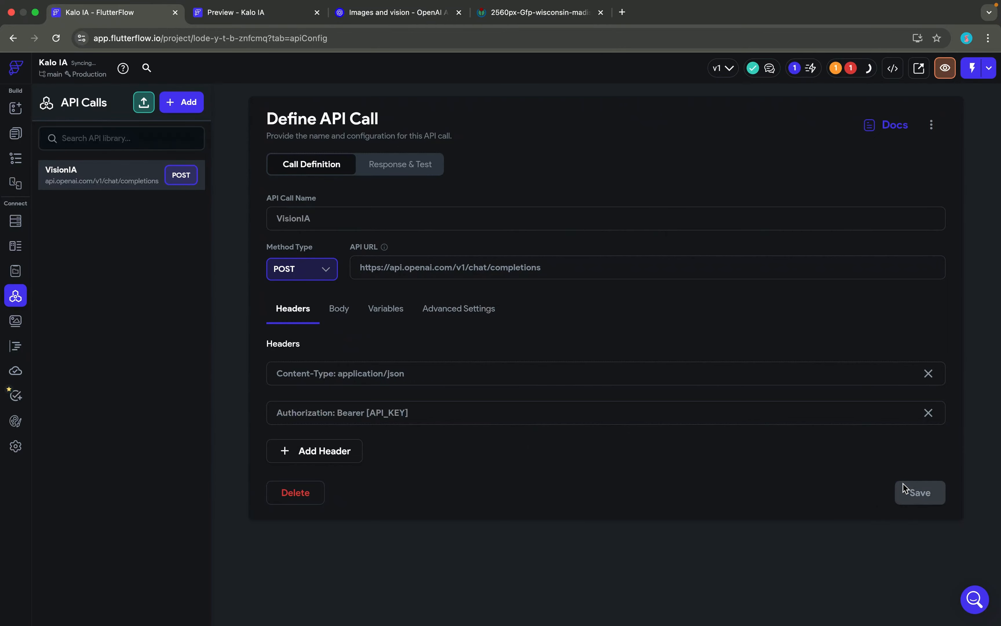
Check the project's reported errors and reopen the plus icon's On Tap flow at the VisionIA backend call.
left_click(9, 111)
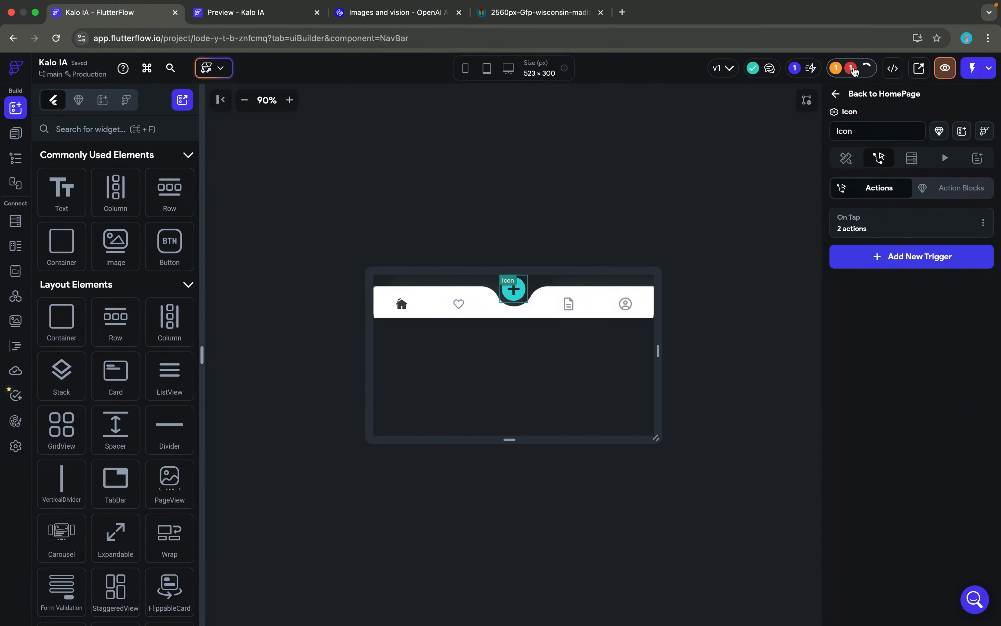
left_click(851, 68)
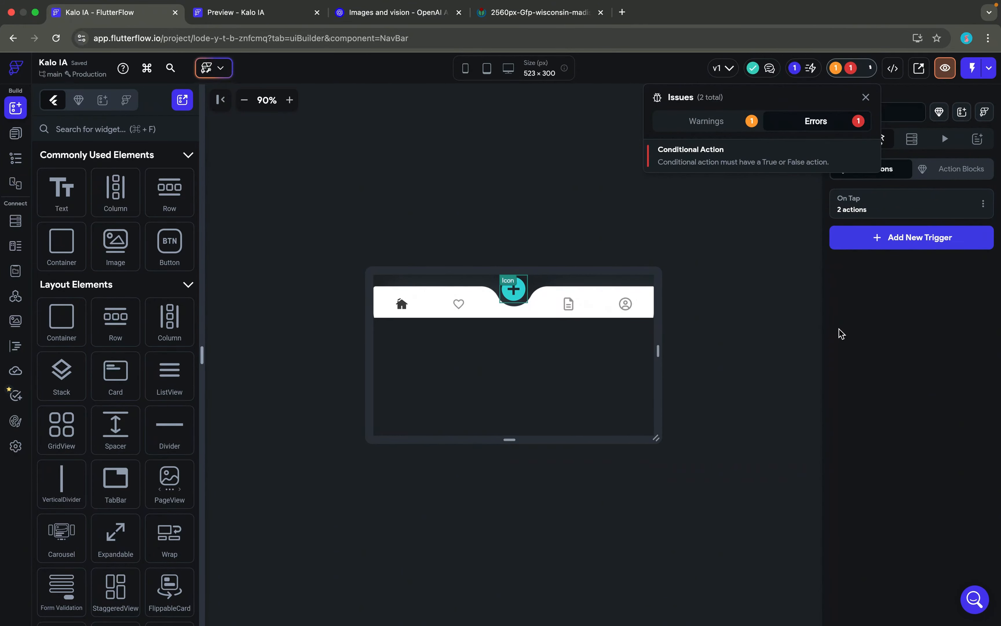
left_click(912, 206)
left_click(914, 207)
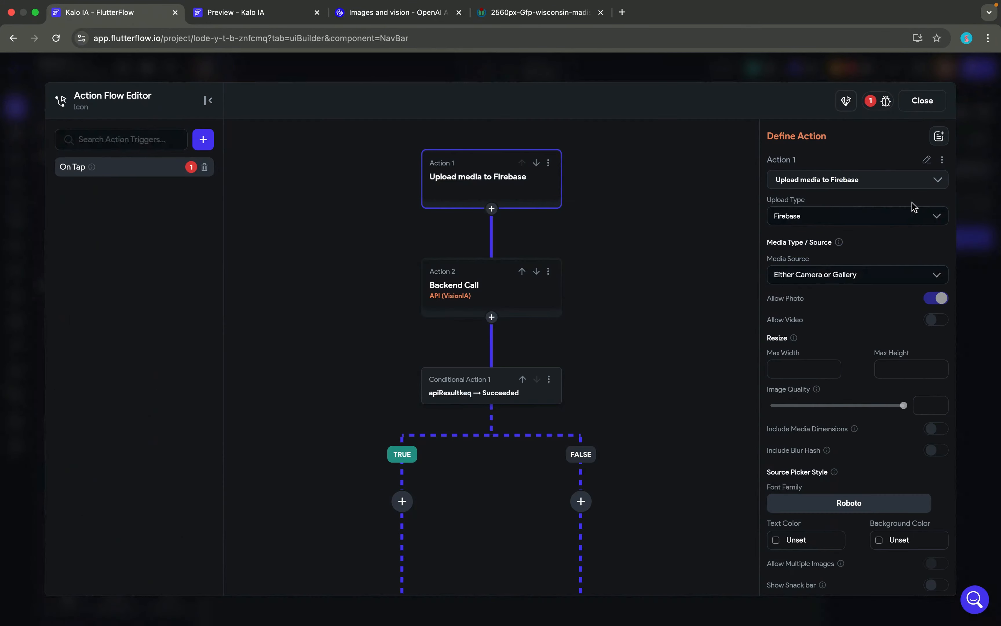
scroll(820, 320, "down", 1)
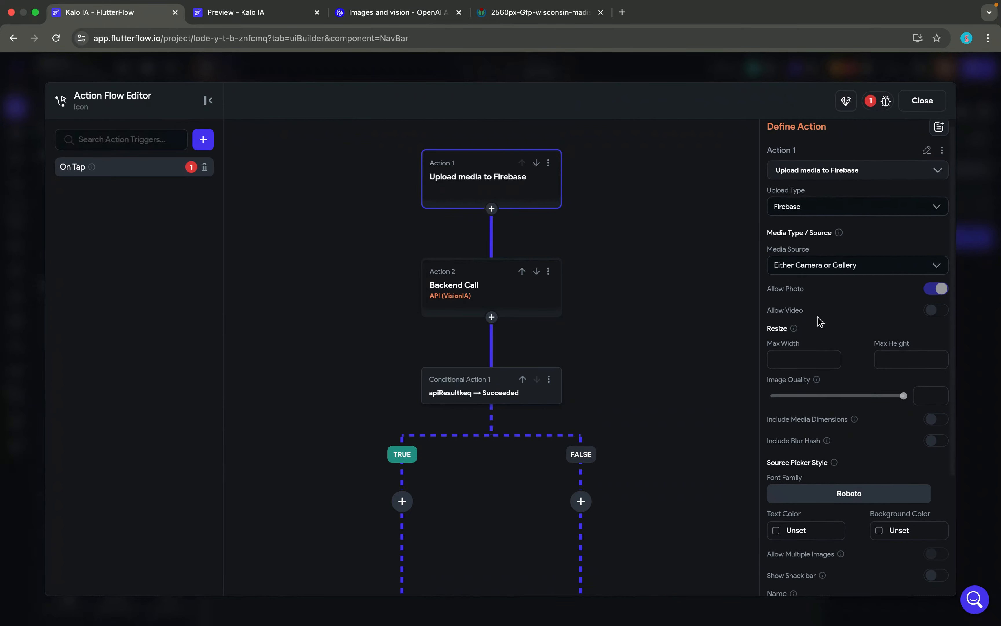
scroll(819, 321, "down", 1)
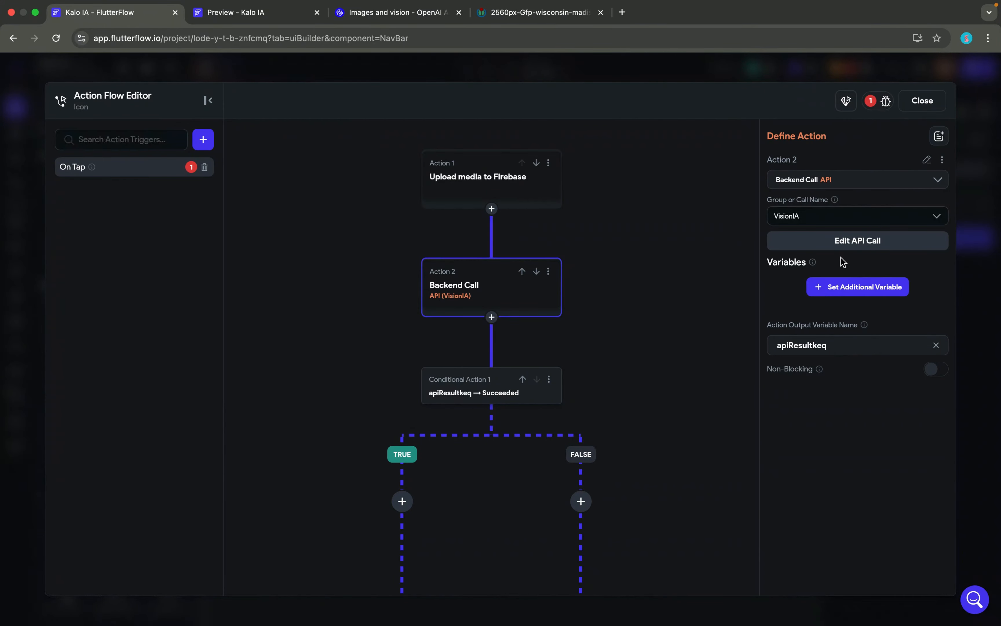
Add the API_KEY and IMAGE variables to the VisionIA backend call.
left_click(819, 292)
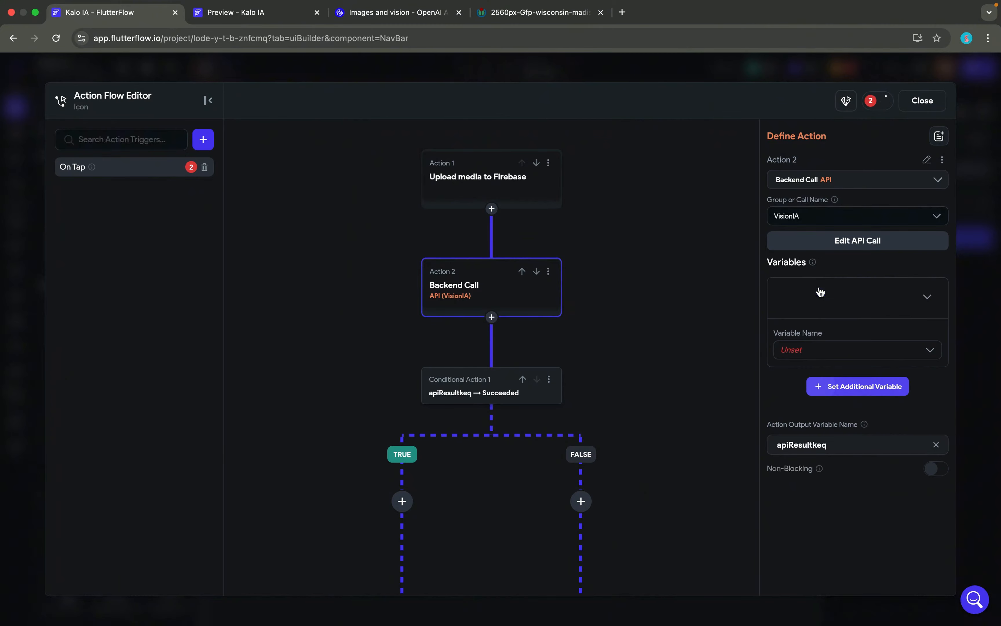
left_click(827, 350)
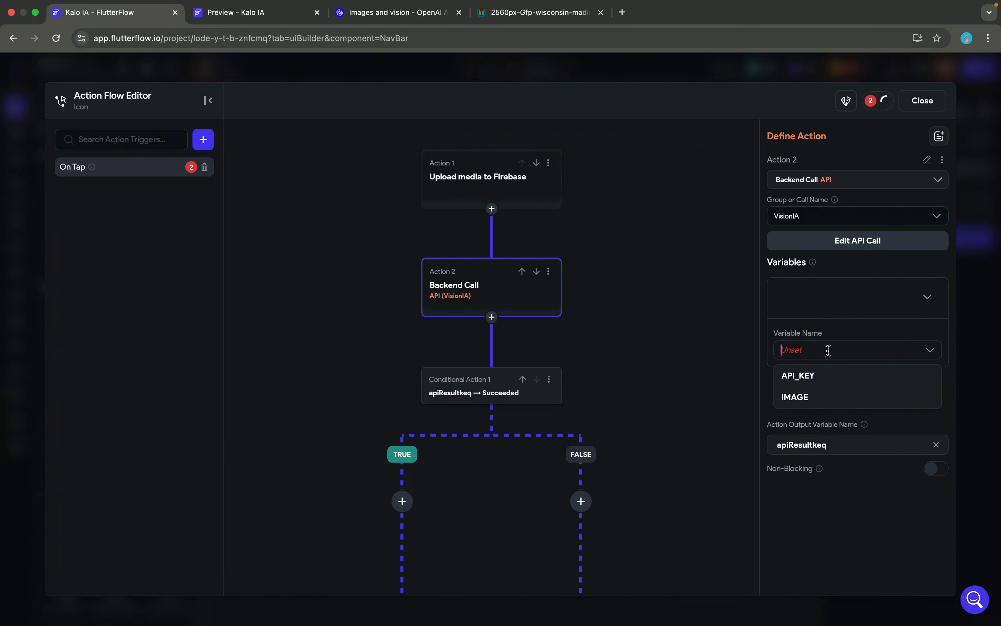
left_click(807, 384)
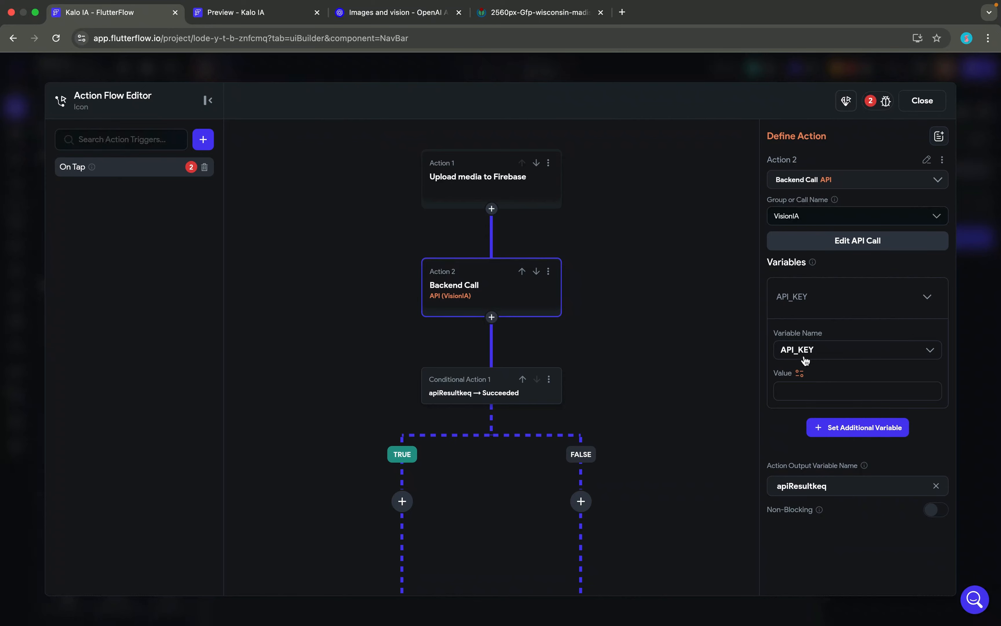
left_click(841, 432)
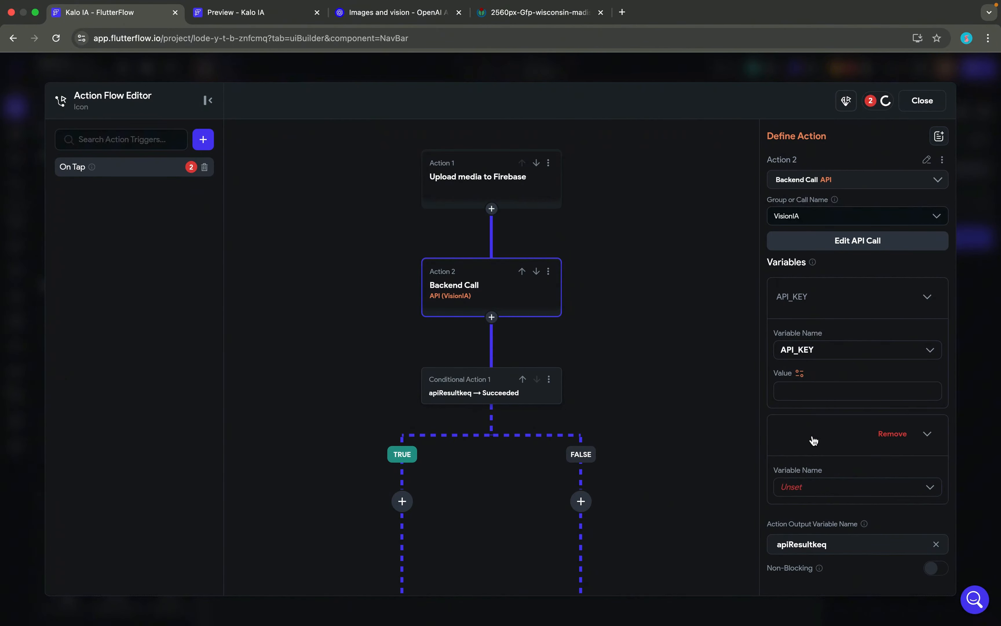
left_click(799, 484)
key("Return")
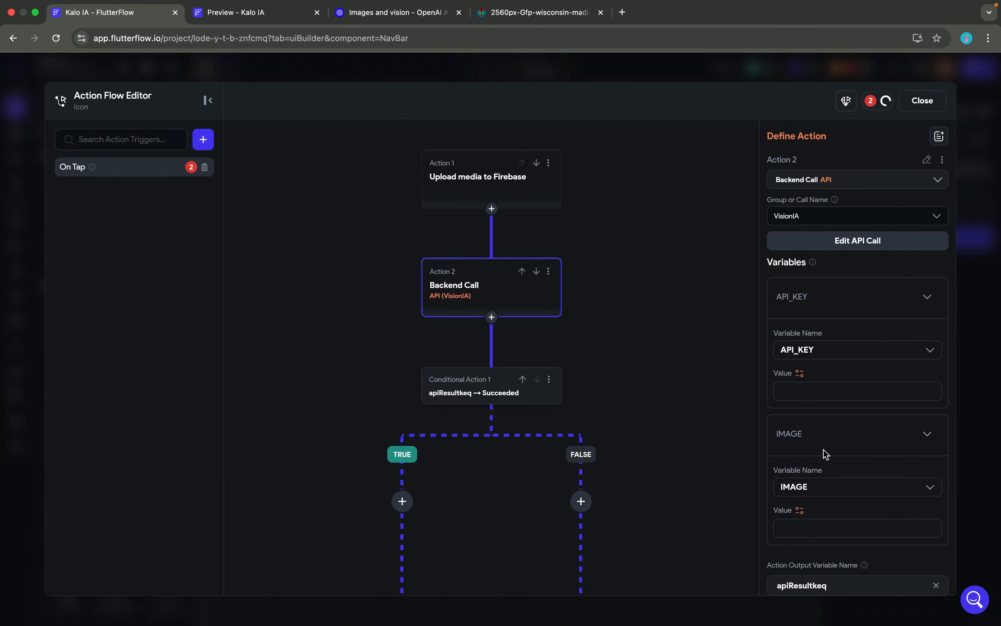
Bind the backend call's IMAGE variable to the Uploaded File URL from Widget State.
scroll(823, 451, "down", 4)
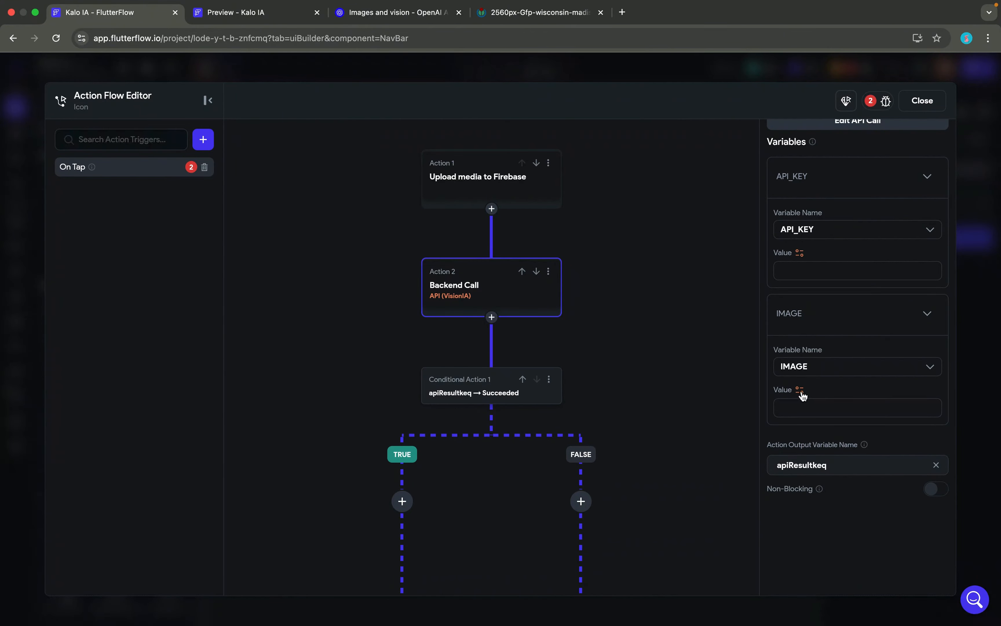
left_click(800, 389)
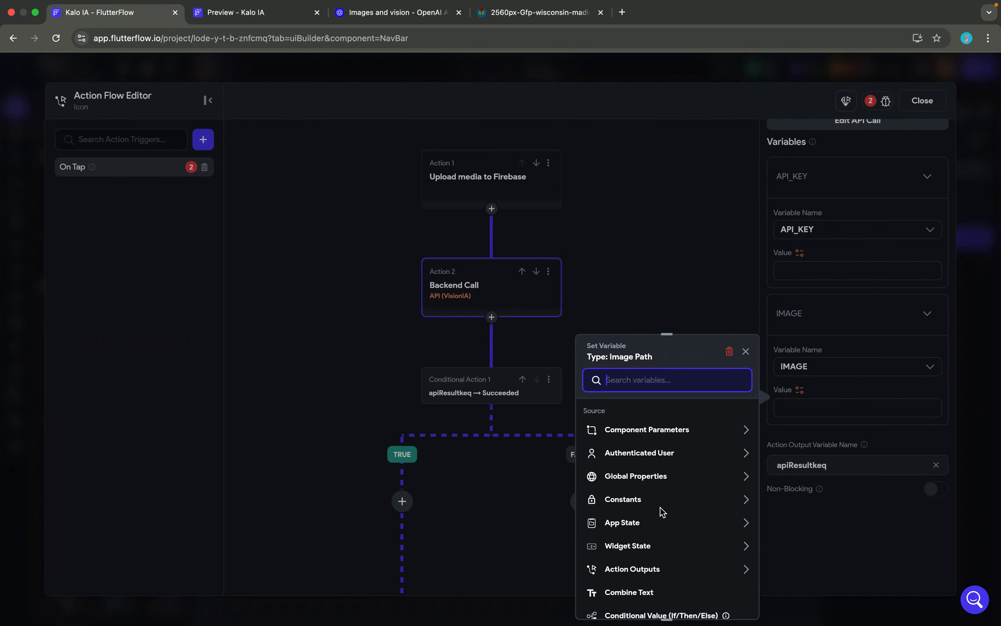
scroll(641, 530, "down", 1)
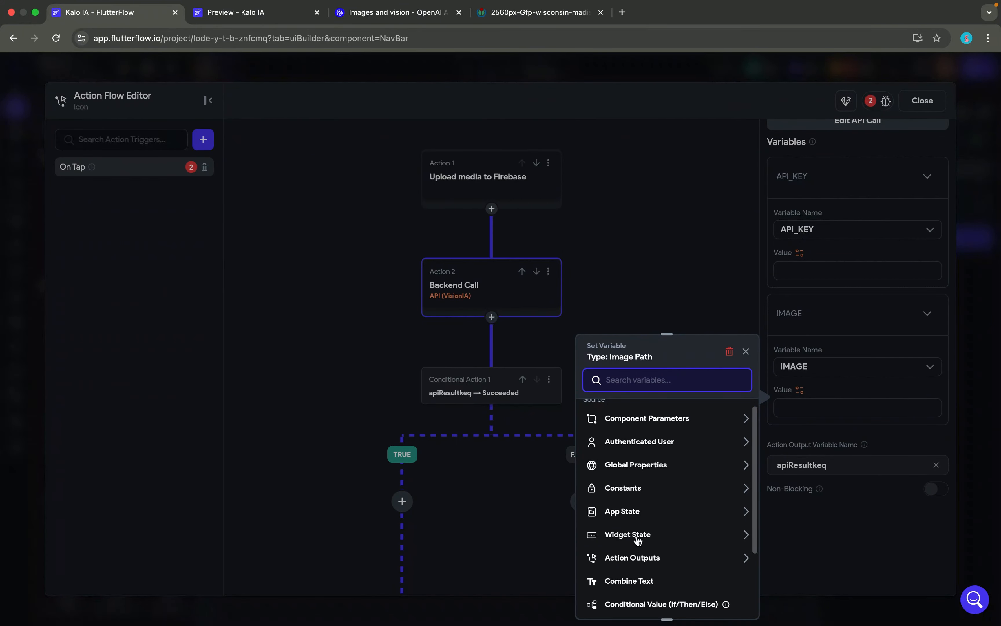
left_click(639, 539)
scroll(636, 538, "down", 2)
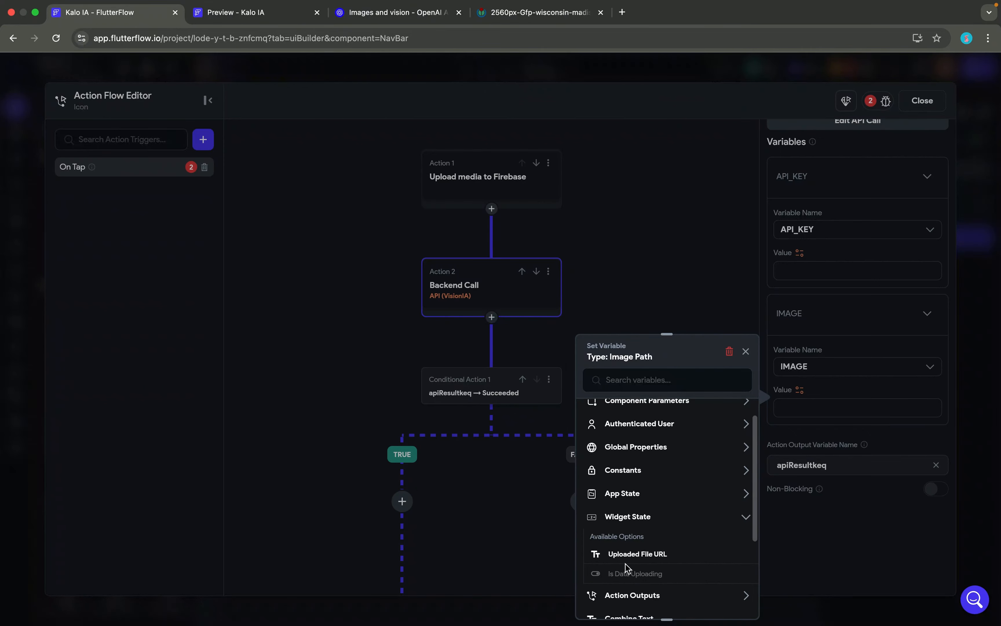
left_click(654, 557)
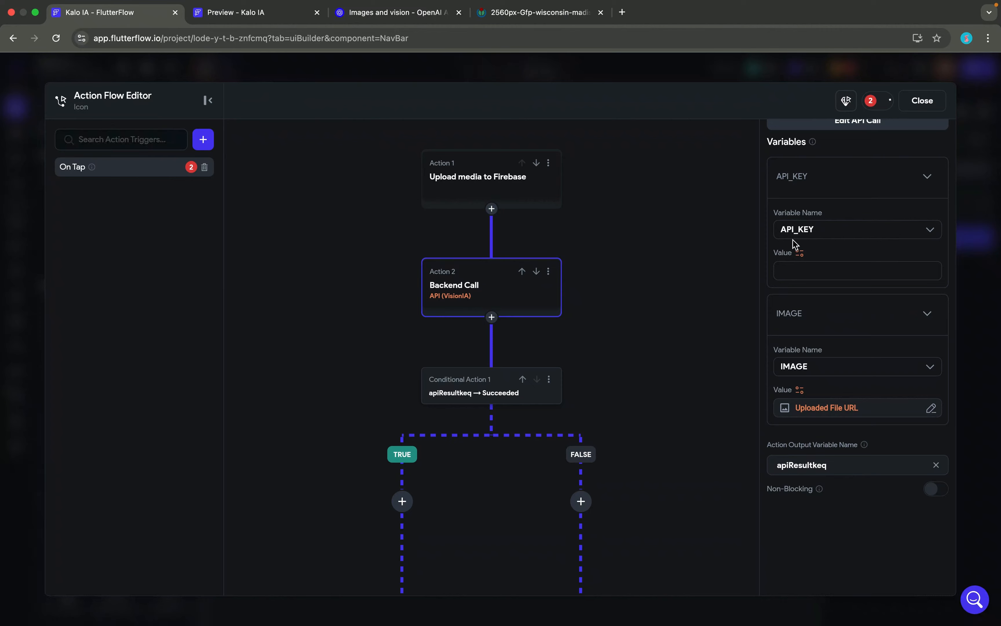
Leave the action flow and create a persisted app state variable named API with the String type.
left_click(781, 272)
left_click(981, 311)
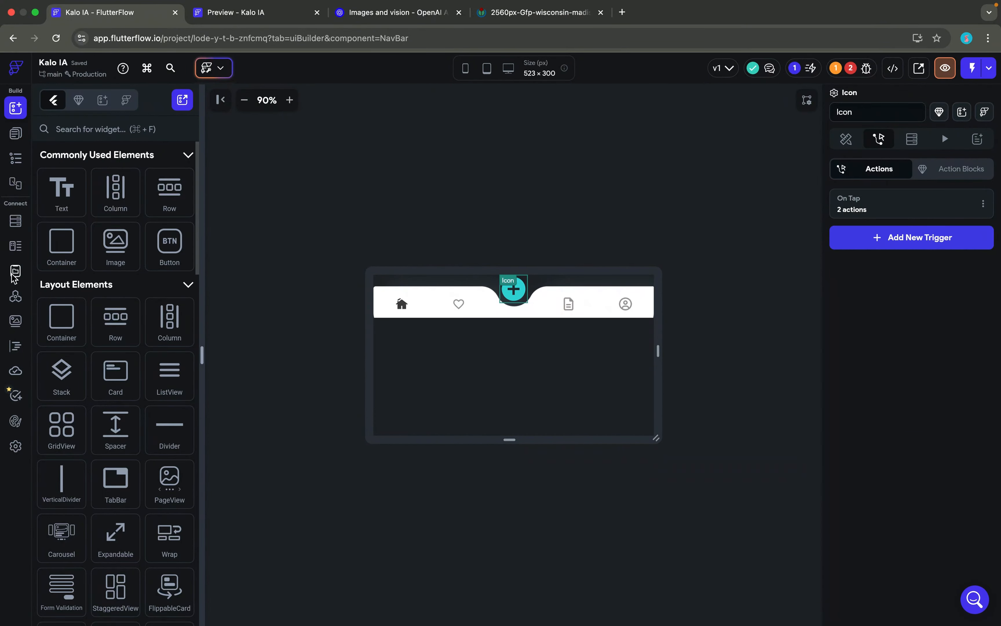
left_click(15, 272)
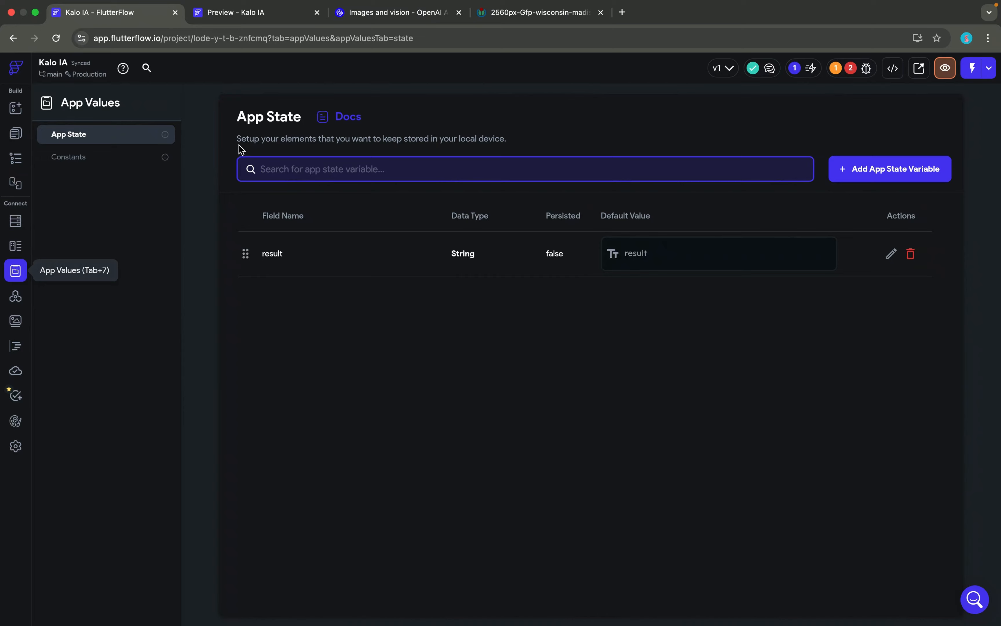
left_click(871, 178)
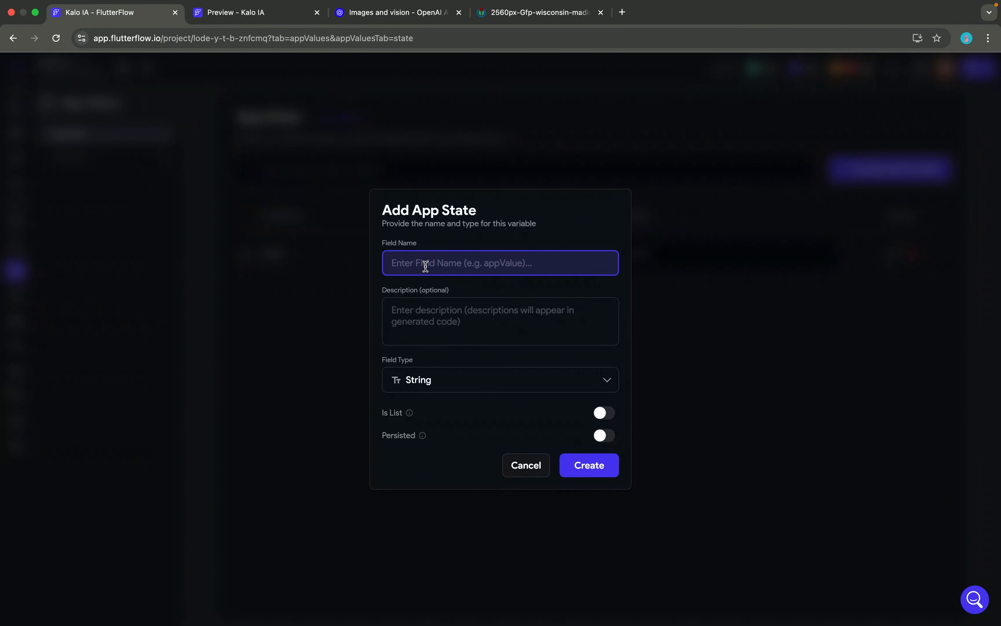
type("AO")
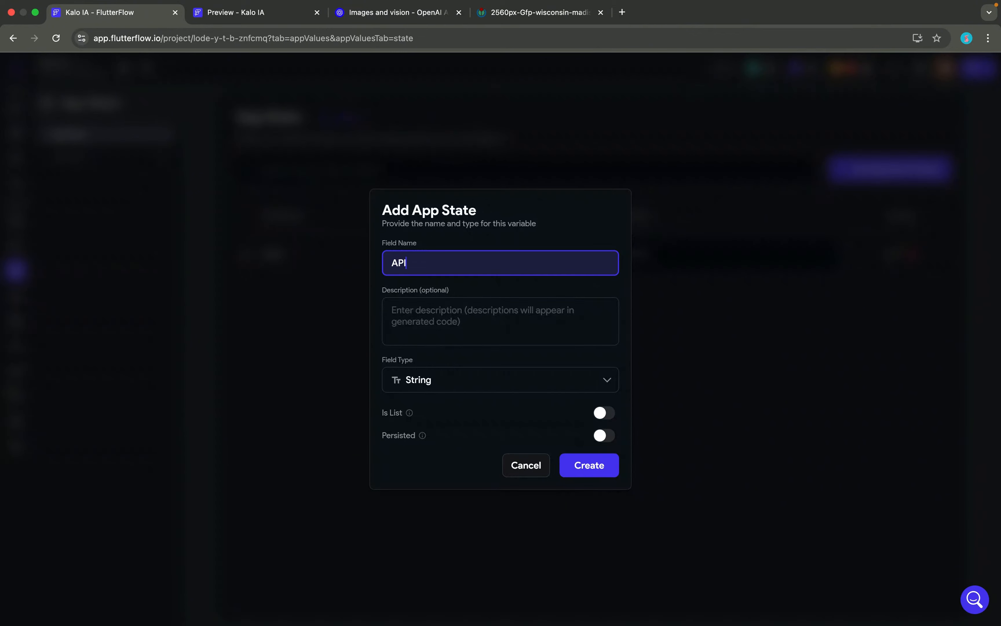
left_click(438, 380)
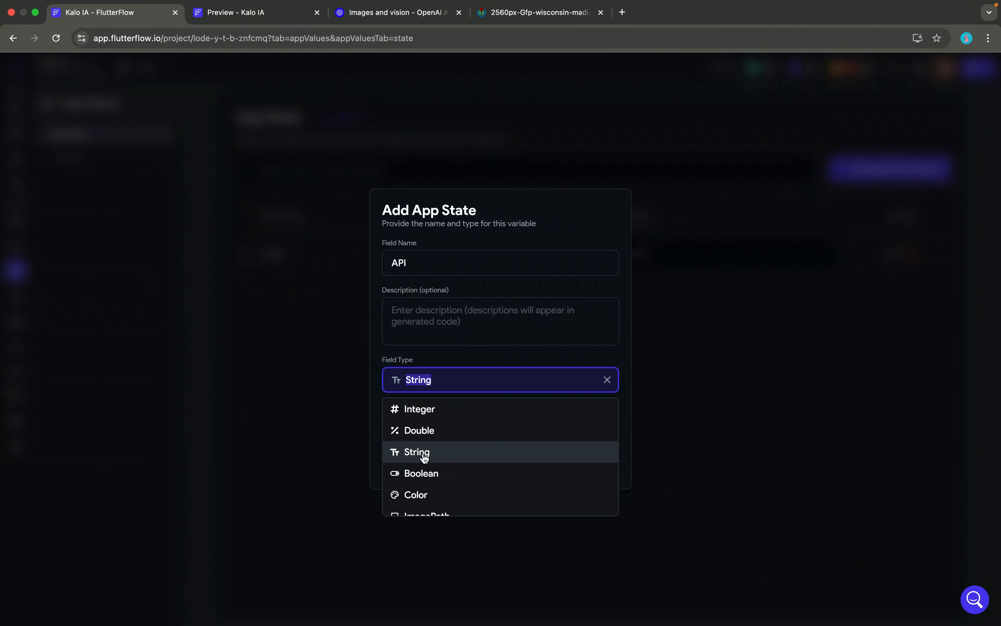
left_click(512, 386)
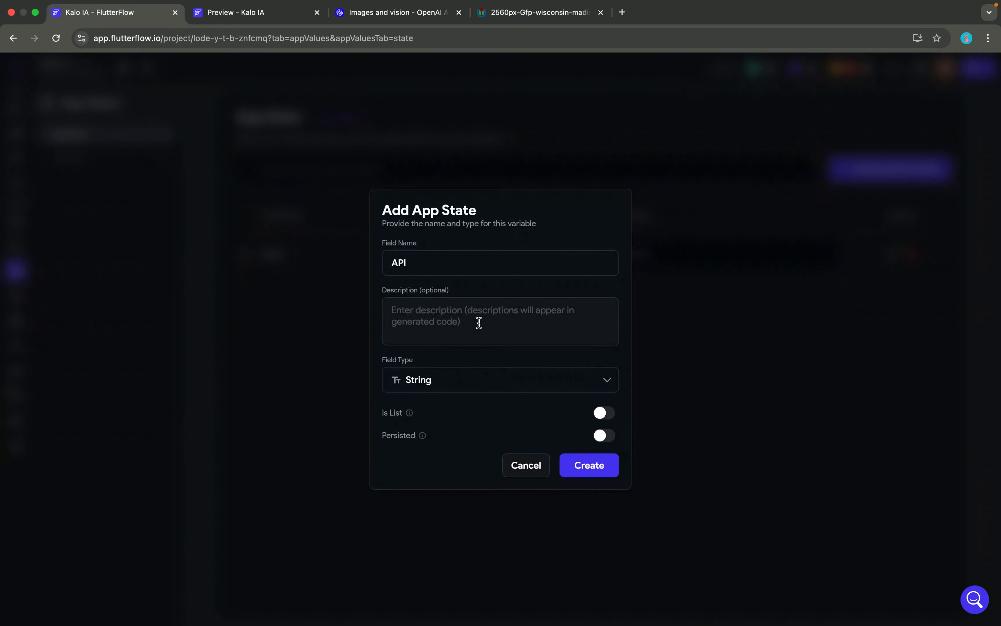
left_click(478, 323)
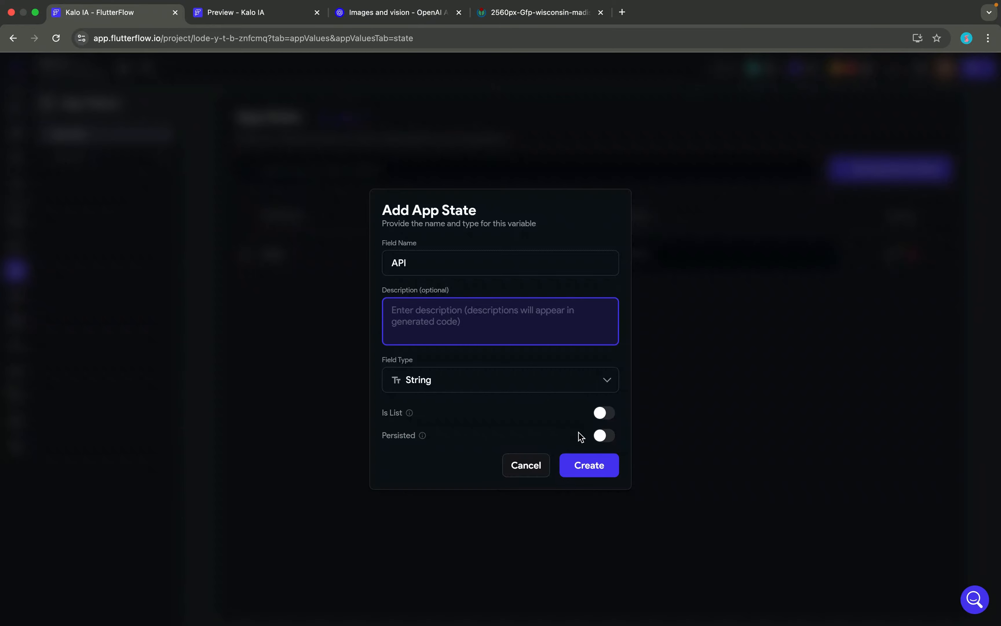
left_click(604, 436)
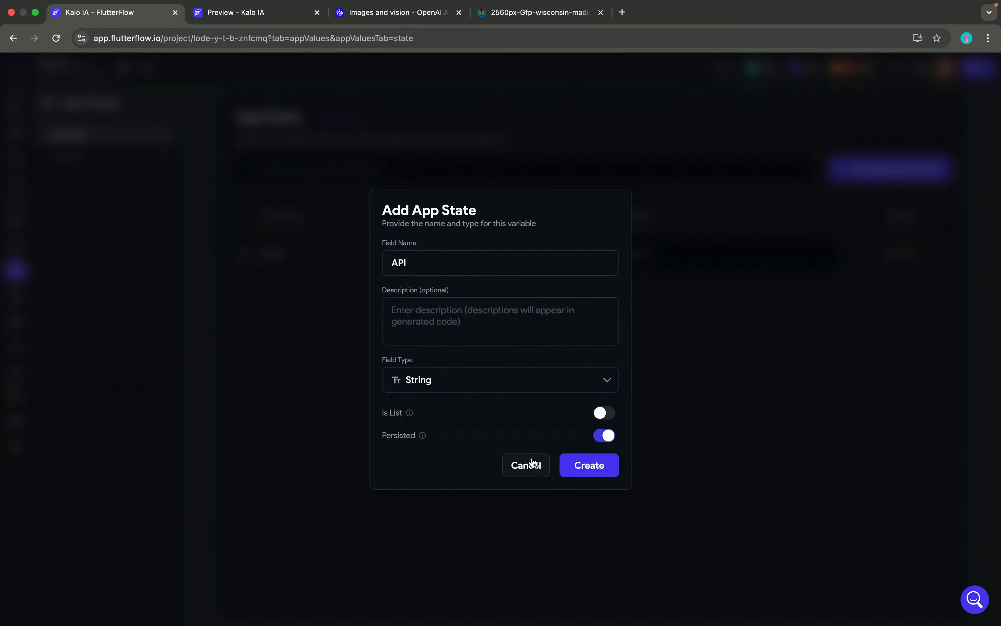
left_click(588, 471)
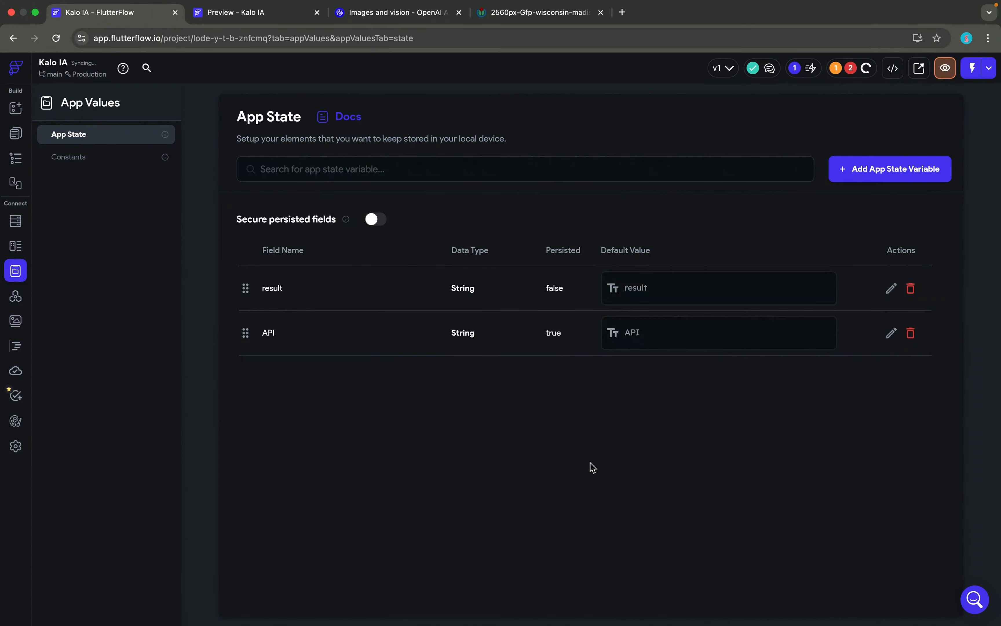
Open the API variable's default value for editing and switch to the desktop note that holds the API key.
left_click(651, 332)
mouse_move(467, 577)
key("ctrl+Left")
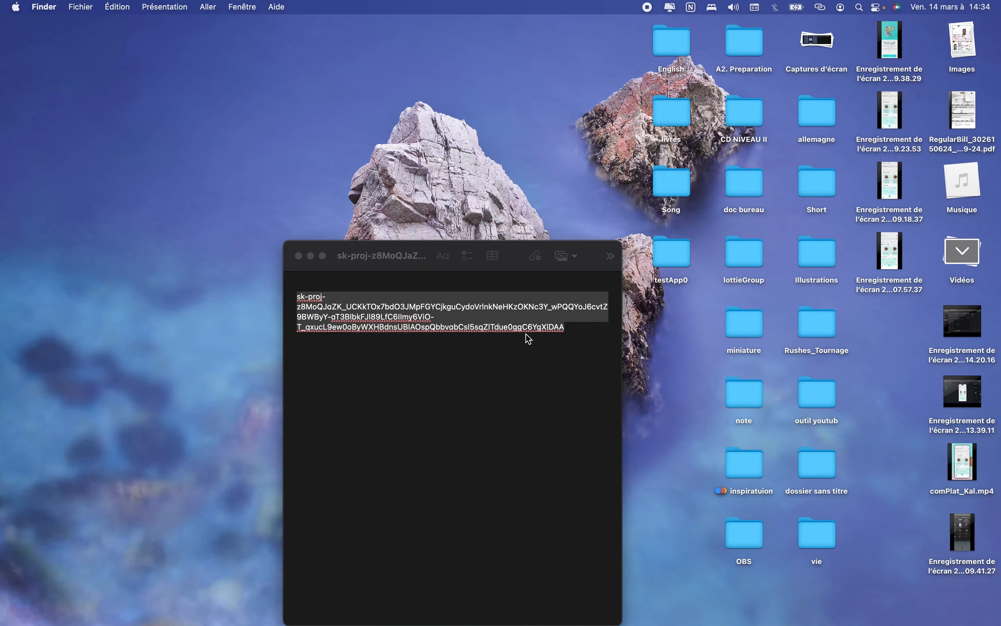
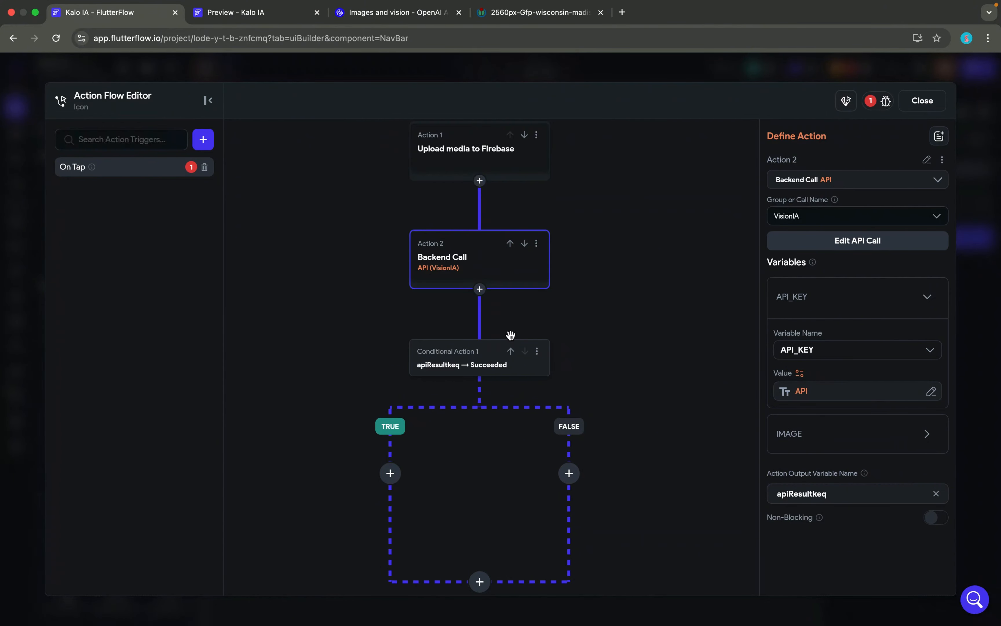
Delete the conditional action following the VisionIA backend call and highlight the call's output variable name.
left_click(538, 352)
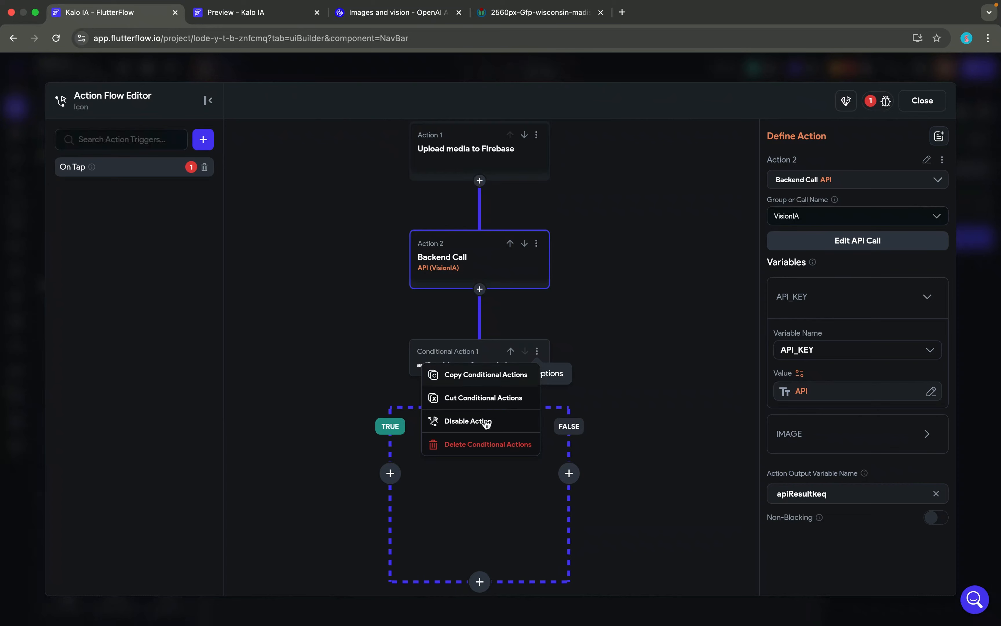
left_click(487, 445)
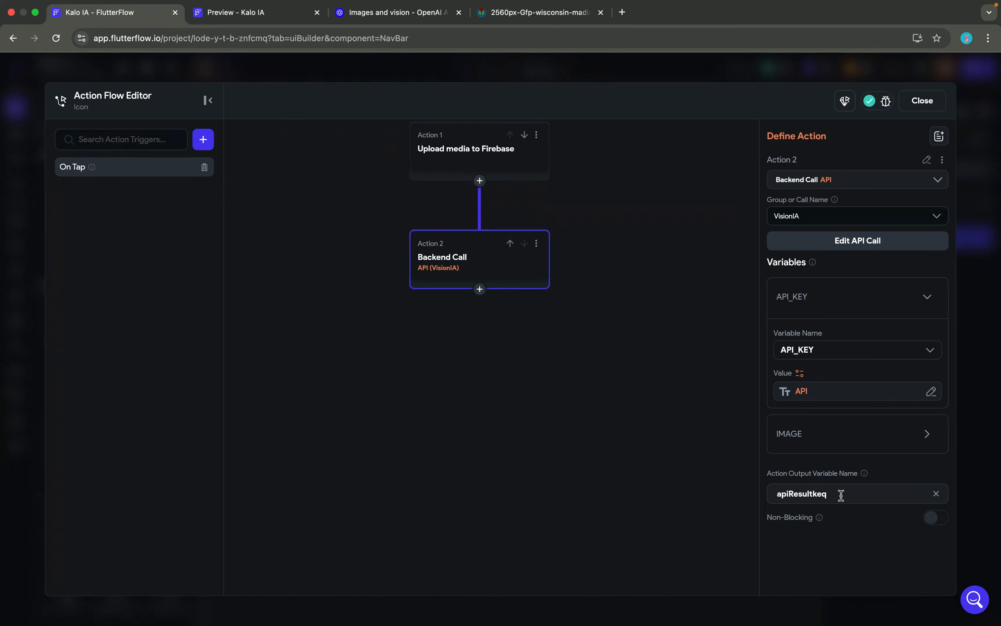
double_click(775, 495)
left_click_drag(782, 497, 814, 494)
left_click(520, 321)
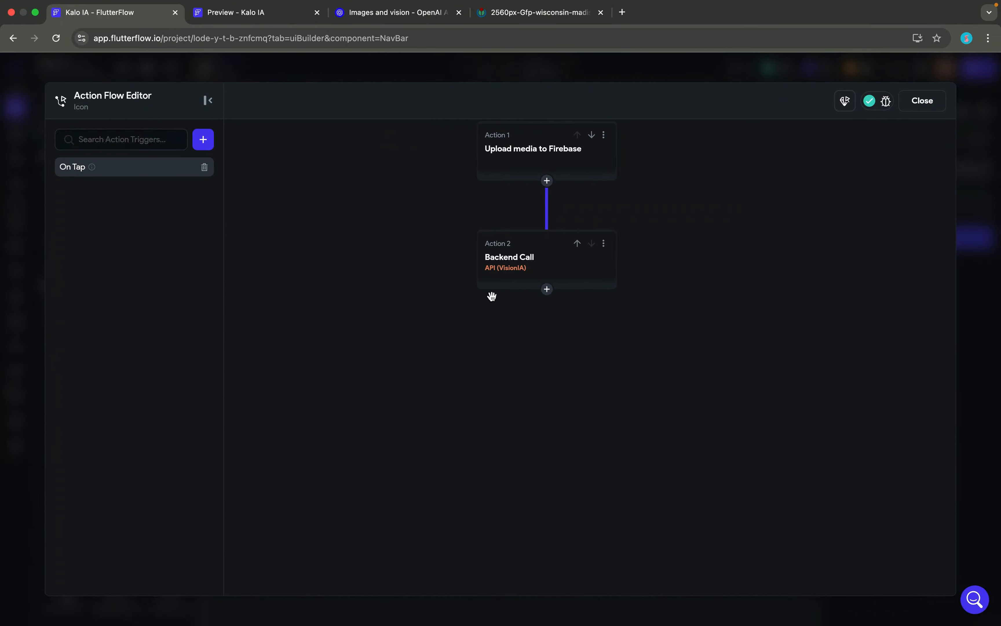
Close the action flow, review the result and API variables in App State, and return to the NavBar component.
left_click(974, 412)
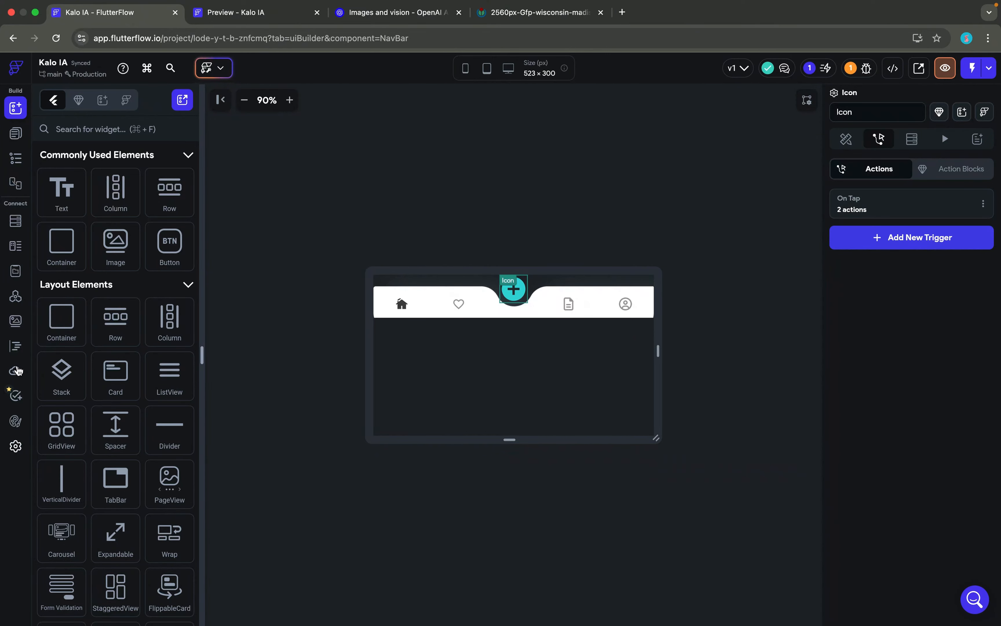
left_click(20, 268)
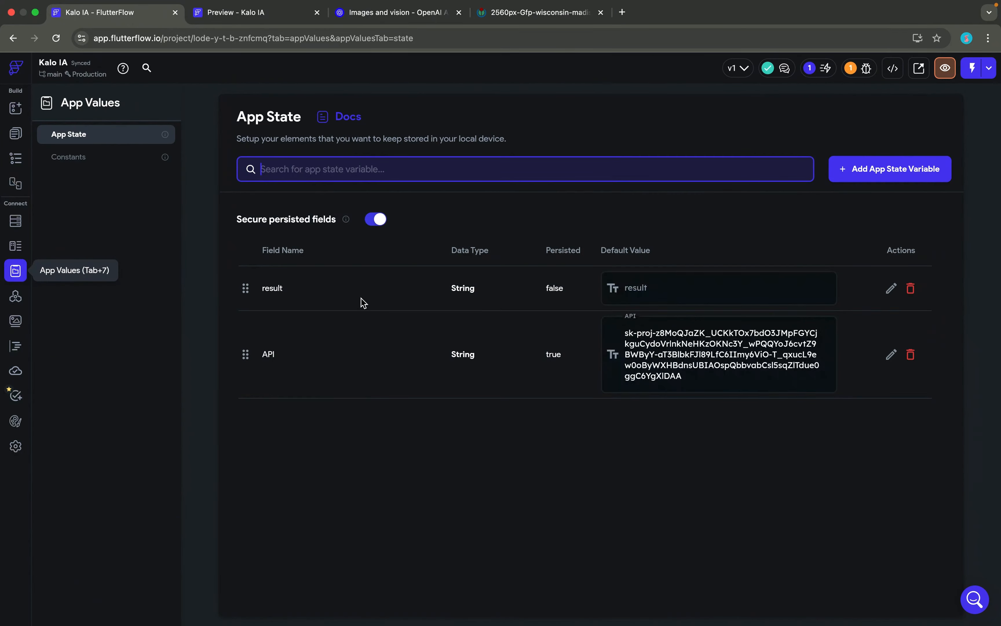
left_click(683, 297)
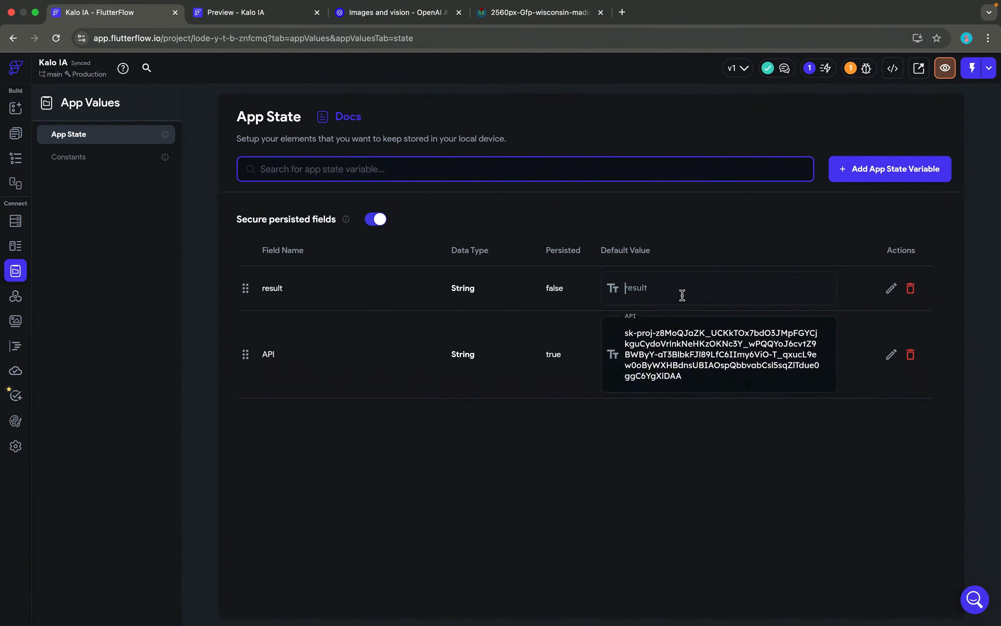
left_click(14, 109)
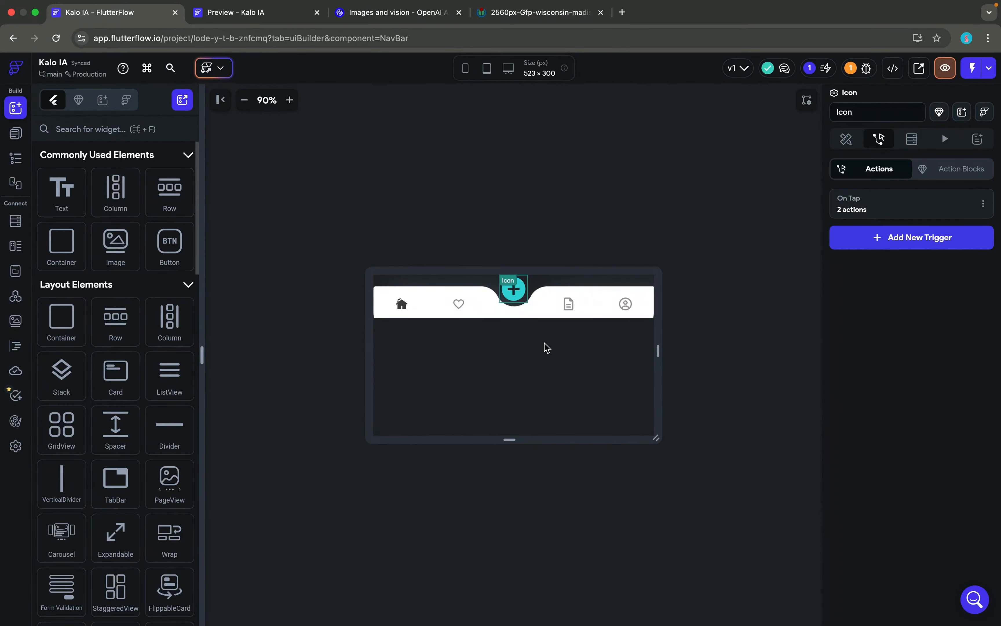
Reopen the plus icon's On Tap flow and add an Update App State action after the VisionIA backend call.
left_click(919, 207)
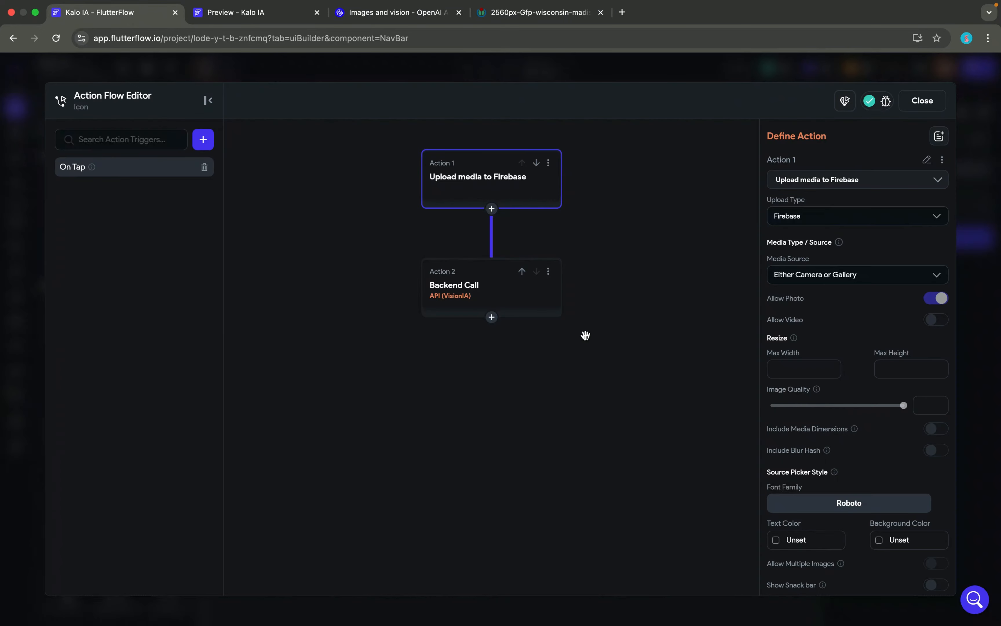
left_click(492, 318)
left_click(491, 339)
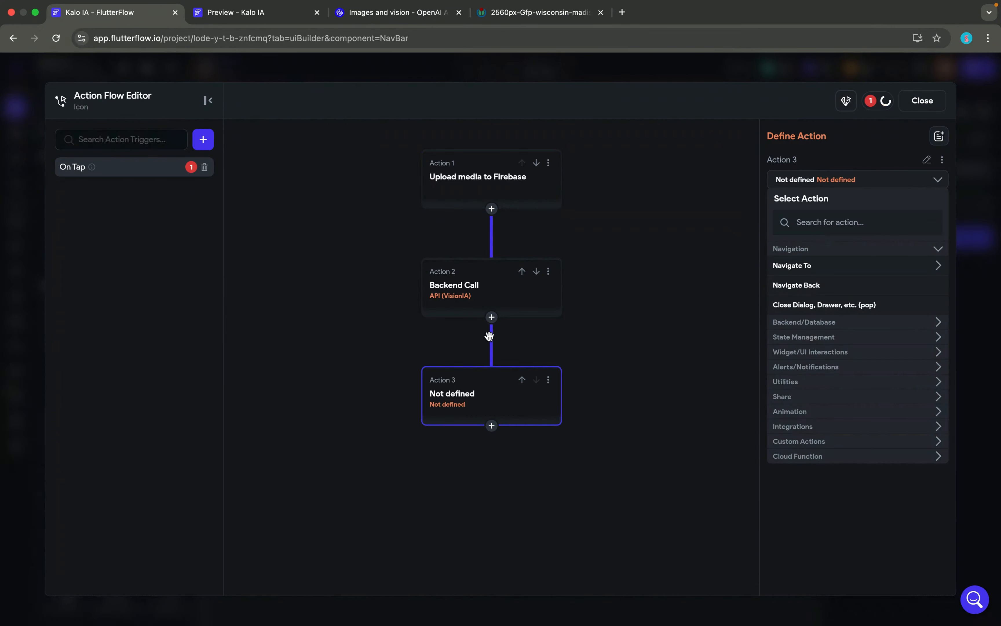
left_click(818, 340)
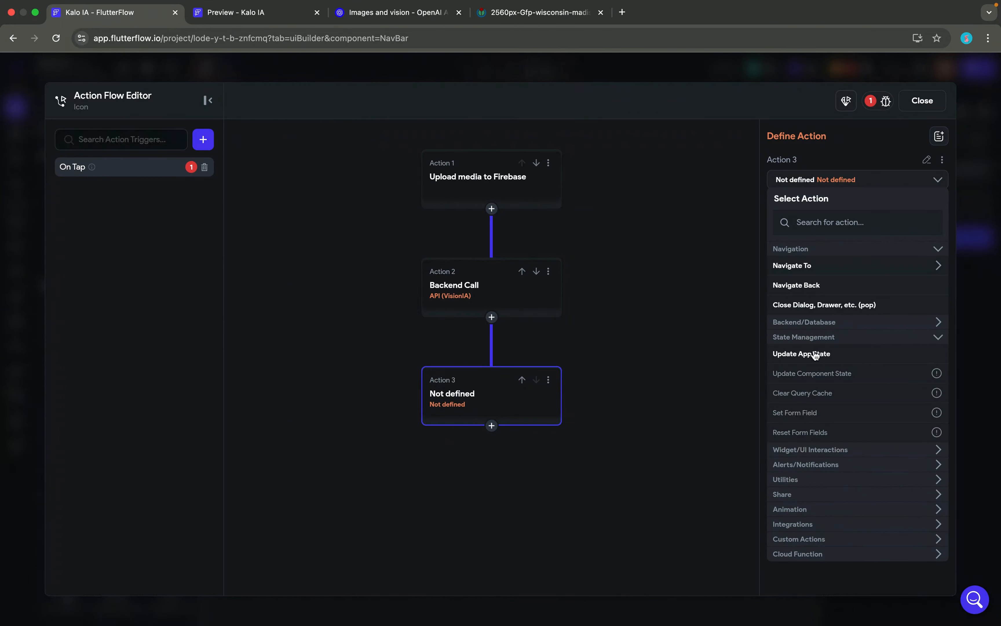
left_click(815, 362)
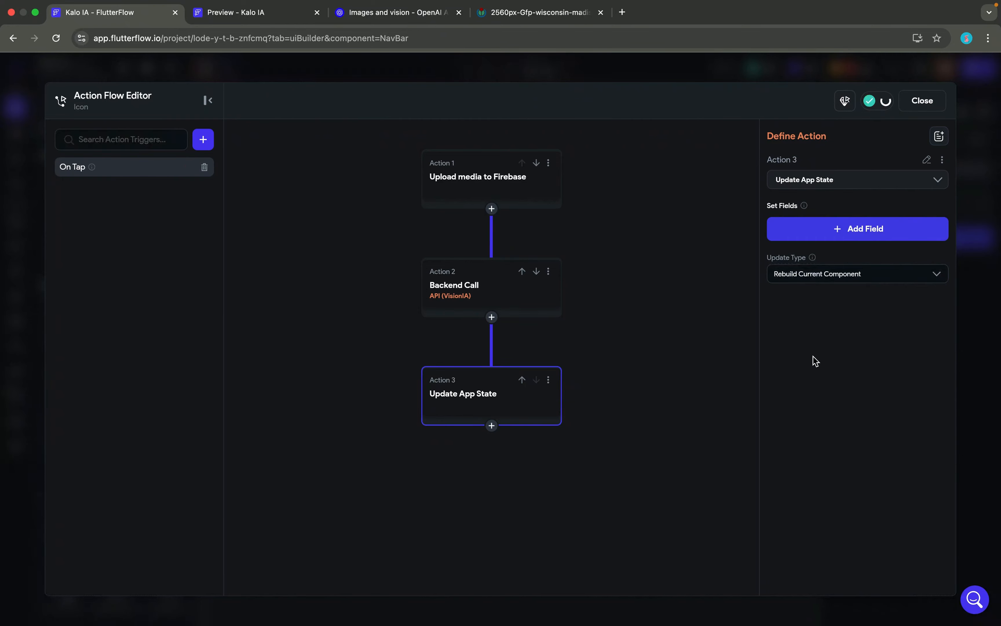
Add the result field to the Update App State action and choose Set Value as its update type.
left_click(828, 240)
left_click(829, 240)
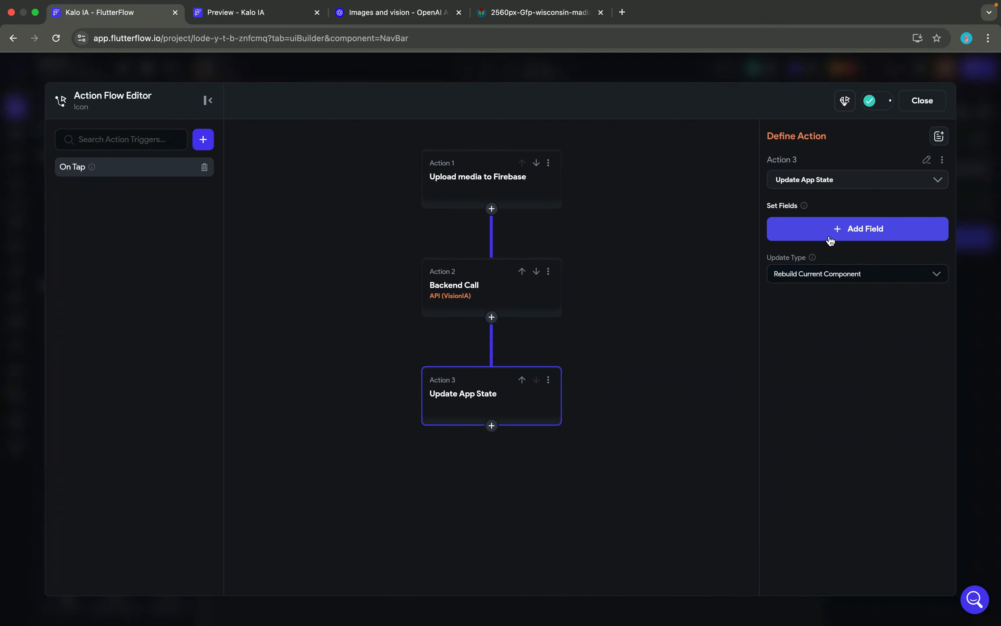
left_click(802, 240)
left_click(521, 277)
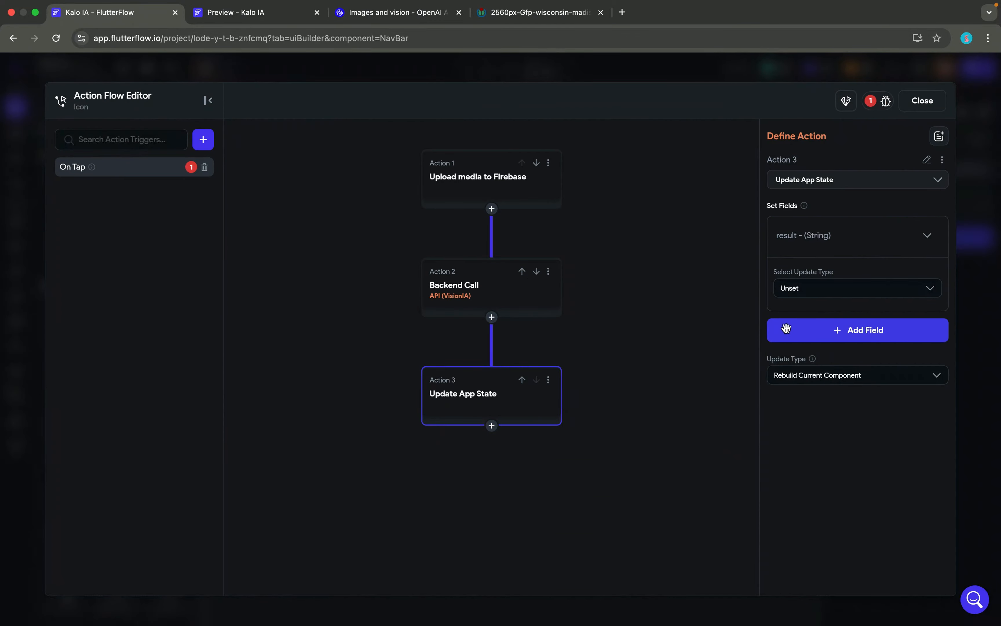
left_click(838, 287)
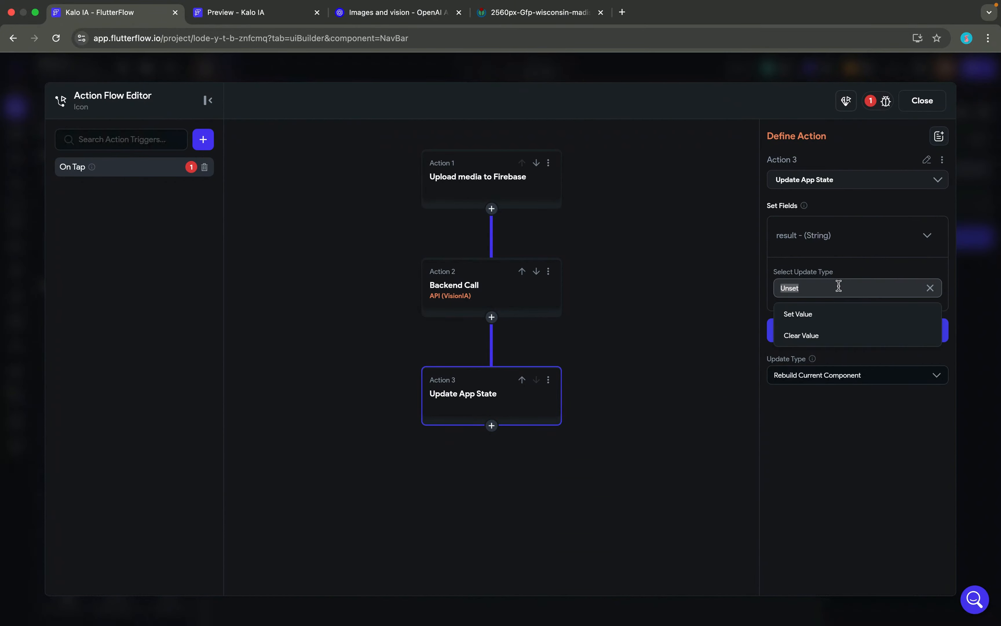
left_click(814, 322)
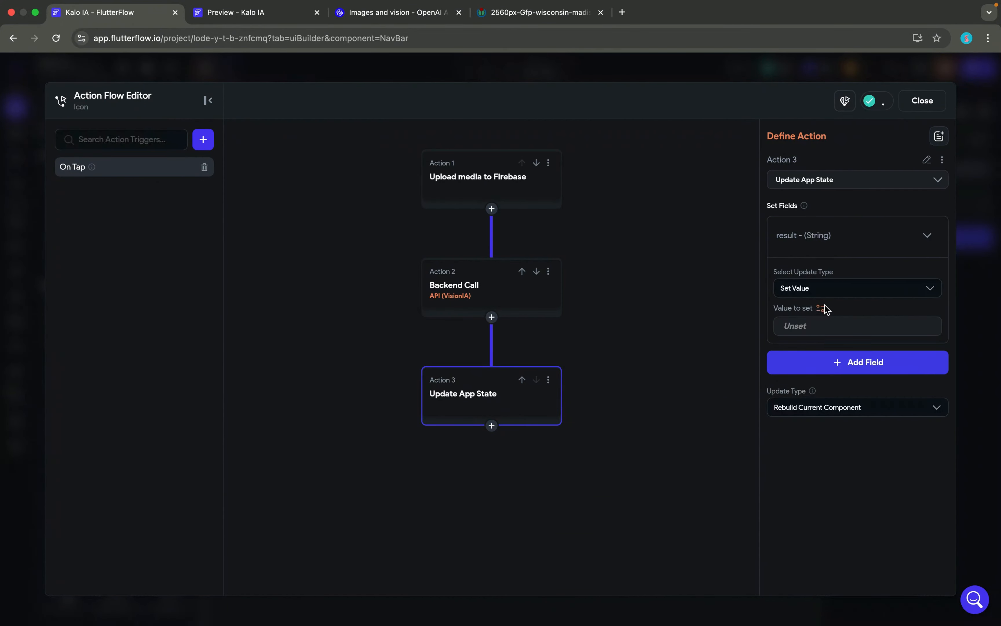
left_click(798, 333)
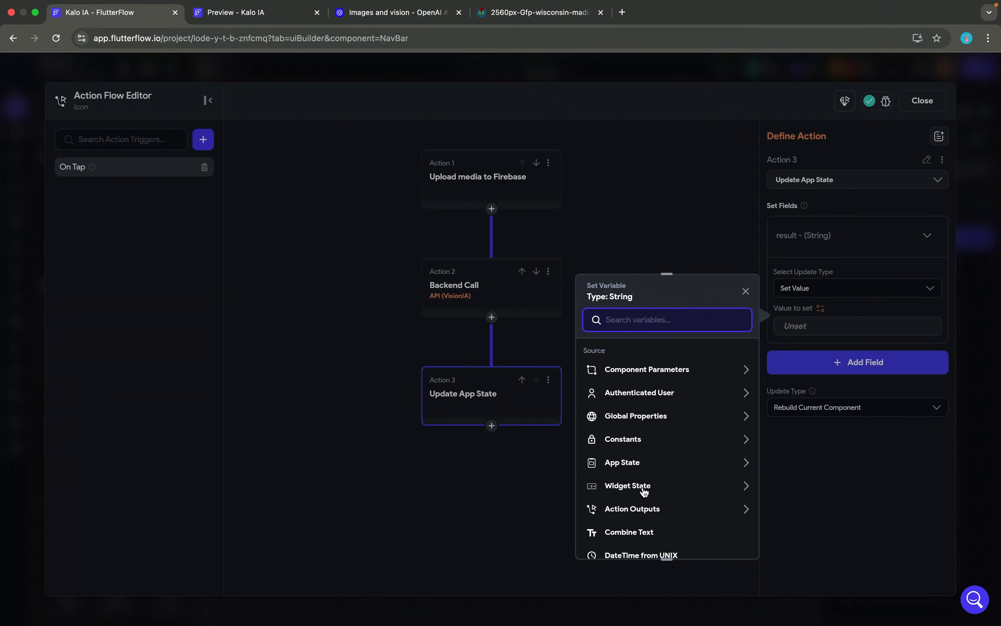
scroll(645, 492, "down", 1)
scroll(644, 492, "down", 3)
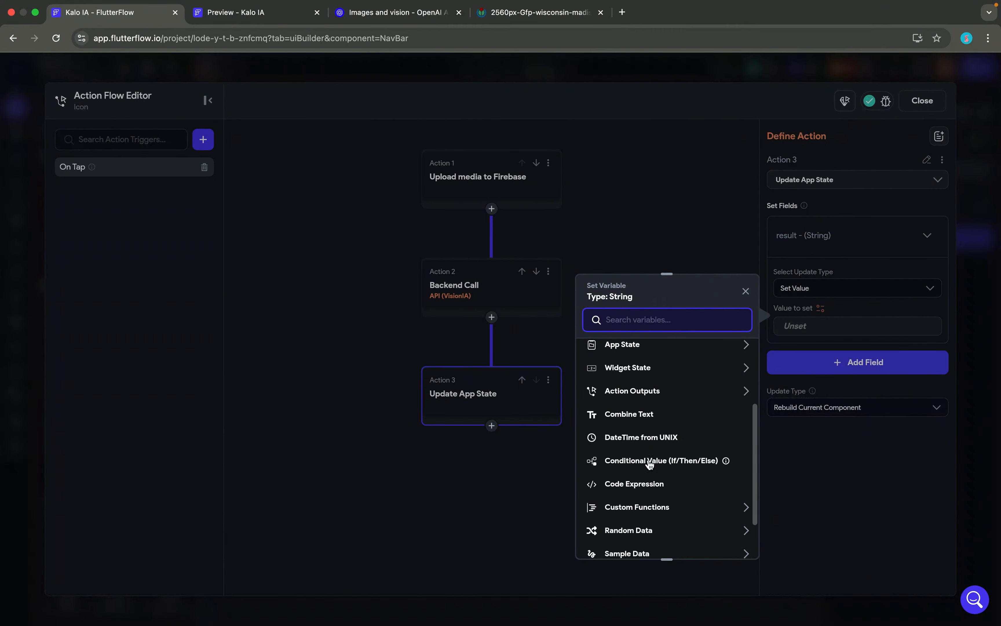
left_click(641, 397)
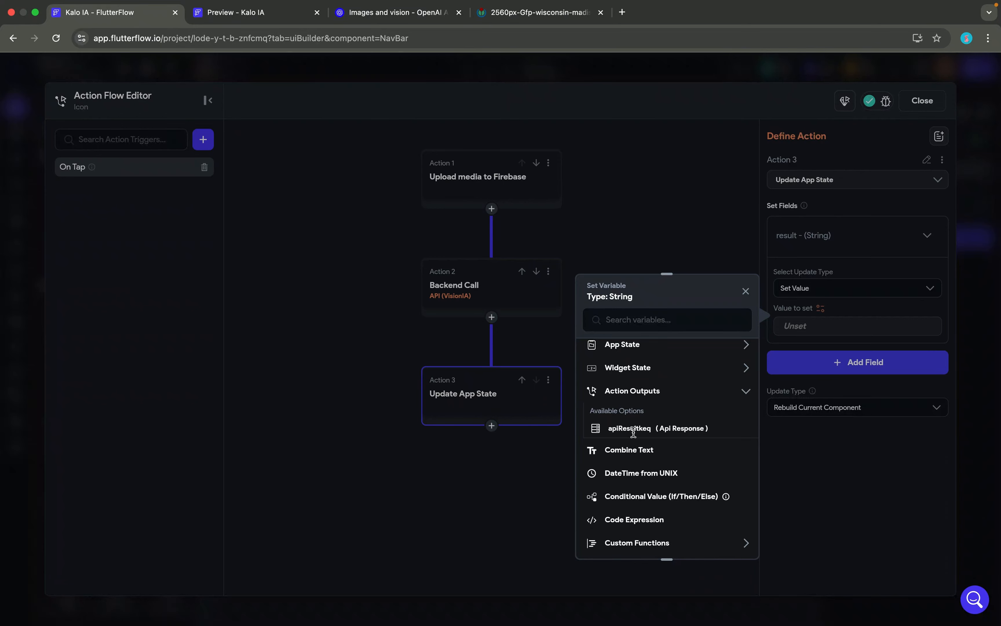
left_click(633, 431)
left_click(650, 390)
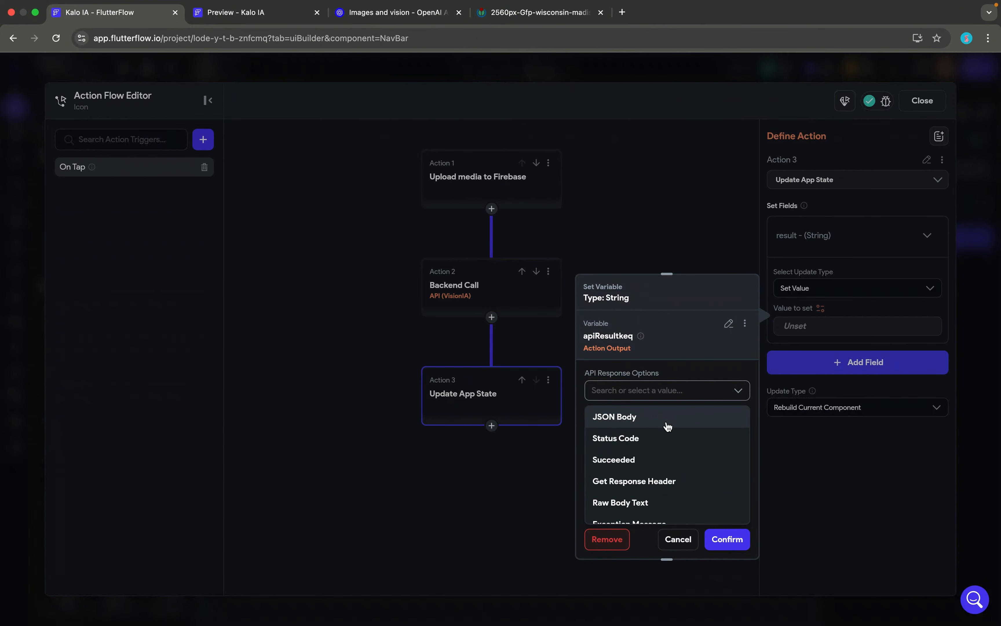
left_click(677, 539)
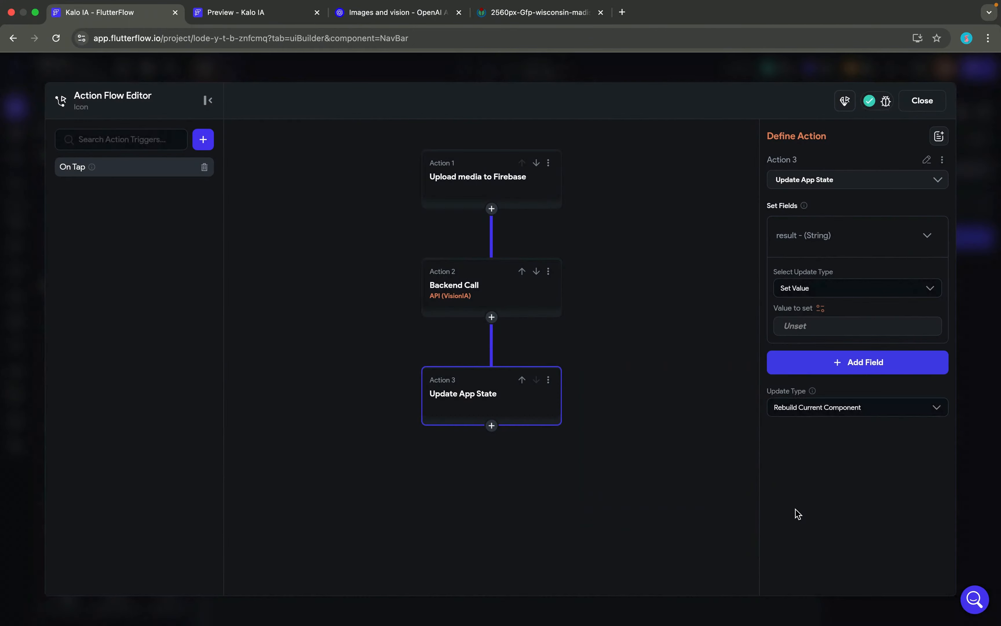
Close the action flow and open the Response & Test settings of the VisionIA API call.
left_click(980, 457)
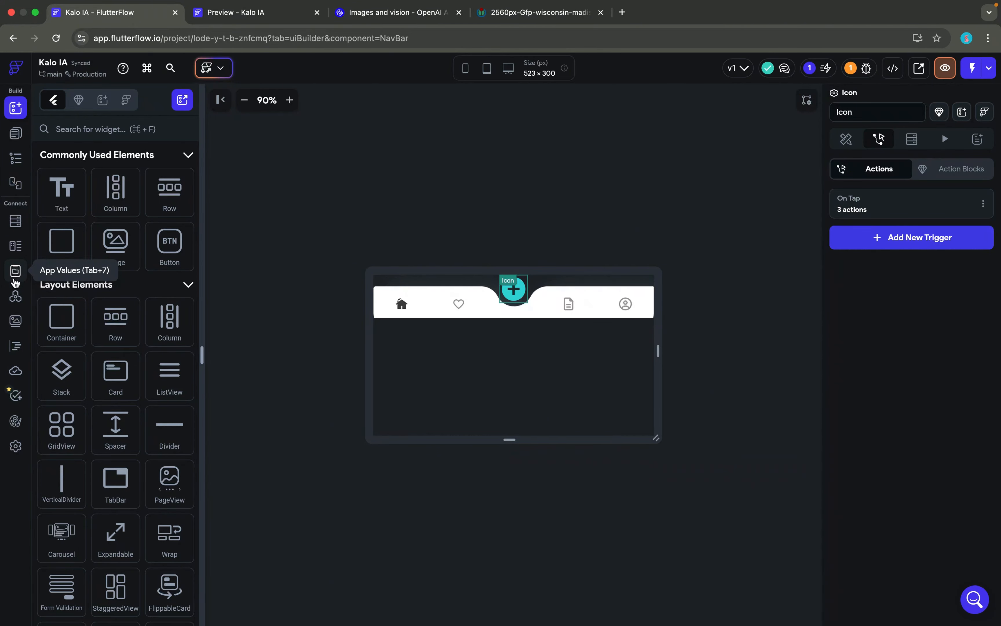
left_click(16, 298)
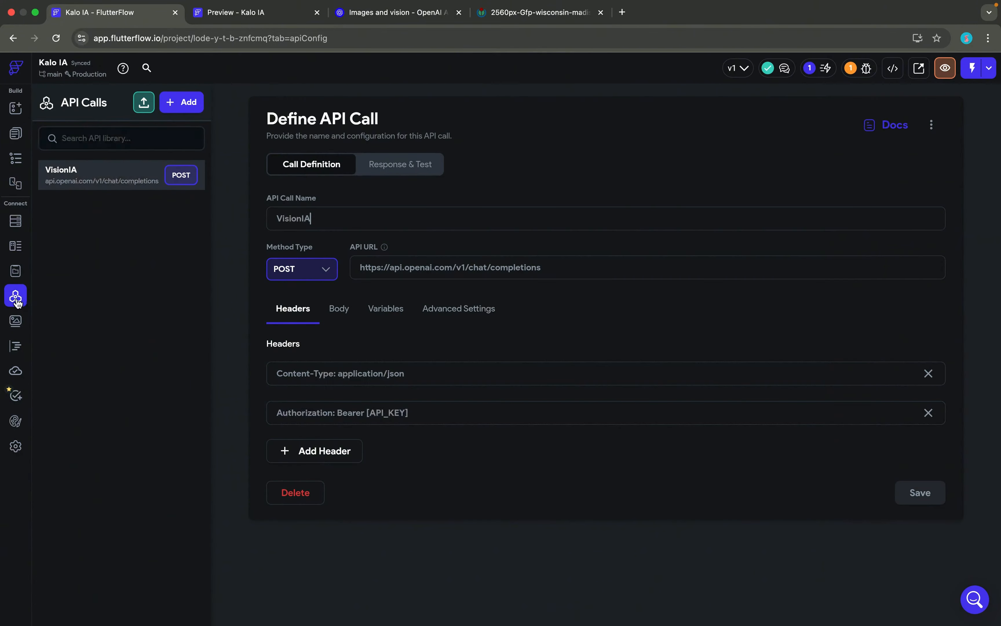
left_click(393, 172)
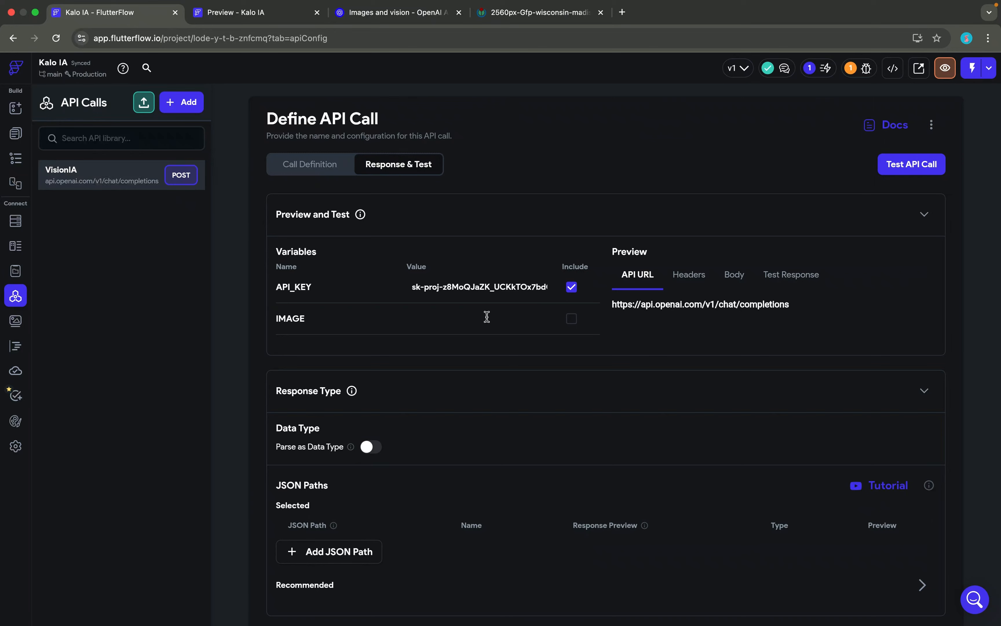
Fill the IMAGE test variable with the Wikimedia nature-boardwalk image's URL and test the VisionIA API call.
left_click(487, 317)
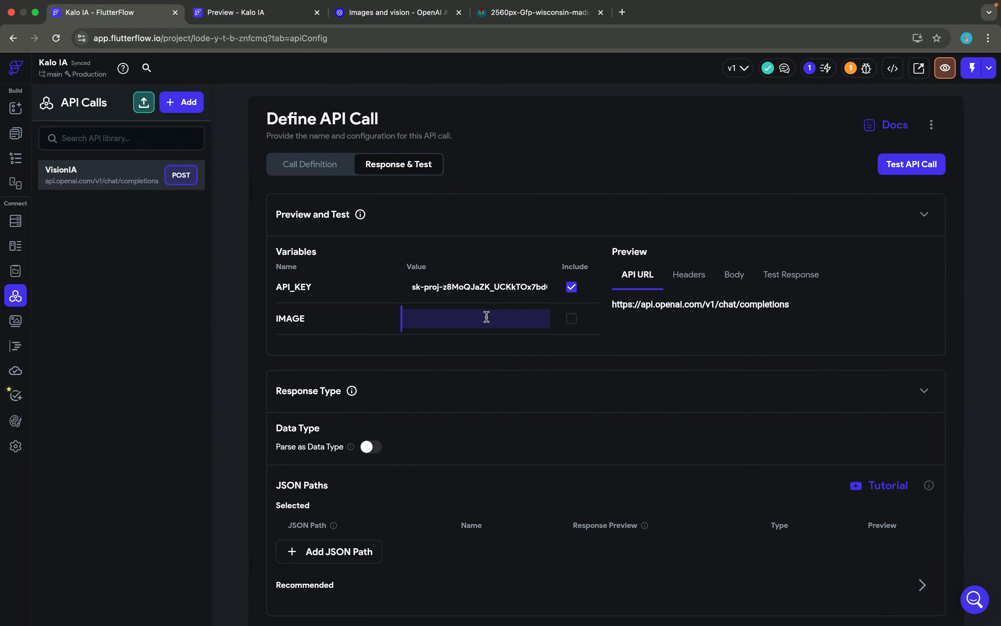
left_click(537, 17)
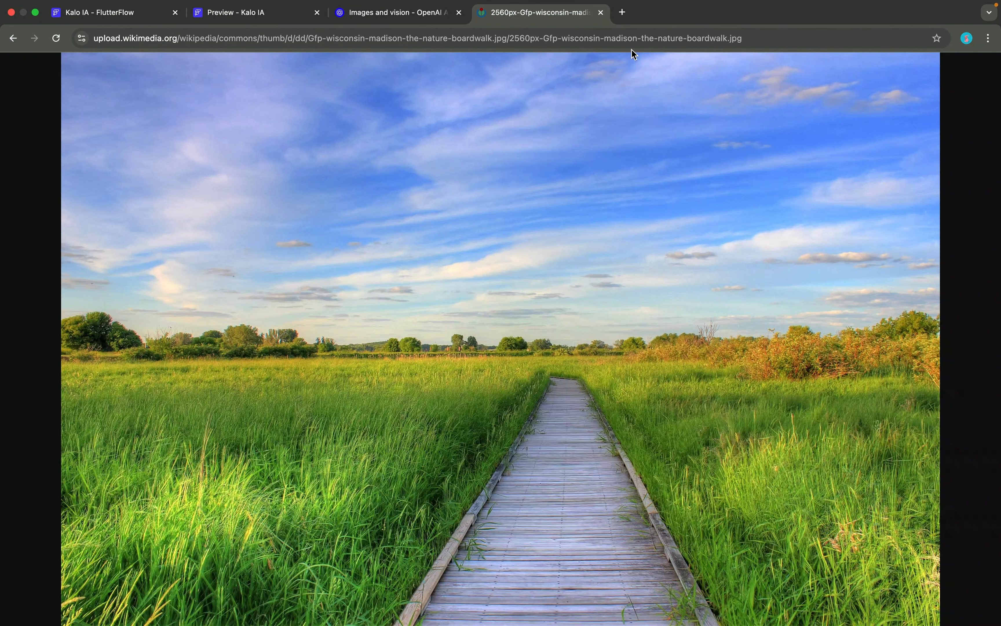
left_click(788, 43)
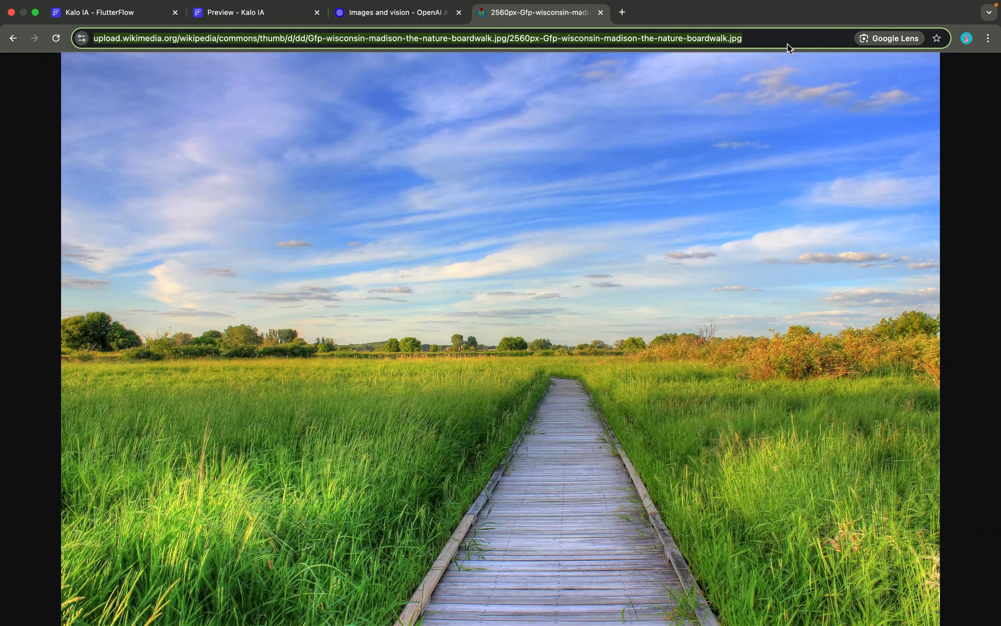
left_click(118, 19)
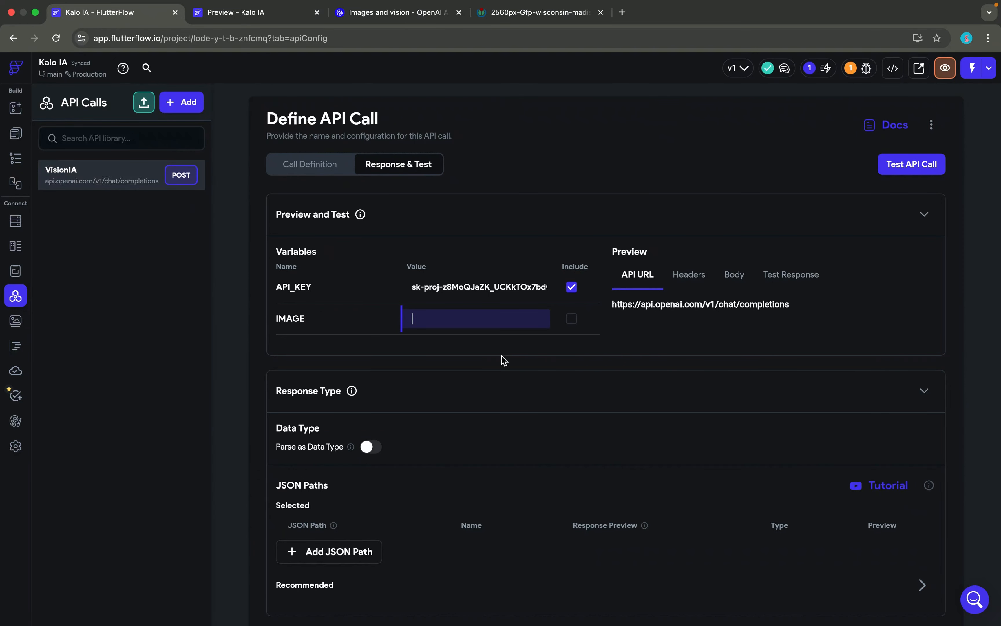
key("super+v")
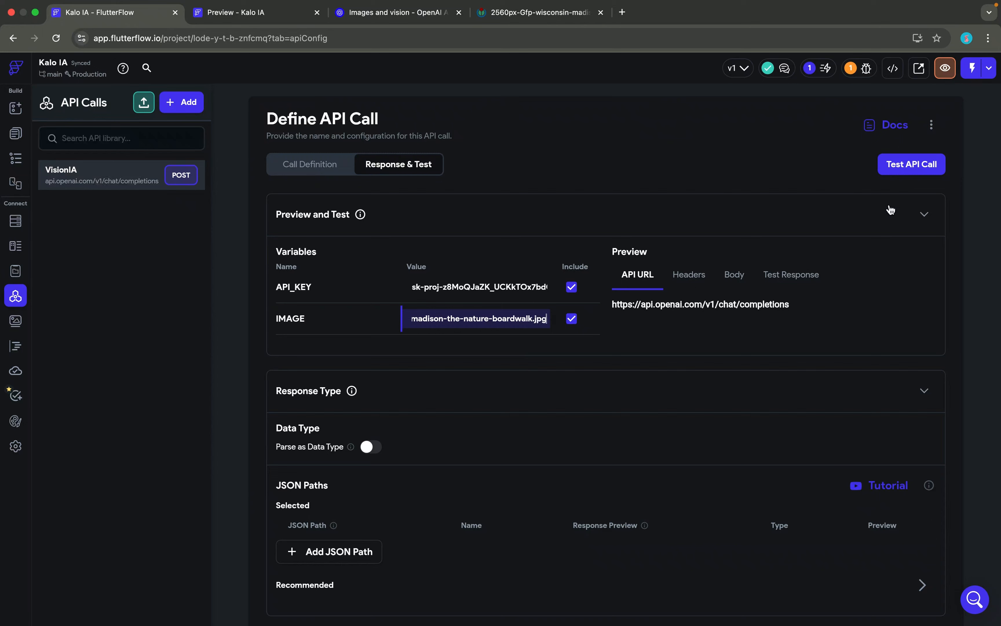
left_click(907, 171)
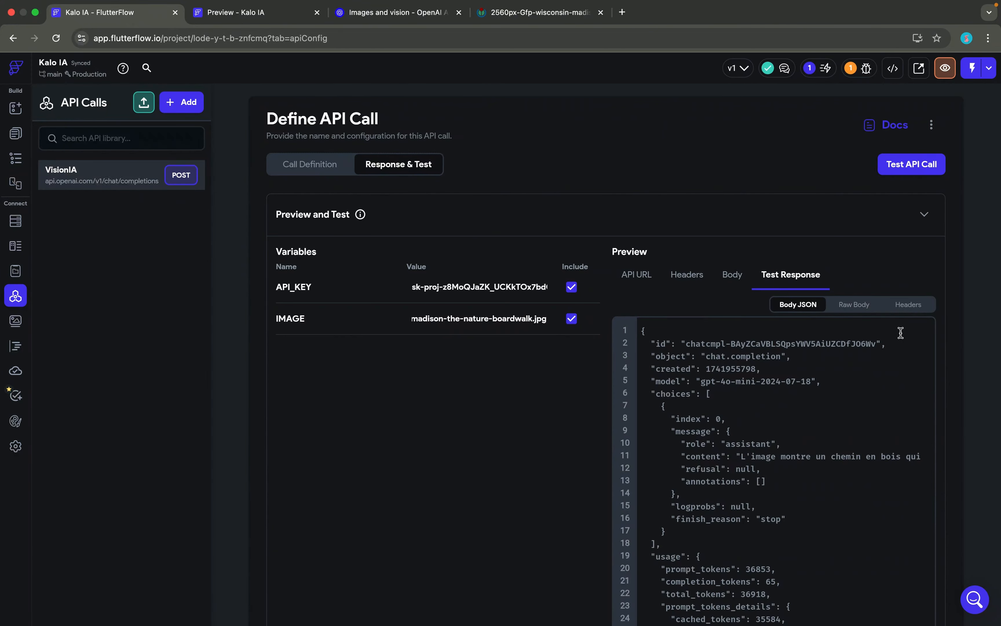
Preview the recommended JSON path $.choices[:].message.content and read through its response text.
scroll(501, 494, "down", 10)
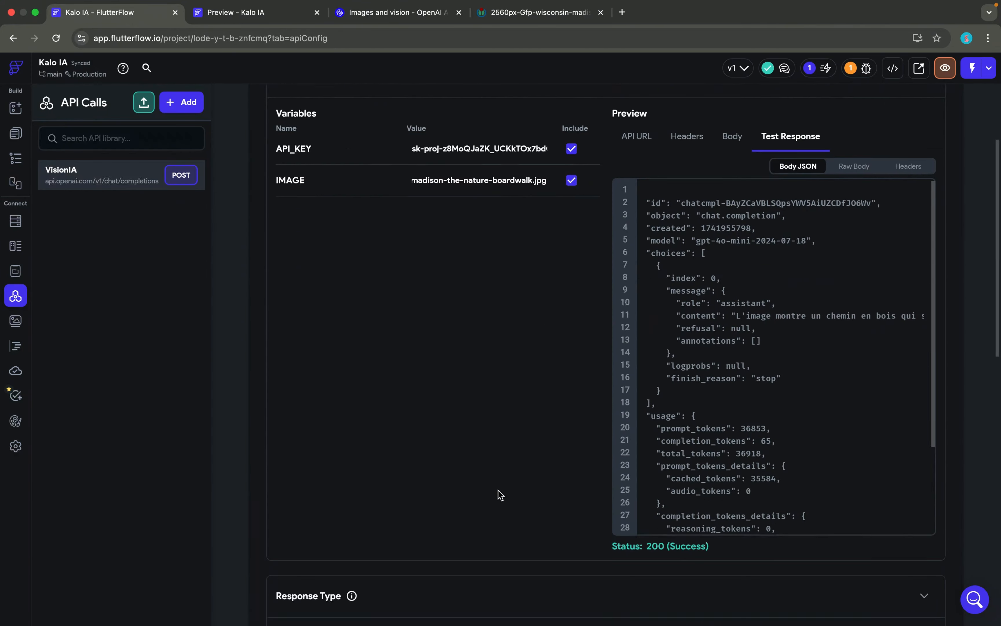
scroll(684, 290, "down", 5)
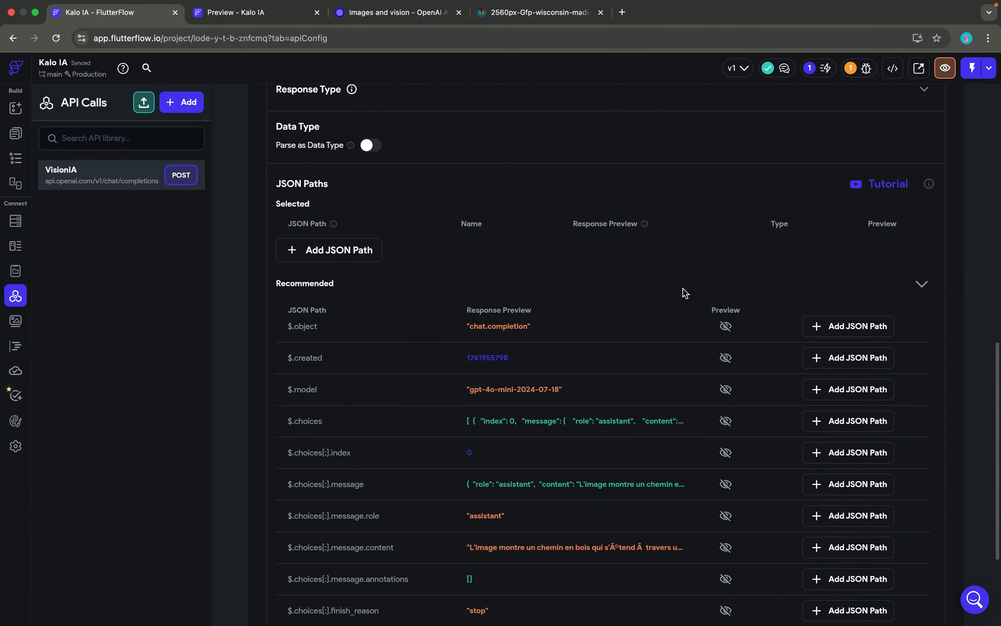
scroll(684, 291, "down", 3)
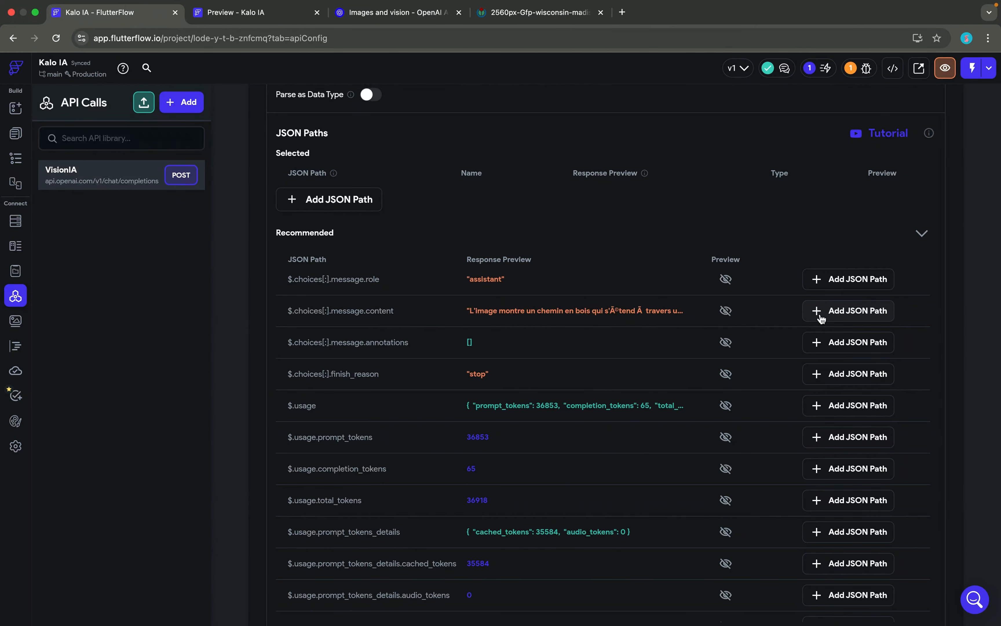
left_click(725, 313)
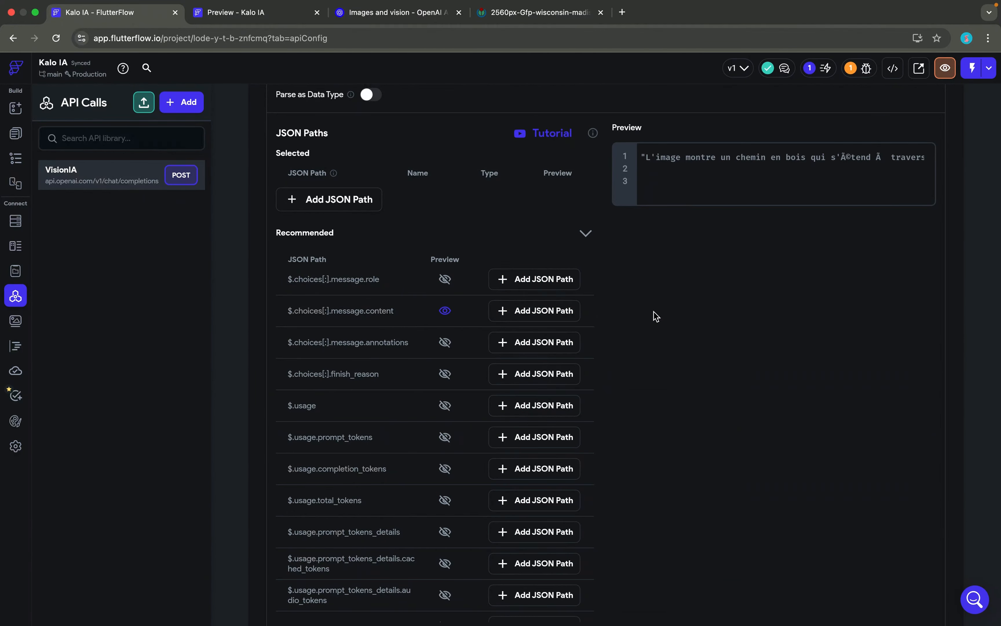
scroll(684, 155, "right", 5)
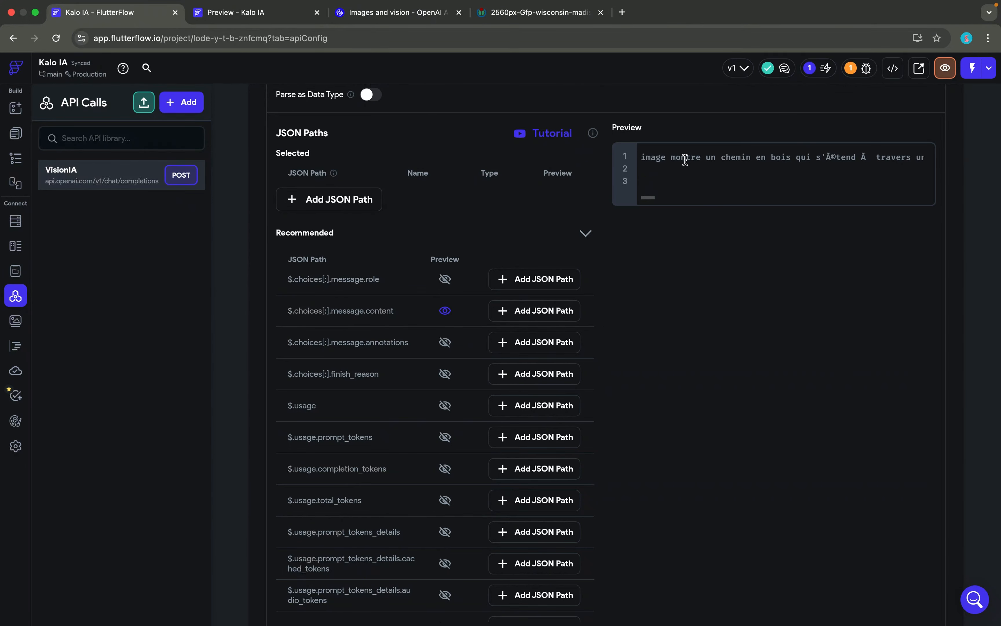
scroll(685, 159, "right", 3)
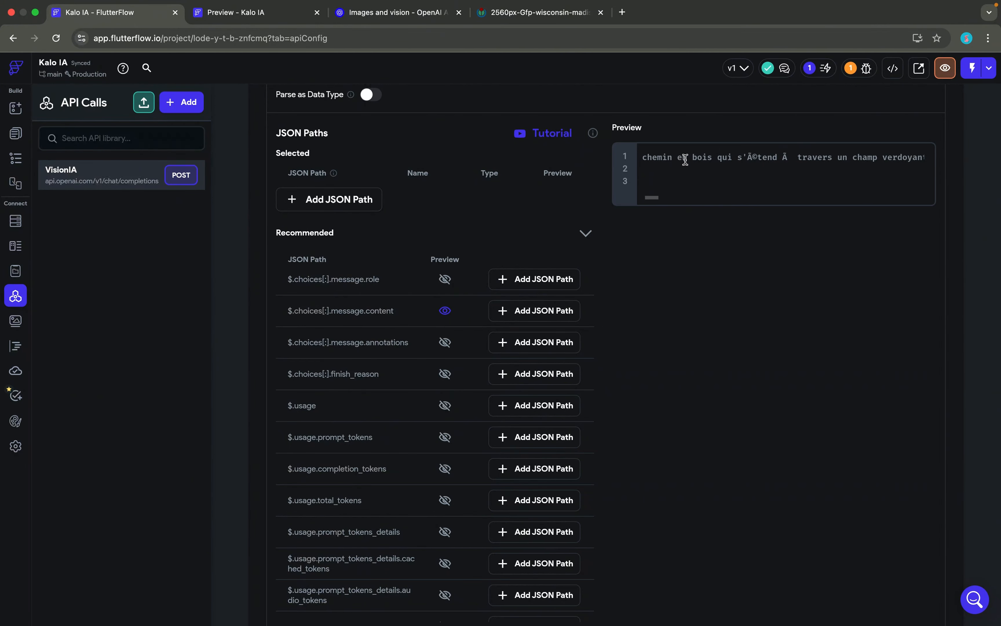
scroll(686, 160, "right", 6)
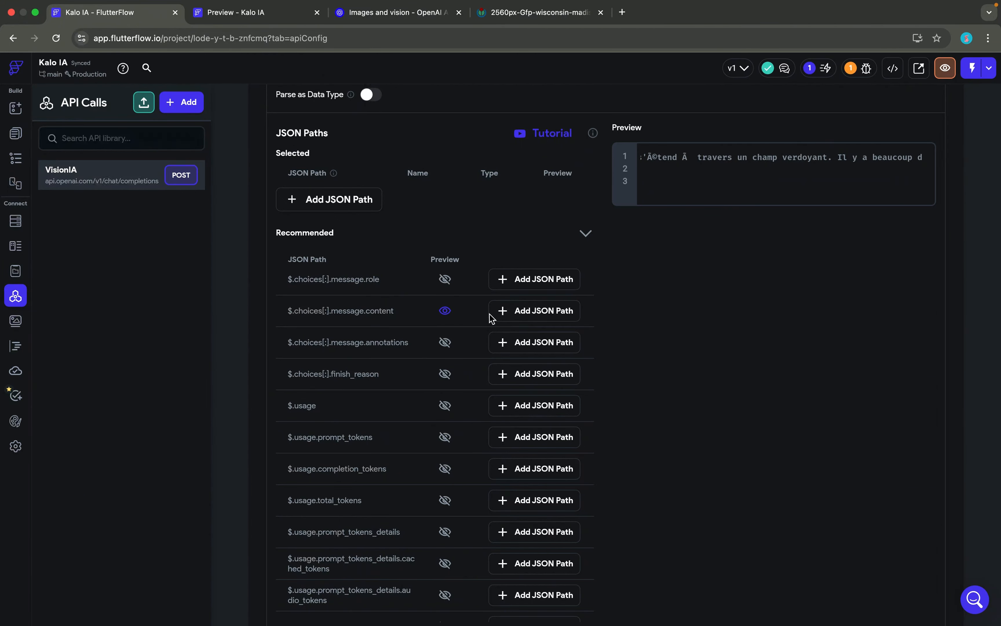
Add the $.choices[:].message.content JSON path, name it DESCRIPTION, and save the VisionIA API call.
left_click(511, 316)
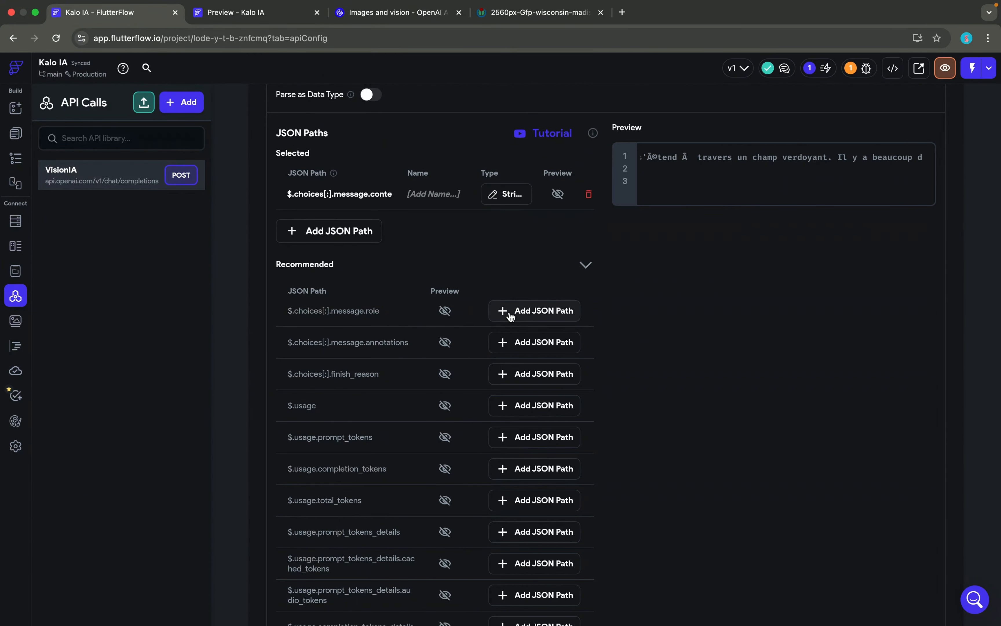
left_click(448, 194)
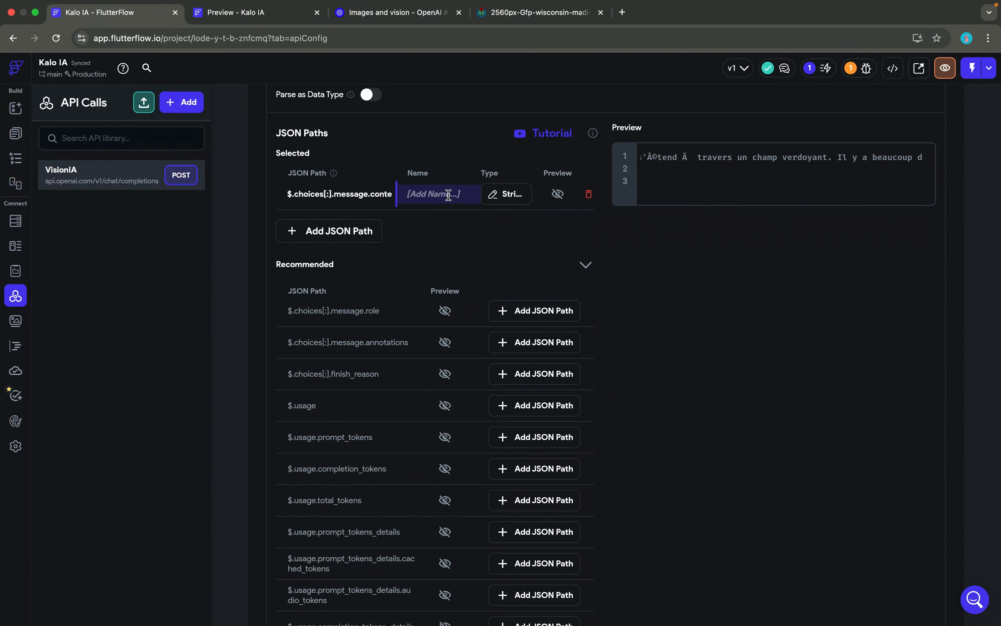
type("RES")
key("BackSpace")
key("BackSpace")
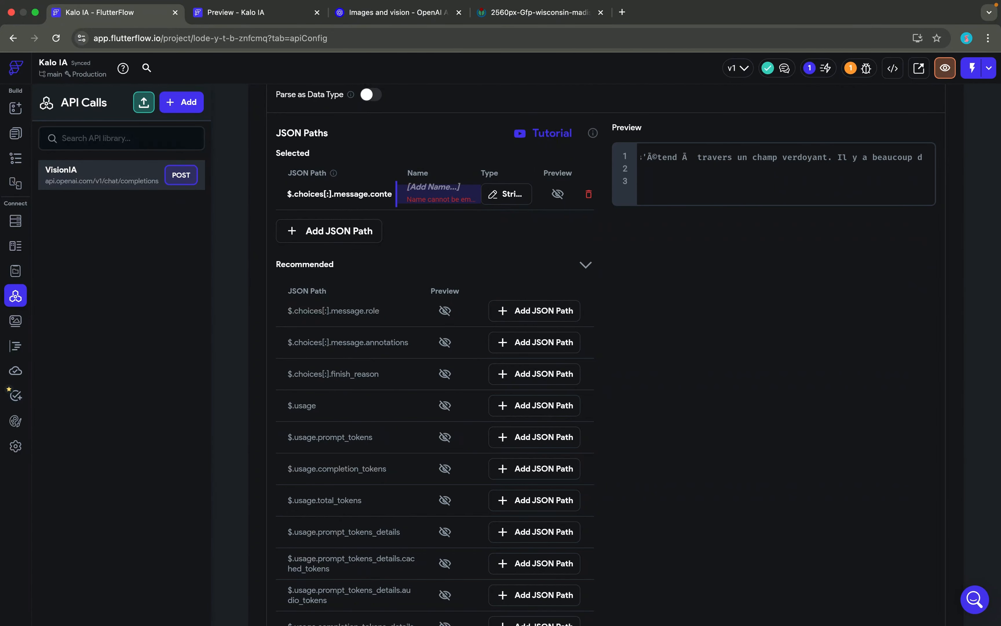
type("DESCRIPTION")
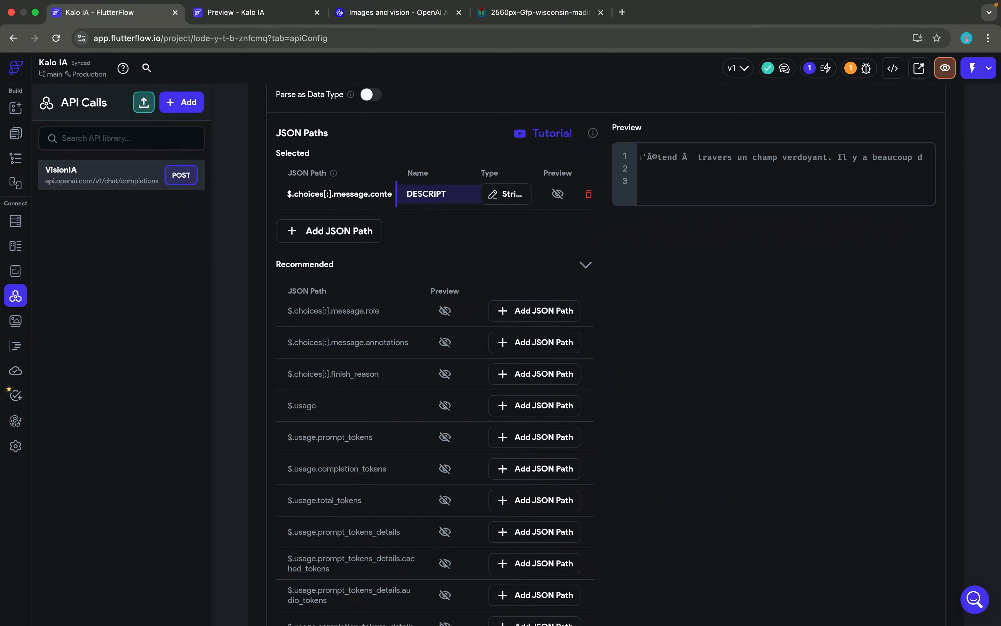
left_click(692, 276)
scroll(686, 283, "up", 8)
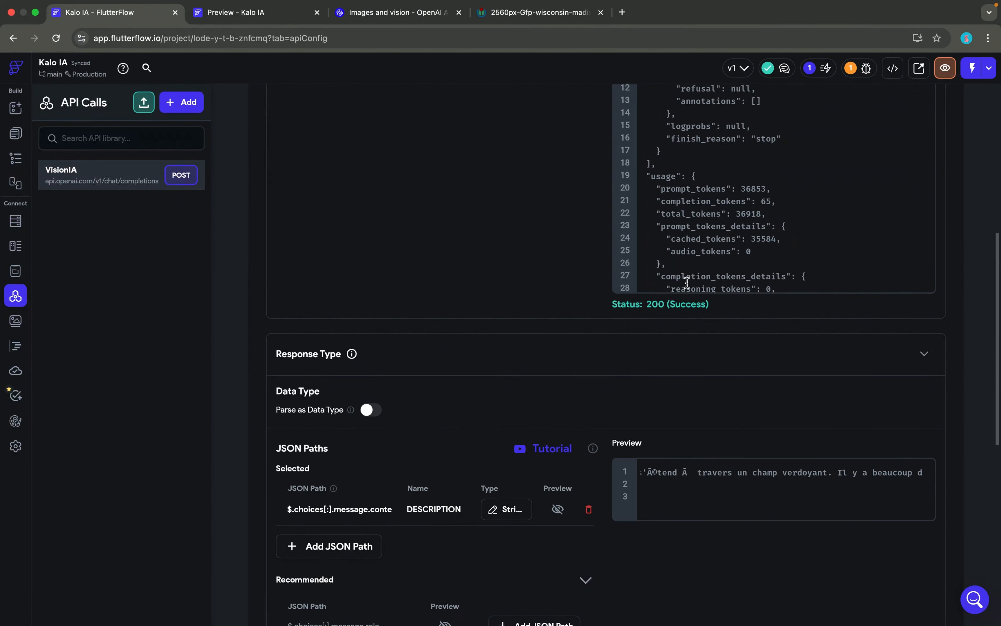
scroll(717, 367, "down", 12)
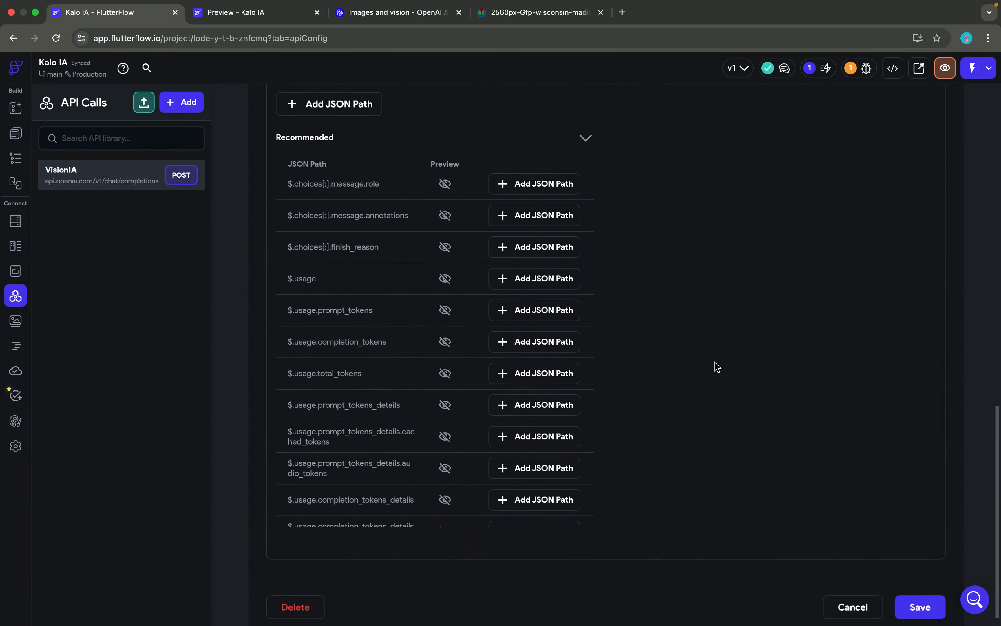
left_click(917, 589)
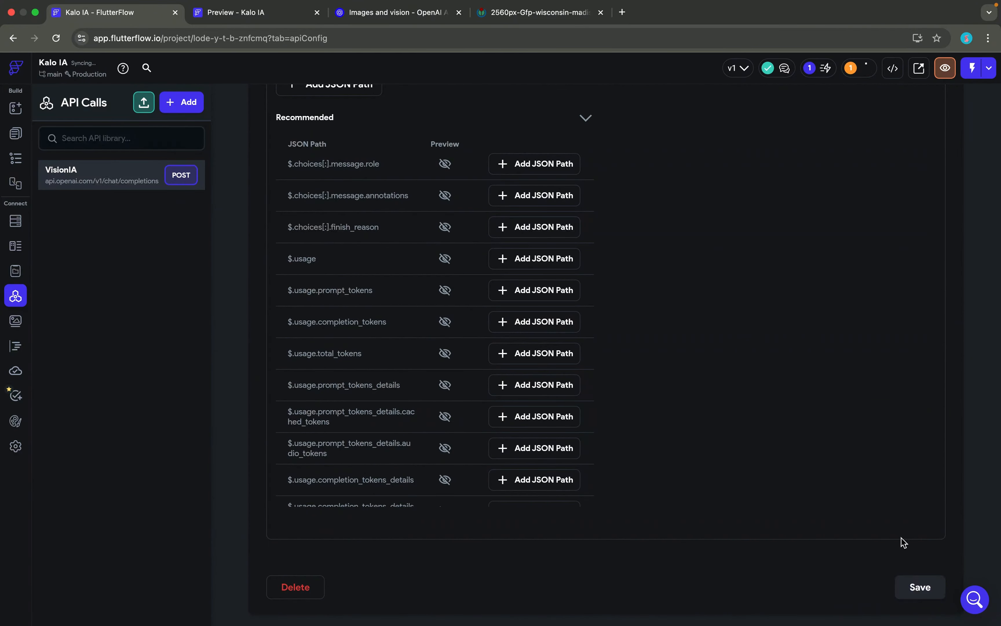
Review the selected DESCRIPTION path and its response preview, then return to the test variables.
scroll(868, 501, "up", 9)
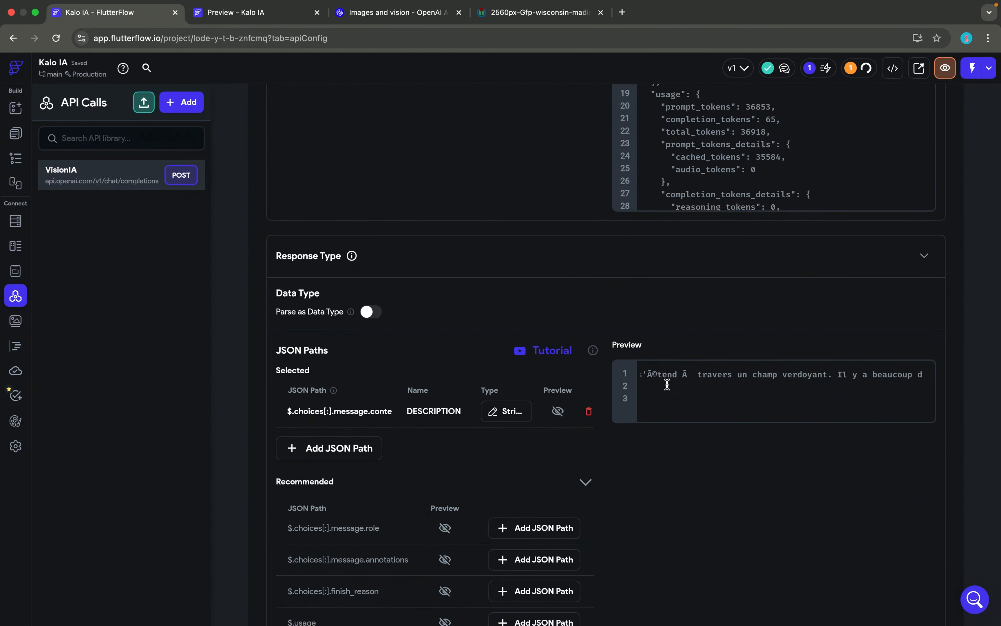
left_click_drag(657, 417, 643, 417)
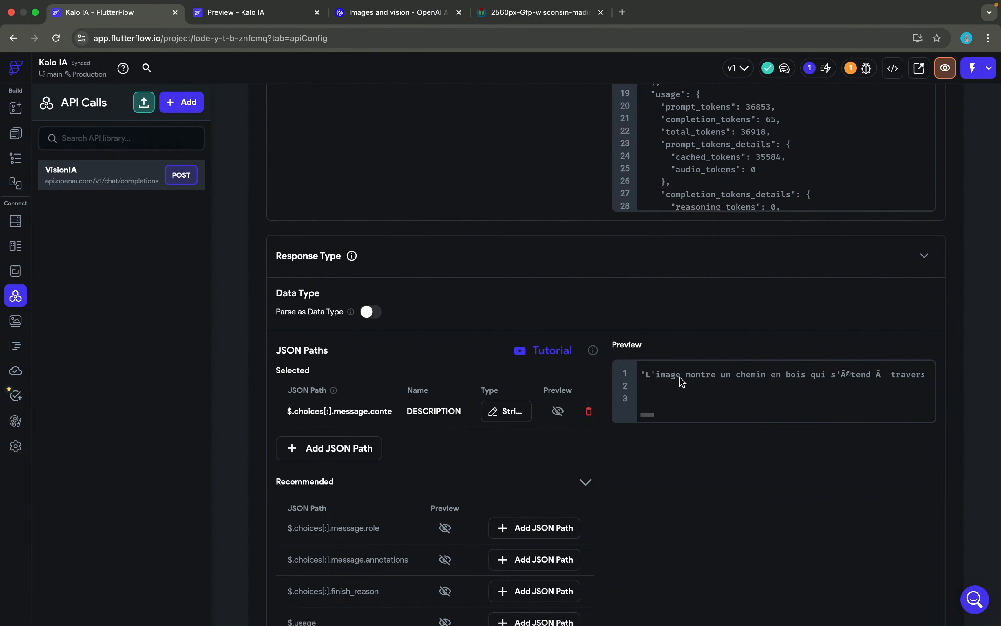
scroll(704, 501, "up", 10)
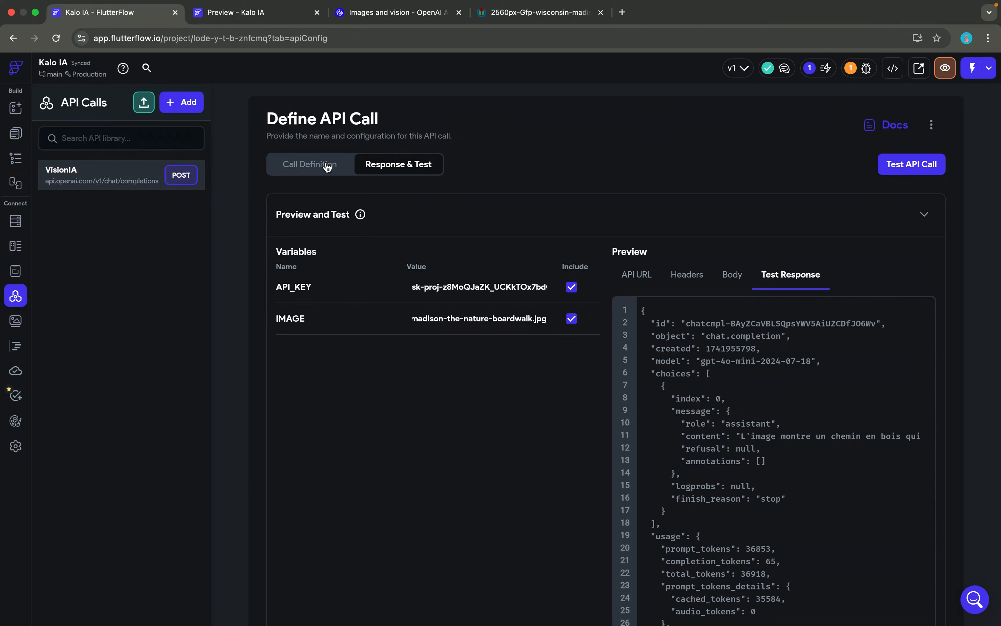
Enable Encode Body as UTF-8 Bytes and Decode Response as UTF-8 in VisionIA's advanced settings and save the API call.
left_click(326, 167)
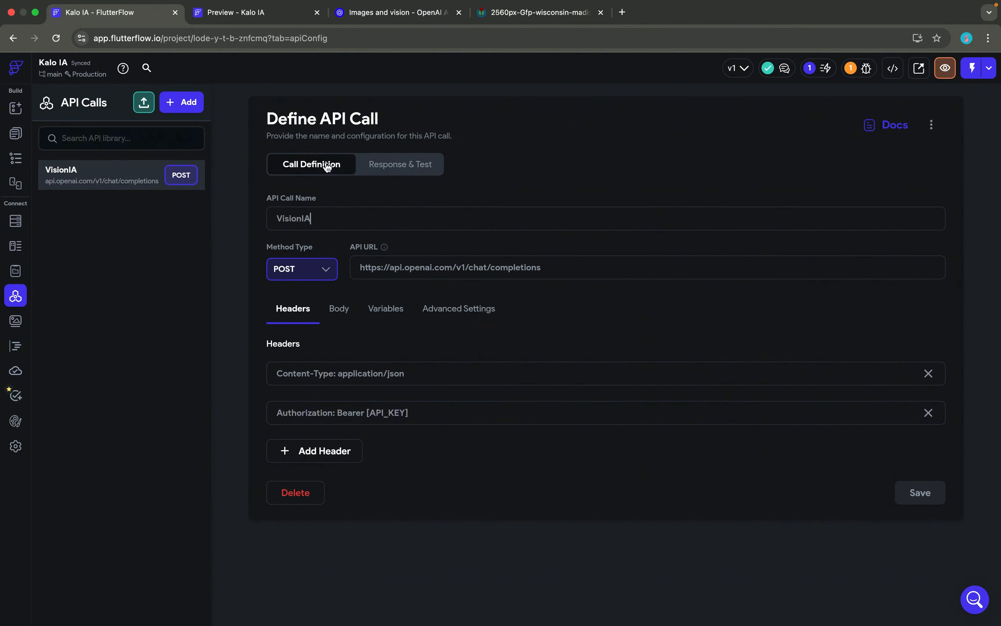
left_click(442, 315)
scroll(710, 385, "down", 1)
scroll(710, 385, "down", 3)
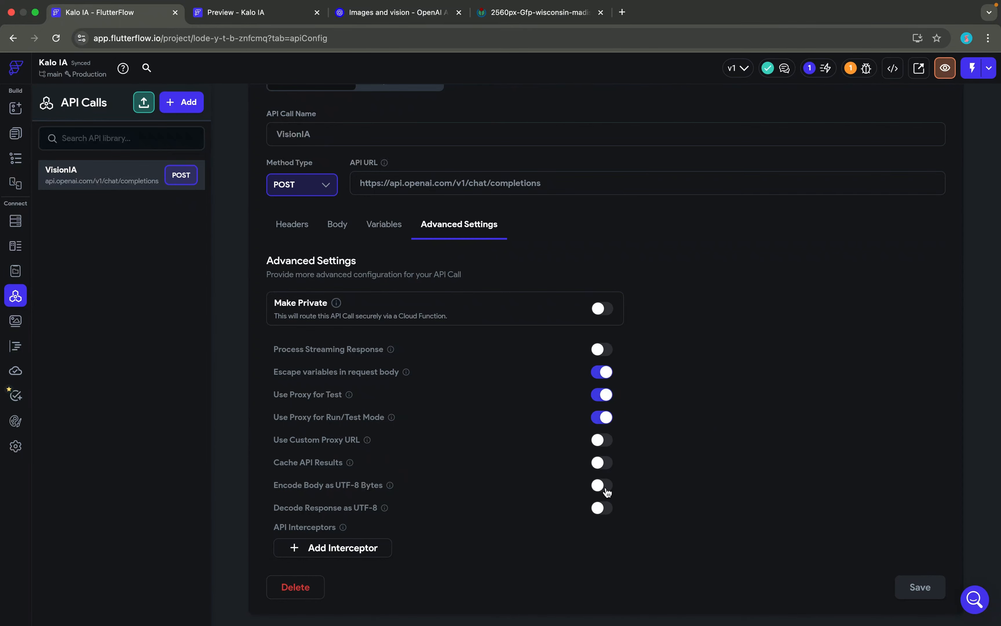
left_click(610, 490)
left_click(598, 509)
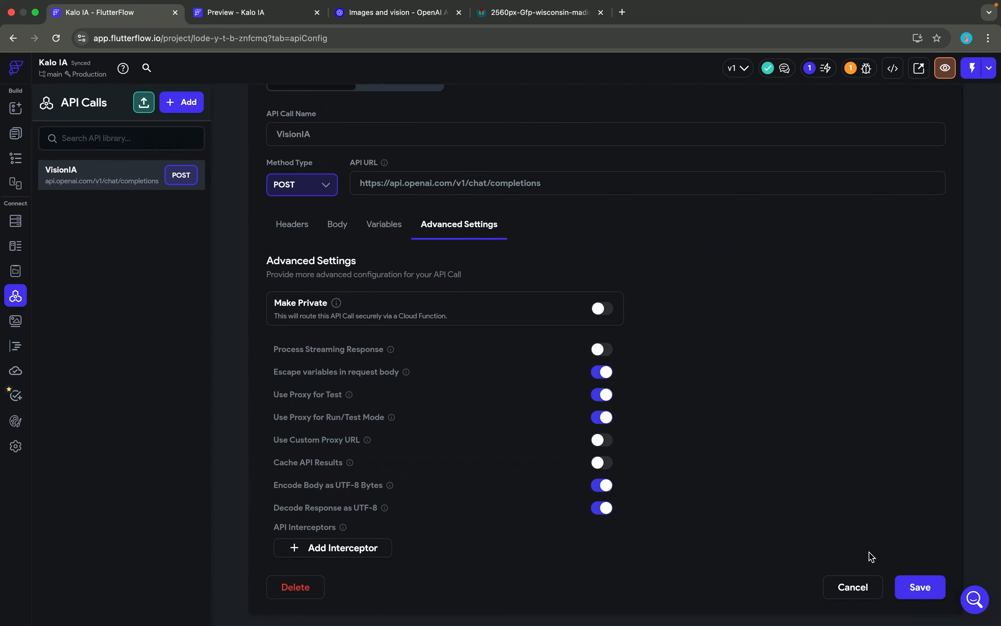
left_click(924, 586)
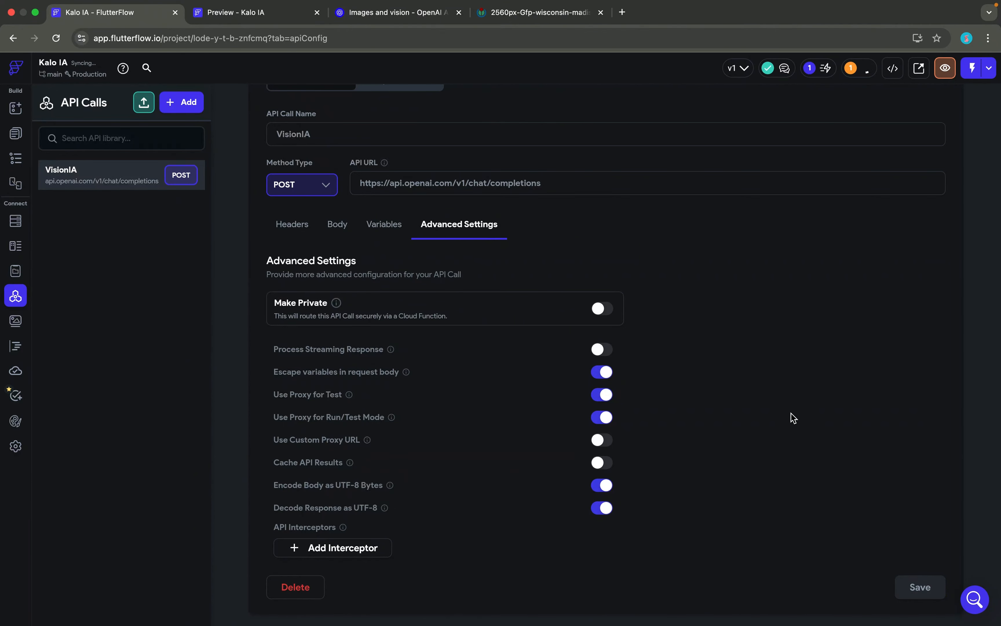
In the NavBar plus icon's Update App State action, source the result field from the apiResultkeq API response's JSON Body.
scroll(795, 418, "up", 3)
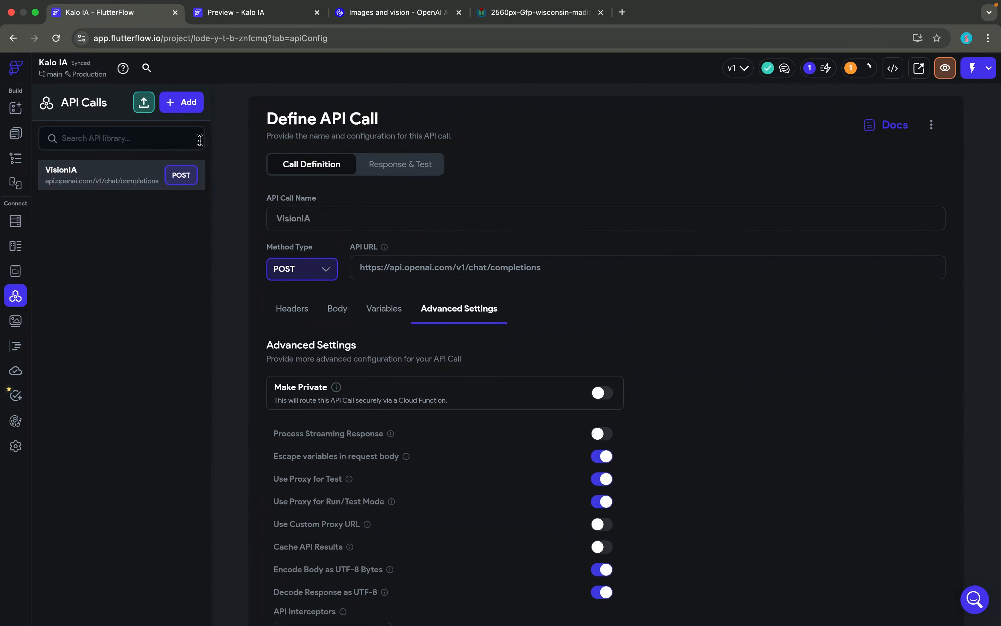
left_click(16, 133)
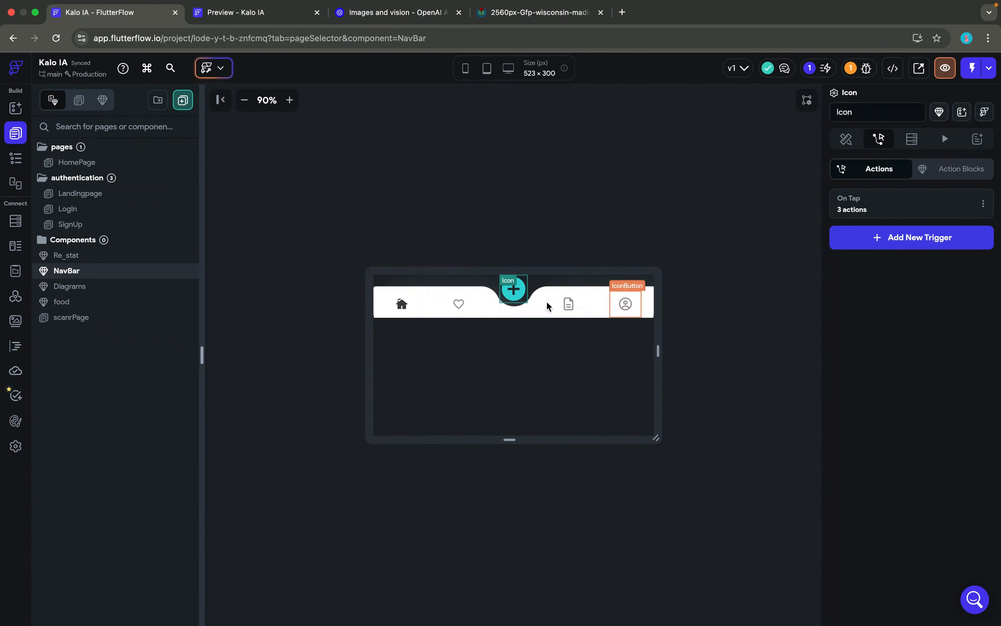
left_click(907, 209)
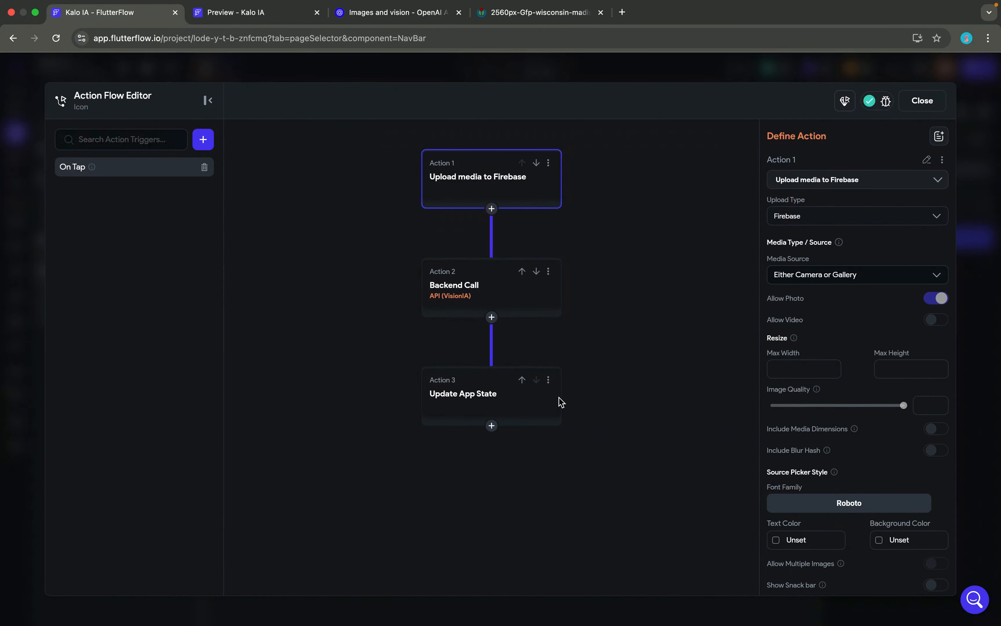
scroll(885, 443, "down", 3)
scroll(885, 443, "down", 2)
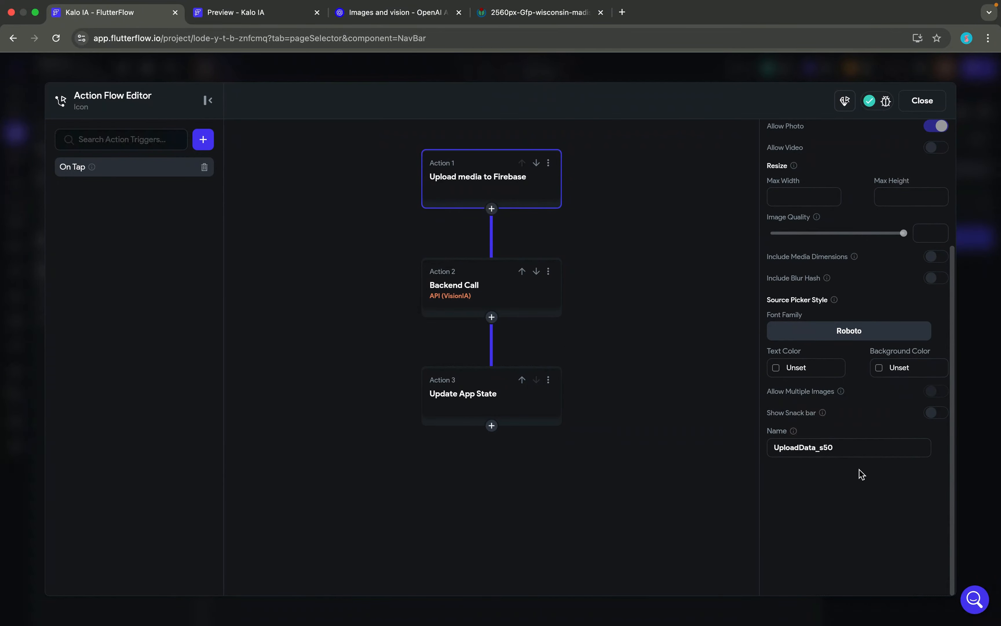
left_click(508, 404)
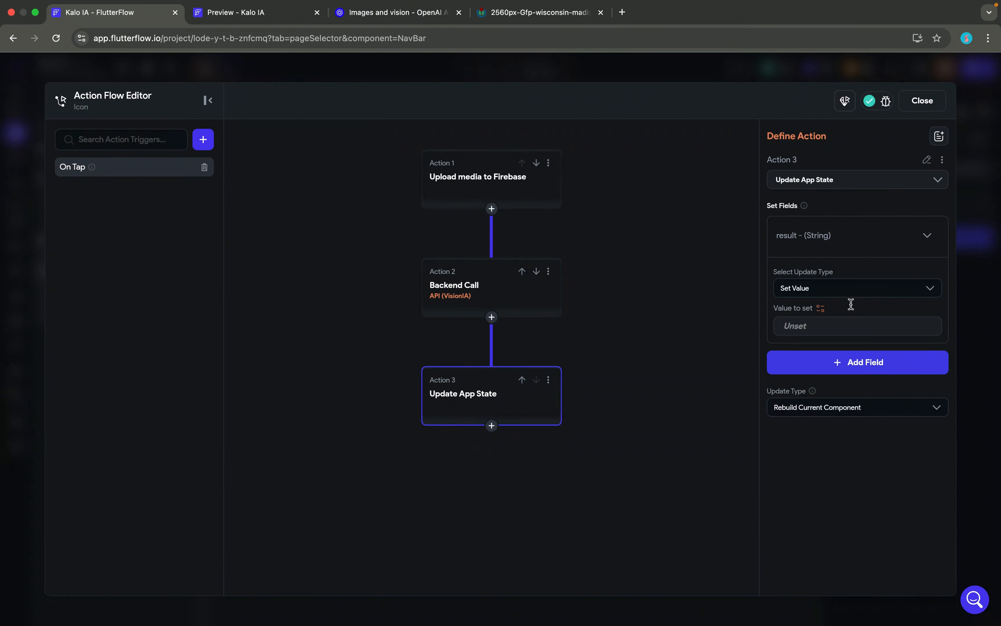
left_click(821, 308)
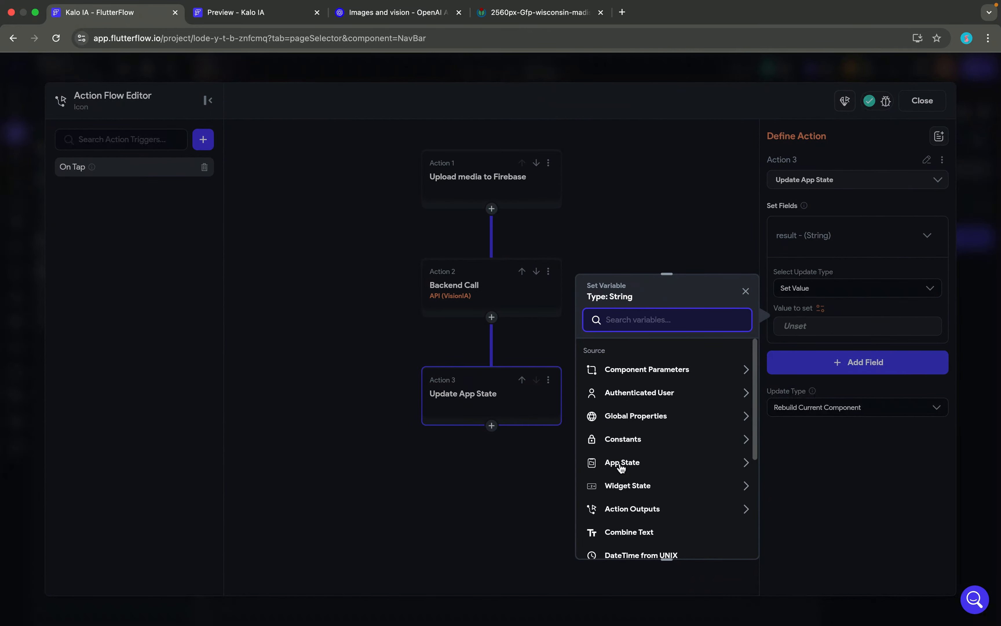
left_click(628, 511)
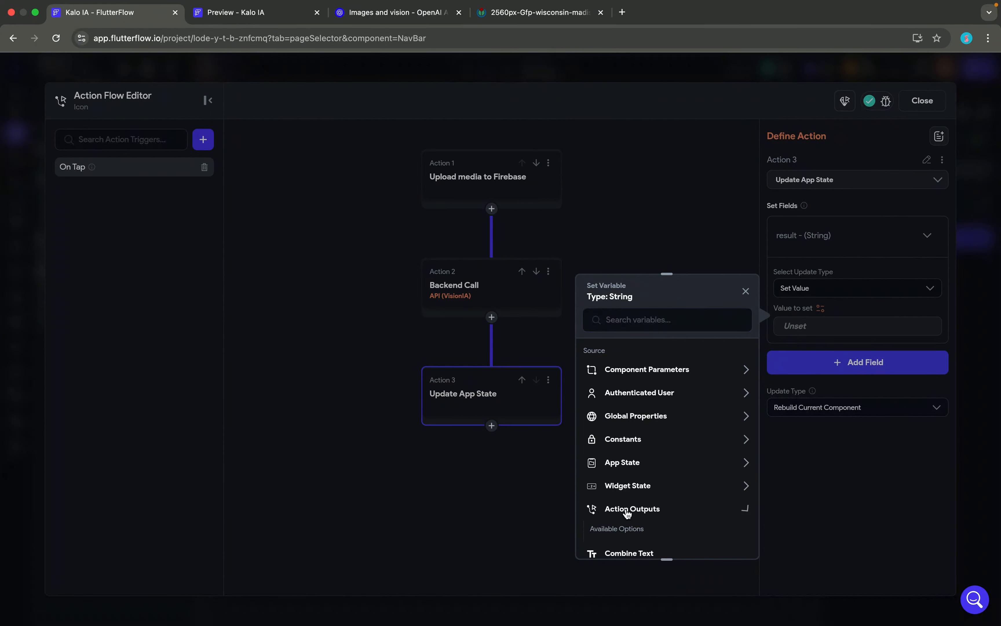
scroll(627, 513, "down", 3)
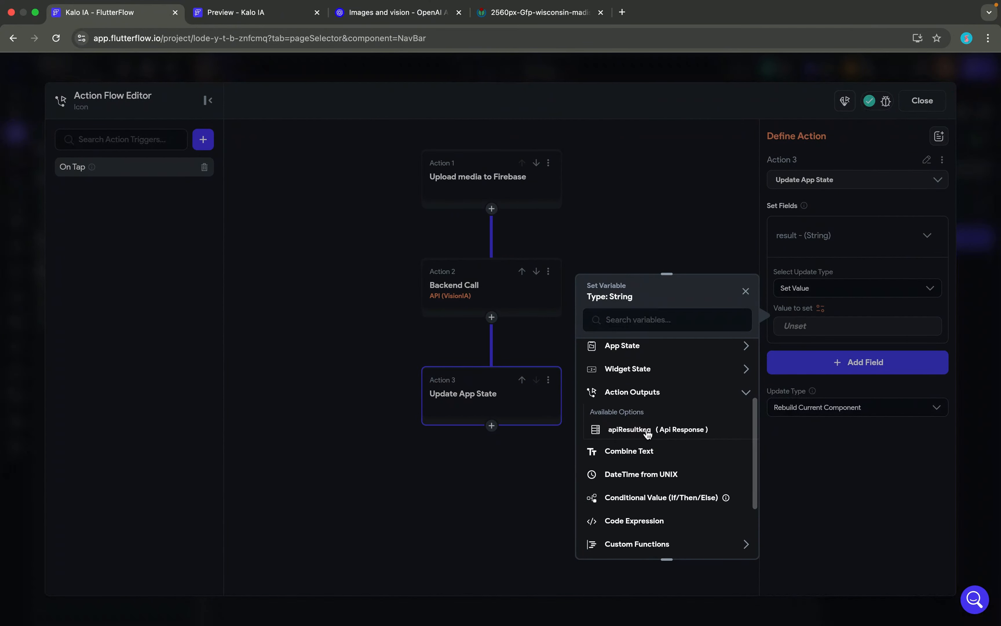
left_click(647, 431)
left_click(650, 393)
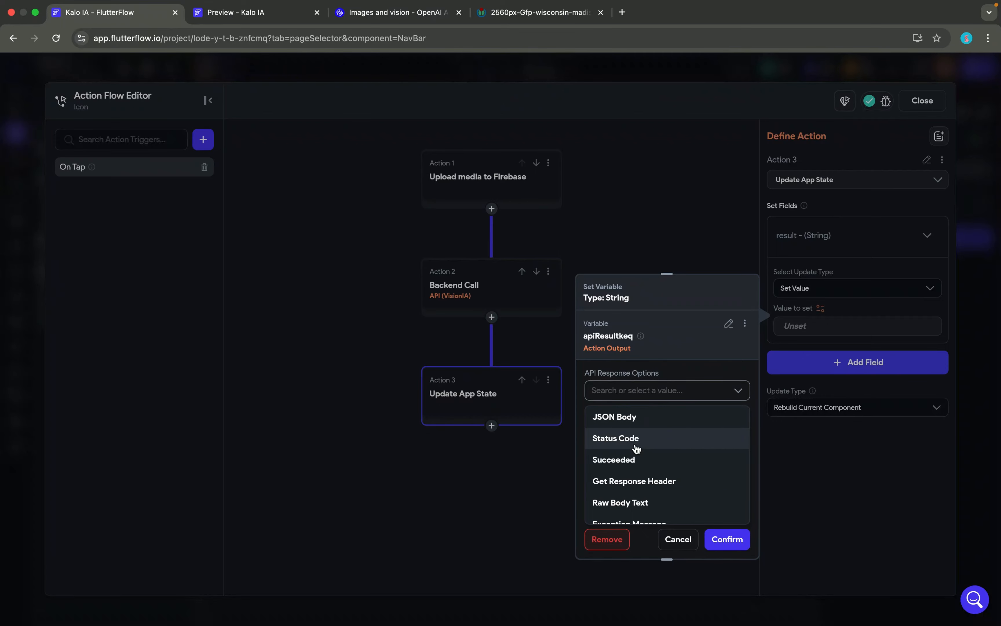
left_click(645, 417)
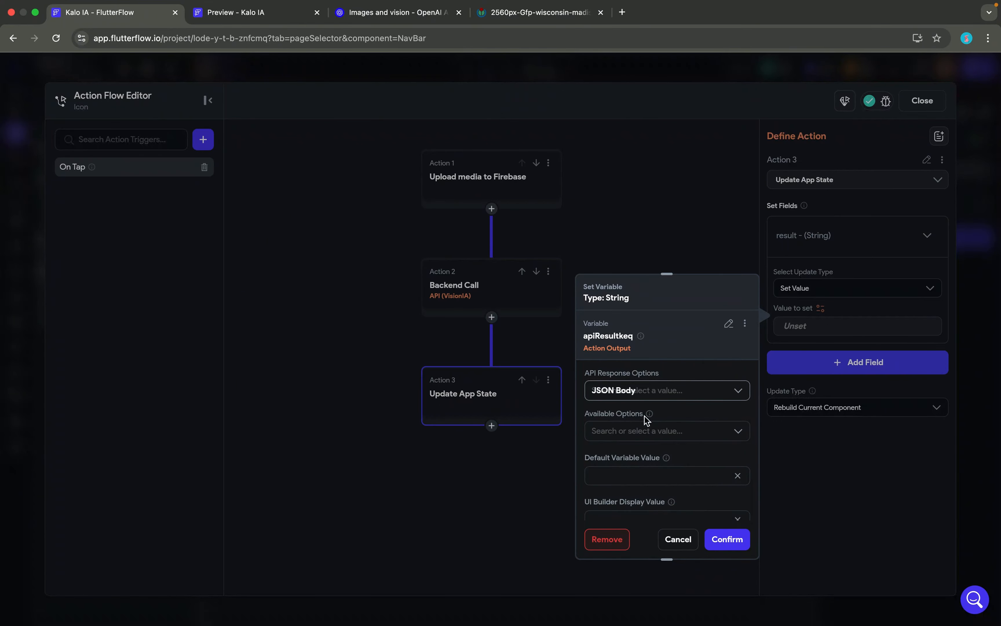
Set the result value to the Predefined Path DESCRIPTION, confirm it, and close the action flow.
left_click(635, 436)
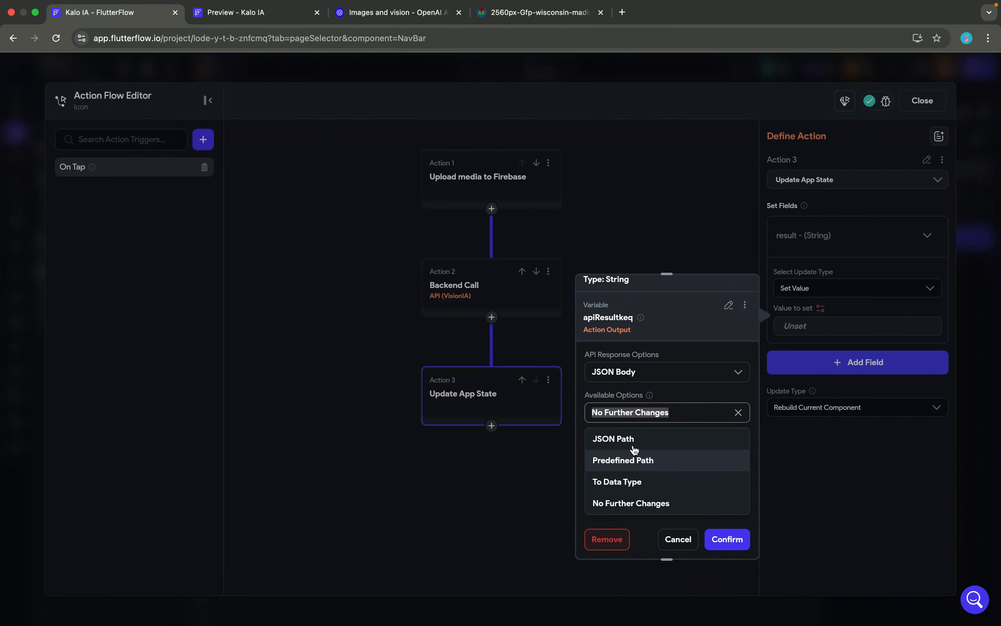
left_click(635, 440)
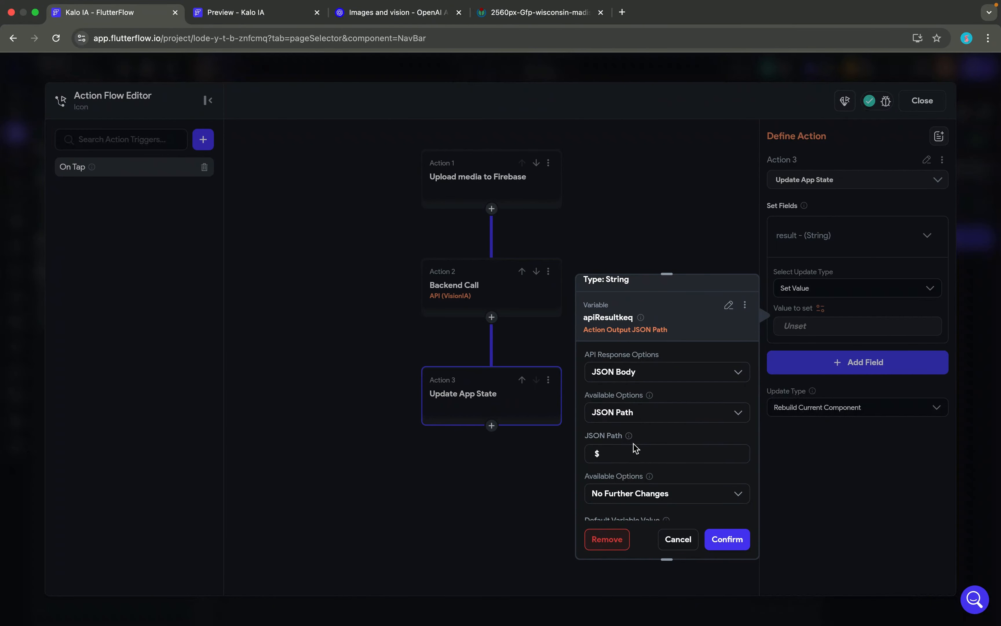
left_click(650, 415)
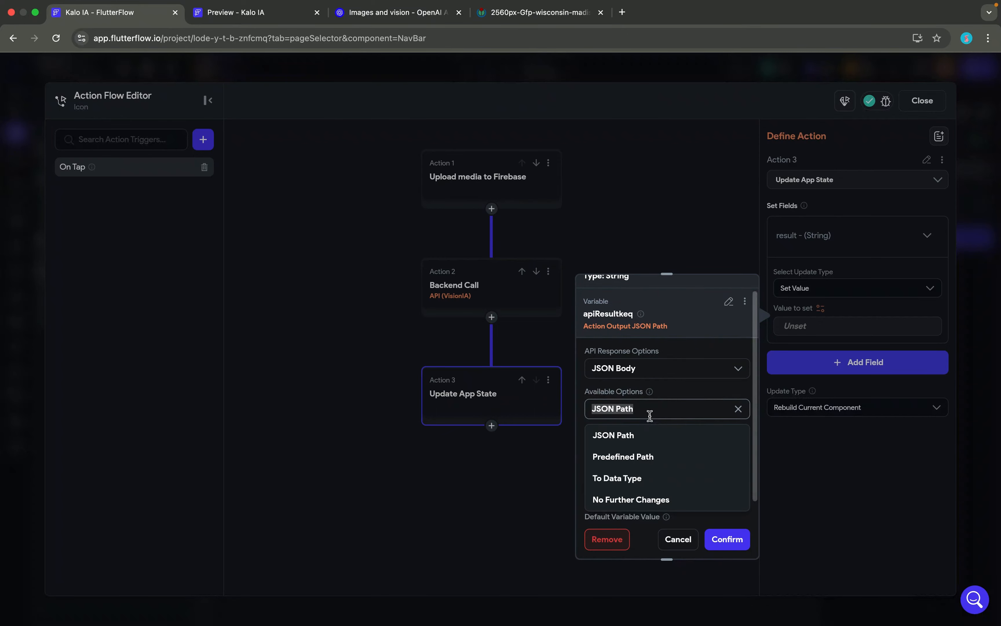
left_click(621, 462)
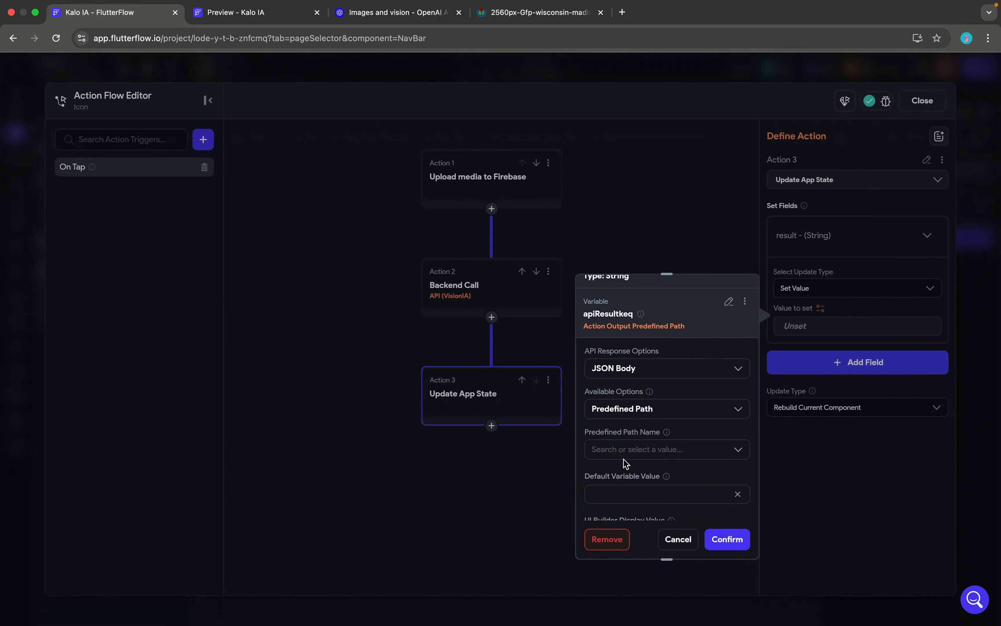
left_click(622, 451)
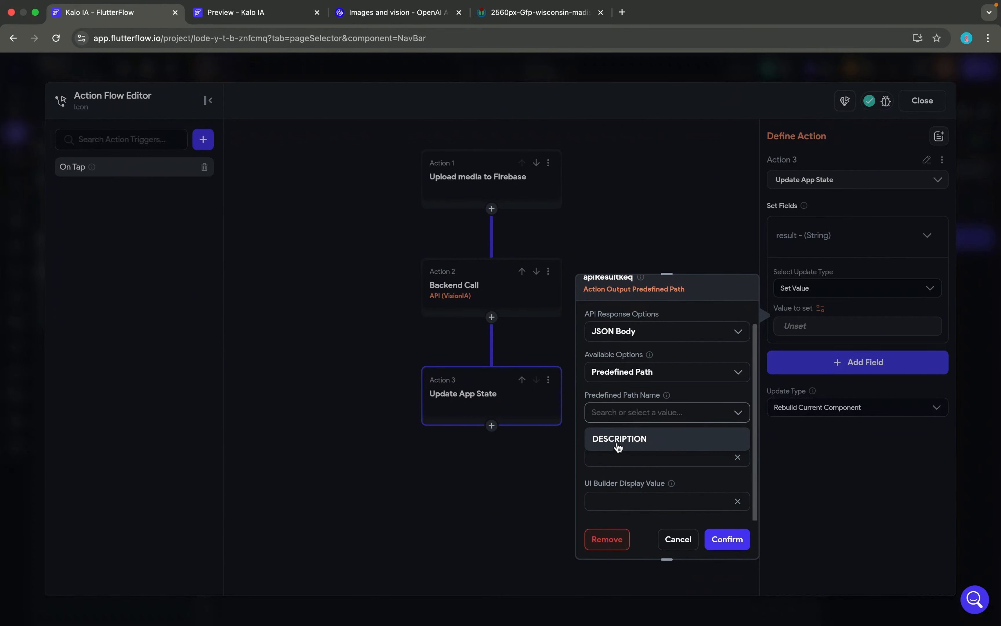
left_click(648, 446)
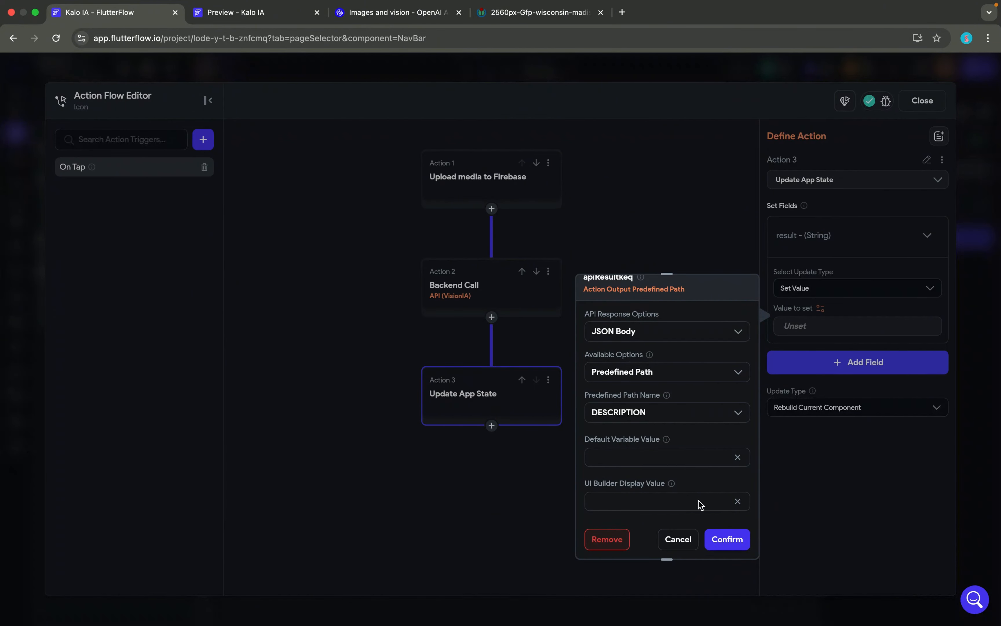
left_click(727, 539)
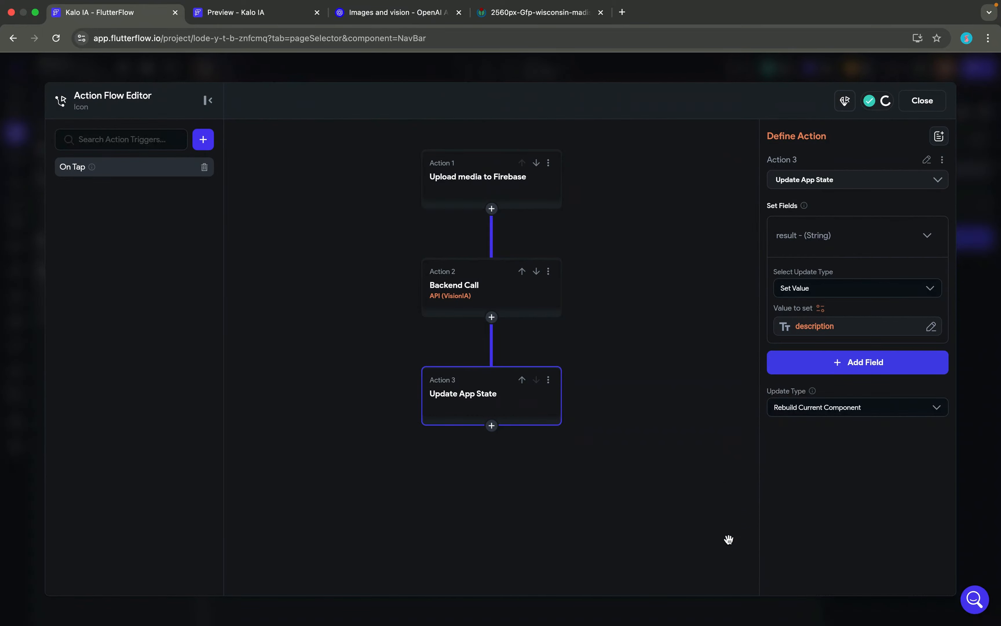
left_click(993, 422)
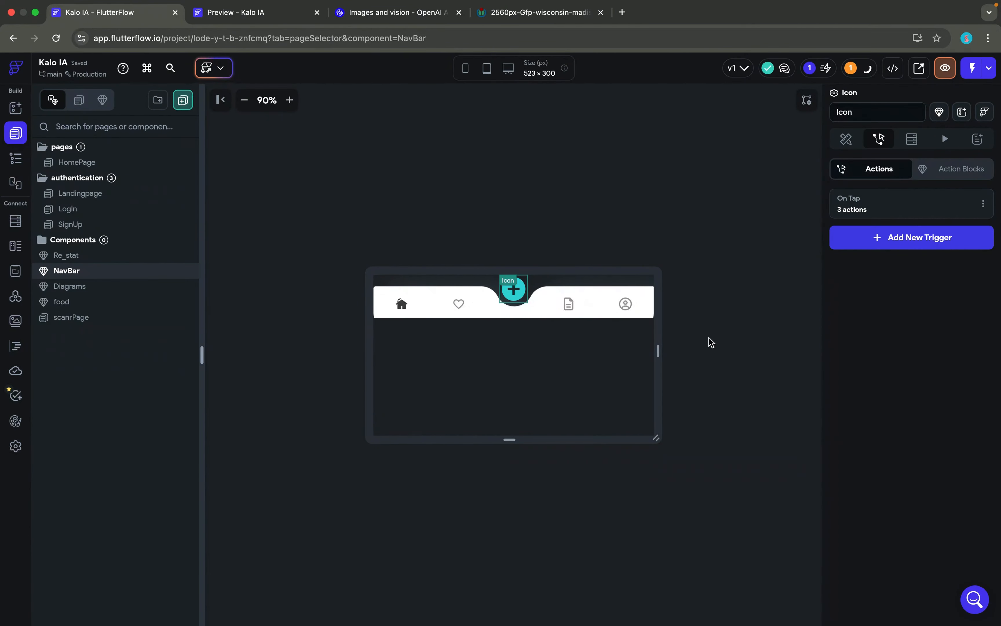
Open scanrPage, select the whole page in its widget tree, and add a page parameter.
left_click(76, 163)
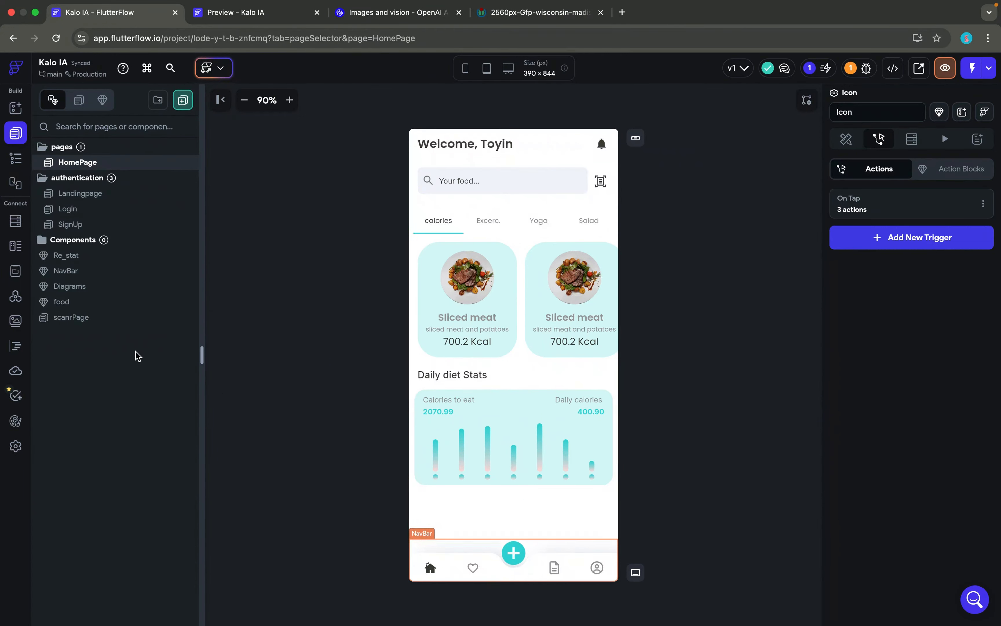
left_click(71, 317)
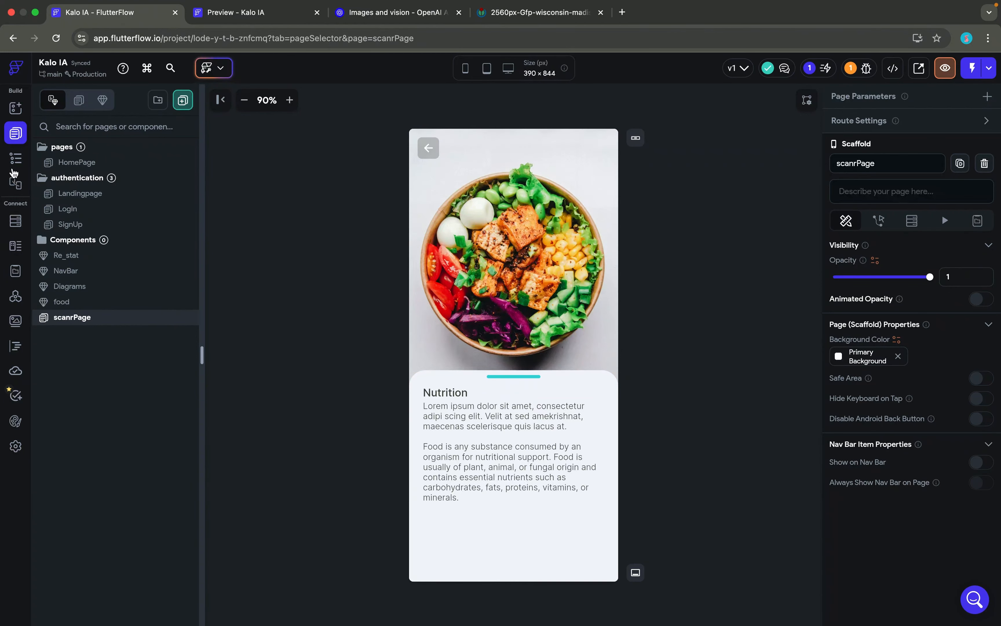
left_click(16, 158)
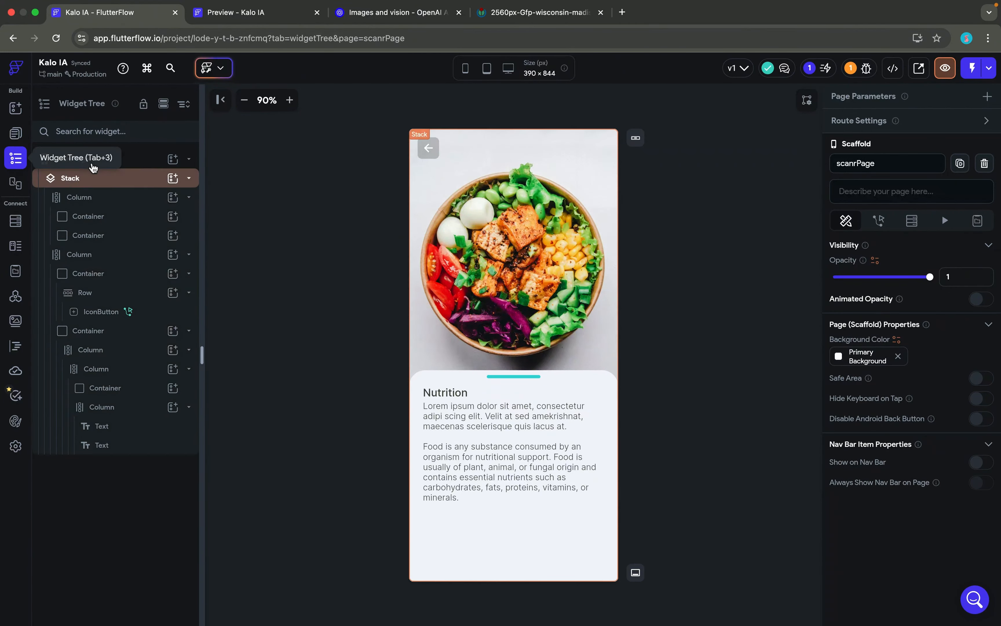
left_click(131, 160)
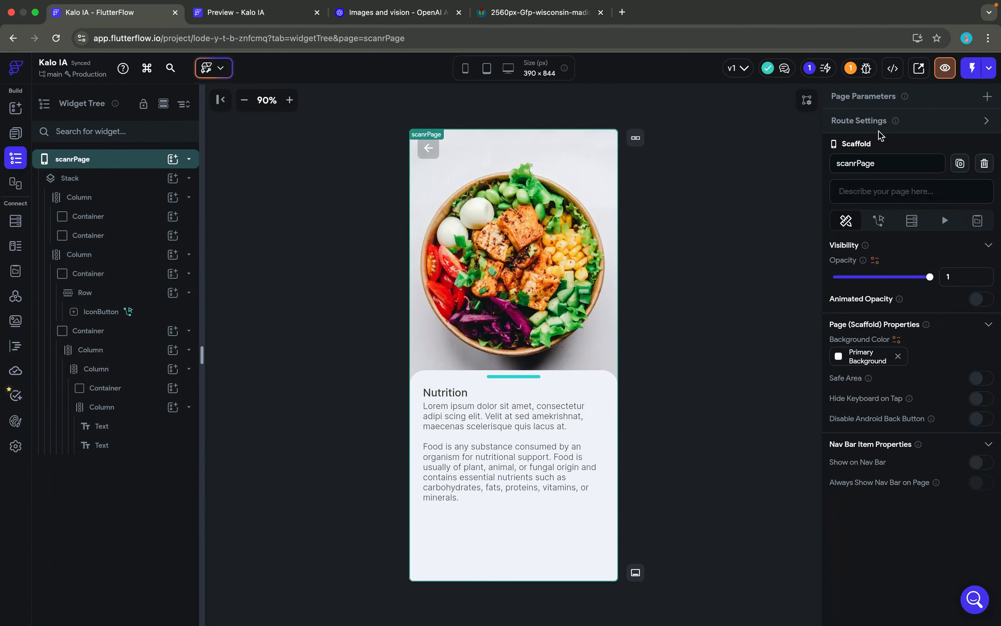
left_click(987, 97)
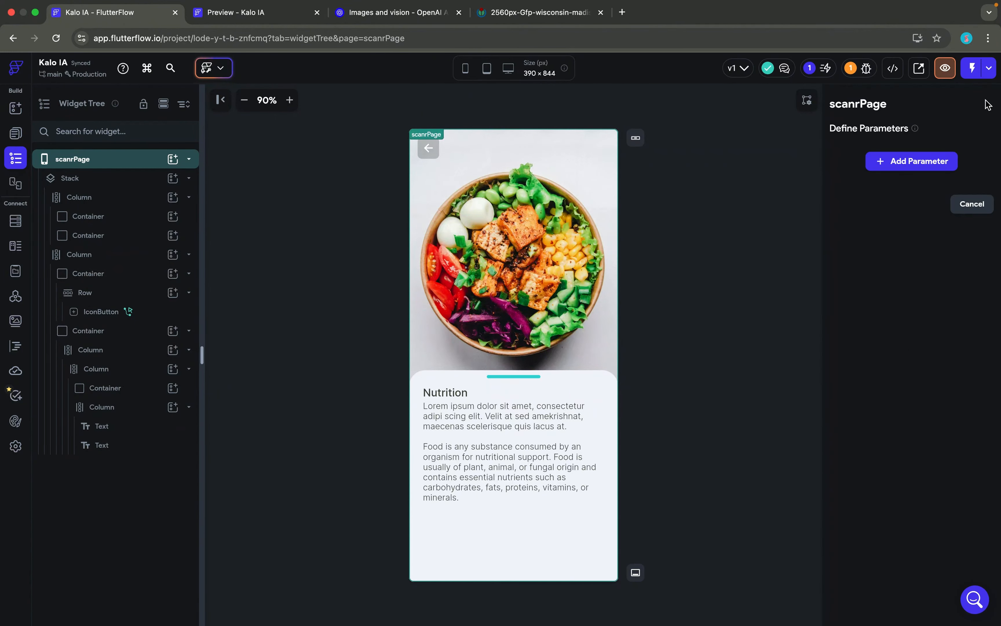
left_click(903, 163)
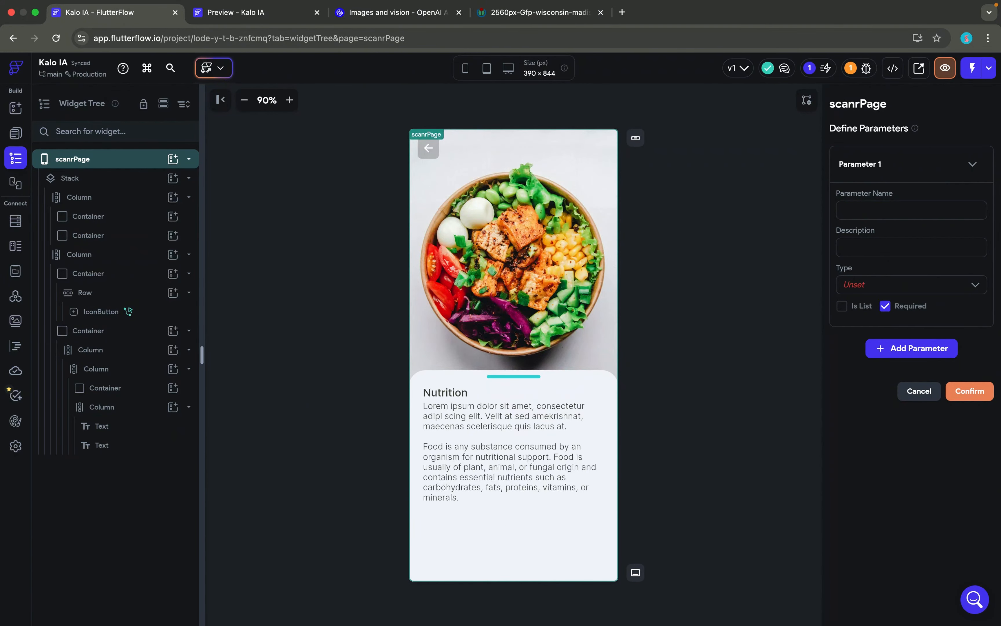
Name scanrPage's first parameter iMAGE and set its type to ImagePath.
type("IMAGE")
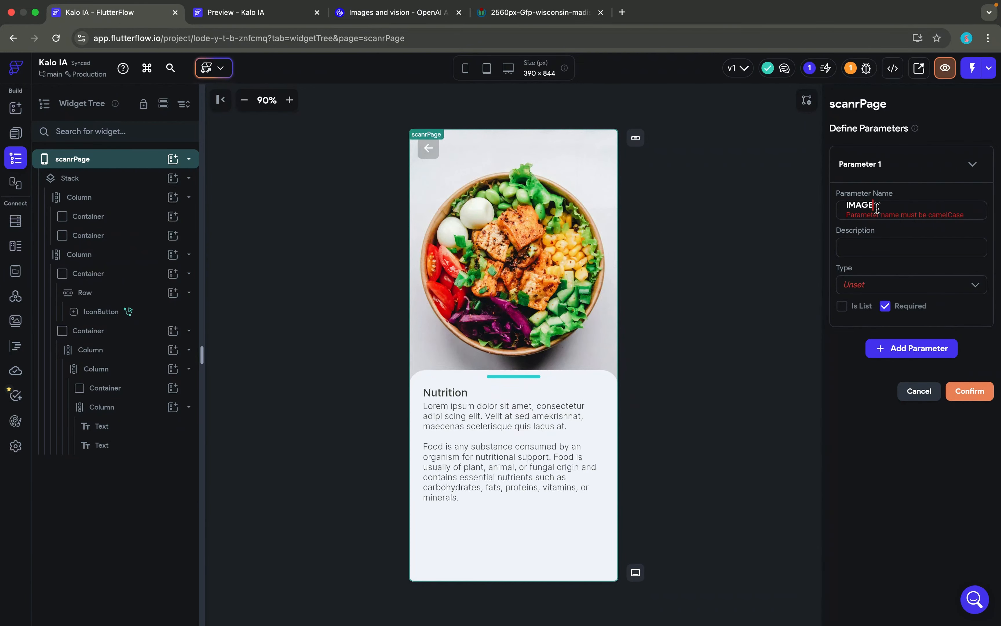
left_click_drag(878, 206, 844, 204)
key("Left")
key("Delete")
type("I")
key("BackSpace")
type("i")
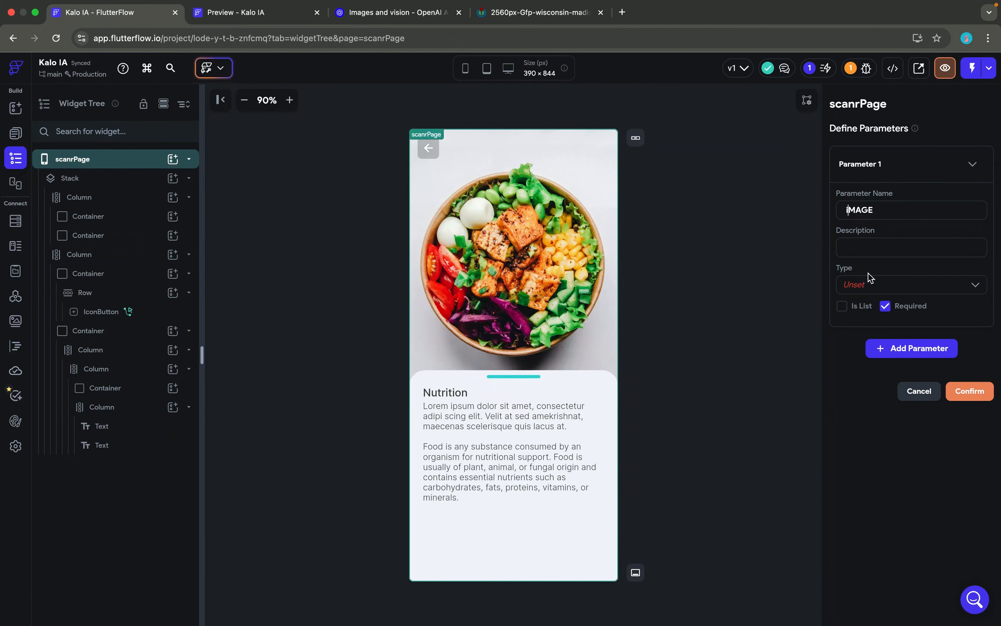
left_click(865, 283)
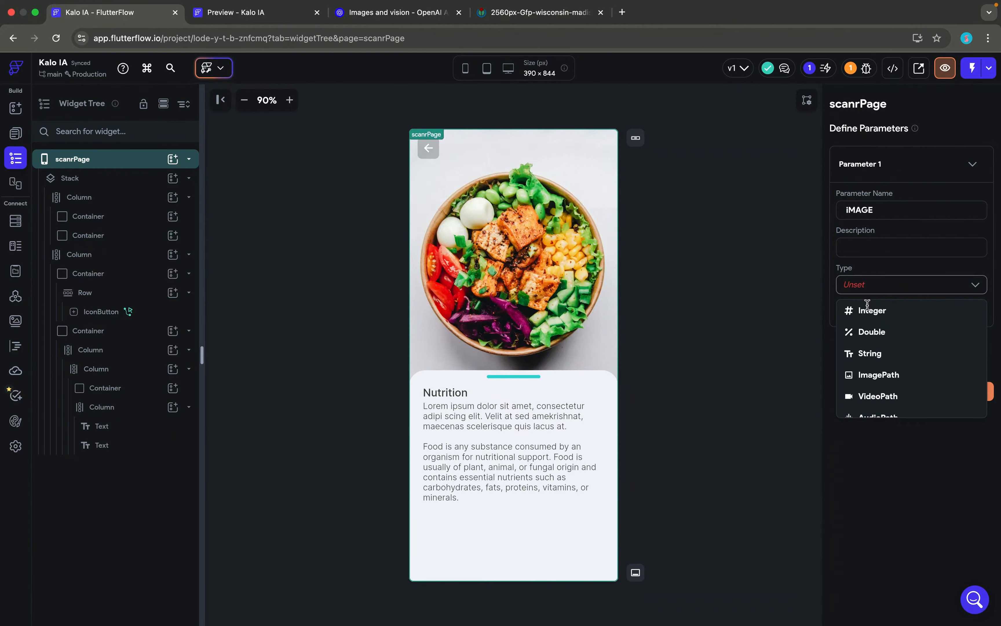
left_click(889, 377)
Add a second scanrPage parameter named description with the type String.
left_click(893, 383)
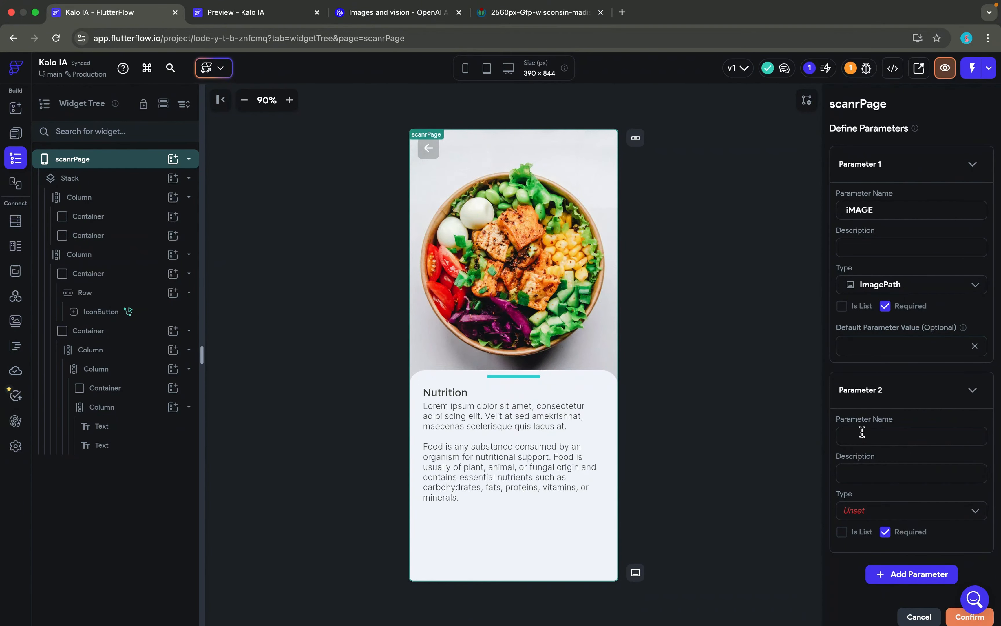
type("description")
left_click(882, 512)
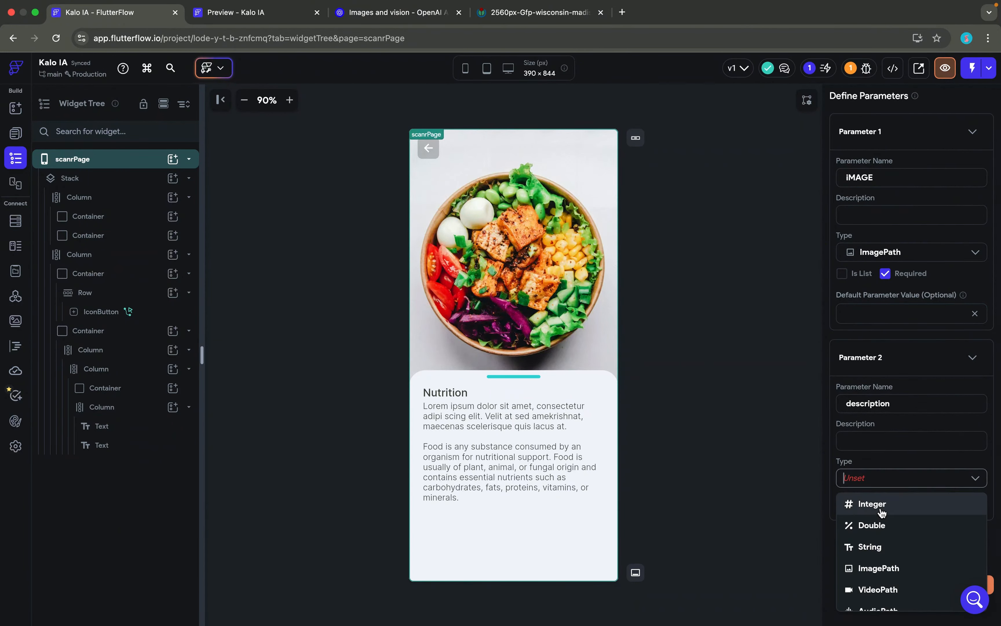
left_click(883, 546)
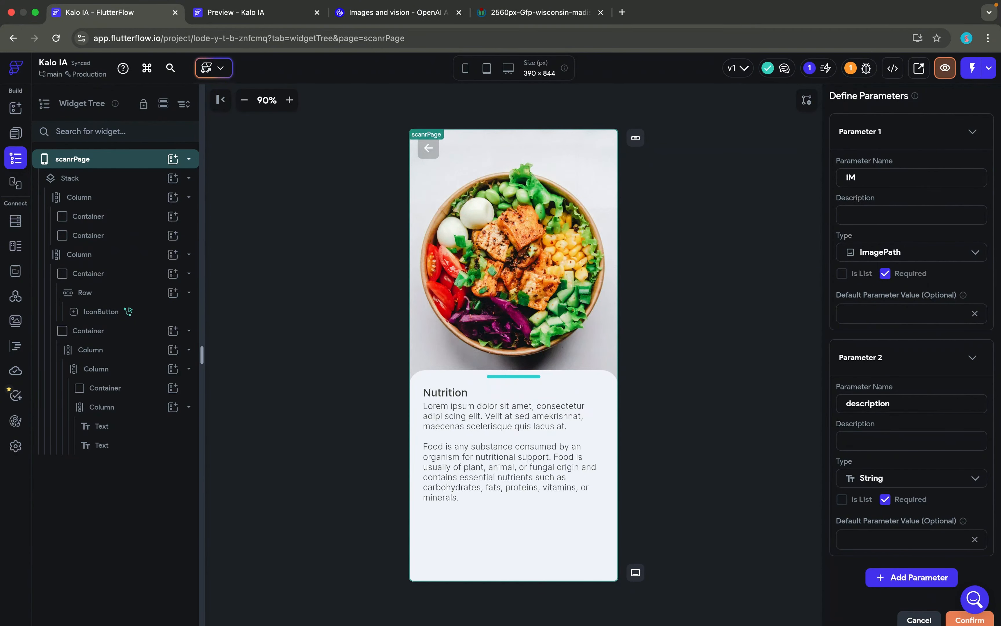
Rename scanrPage's first parameter to image in all lowercase.
key("BackSpace")
type("mage")
scroll(926, 484, "down", 3)
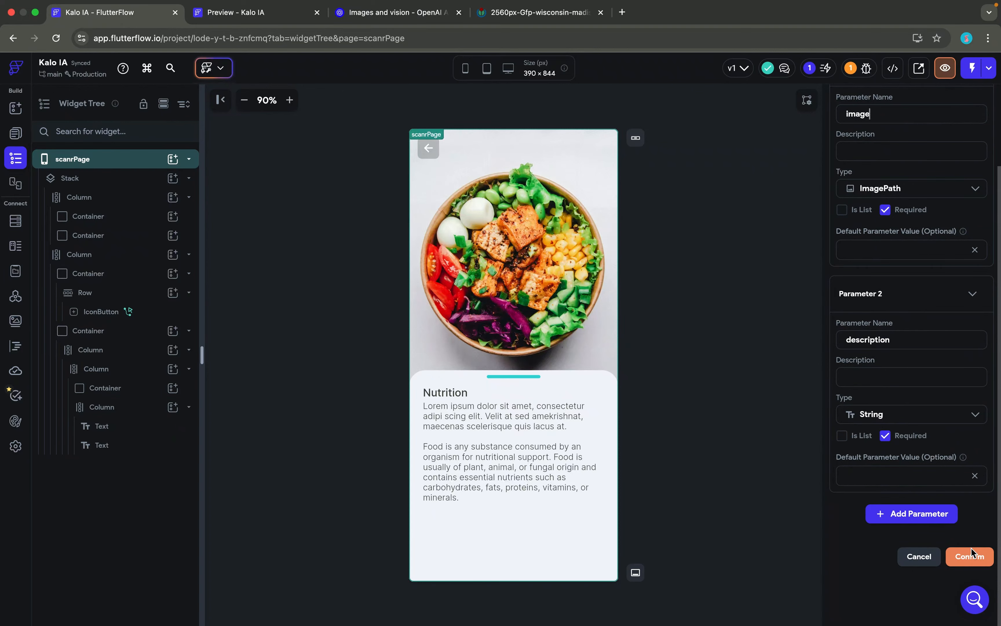
Save scanrPage's page parameters and go to the background image settings of the first container in the first column.
left_click(971, 557)
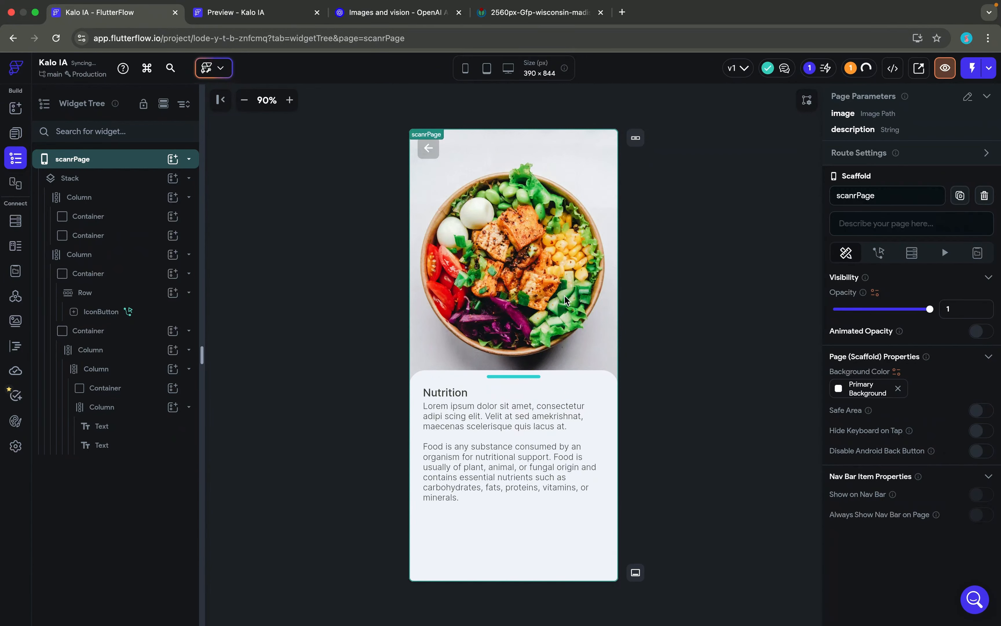
left_click(575, 305)
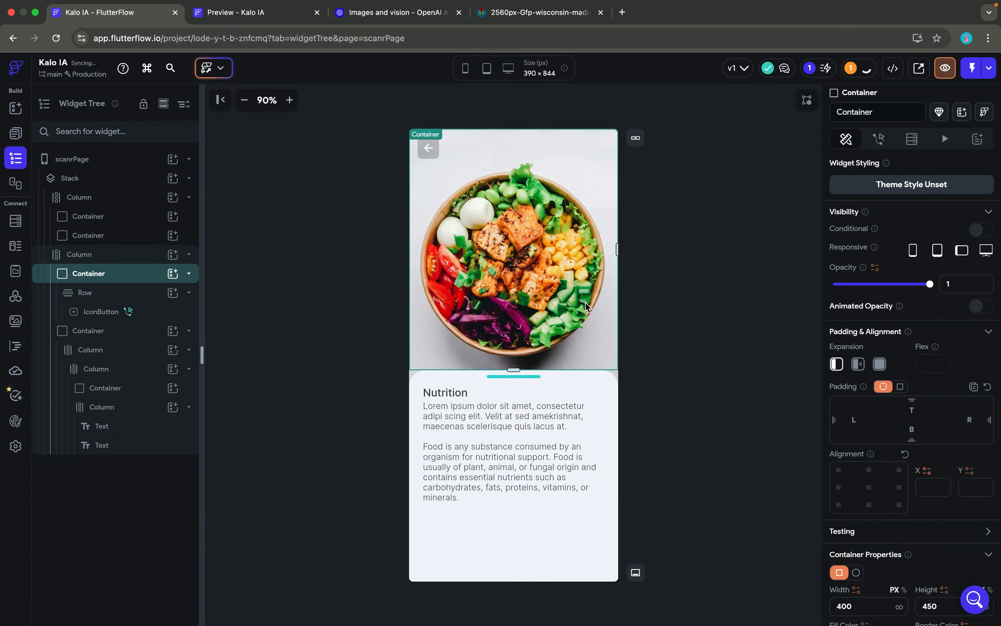
left_click(113, 220)
scroll(983, 389, "down", 8)
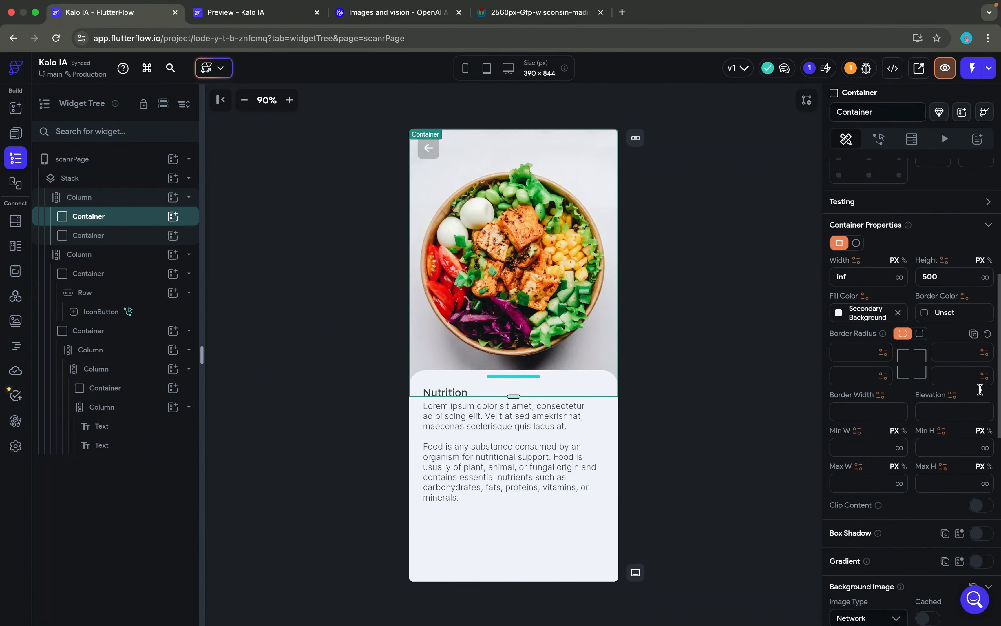
scroll(978, 401, "down", 6)
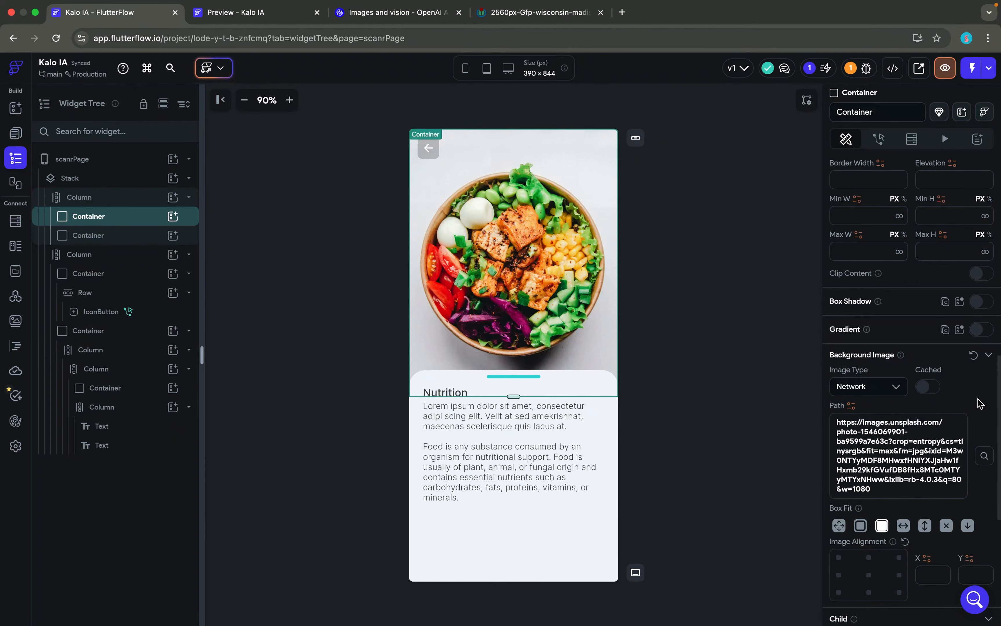
Set the container's background image path from the image page parameter.
left_click(889, 482)
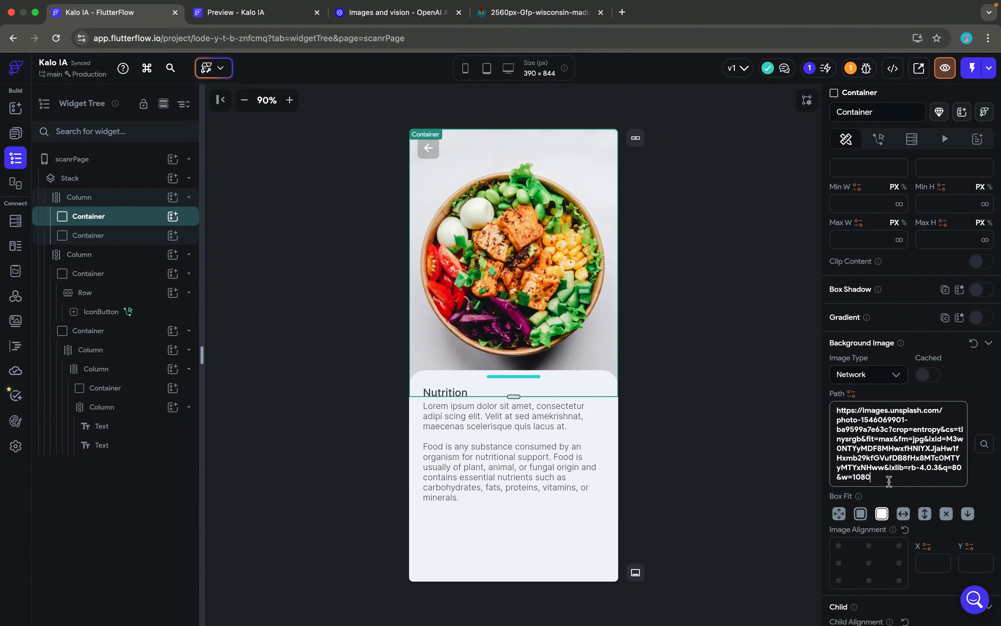
key("super+a")
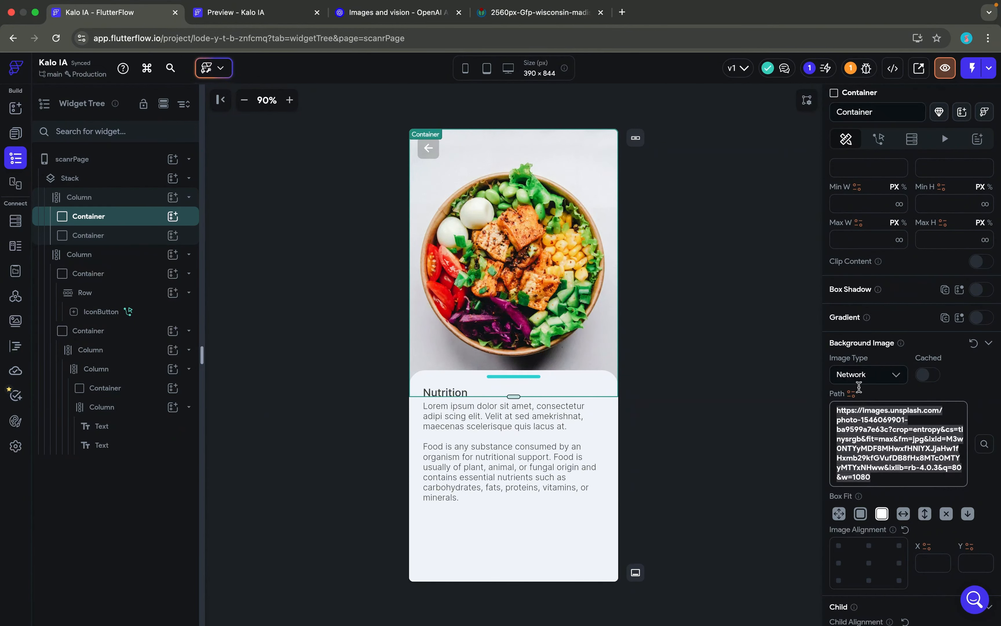
left_click(852, 394)
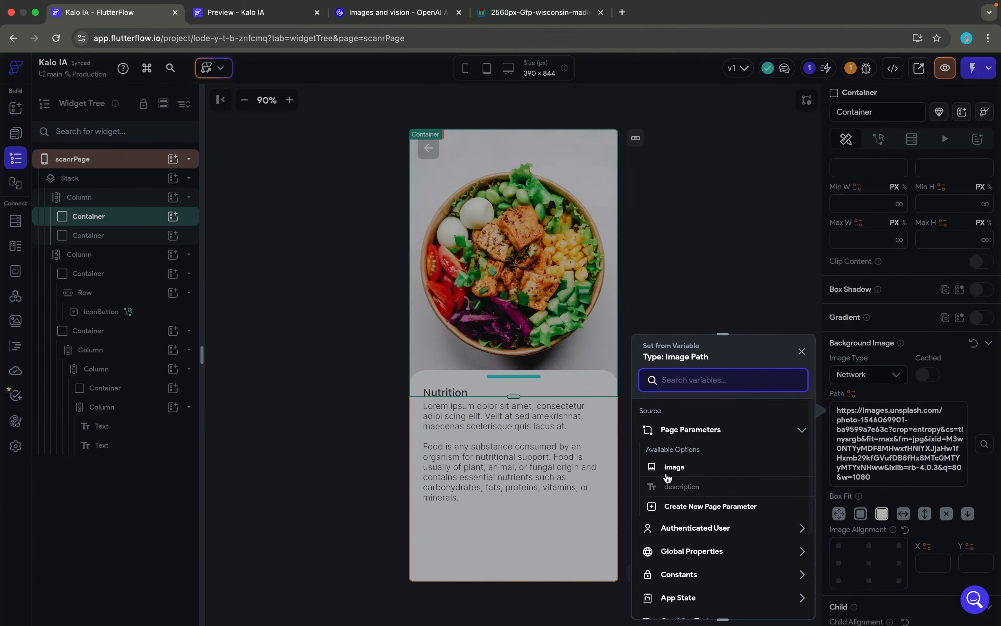
left_click(671, 467)
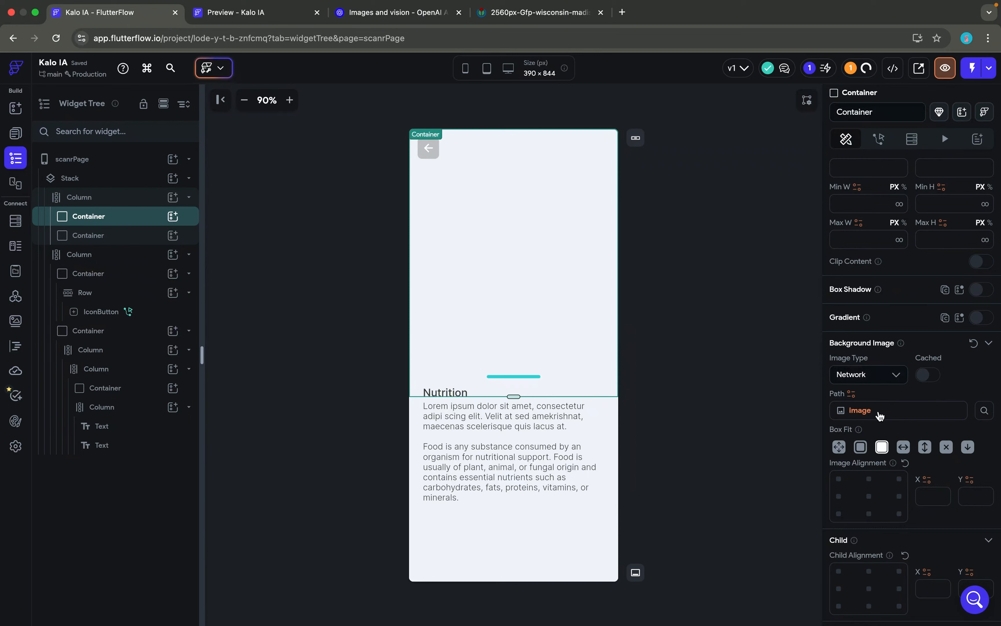
left_click(860, 410)
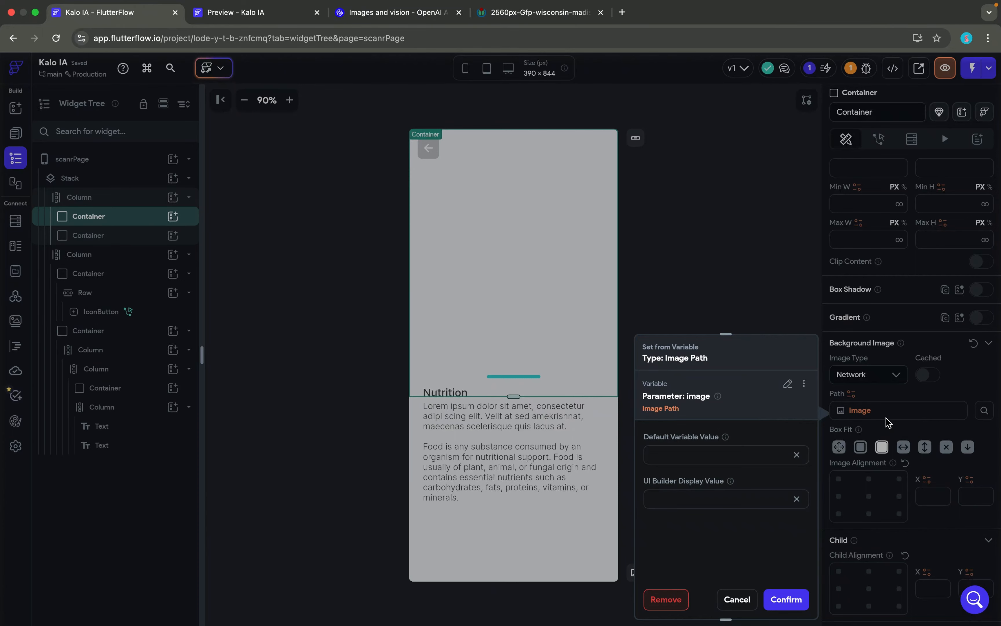
left_click(887, 422)
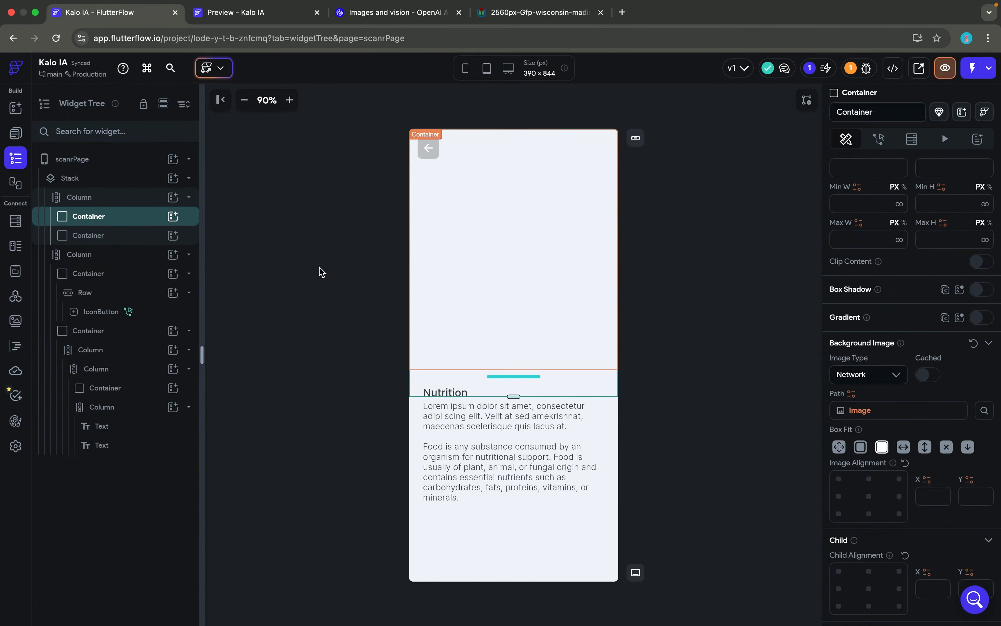
Remove the image variable from the first container's background image path.
left_click(71, 160)
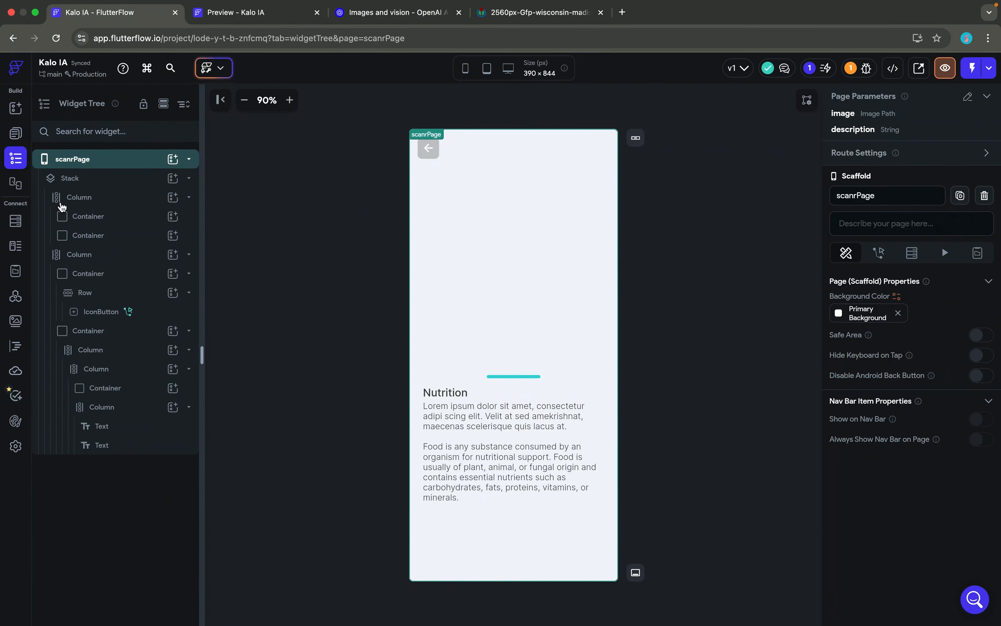
left_click(527, 307)
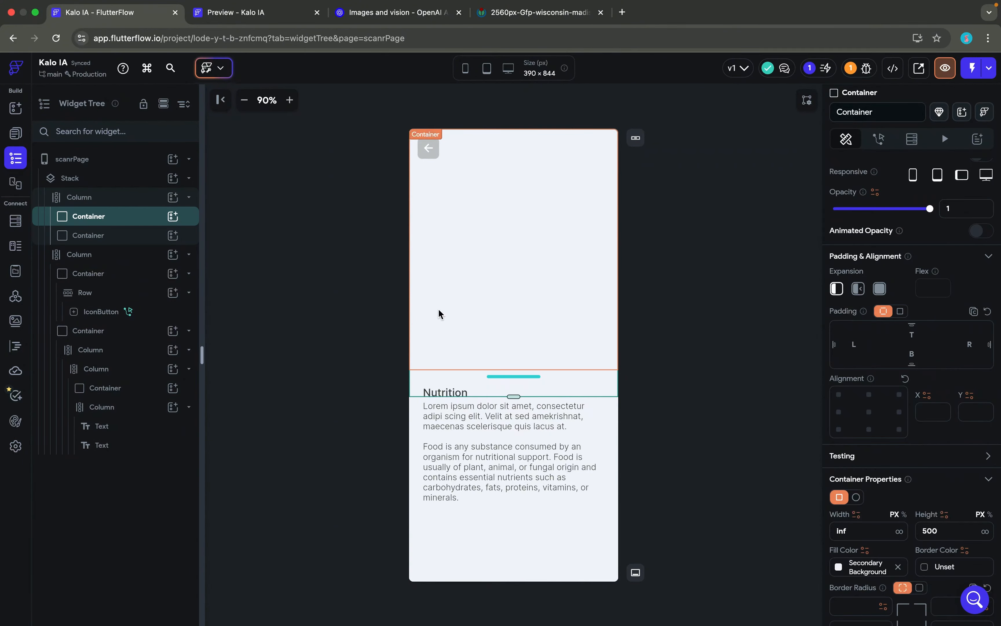
scroll(942, 491, "down", 1)
scroll(942, 490, "down", 5)
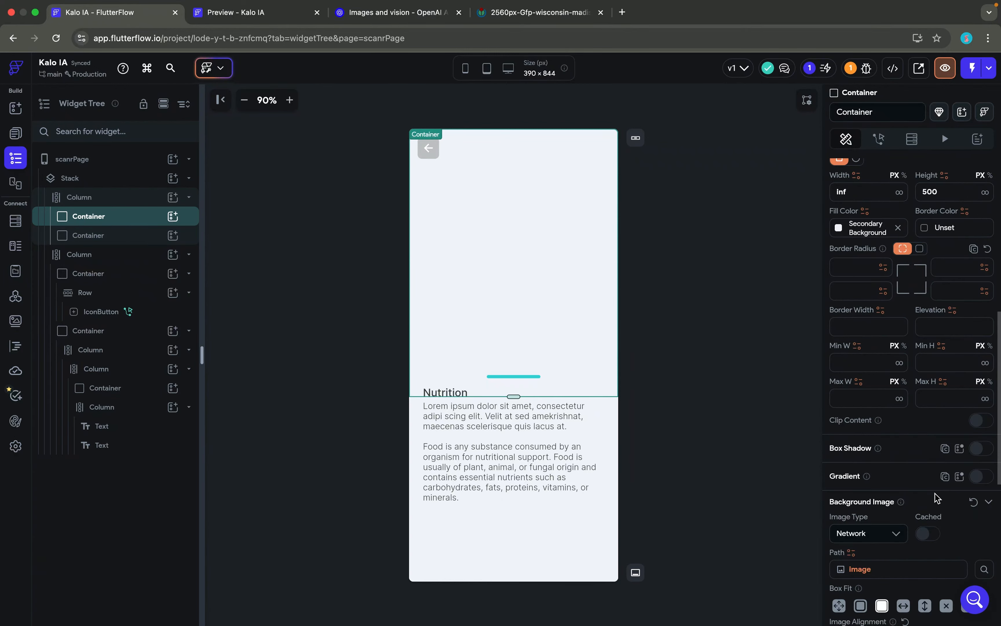
left_click(868, 570)
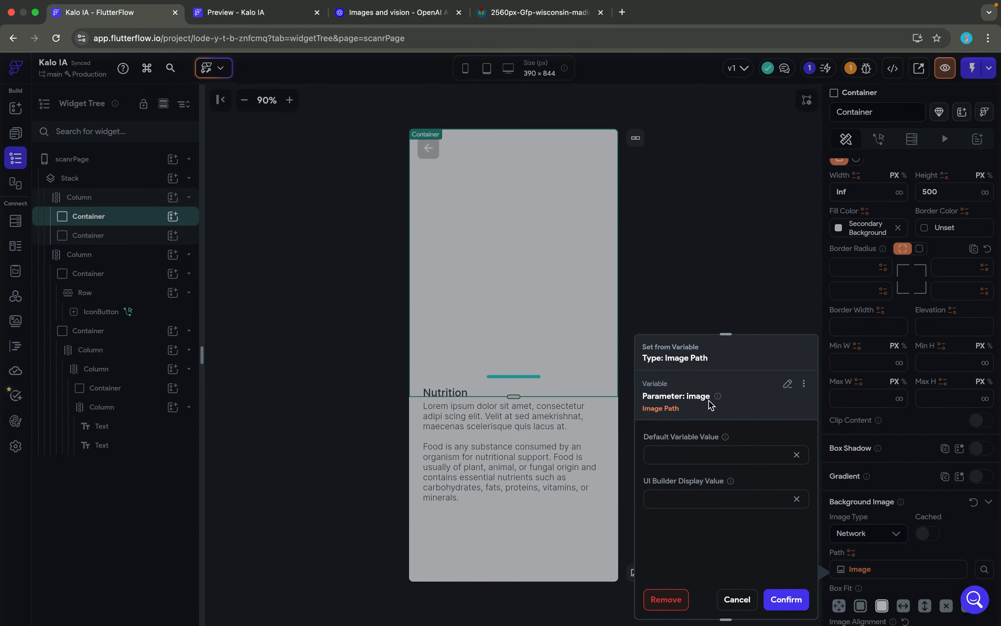
left_click(666, 599)
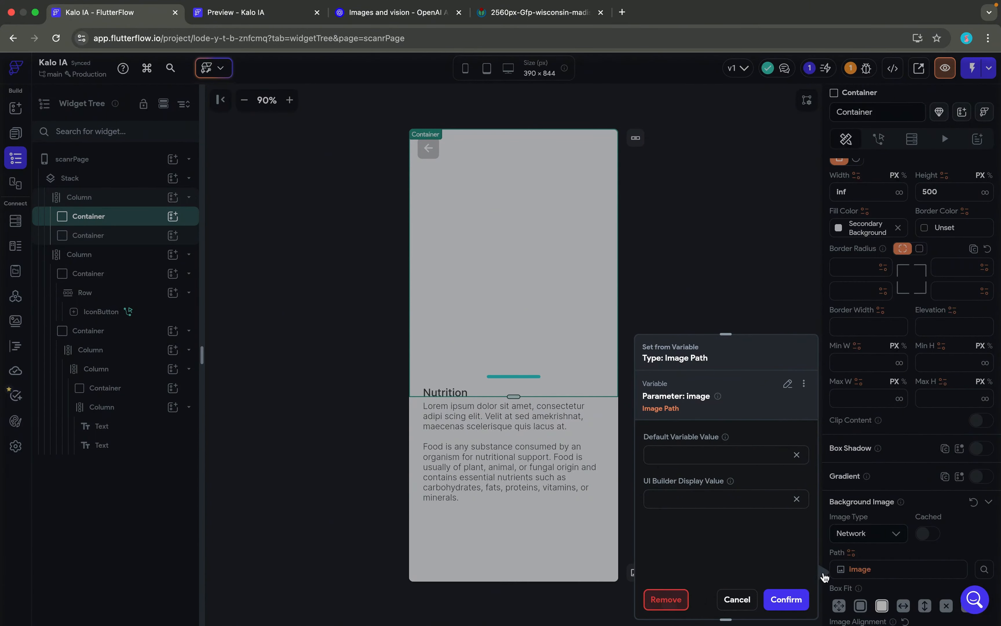
scroll(877, 564, "down", 5)
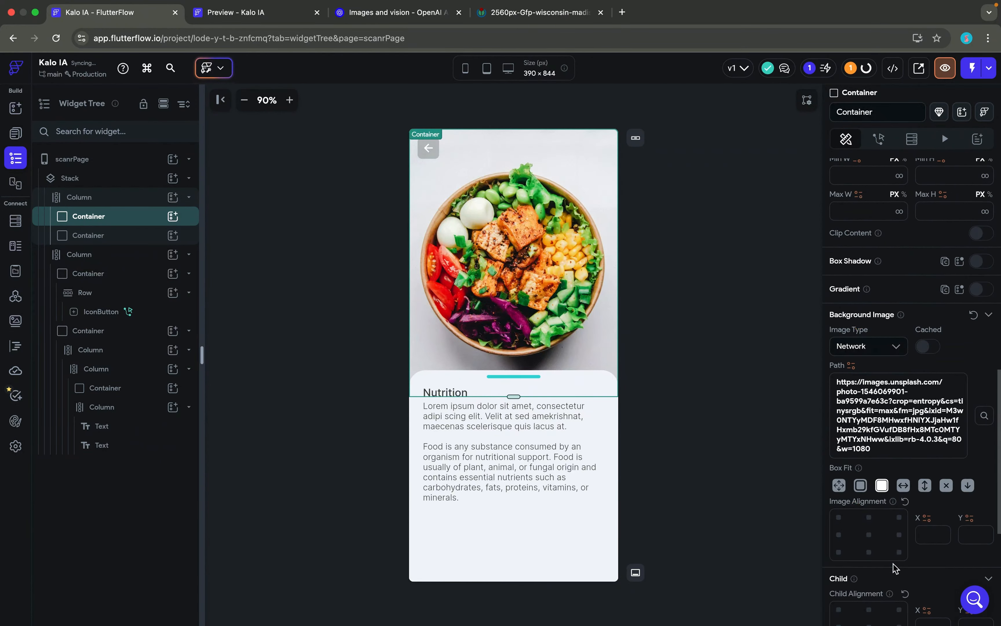
Bind the container's background image path to the image page parameter, using its original Unsplash URL as the default variable value.
left_click_drag(872, 437, 837, 364)
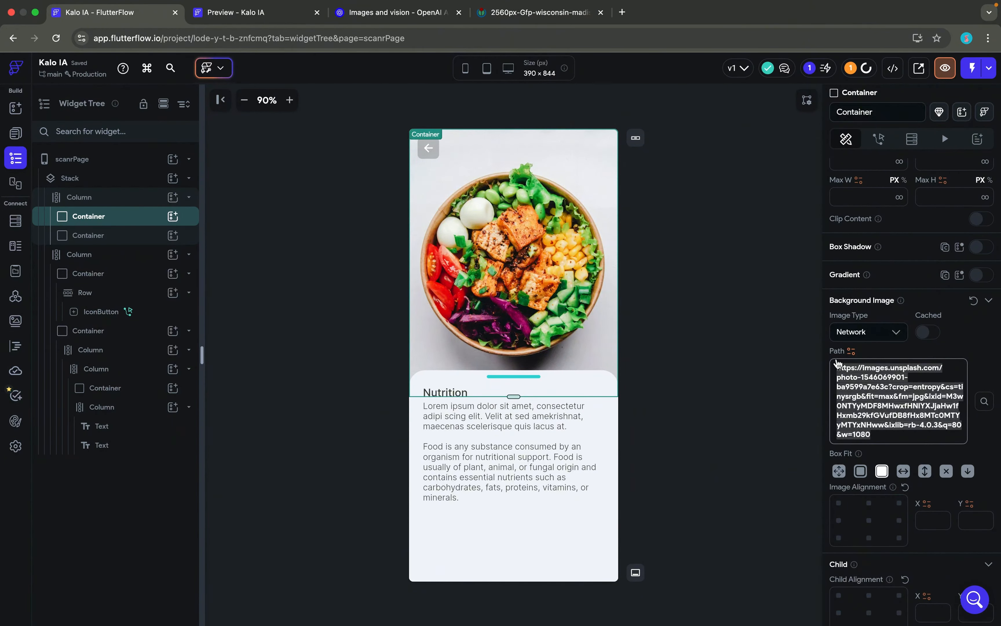
left_click(851, 350)
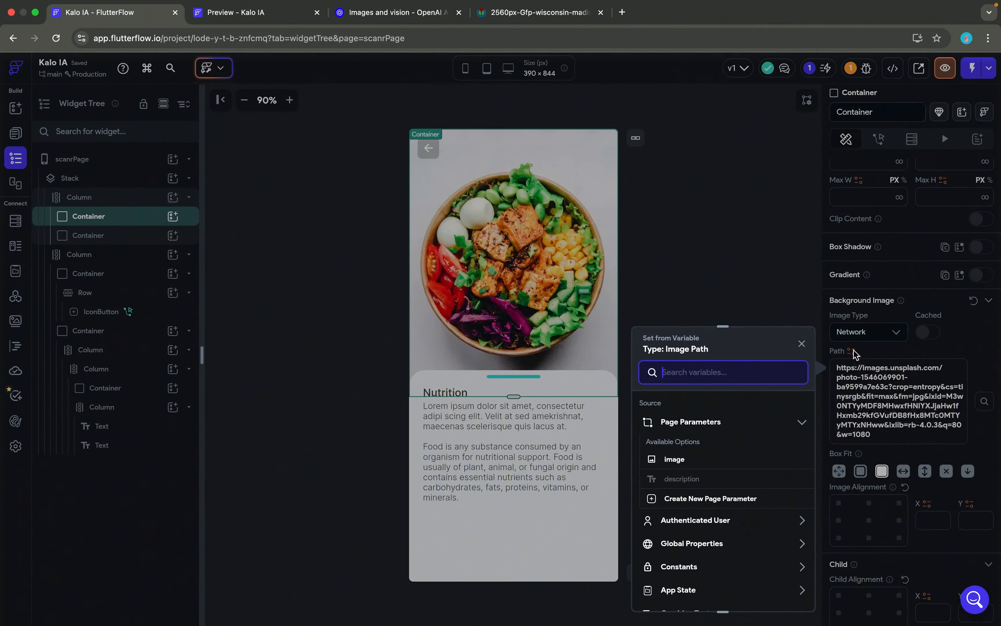
left_click(674, 460)
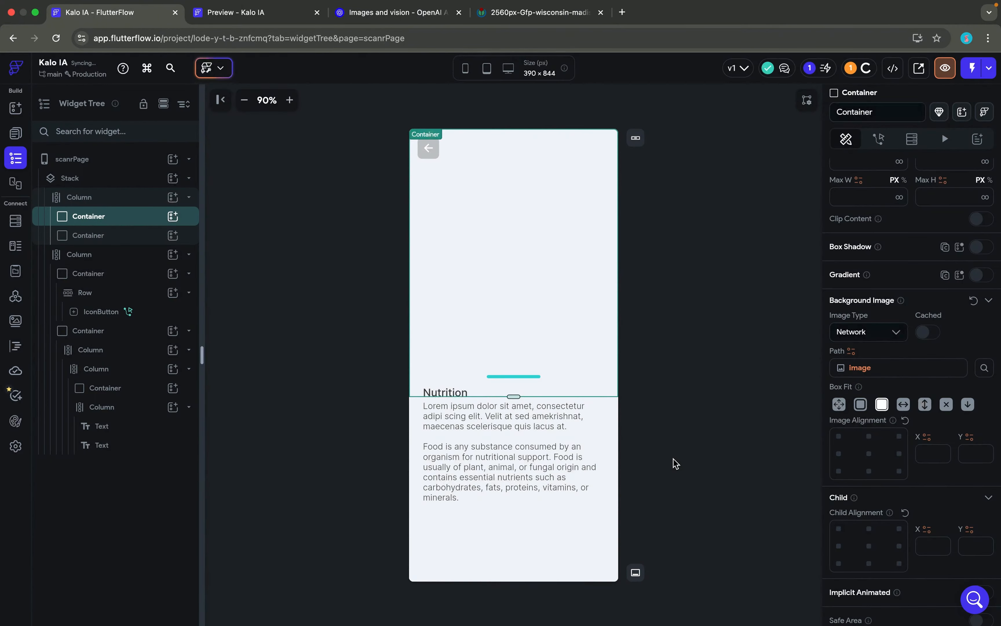
left_click(872, 369)
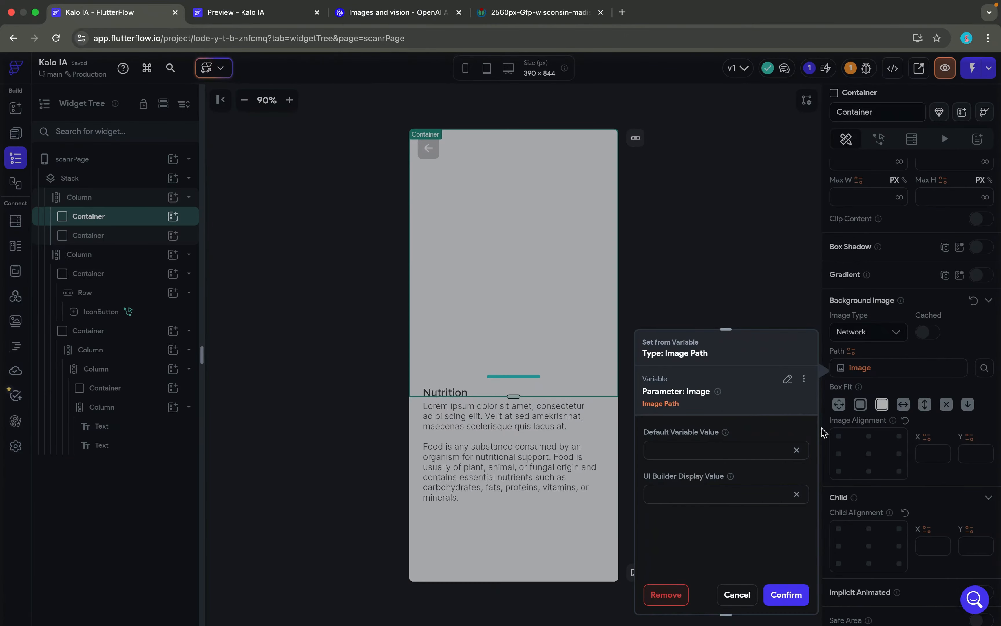
left_click(739, 446)
key("cmd+v")
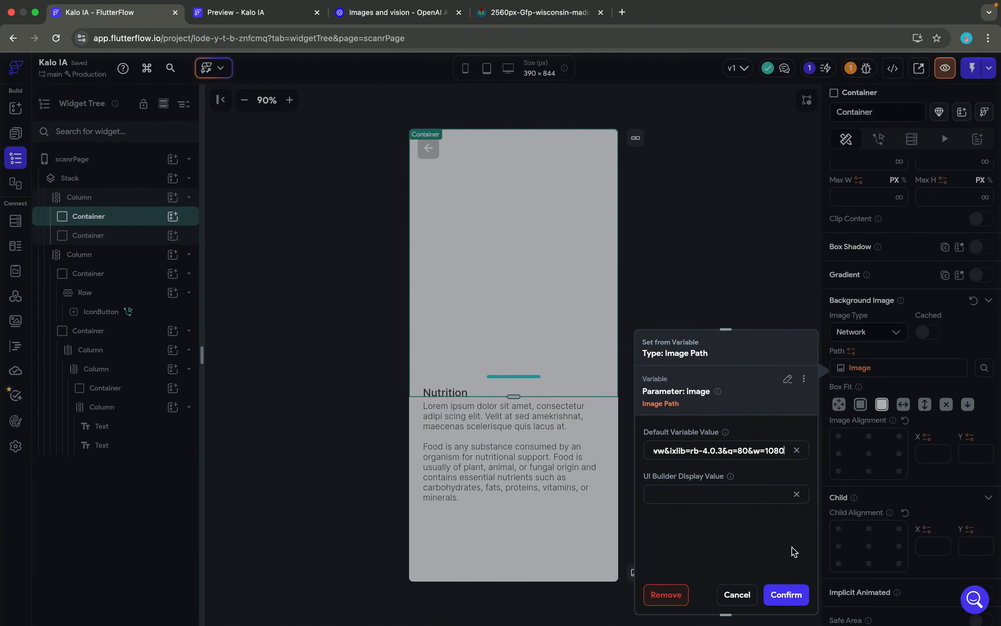
left_click(788, 596)
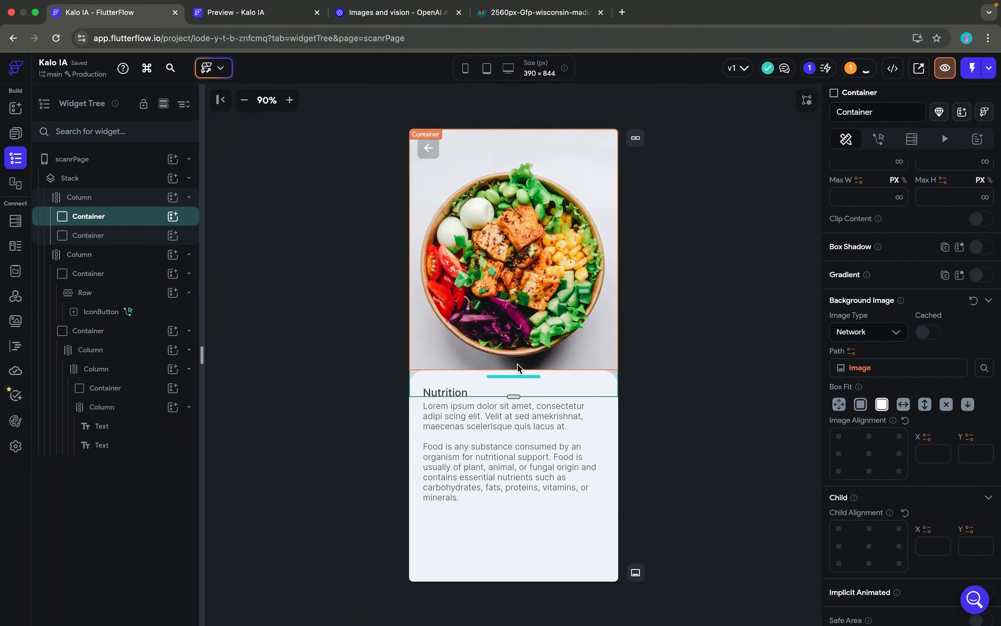
Bind the text below the Nutrition heading to the description page parameter, using its existing placeholder text as the default variable value.
left_click(507, 455)
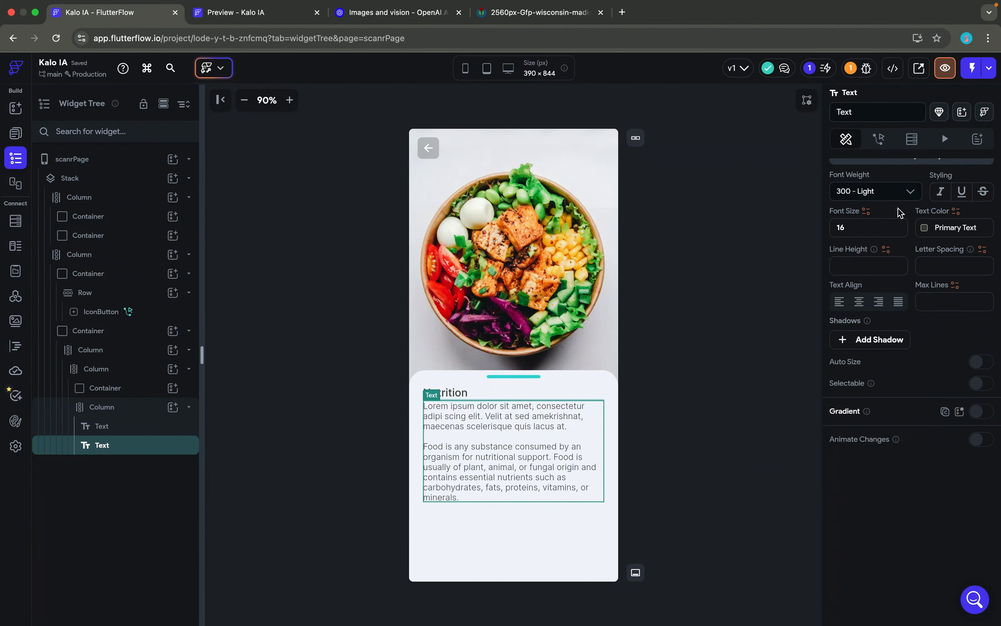
scroll(894, 197, "up", 10)
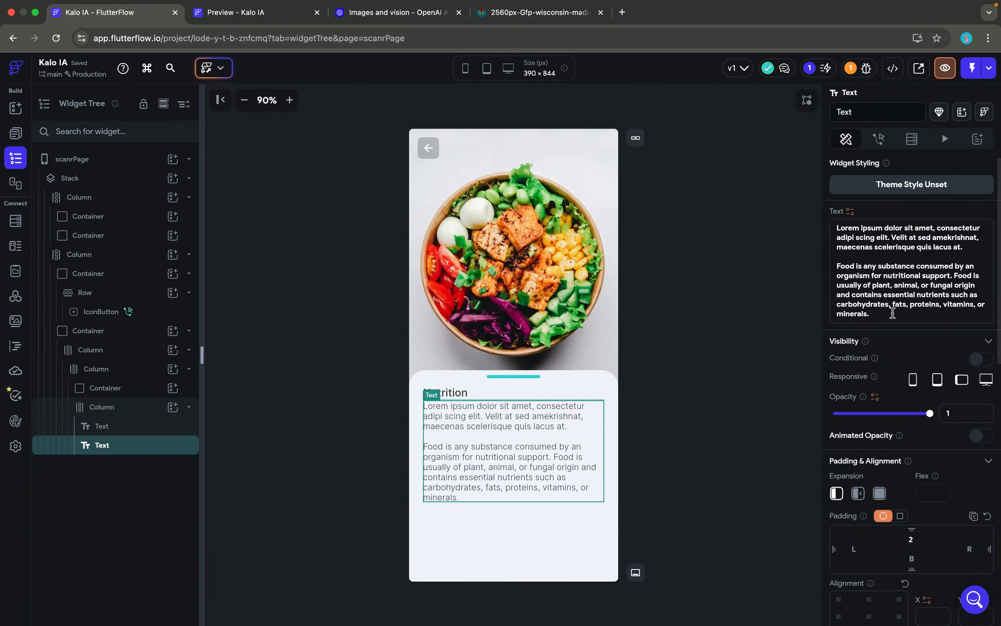
key("super+a")
key("super+c")
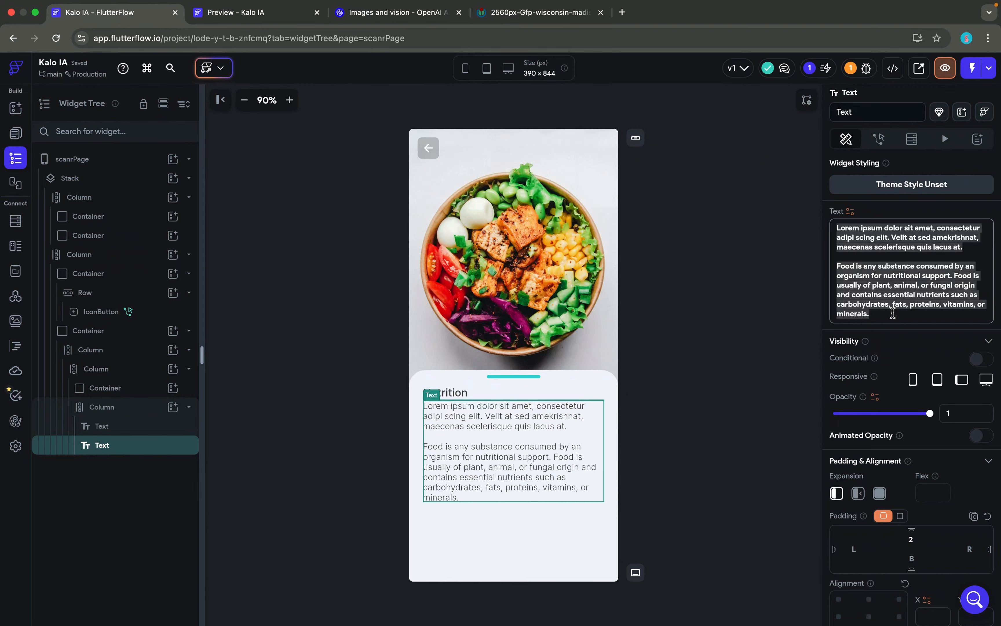
left_click(852, 215)
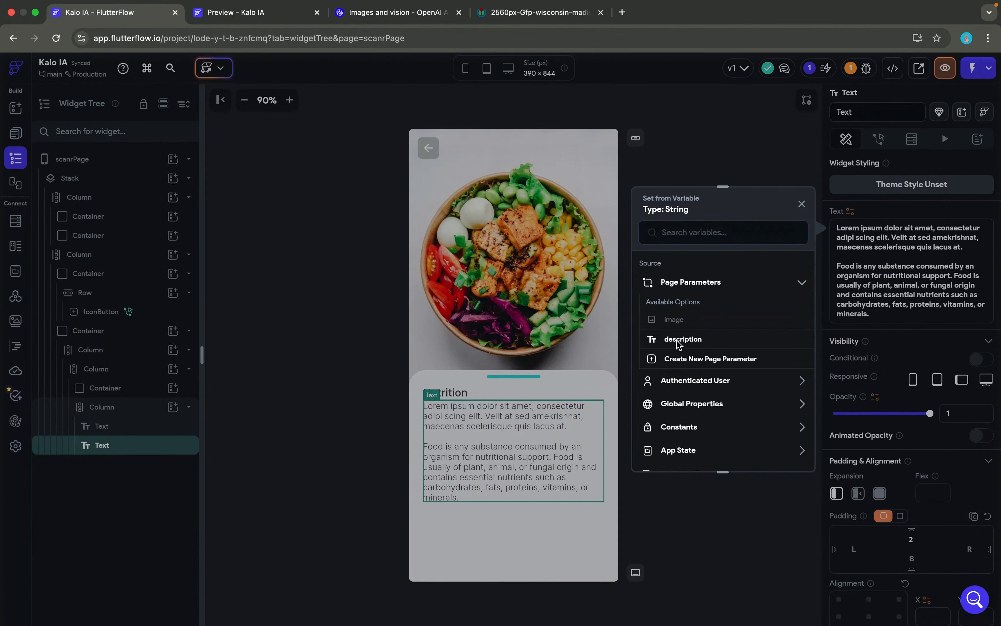
left_click(679, 345)
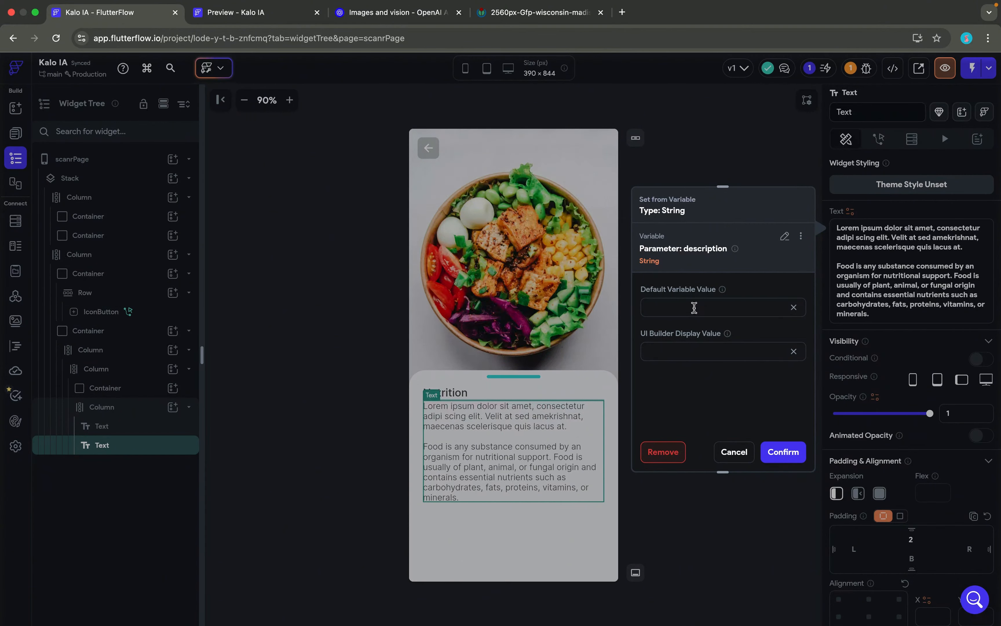
key("super+v")
left_click(783, 454)
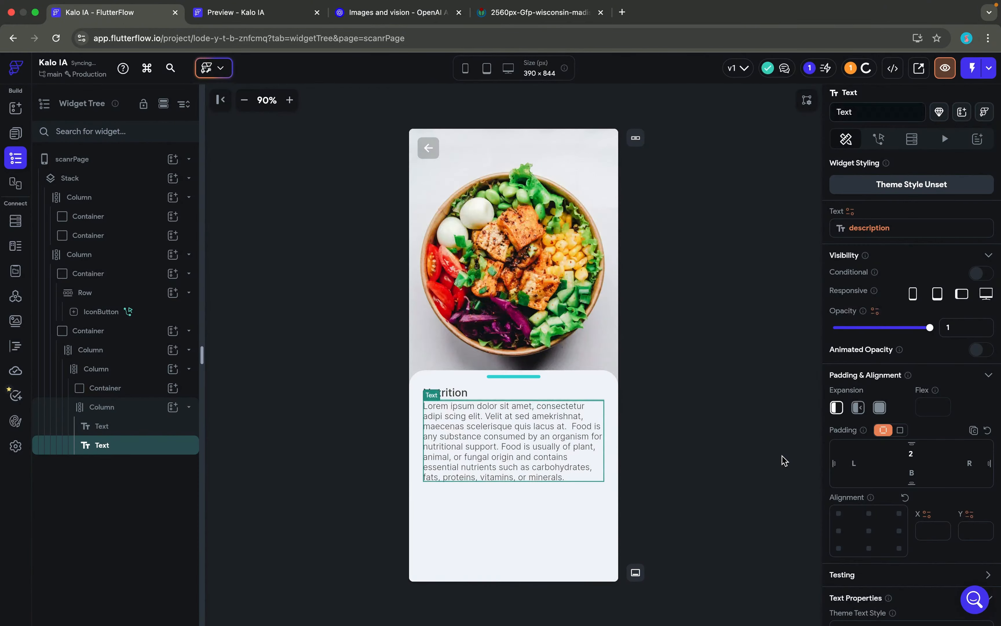
left_click(745, 469)
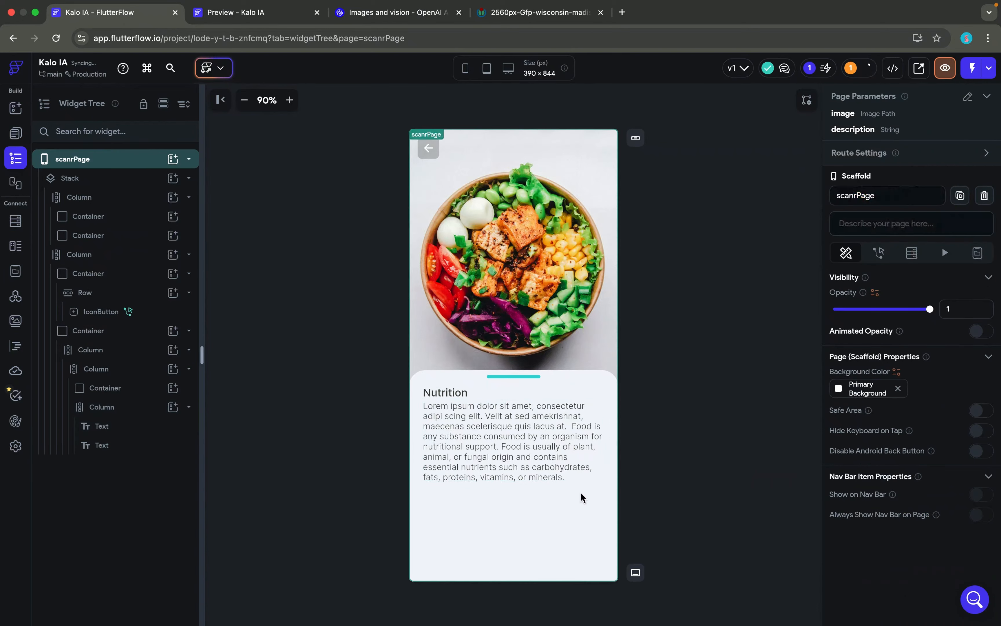
left_click(561, 498)
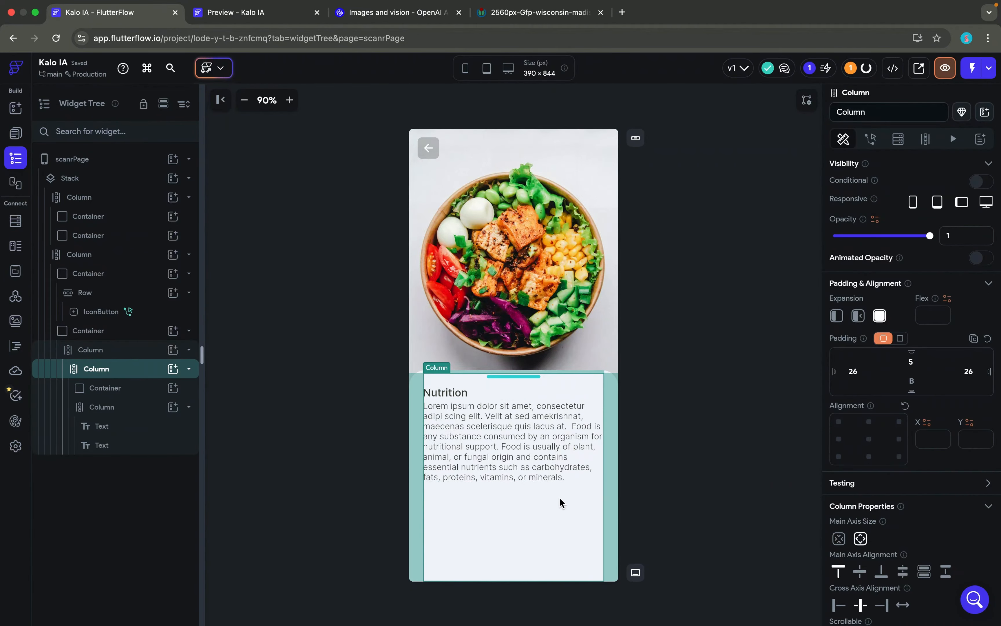
left_click(429, 153)
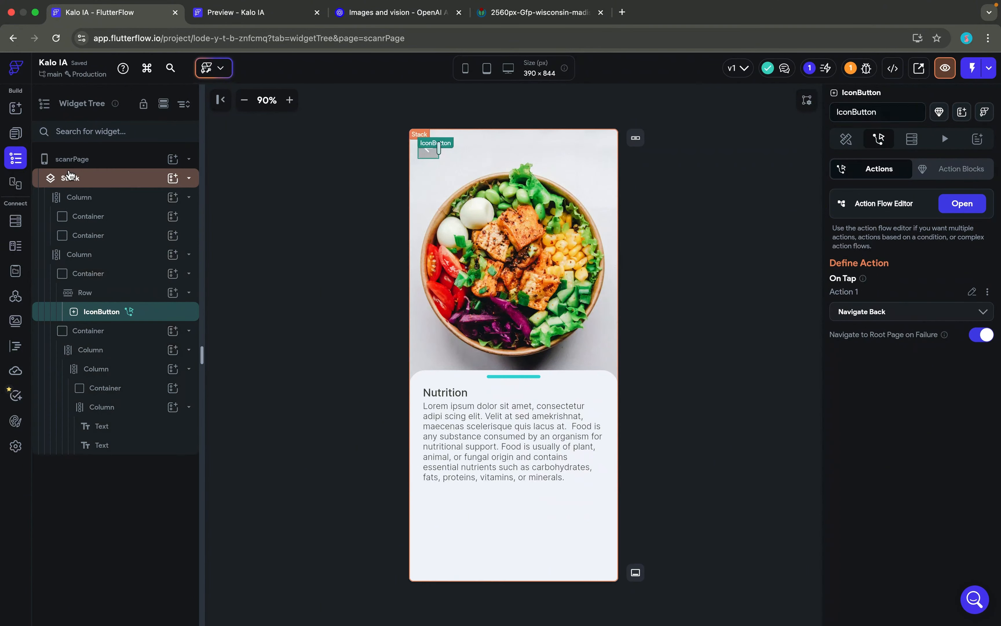
Open the NavBar component from HomePage and select its plus icon to show the icon's actions.
left_click(15, 109)
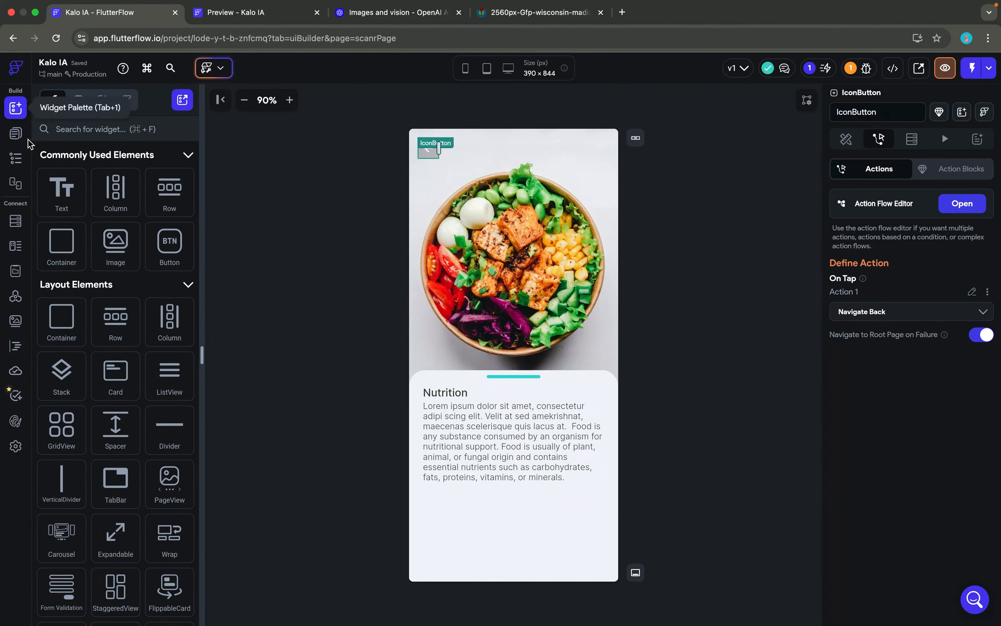
left_click(15, 133)
left_click(99, 162)
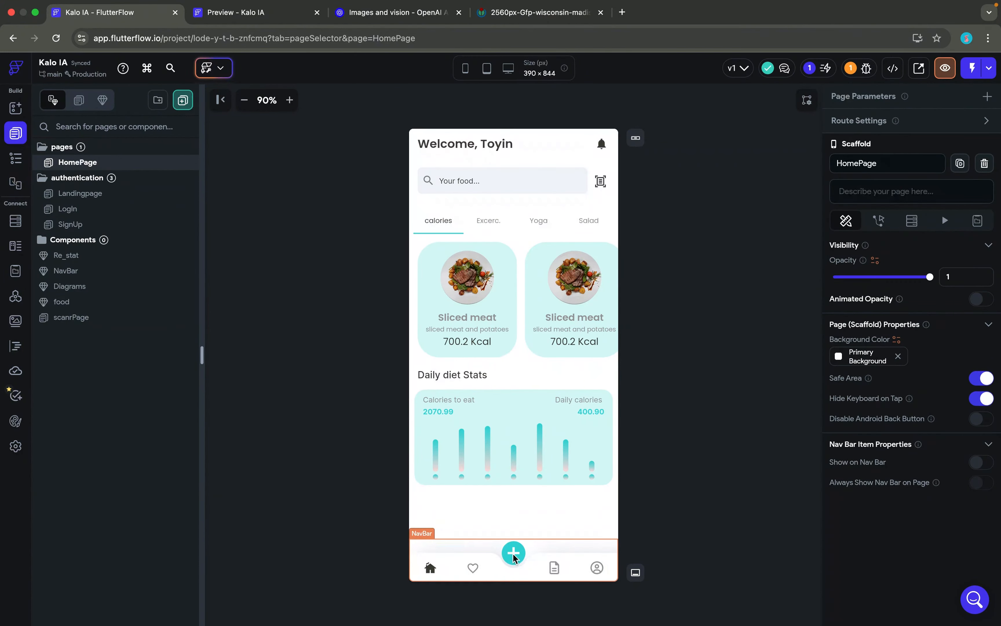
double_click(513, 556)
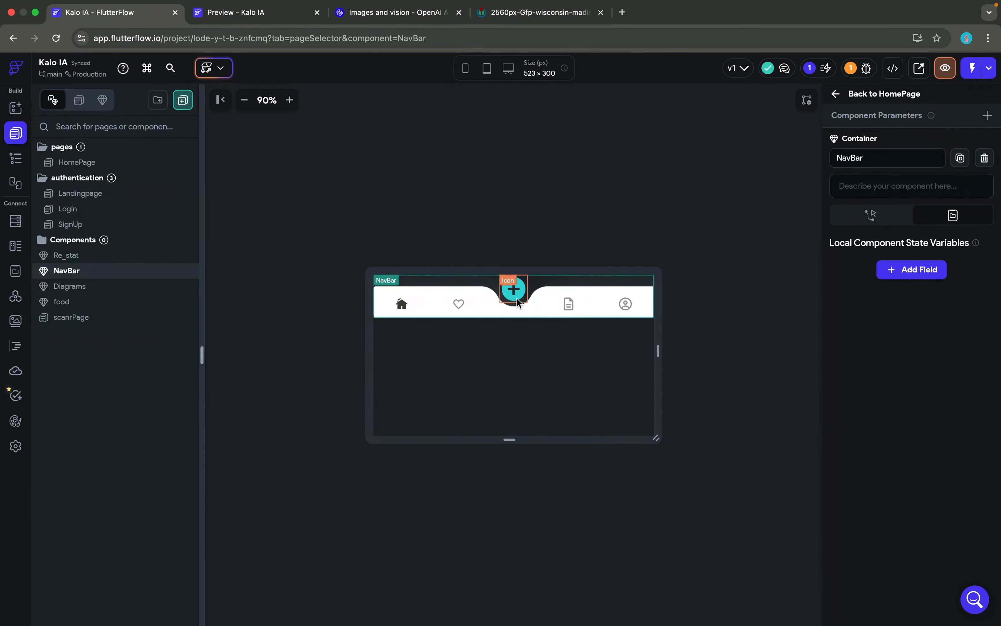
left_click(518, 304)
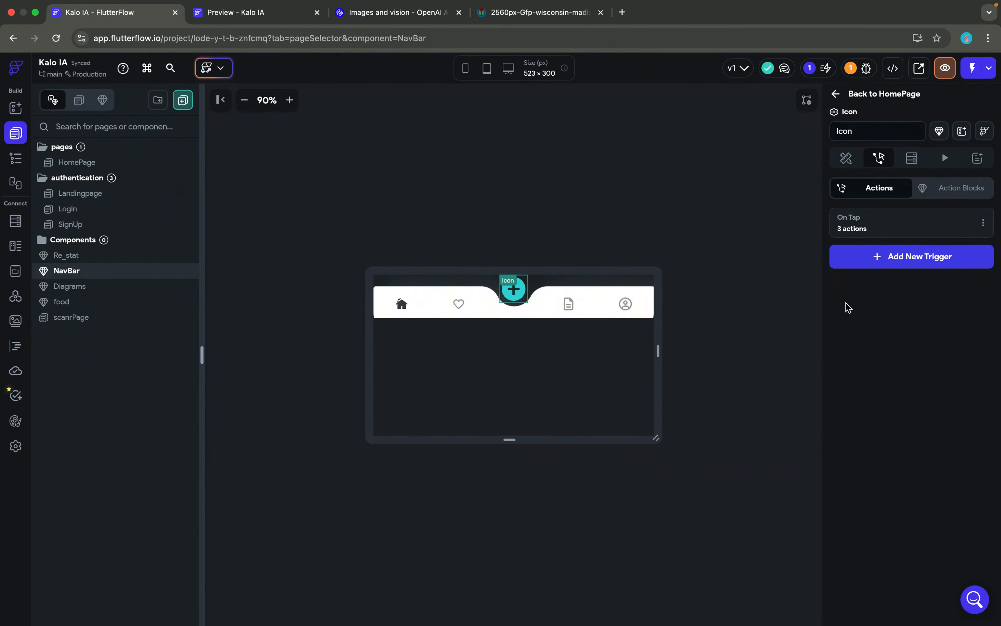
Add a Navigate To scanrPage action after Update App State in the plus icon's On Tap flow.
left_click(914, 235)
left_click(538, 297)
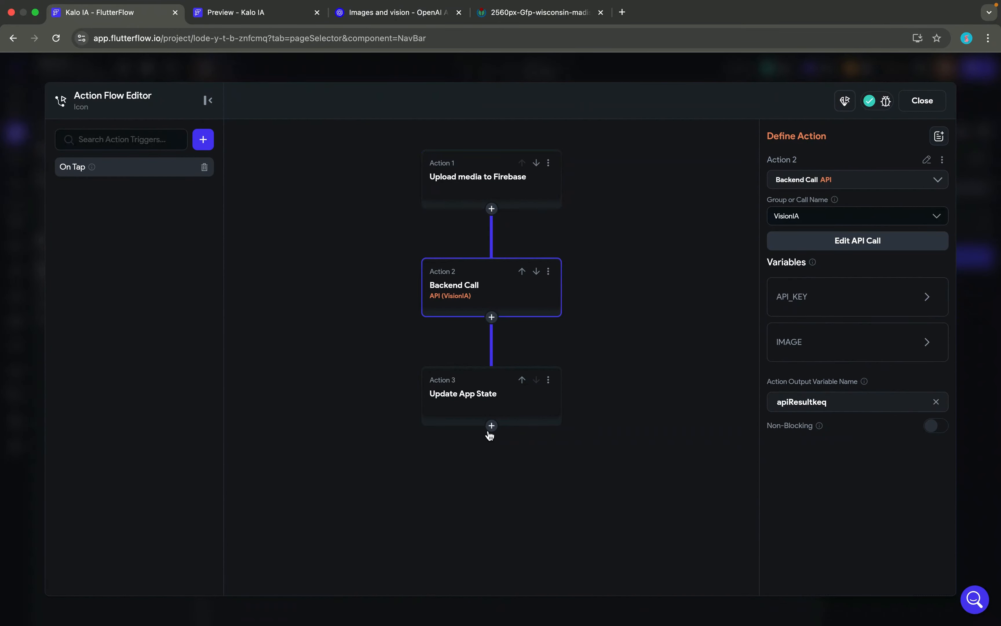
left_click(507, 403)
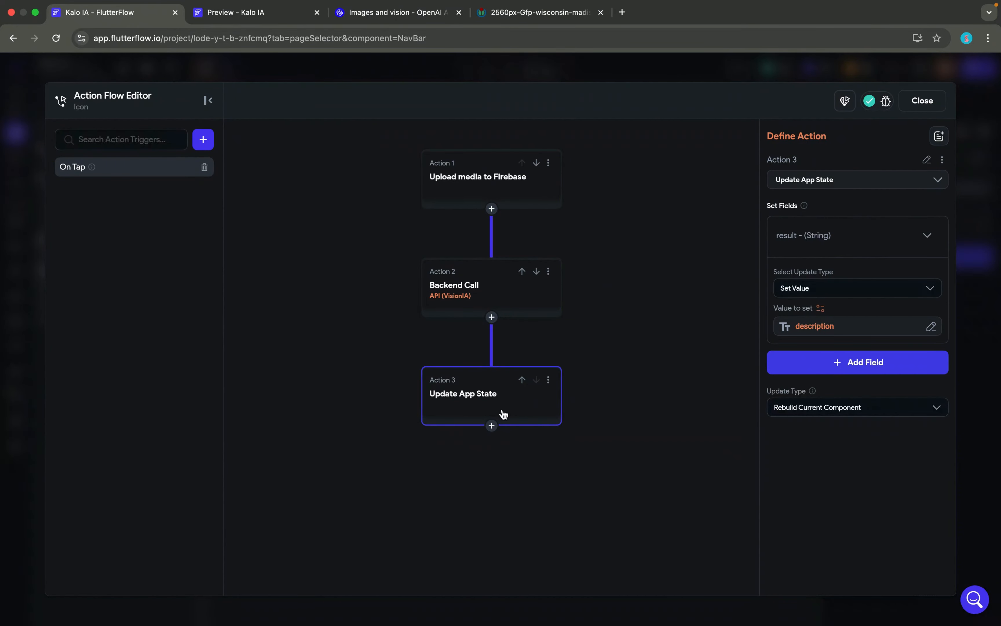
left_click(492, 426)
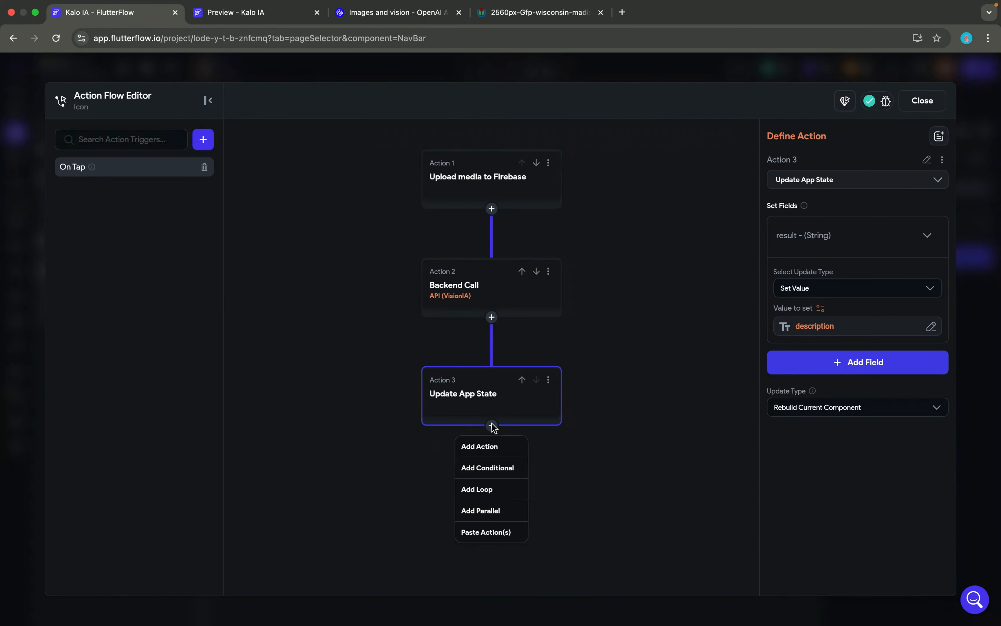
left_click(492, 447)
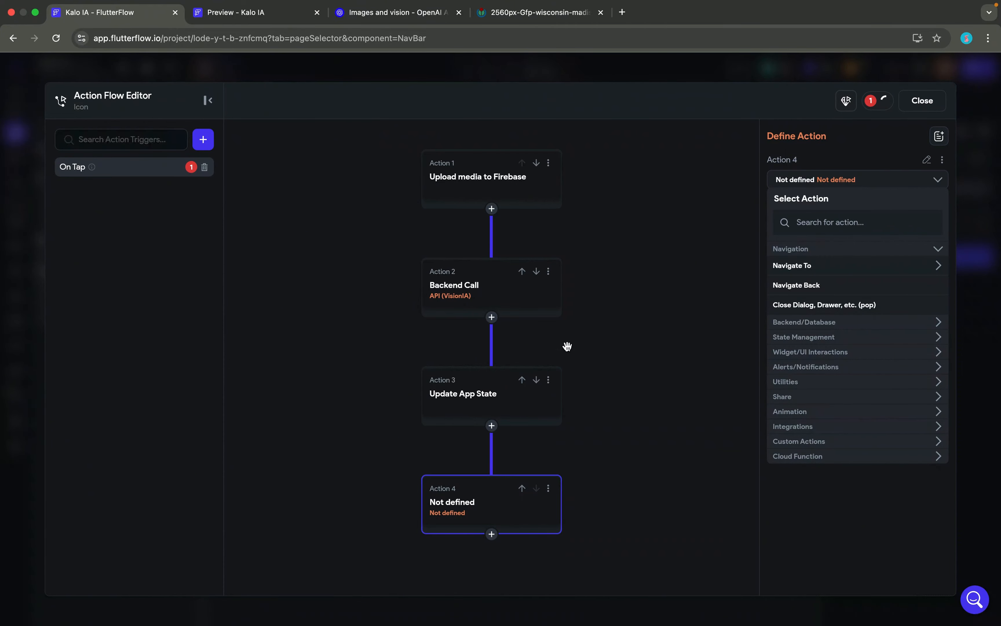
left_click(831, 224)
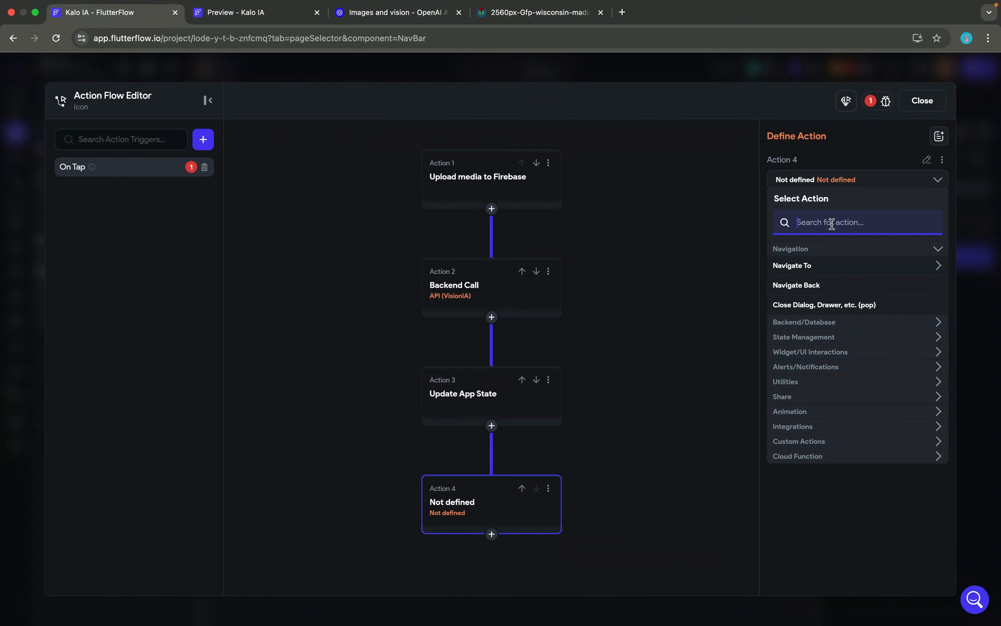
type("na")
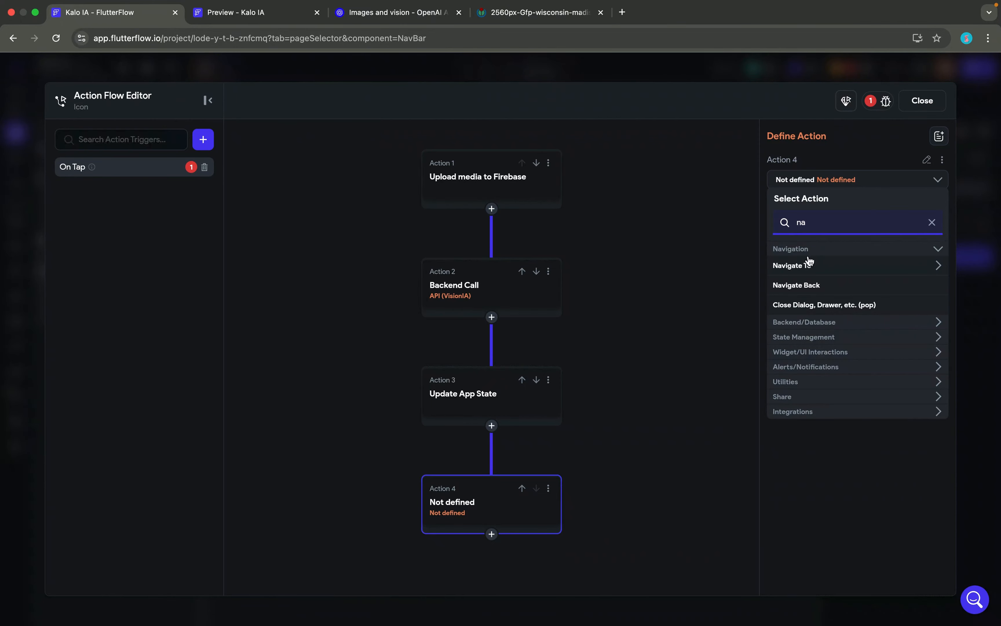
left_click(805, 267)
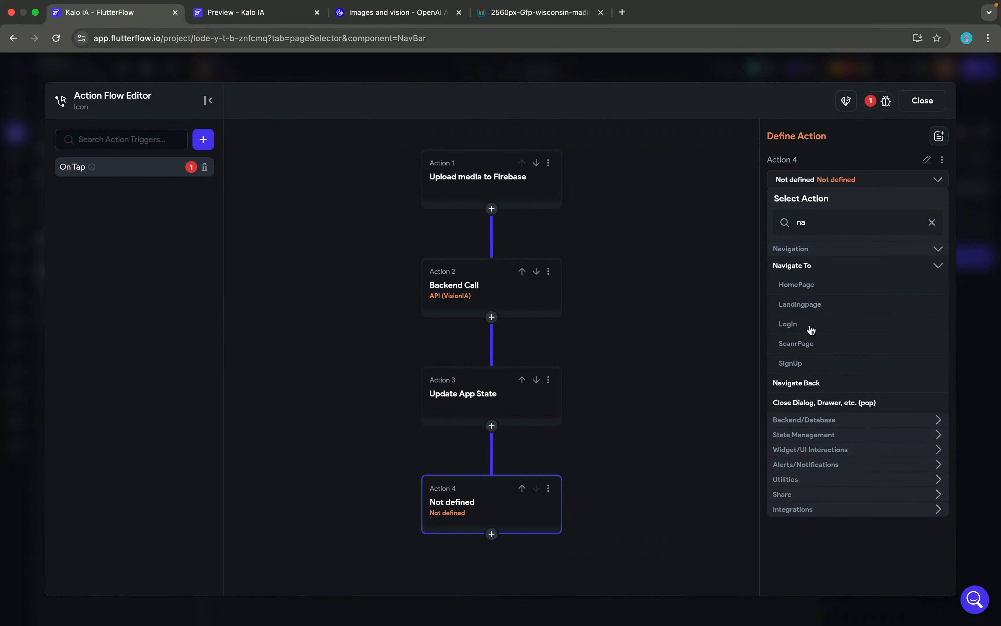
left_click(805, 347)
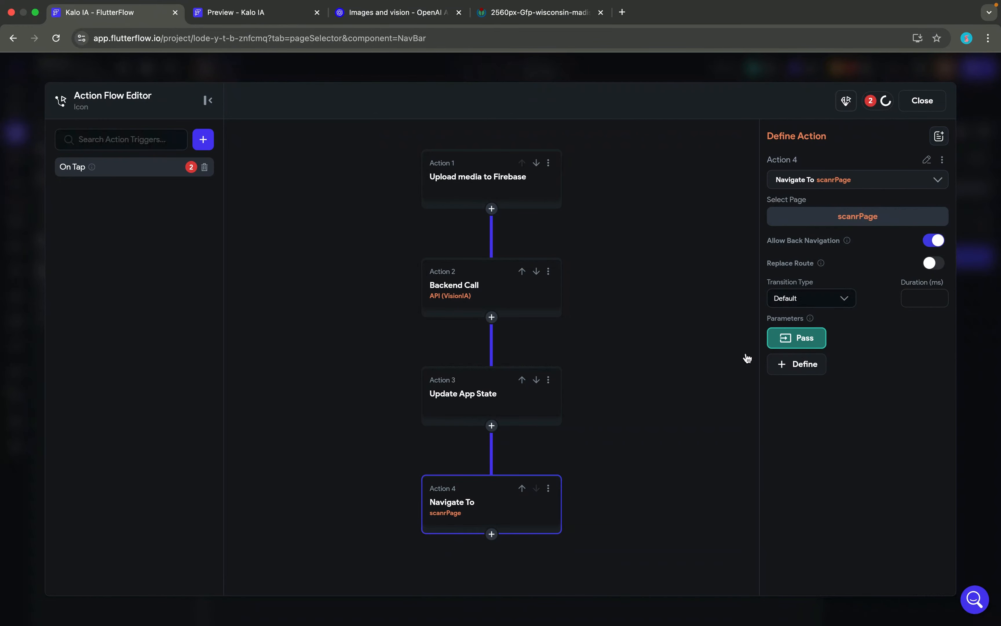
Delete the Update App State action from the plus icon's On Tap flow.
left_click(506, 414)
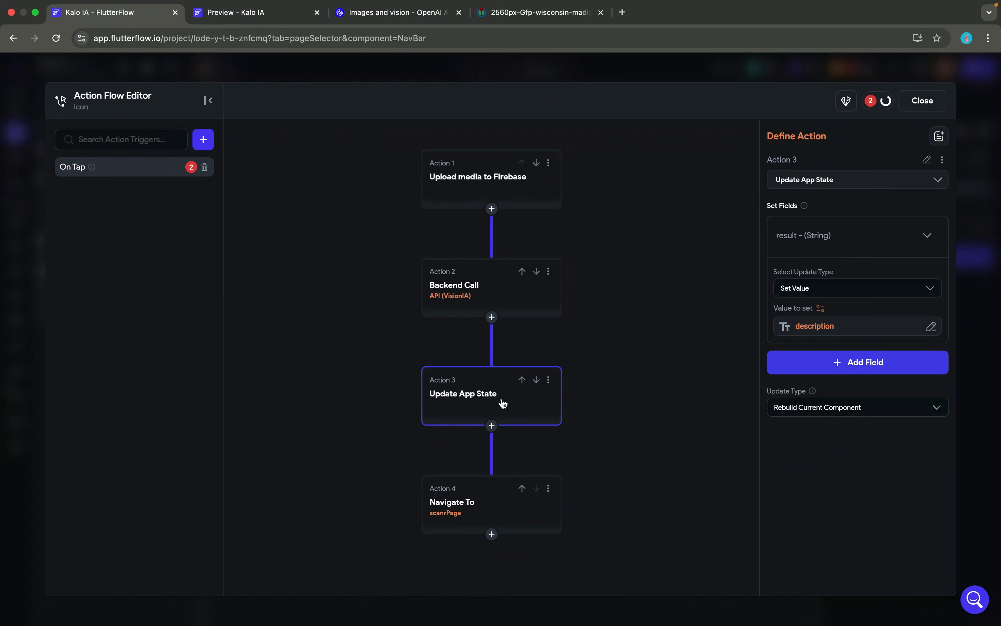
left_click(549, 381)
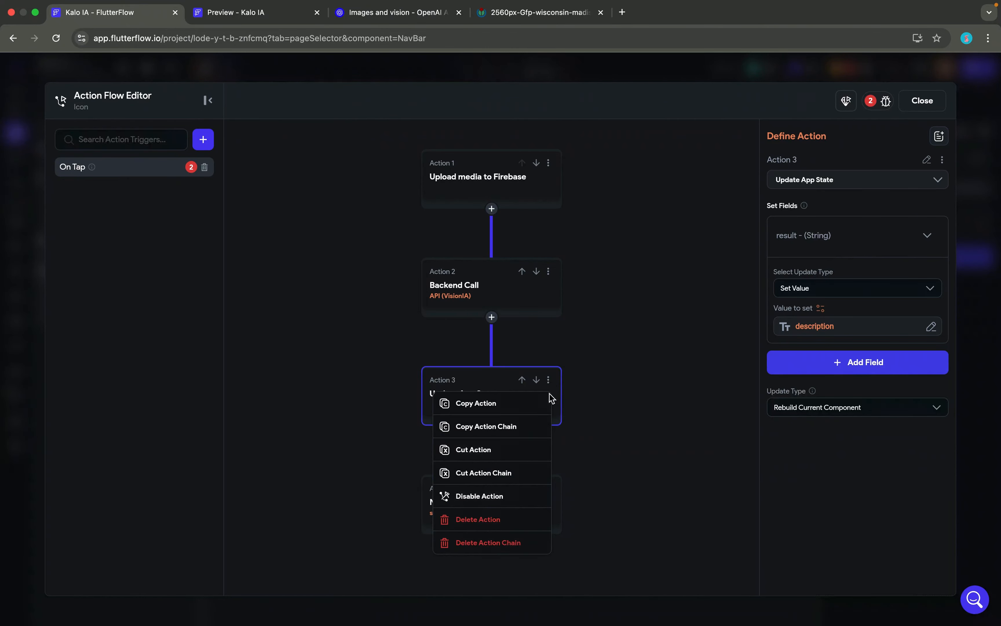
left_click(499, 524)
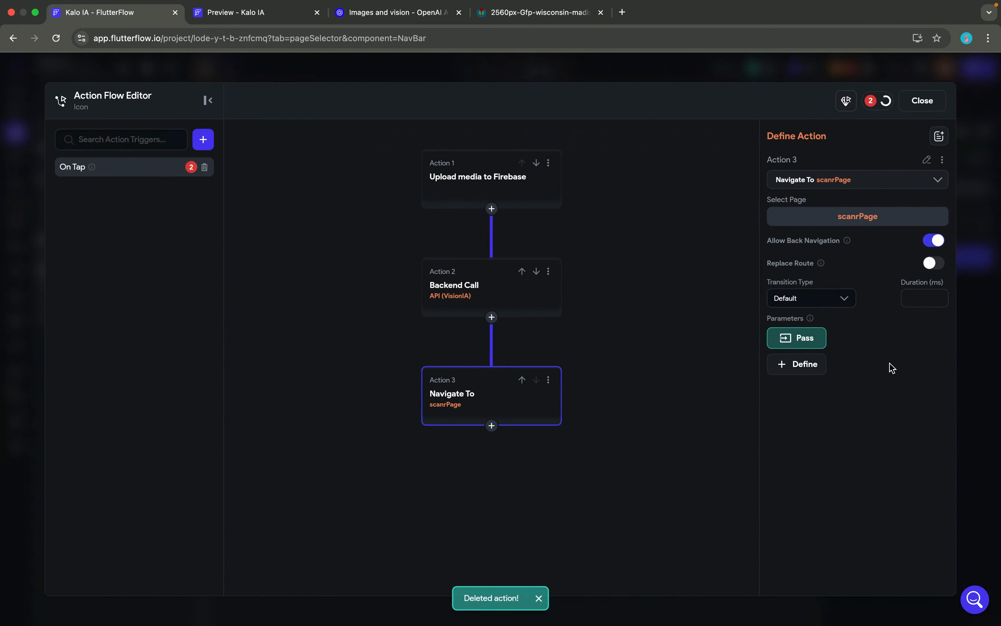
Pass the image parameter to scanrPage, using the widget state's Uploaded File URL as its value.
left_click(804, 343)
left_click(847, 352)
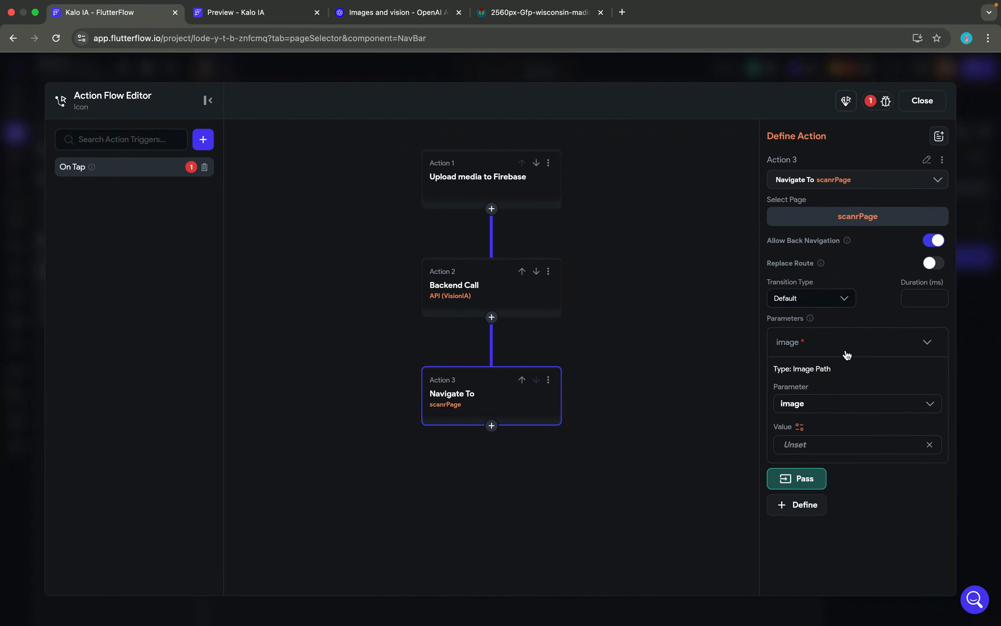
left_click(798, 427)
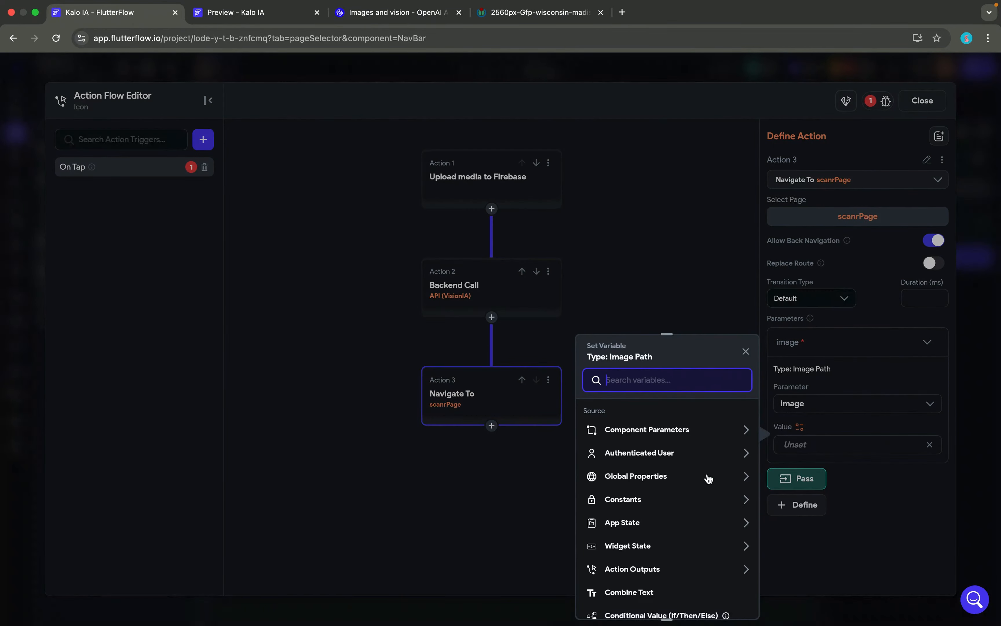
left_click(624, 523)
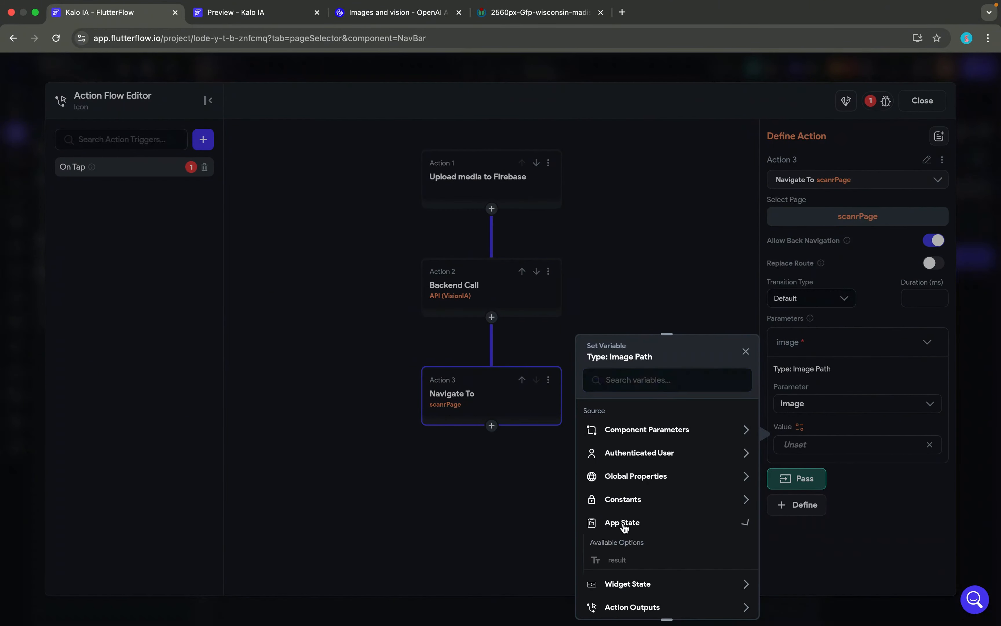
scroll(646, 540, "down", 4)
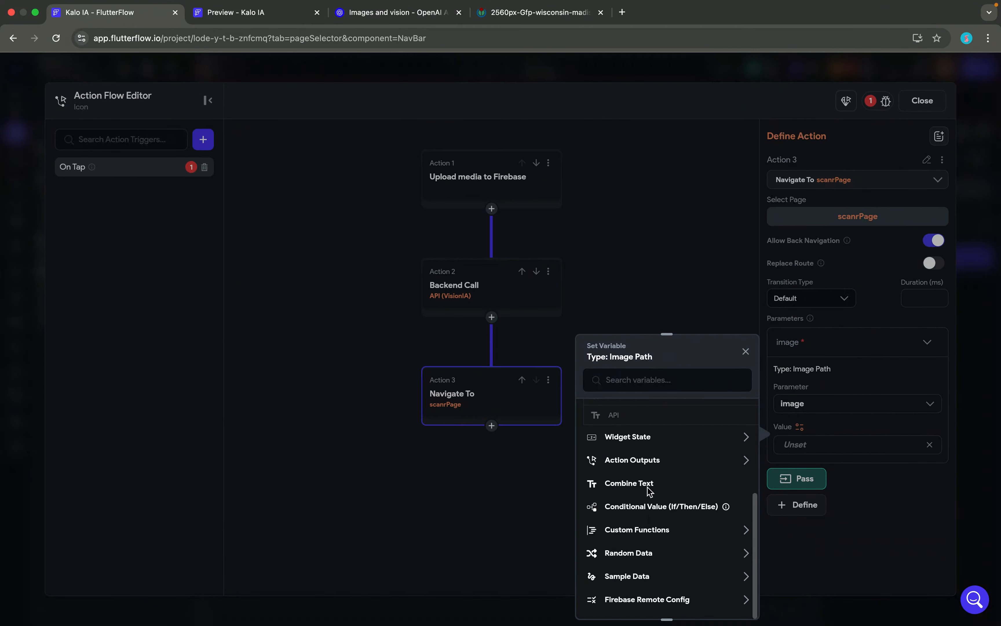
left_click(642, 445)
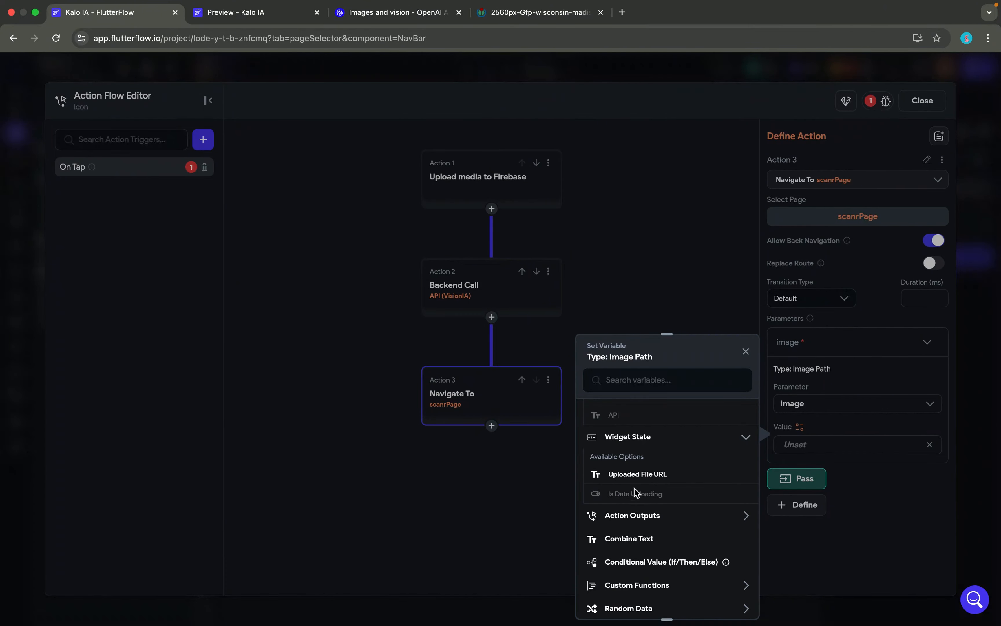
left_click(645, 476)
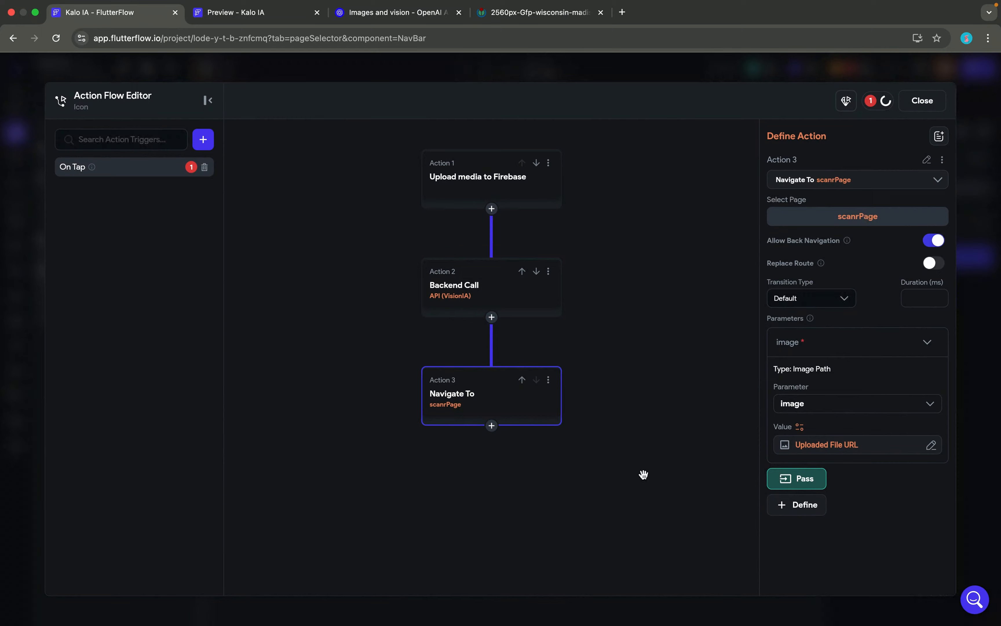
Pass the description parameter to scanrPage and choose the apiResultkeq action output as its source.
left_click(794, 484)
left_click(855, 488)
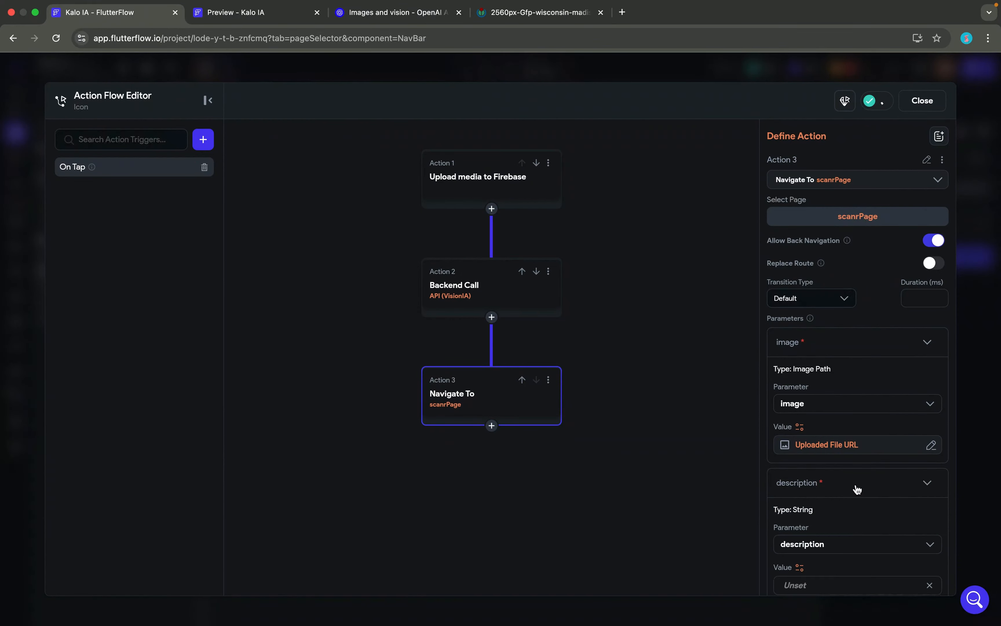
scroll(809, 552, "down", 4)
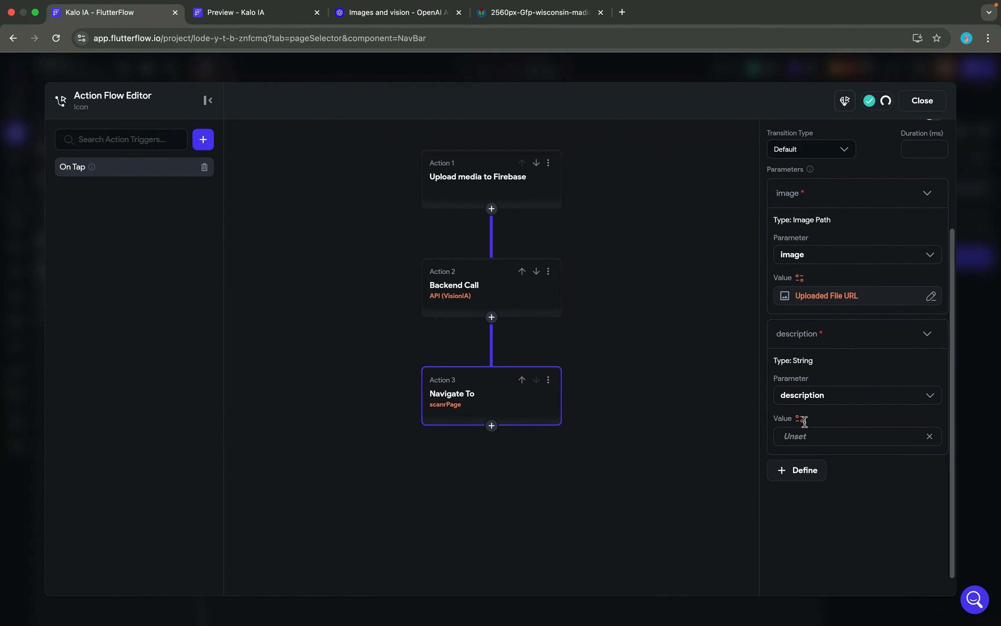
left_click(792, 434)
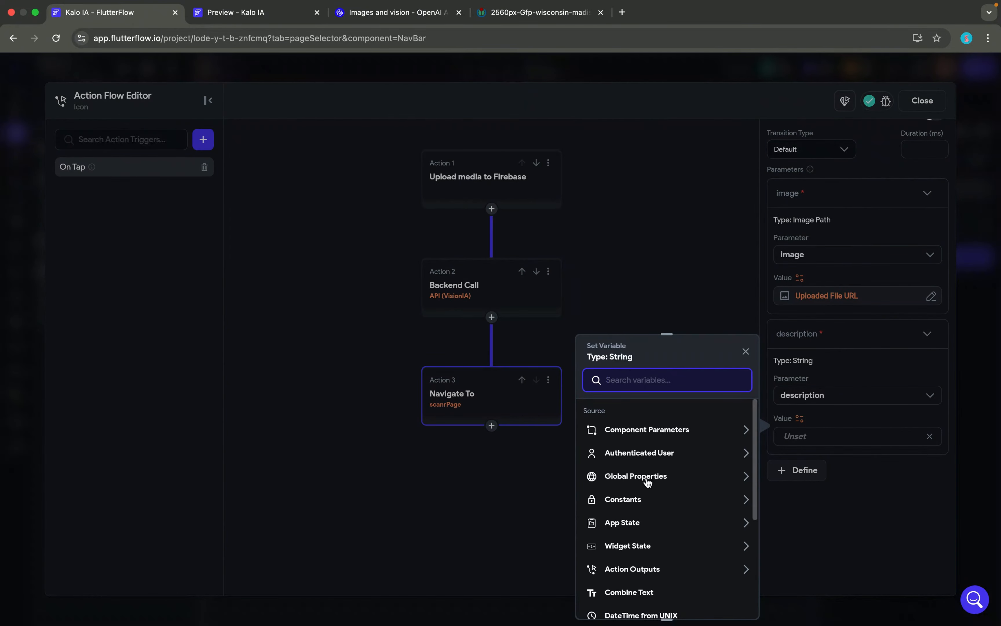
left_click(648, 548)
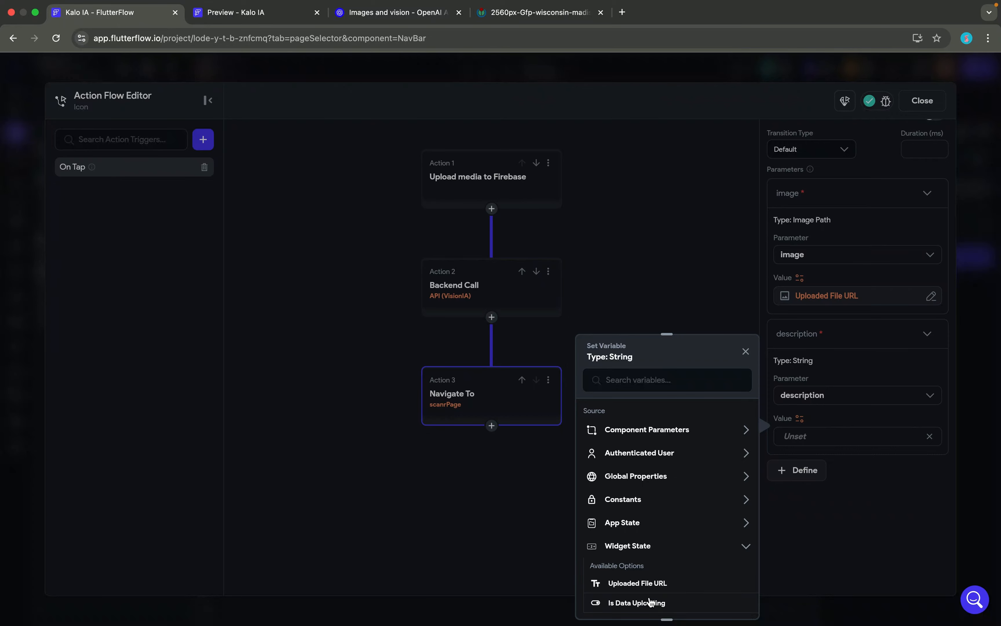
scroll(650, 603, "down", 5)
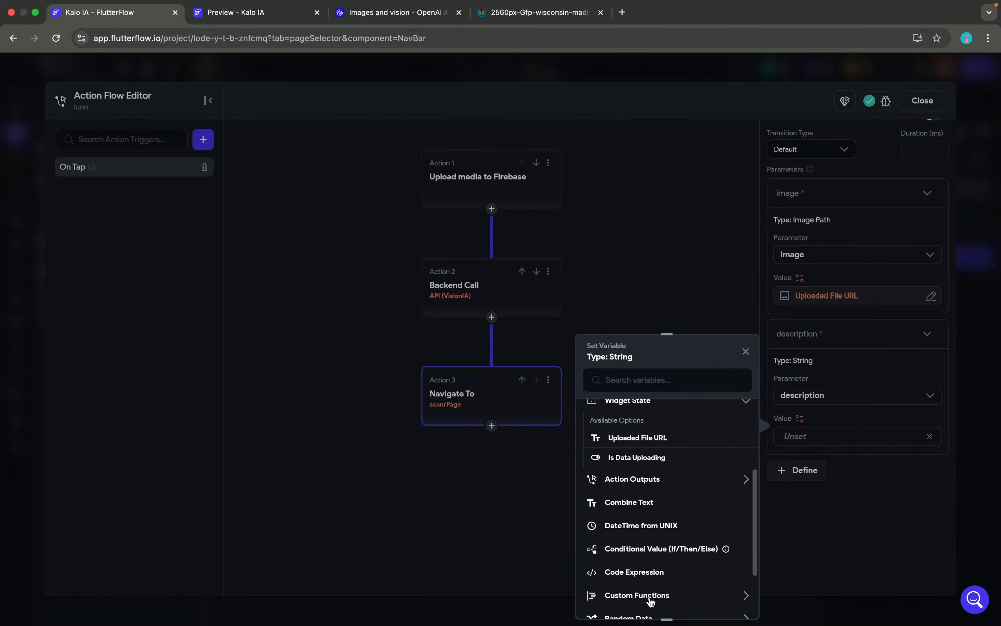
left_click(643, 480)
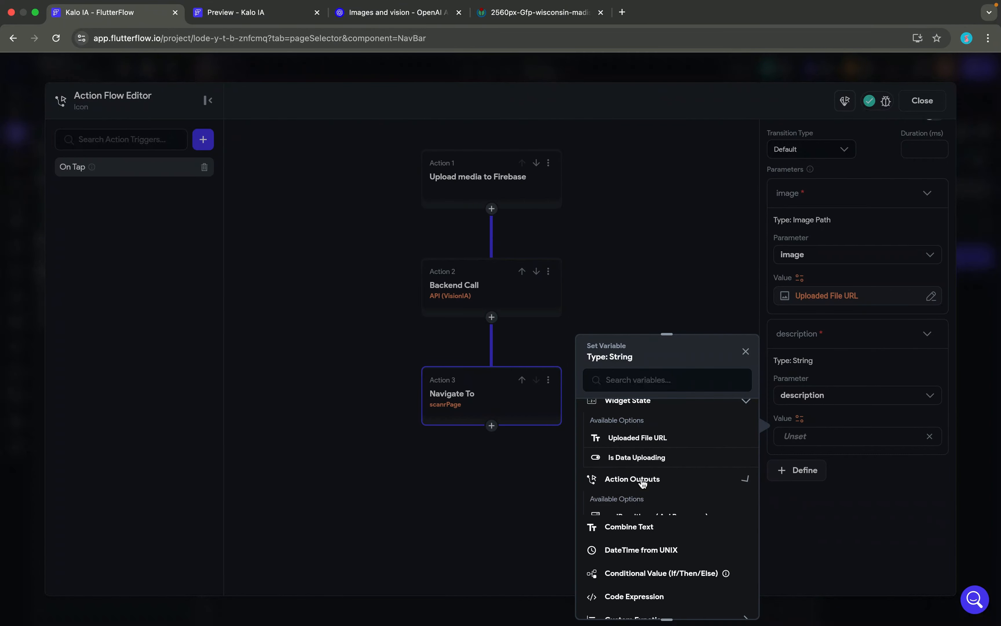
left_click(647, 517)
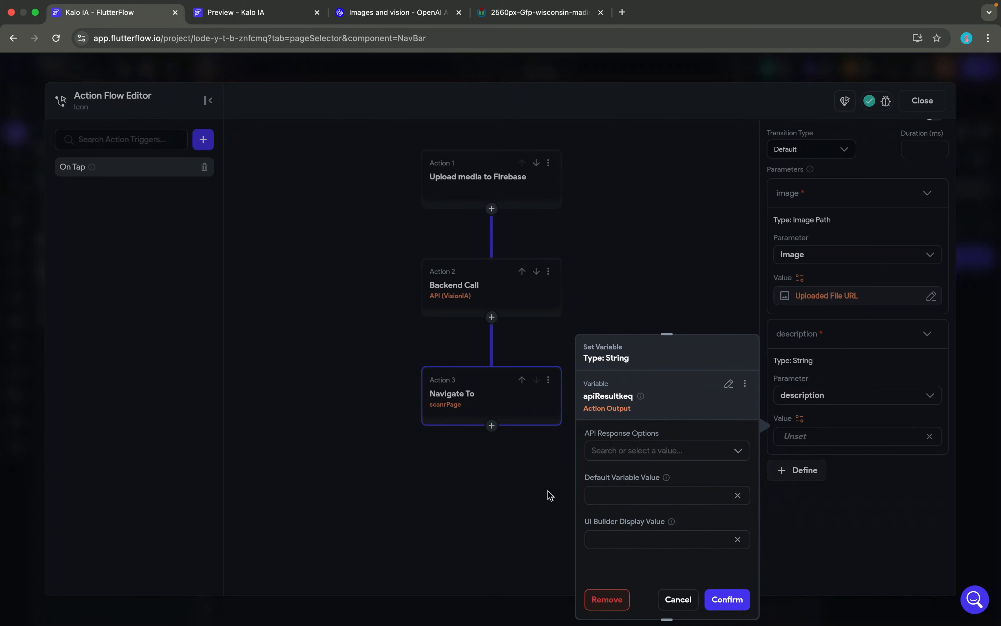
Read the description value from the JSON Body using the predefined path DESCRIPTION, and close the action flow editor.
left_click(639, 448)
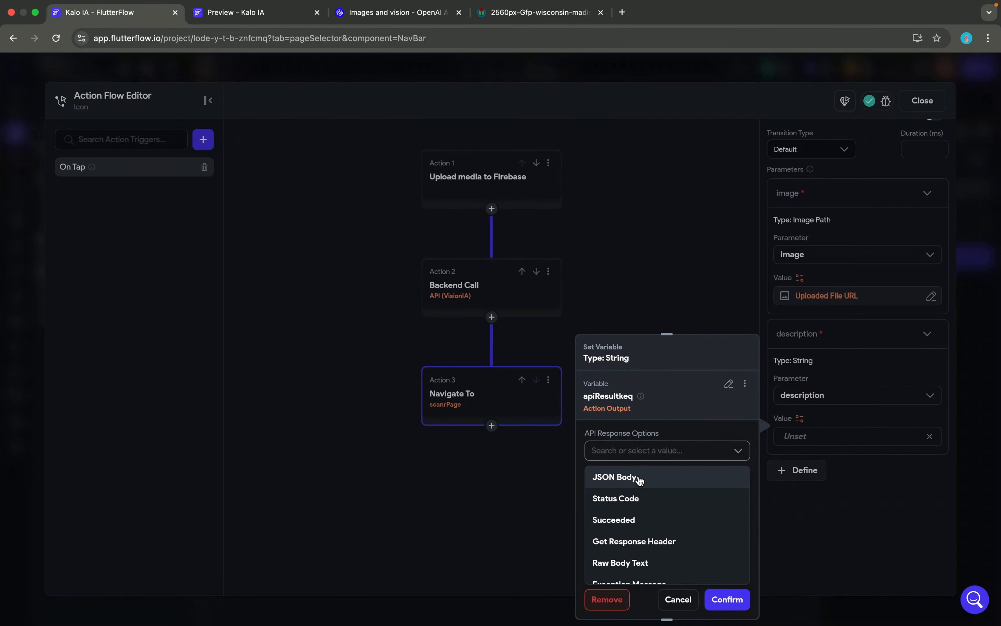
left_click(638, 479)
left_click(635, 489)
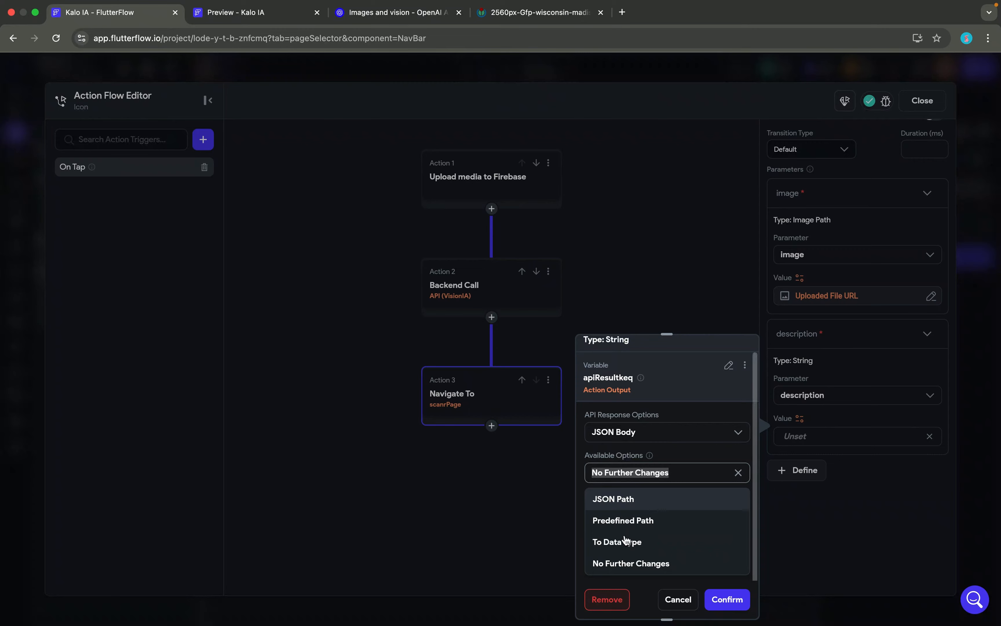
left_click(629, 524)
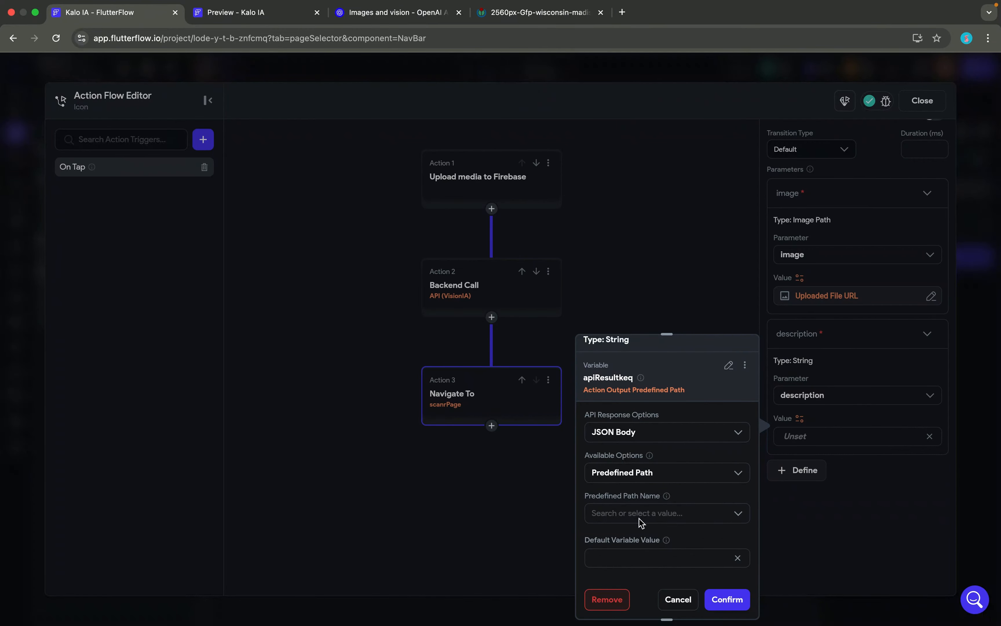
left_click(640, 521)
left_click(649, 500)
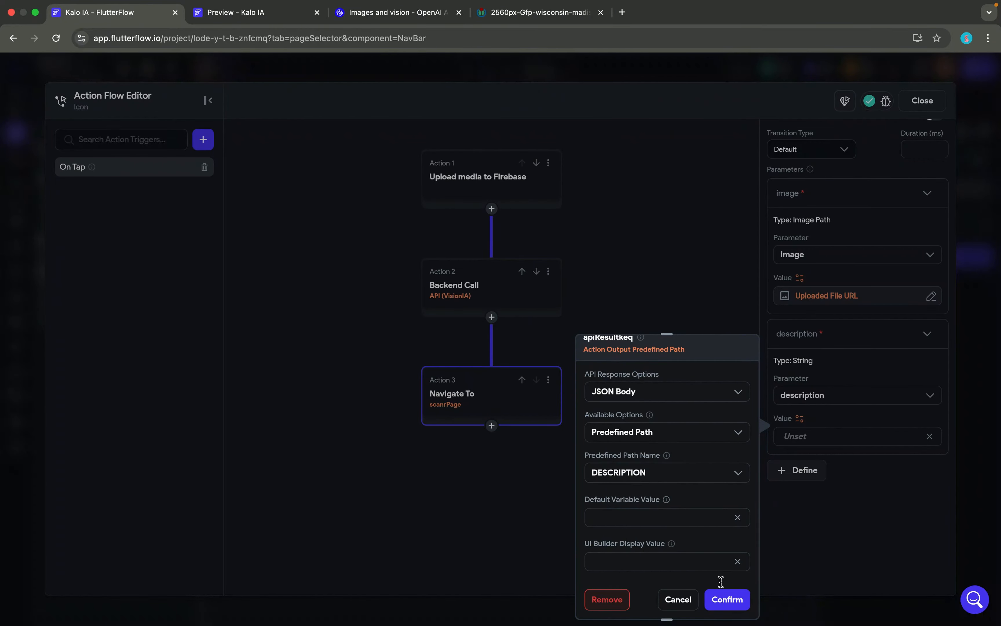
left_click(727, 600)
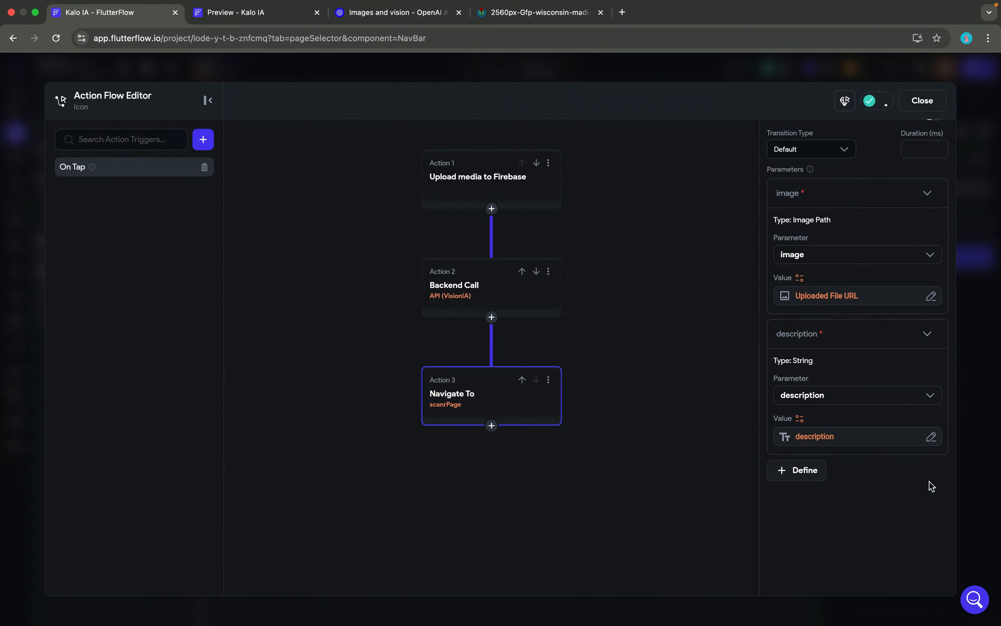
left_click(987, 456)
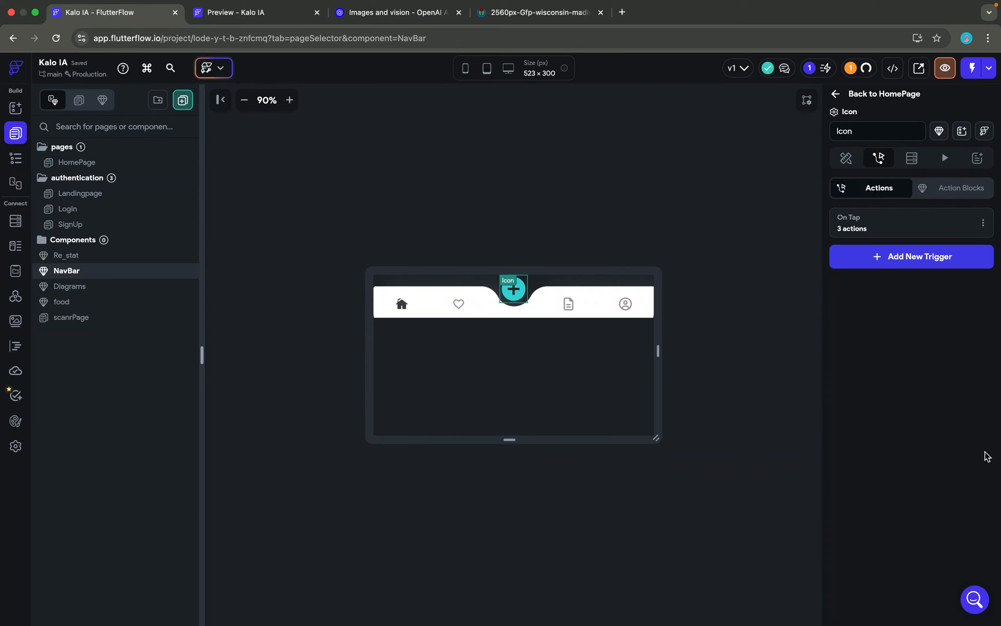
Return to HomePage, run the app in test mode, and pass through the landing and login screens to the home page.
left_click(82, 162)
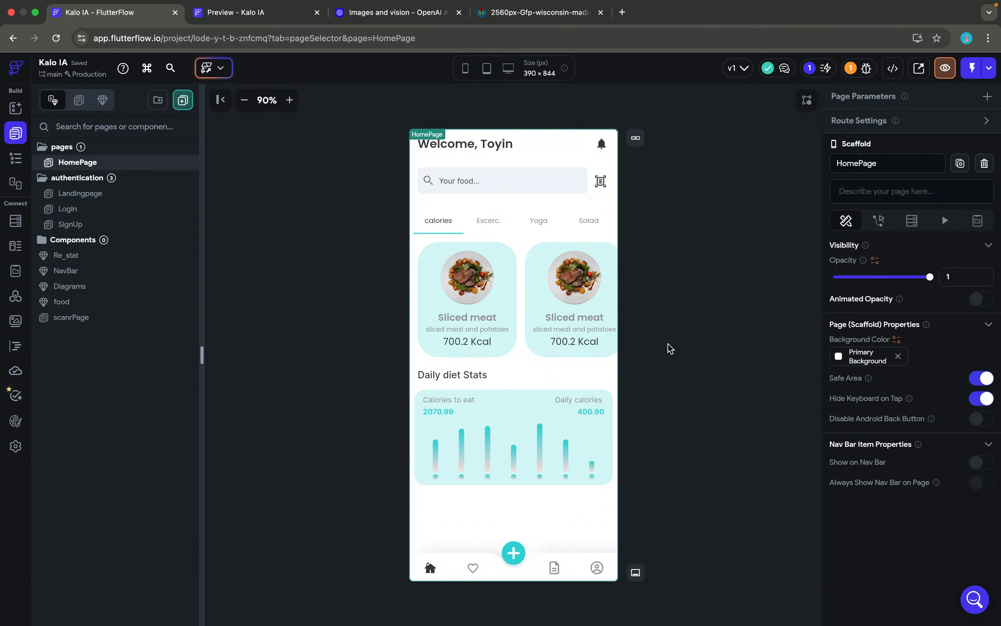
left_click(973, 68)
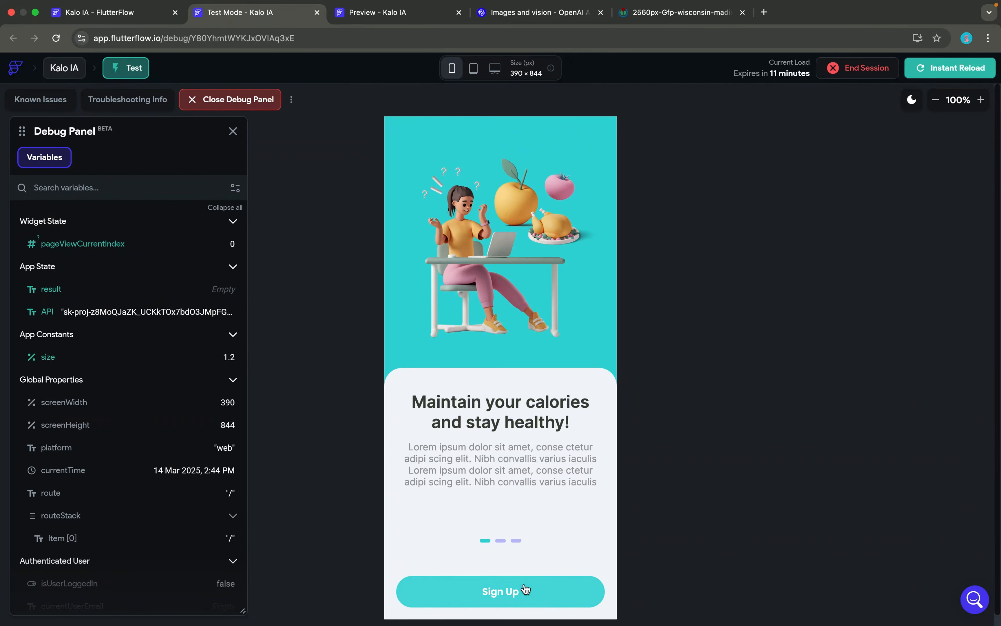
left_click(525, 589)
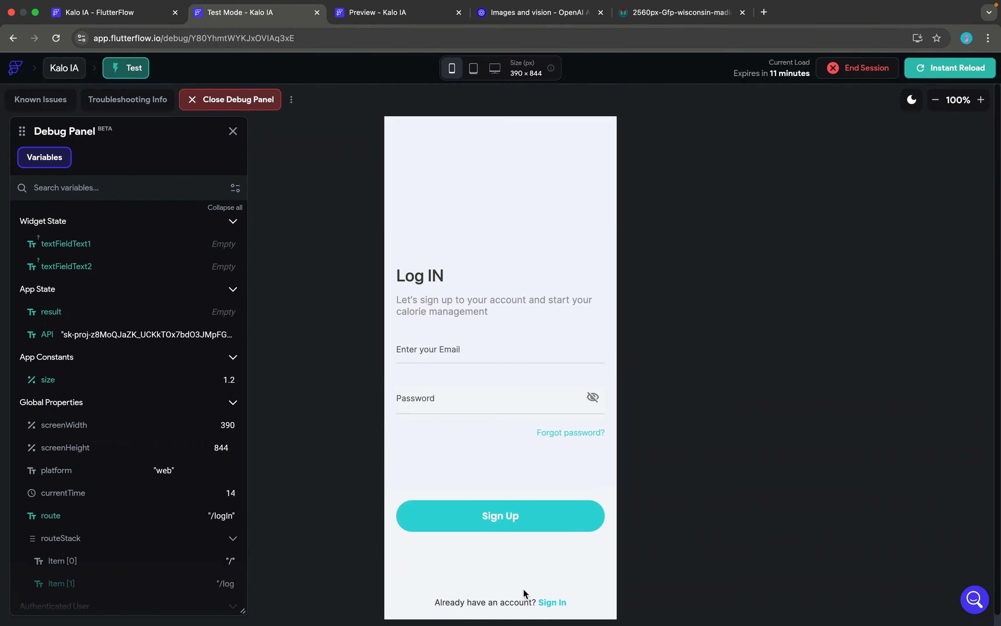
left_click(522, 517)
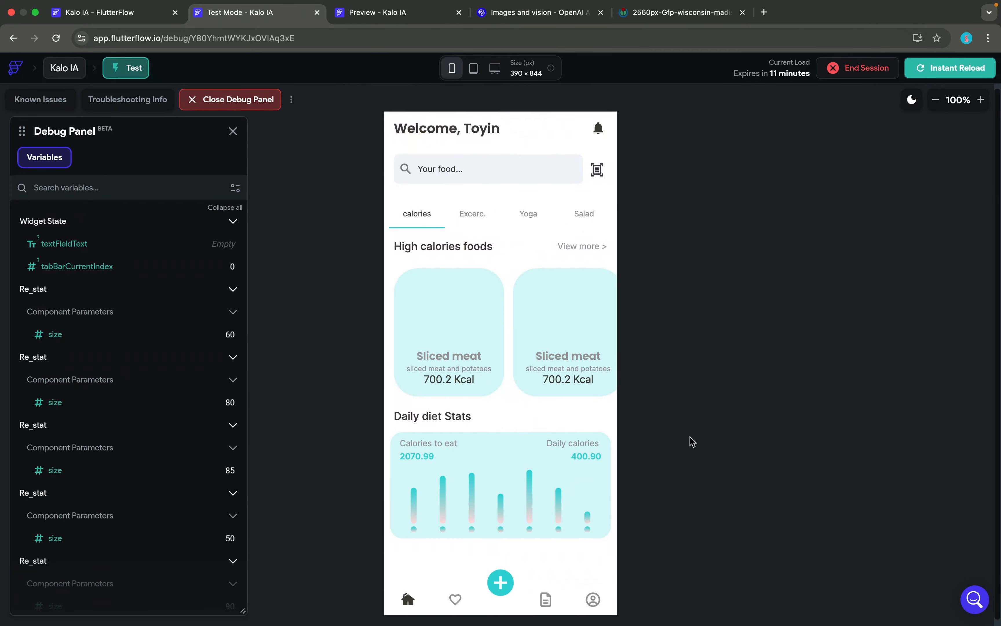
scroll(692, 441, "down", 1)
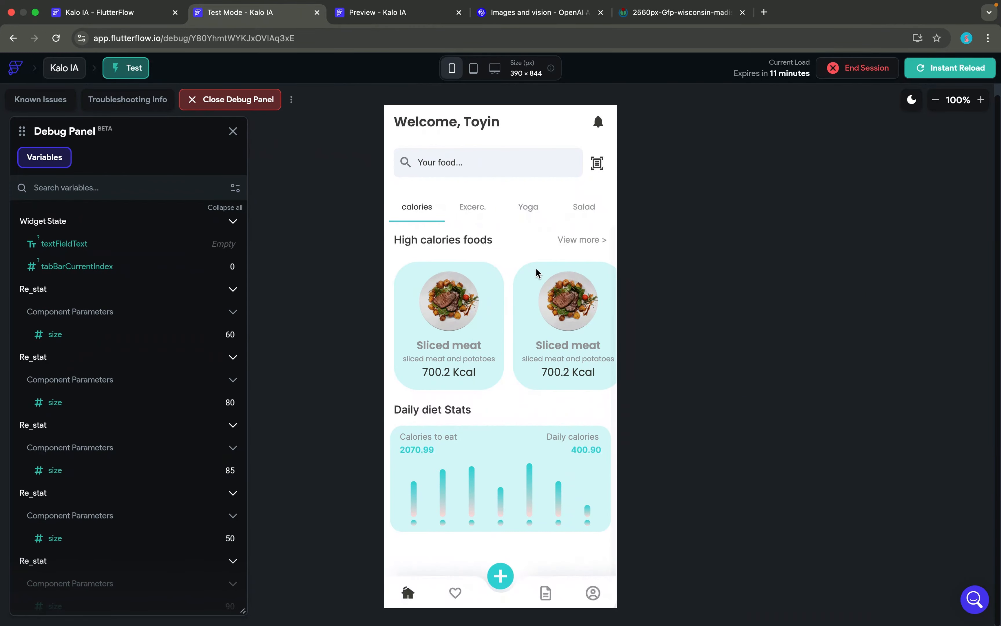
Test the home page's plus button by uploading the chocolate cake JPG from the Téléchargements folder through the Gallery option.
left_click(504, 579)
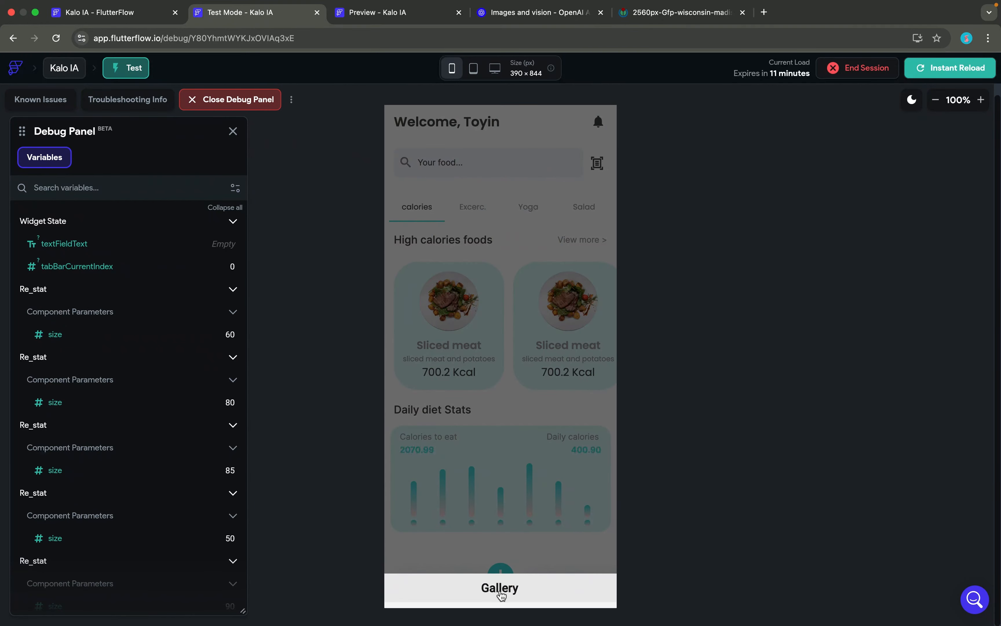
left_click(502, 589)
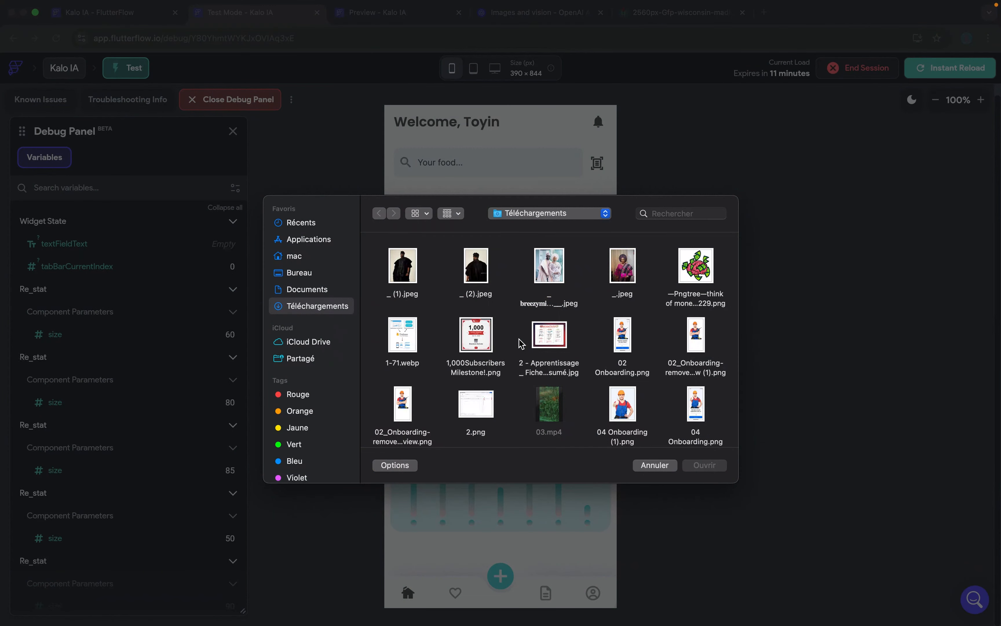
scroll(521, 344, "down", 10)
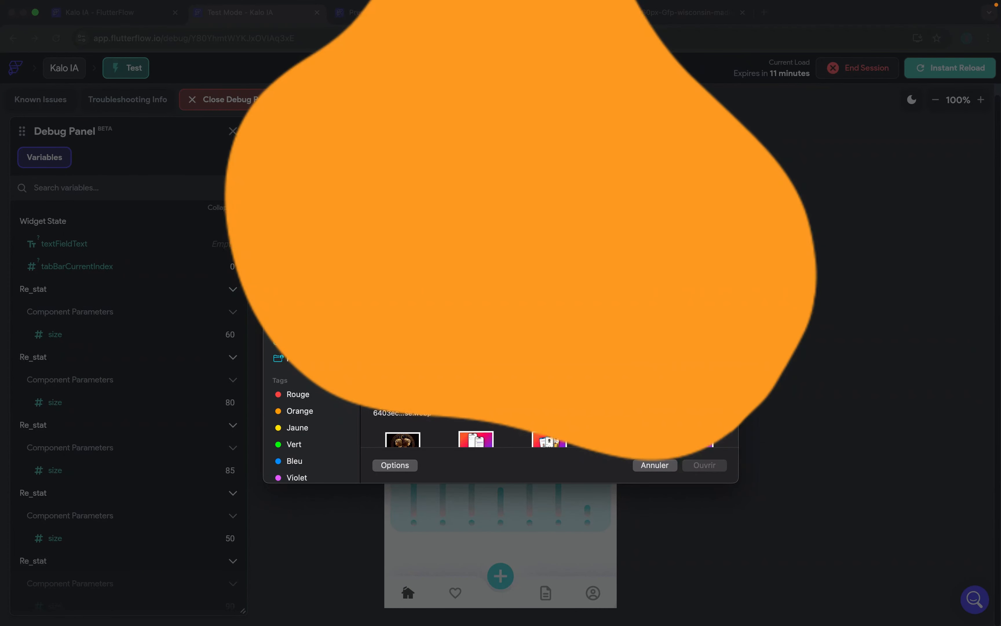
scroll(521, 344, "down", 10)
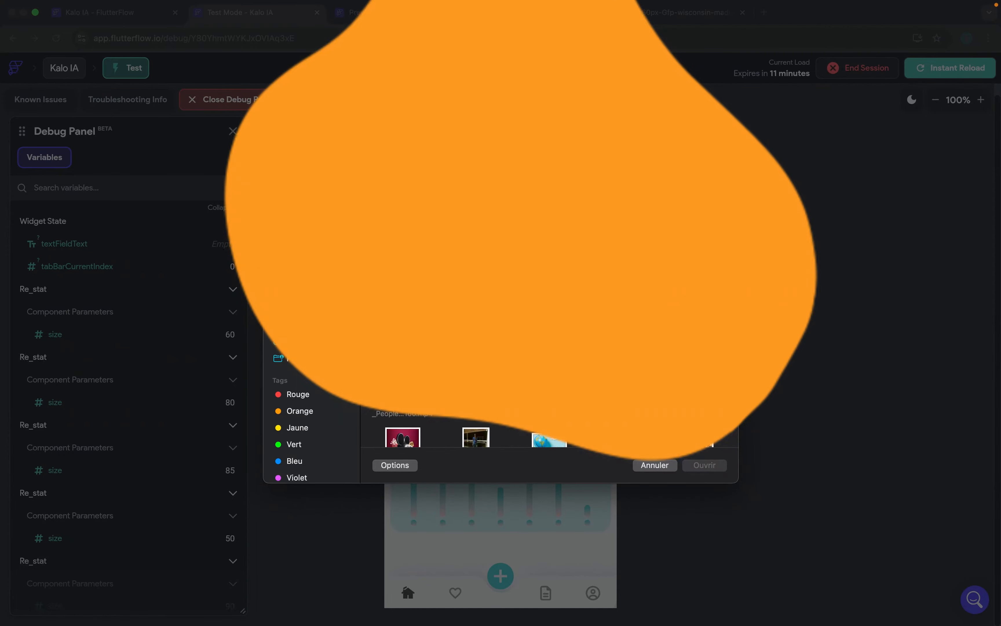
scroll(522, 344, "down", 10)
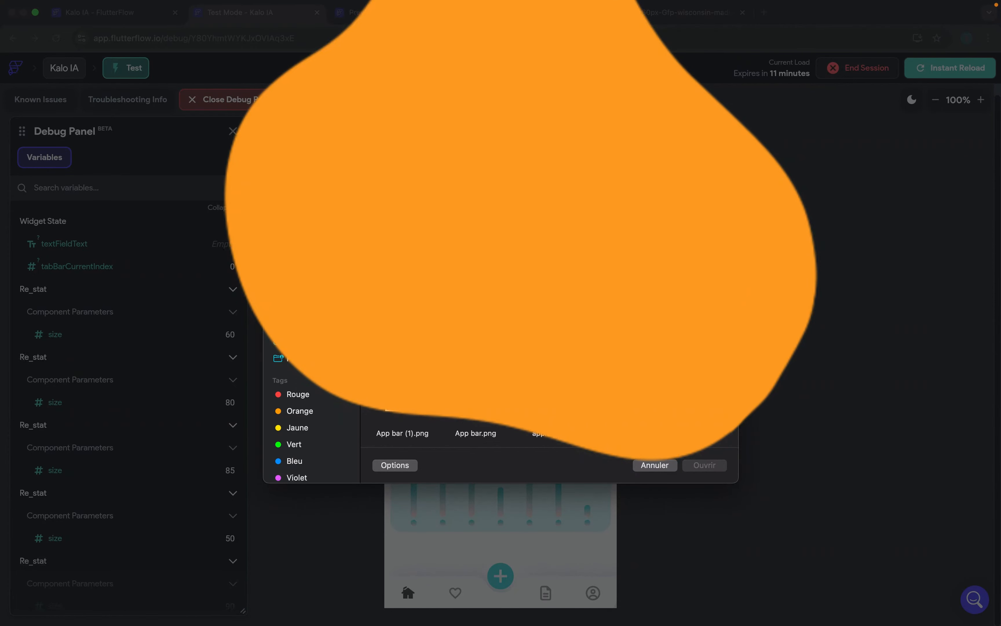
scroll(476, 430, "down", 10)
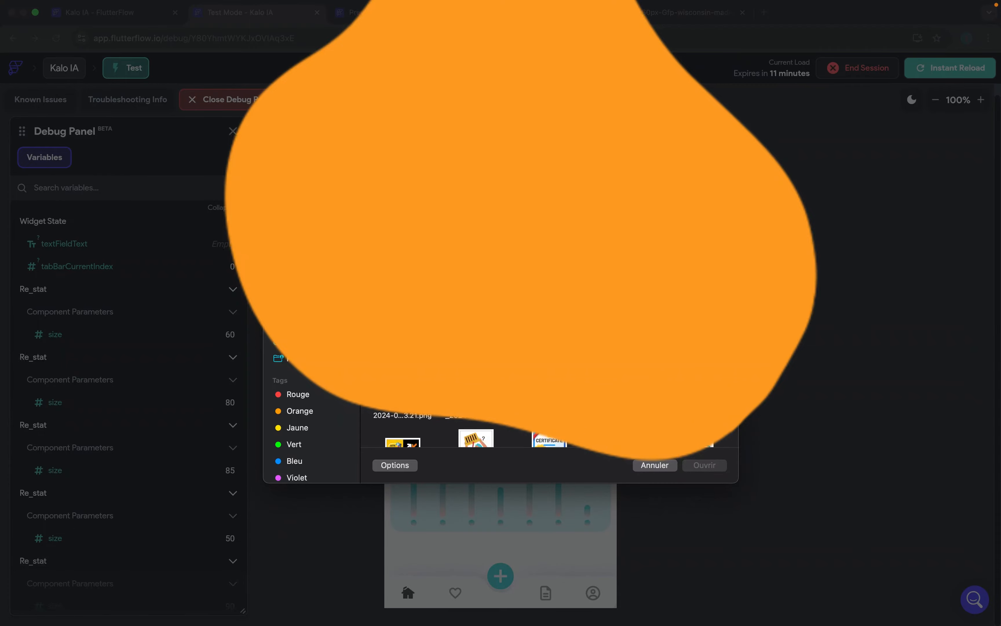
scroll(476, 430, "down", 10)
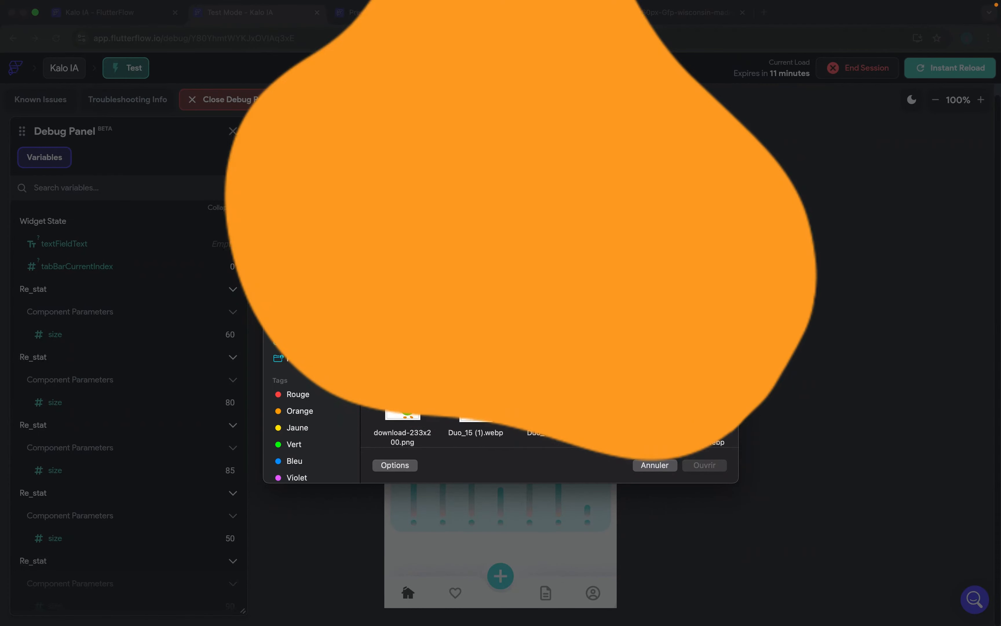
scroll(476, 430, "down", 10)
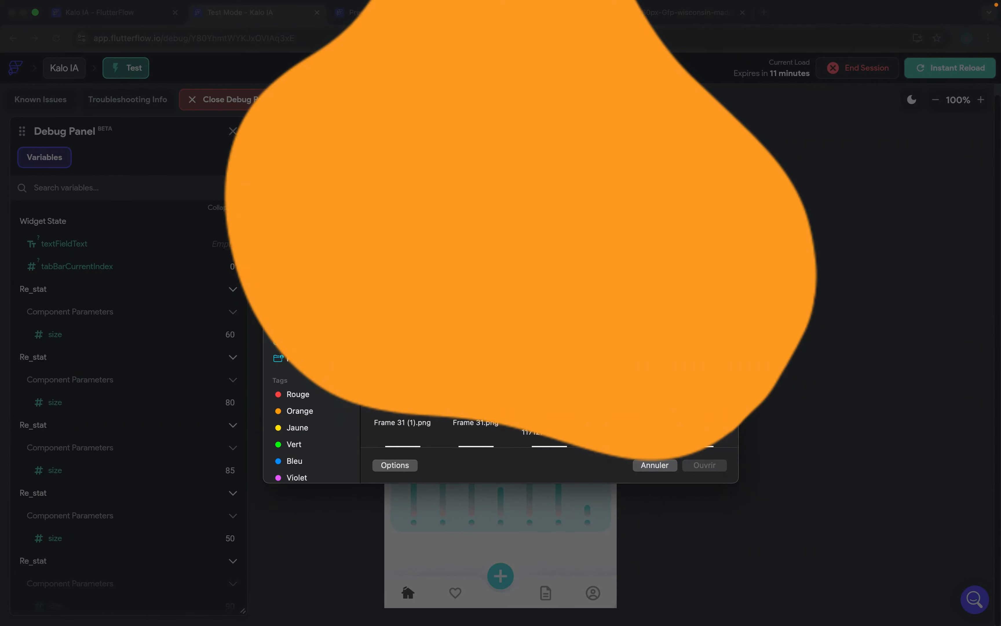
scroll(592, 329, "down", 5)
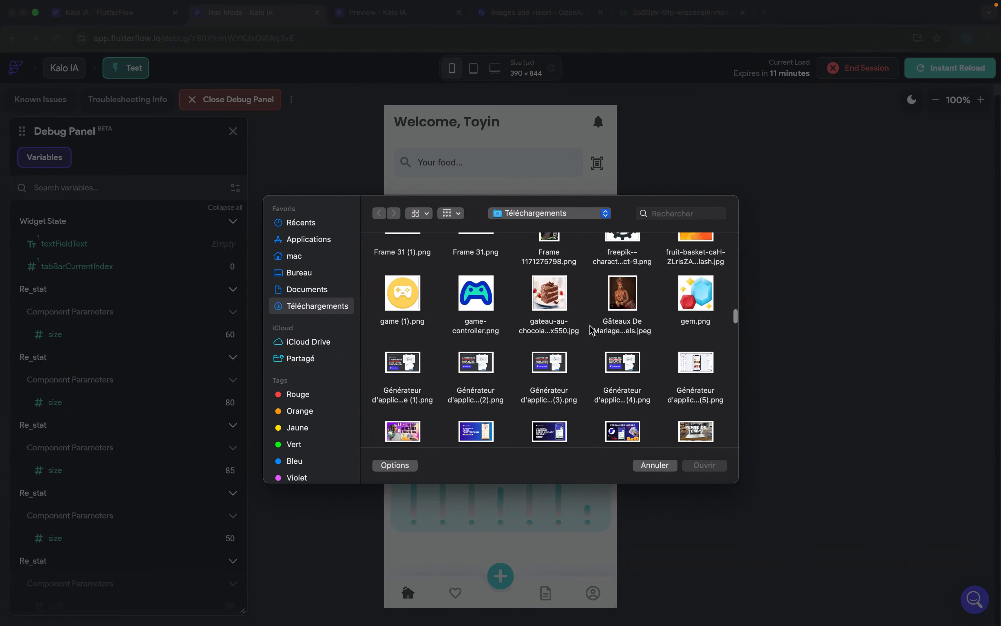
left_click(551, 293)
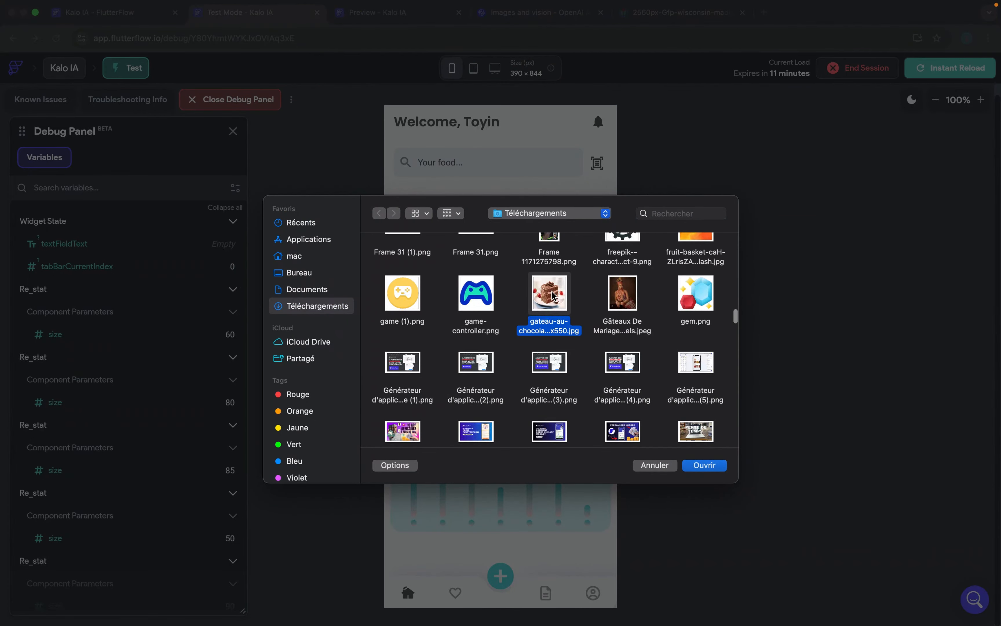
left_click(706, 465)
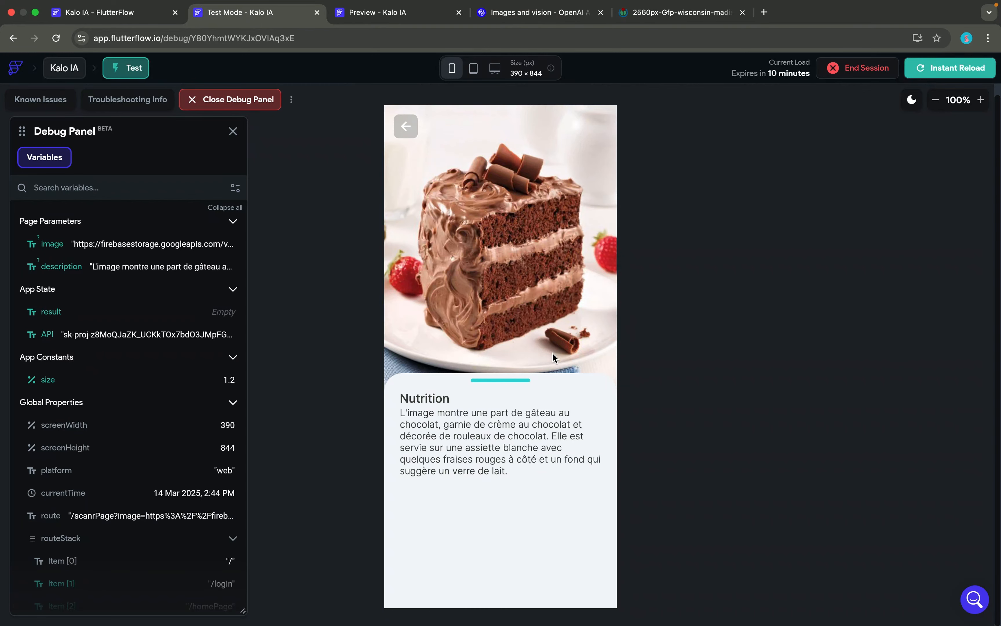
Repeat the gallery upload from the home page with the JPEG photo of the dressed-up couple, and return to the home page.
left_click(406, 126)
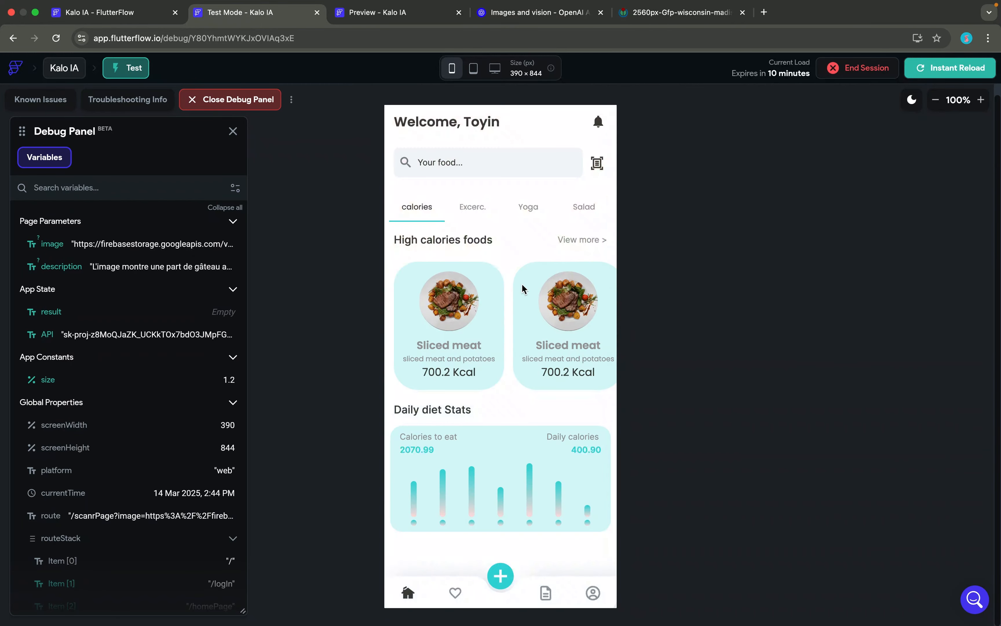
left_click(501, 581)
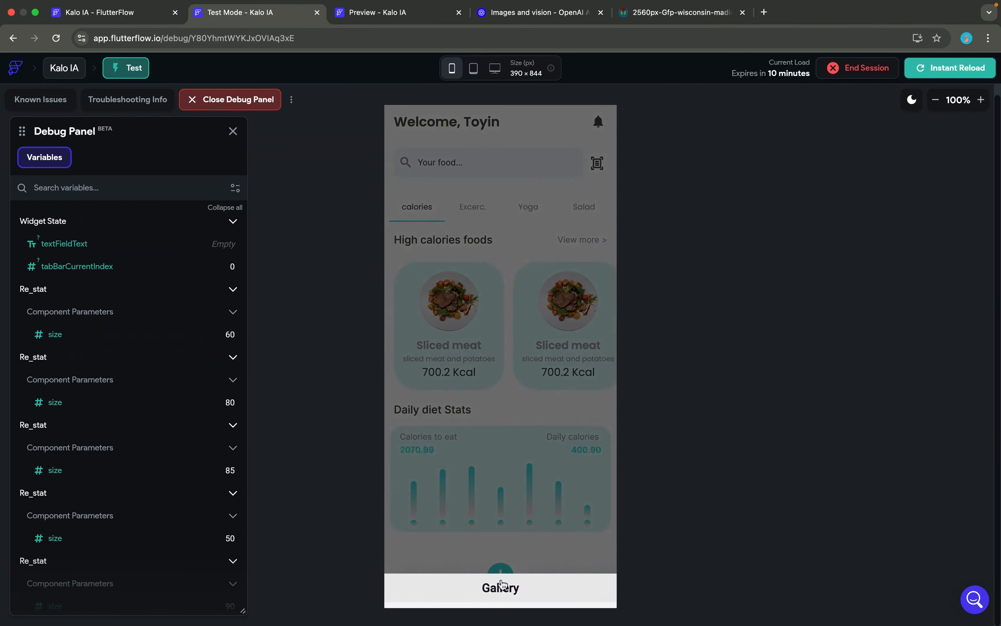
left_click(502, 588)
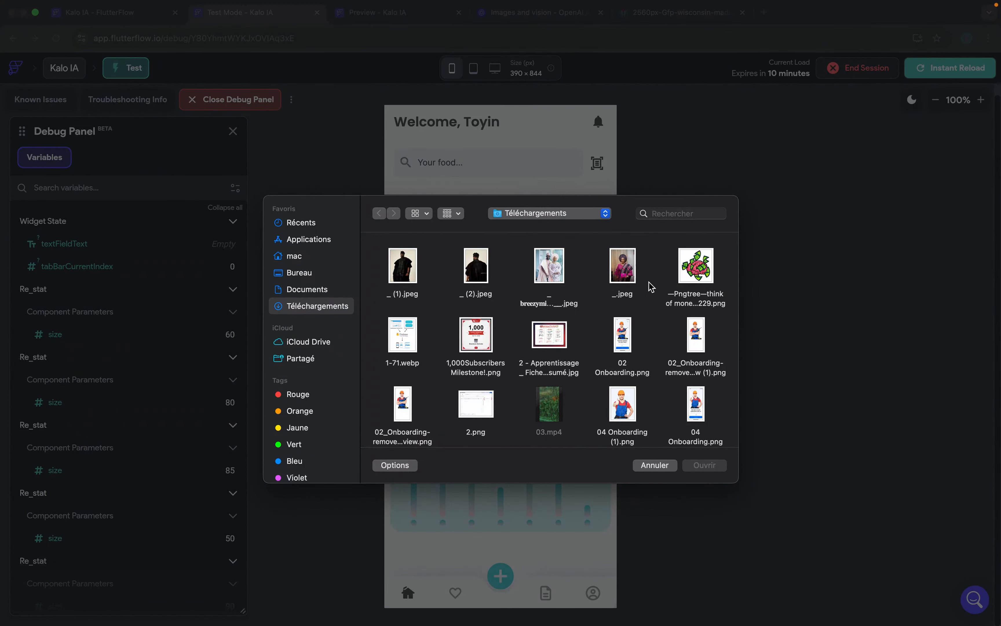
left_click(566, 279)
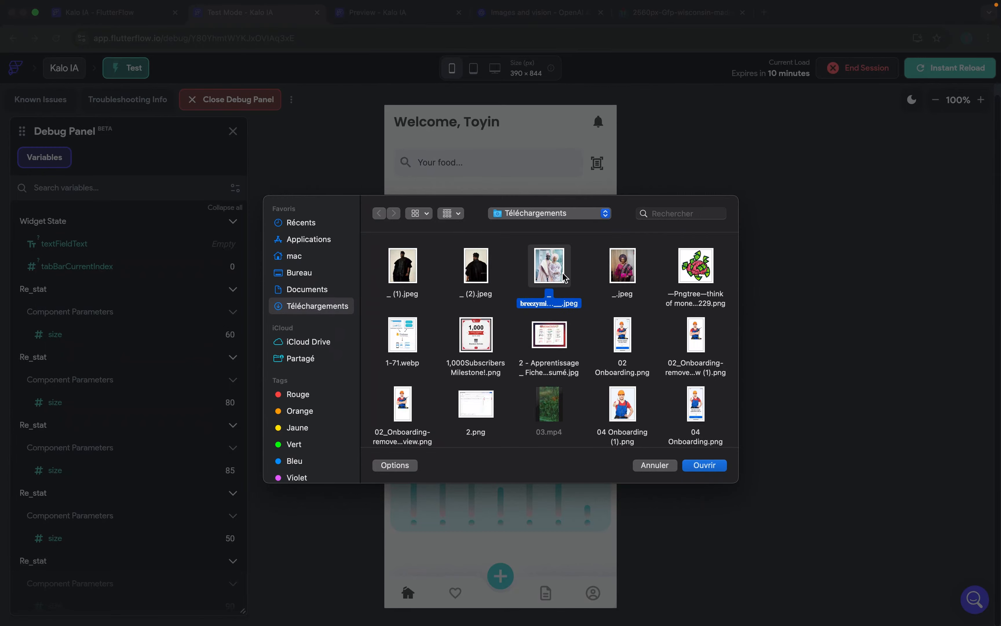
left_click(705, 464)
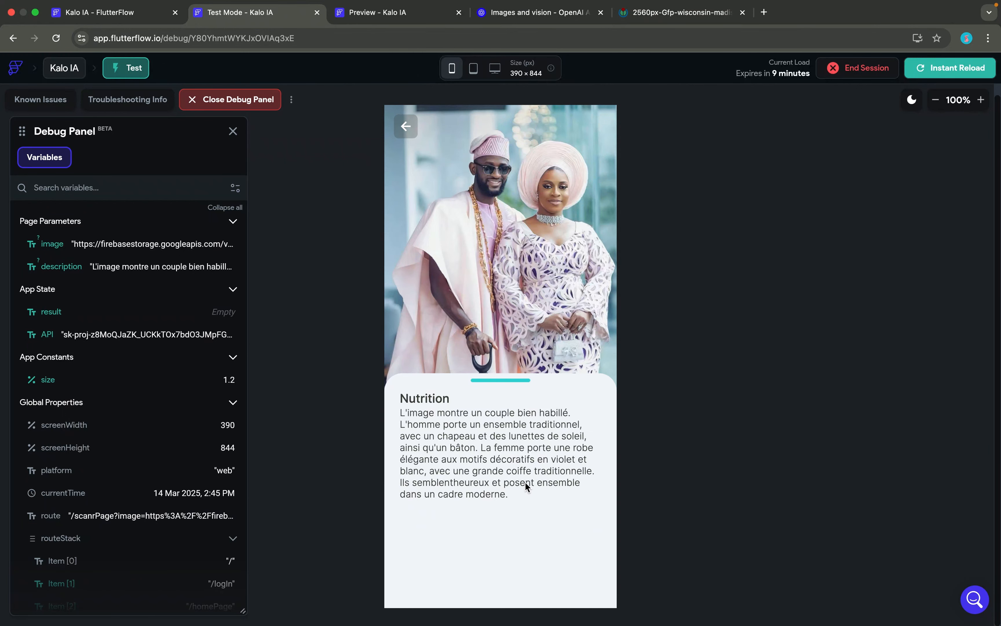
left_click(405, 126)
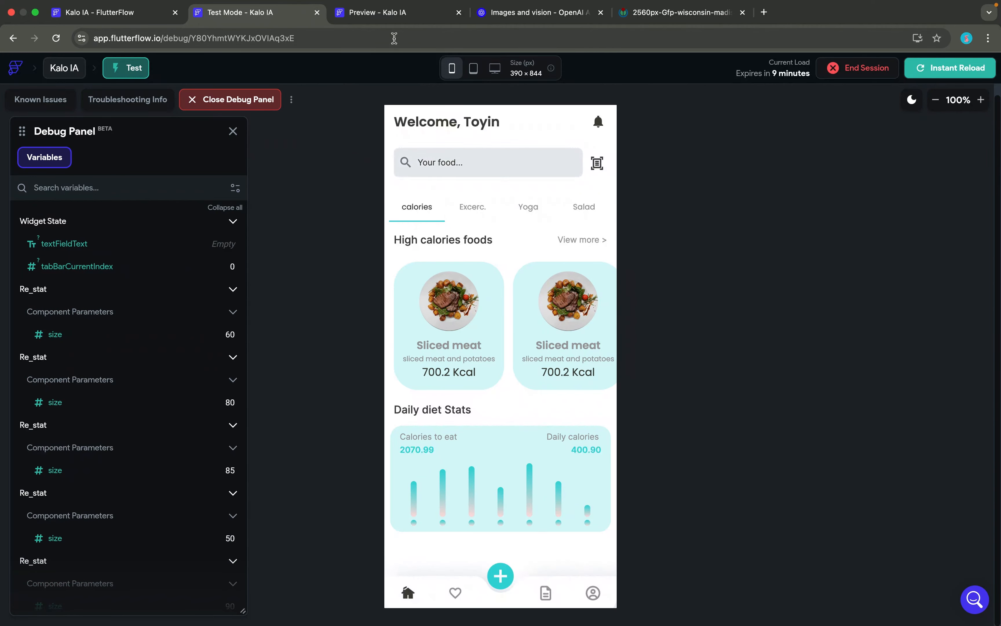
left_click(388, 11)
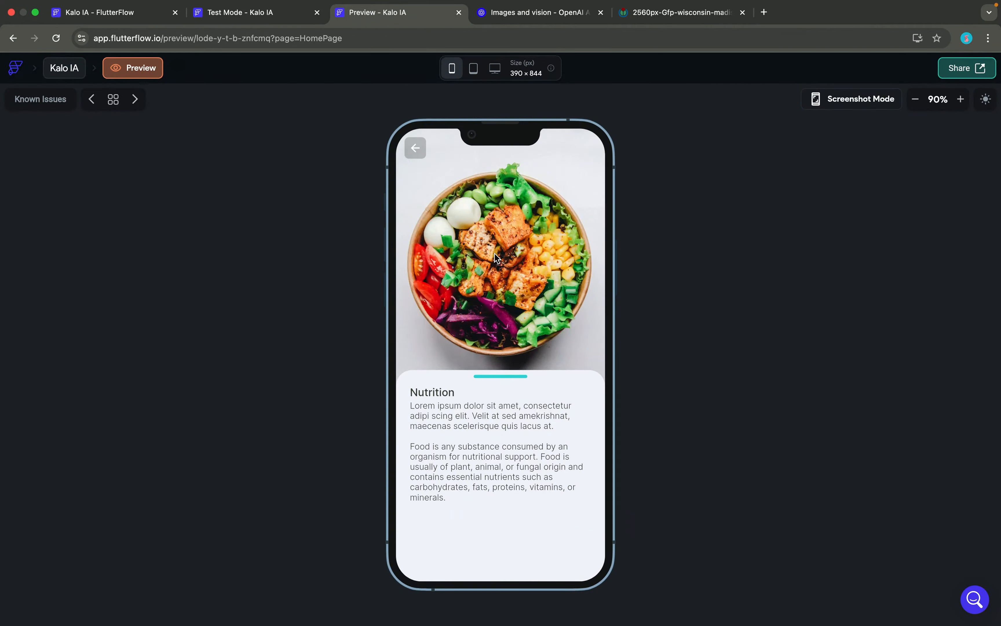
left_click(265, 13)
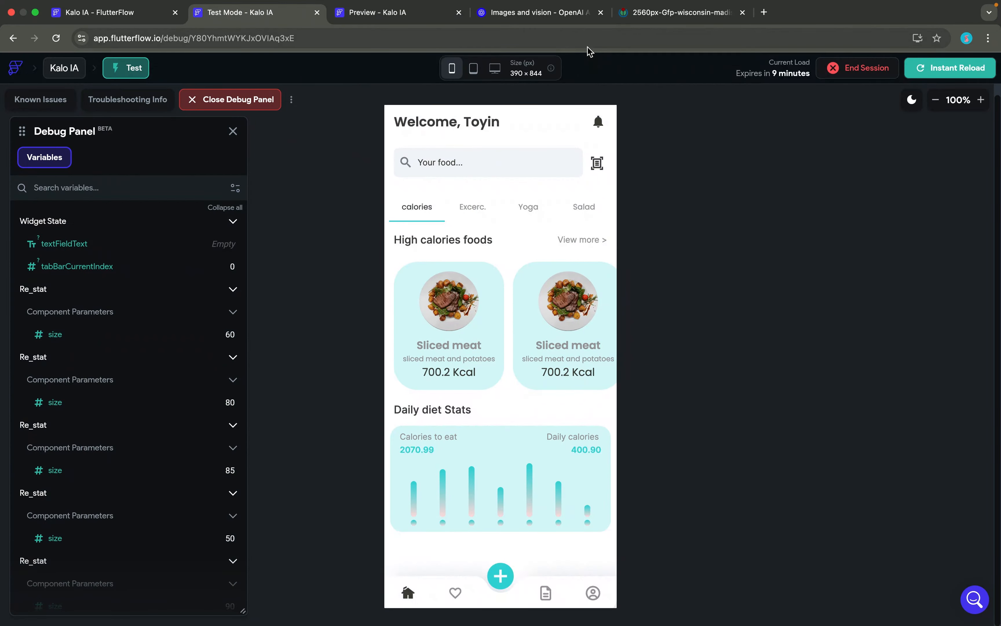
left_click(127, 20)
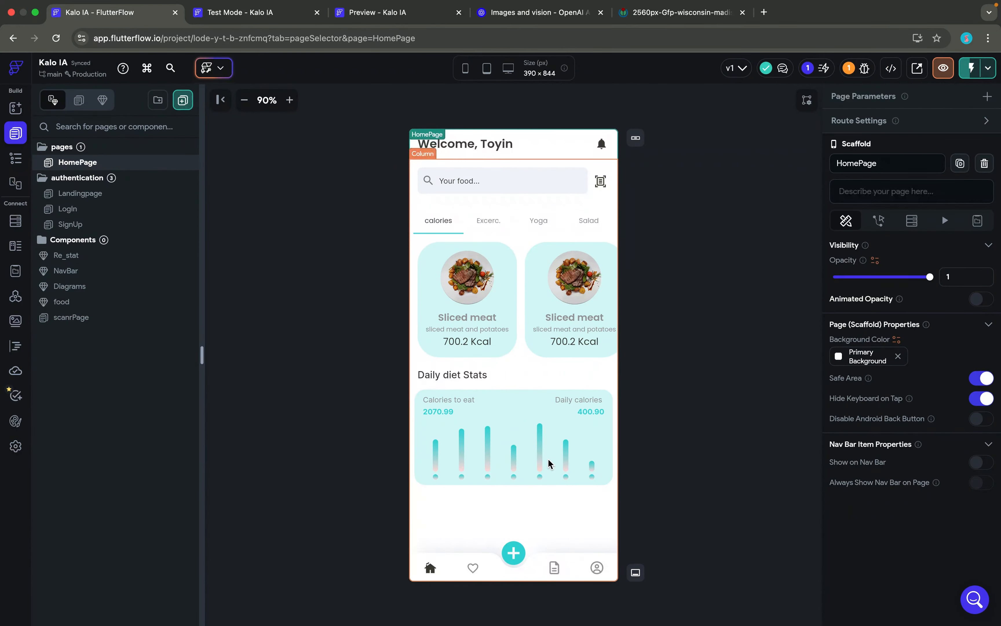
key("ctrl+Tab")
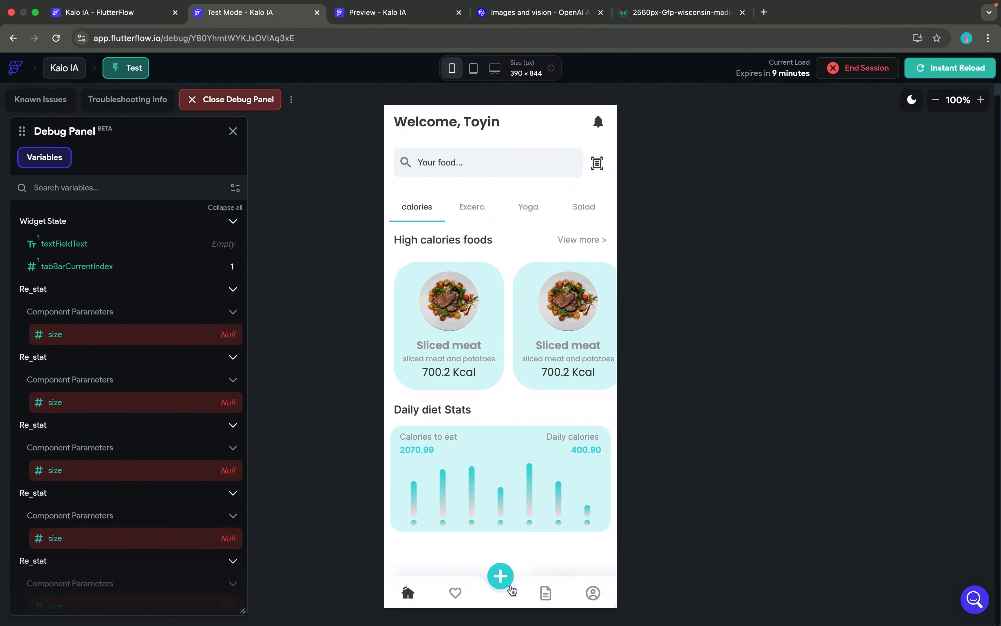